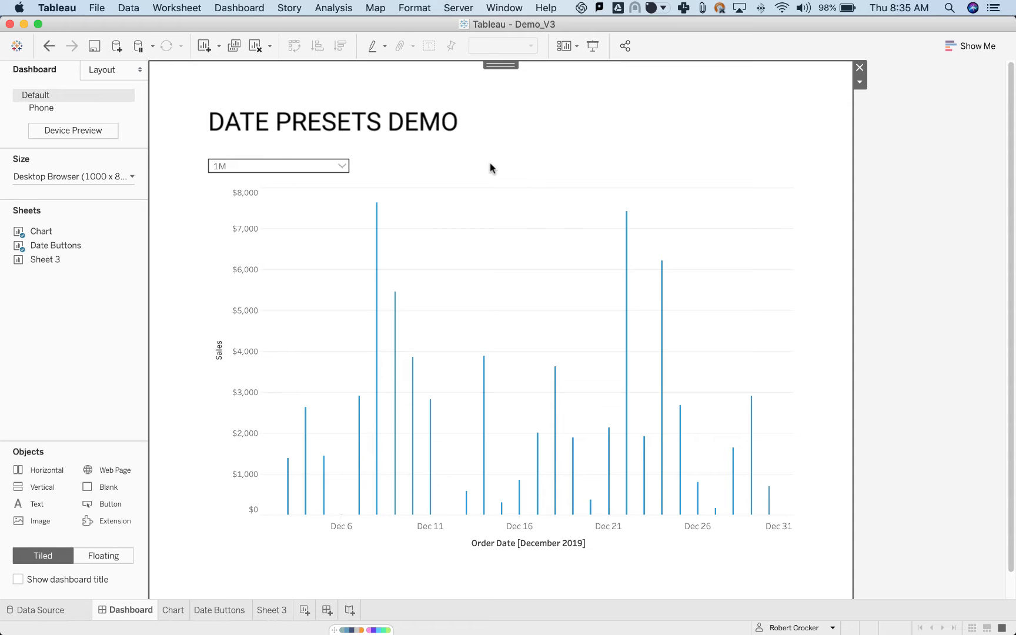
# Expand the date preset dropdown above the chart and collapse it again.
pyautogui.click(340, 169)
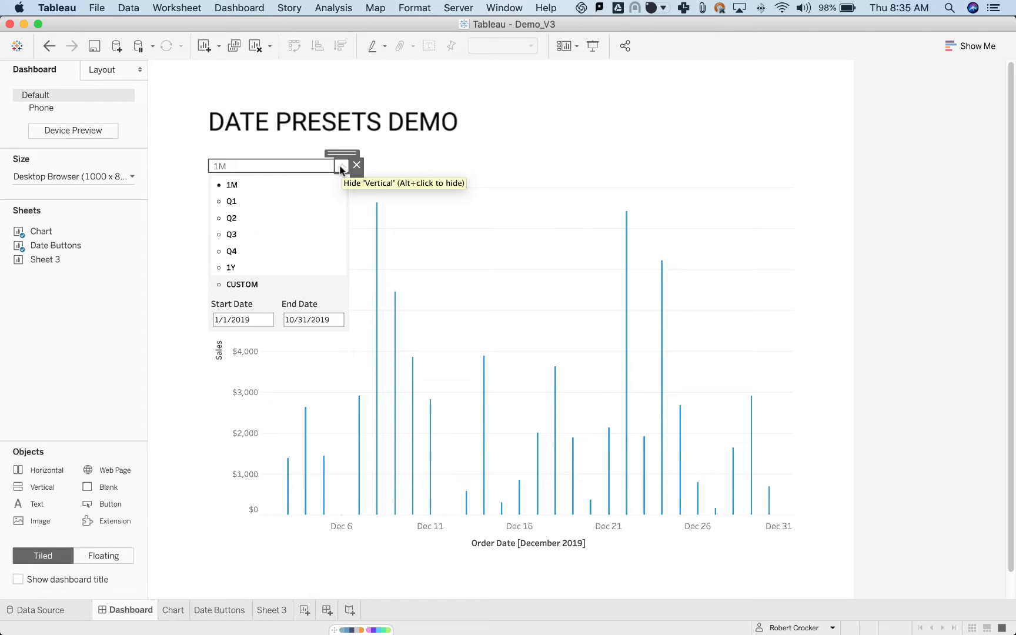
pyautogui.keyDown('alt'); pyautogui.click(340, 169); pyautogui.keyUp('alt')
pyautogui.click(424, 170)
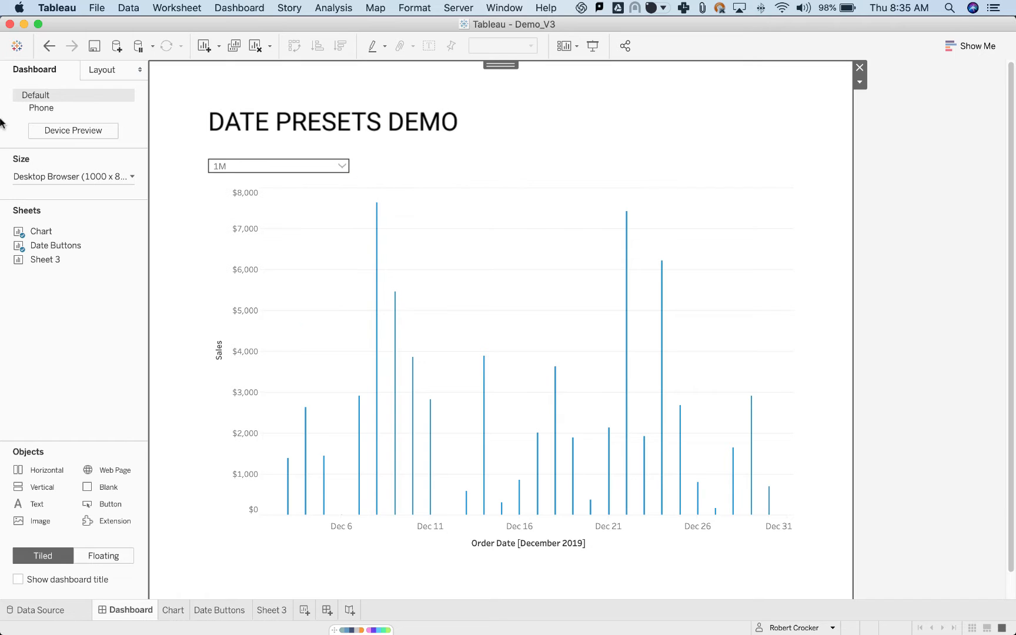
# Examine the dashboard's item hierarchy, including the Vertical container and its nested Horizontal container.
pyautogui.click(99, 72)
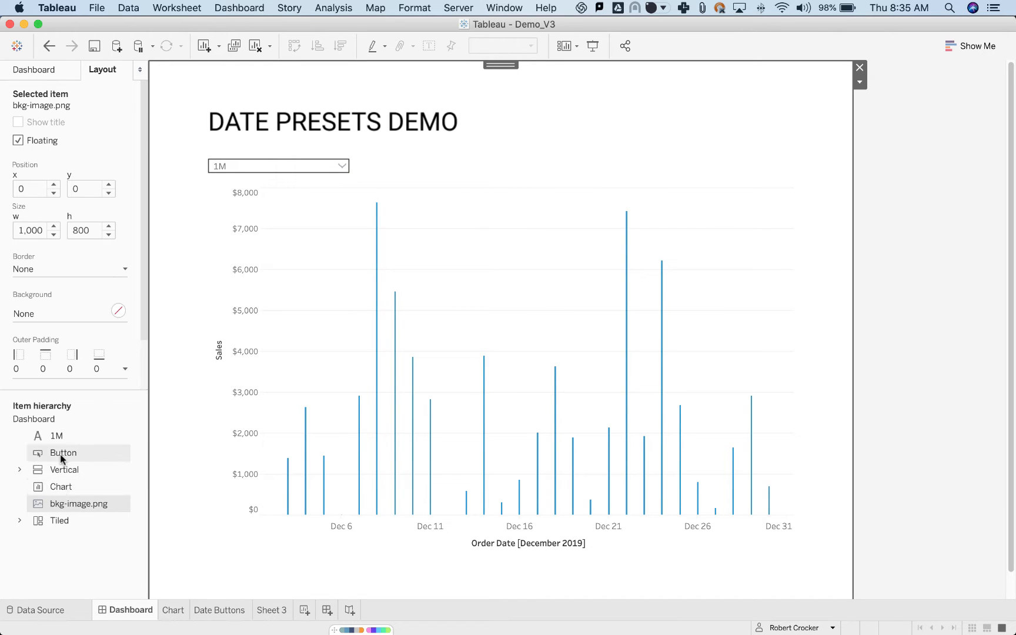
pyautogui.click(20, 470)
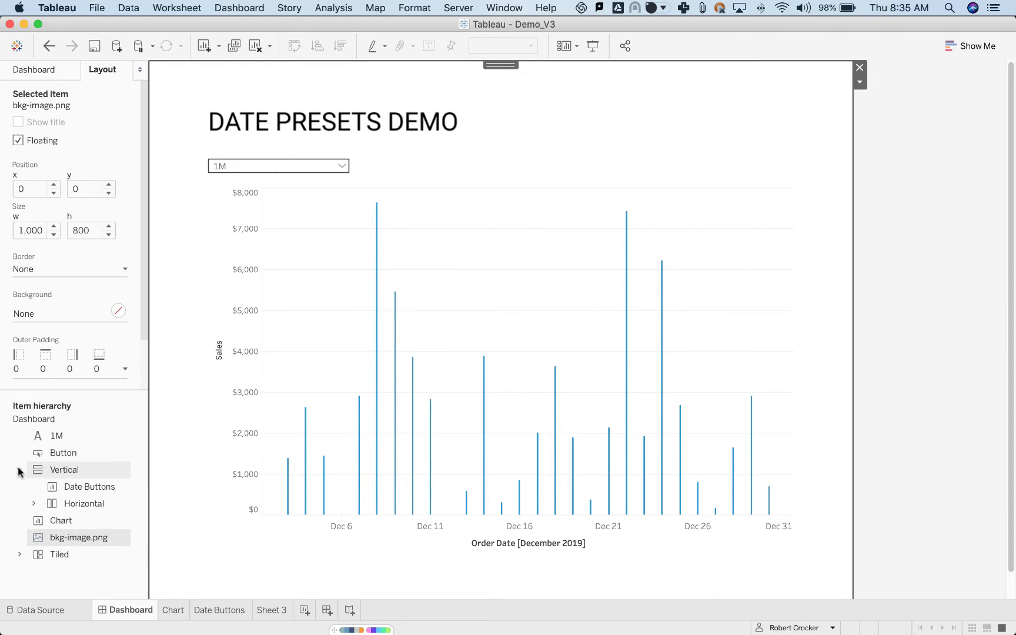
pyautogui.click(54, 472)
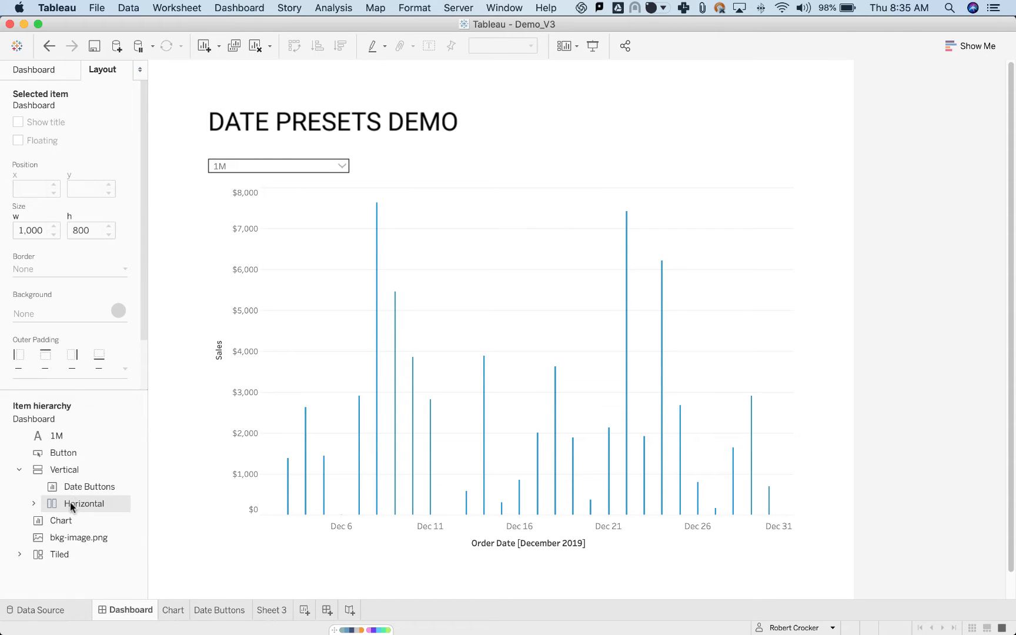
pyautogui.click(34, 503)
pyautogui.click(34, 504)
# Expand the date preset dropdown and set the preset to Q1.
pyautogui.click(341, 167)
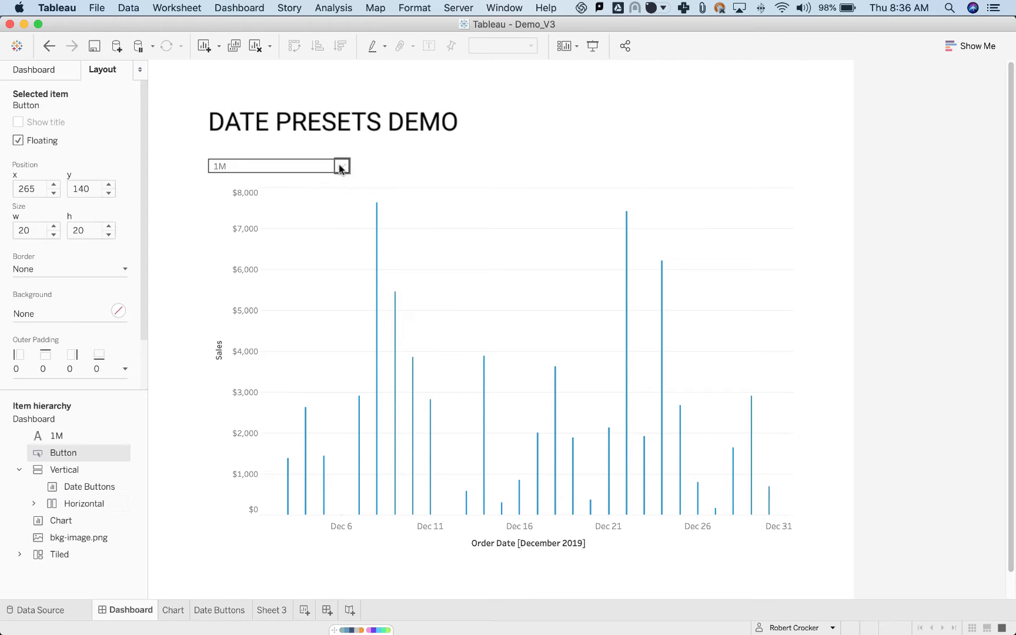
pyautogui.click(341, 167)
pyautogui.click(330, 201)
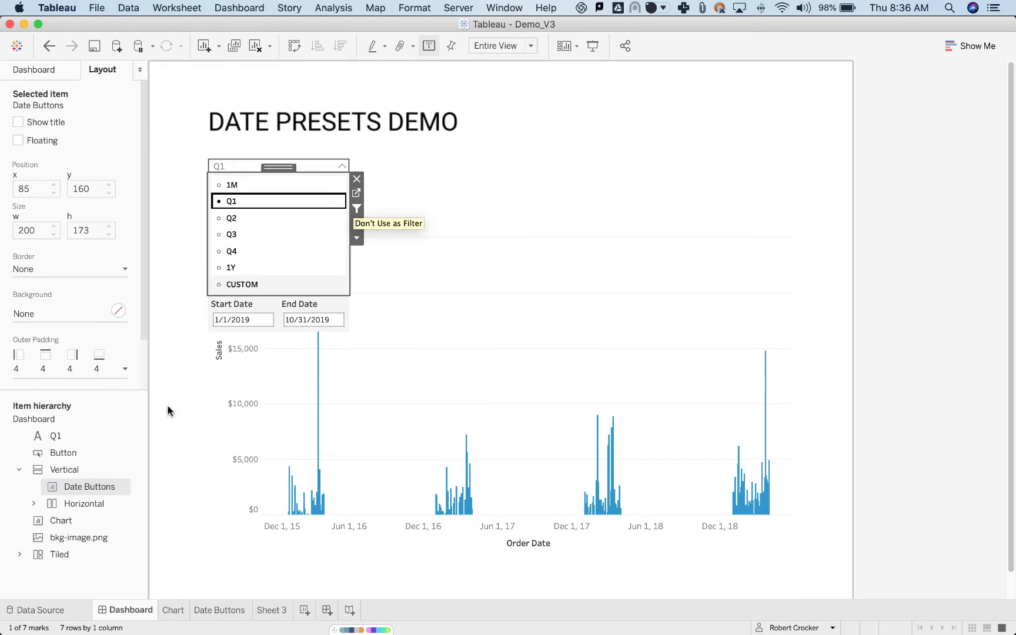
# Inspect the floating Vertical container and hide and show it with the dropdown's arrow button.
pyautogui.click(63, 470)
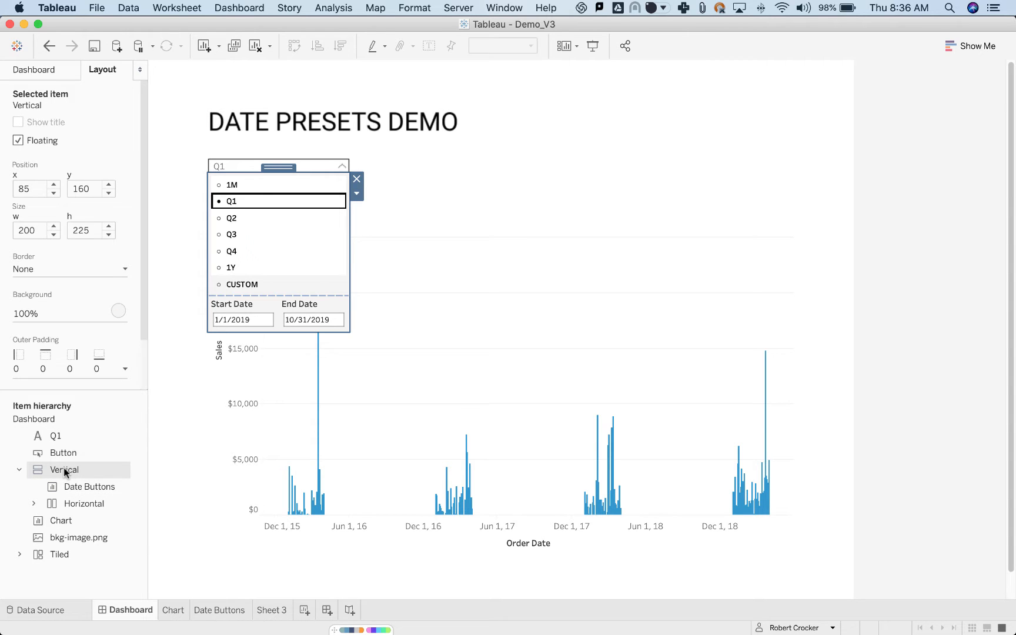
pyautogui.click(340, 169)
pyautogui.click(340, 169)
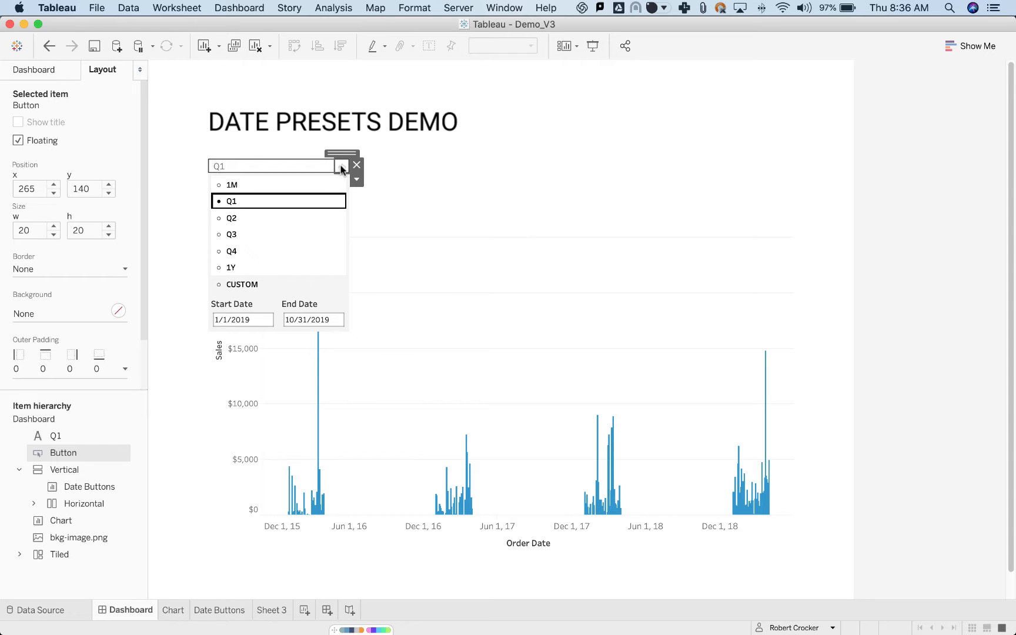
# Review the arrow button's Item Shown and Item Hidden appearance settings and close them without changes.
pyautogui.click(357, 179)
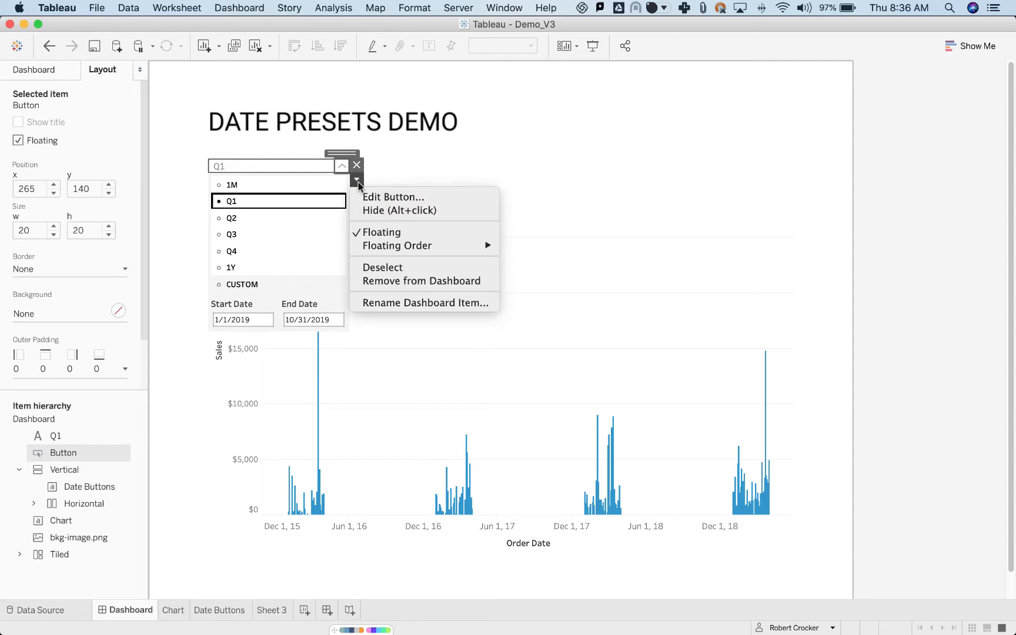
pyautogui.click(371, 197)
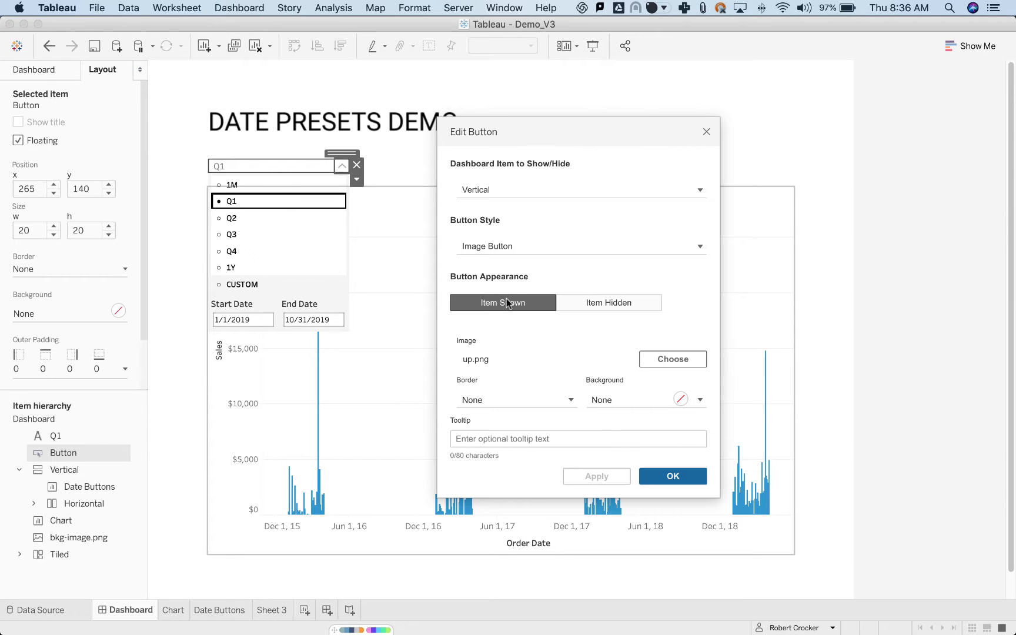
pyautogui.click(591, 305)
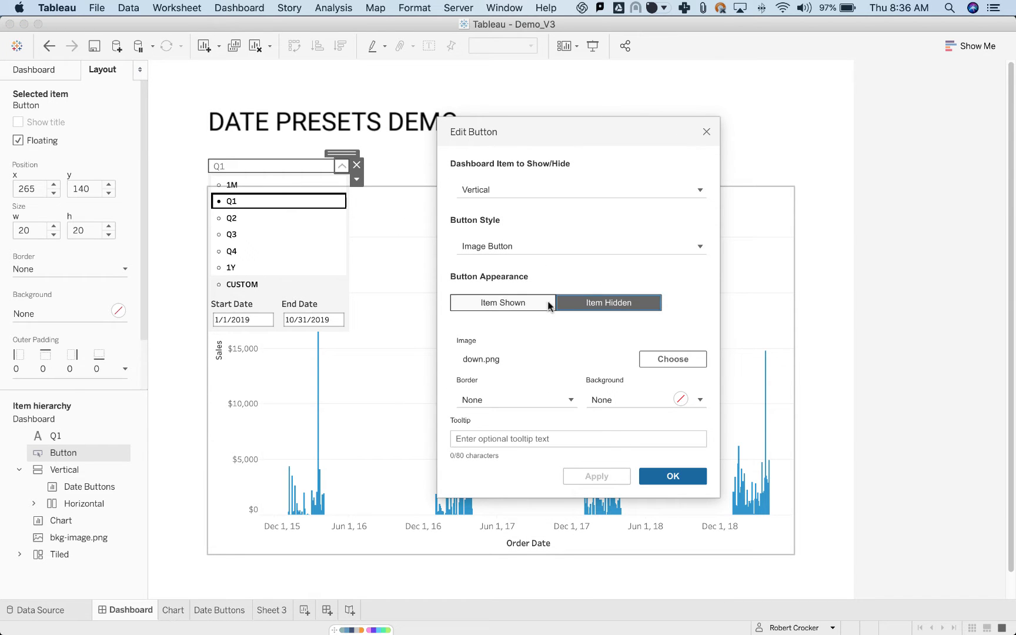
pyautogui.click(551, 302)
pyautogui.click(558, 302)
pyautogui.click(522, 301)
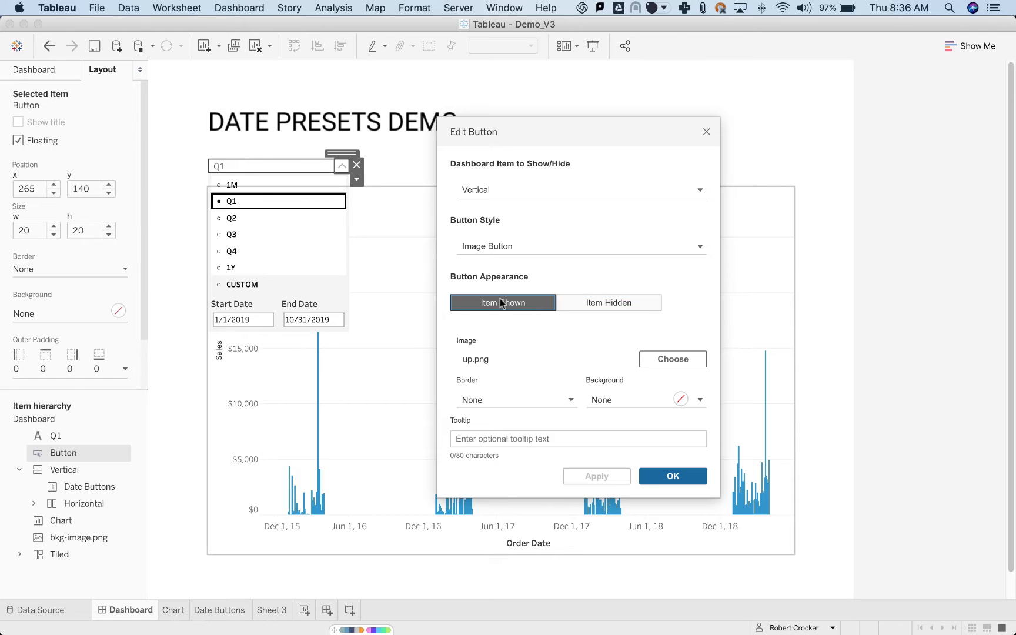
pyautogui.click(705, 132)
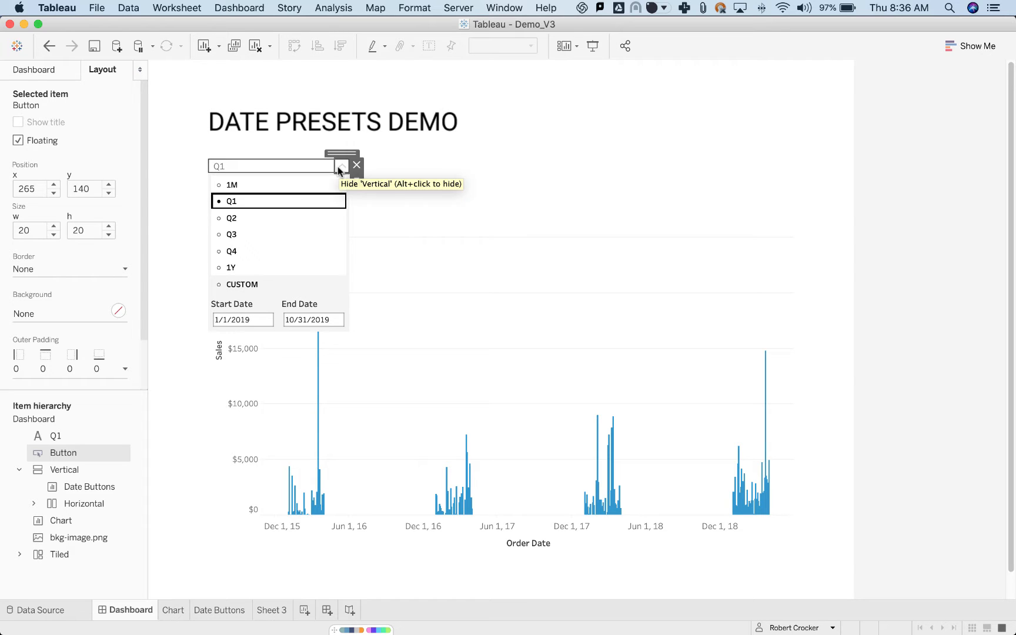
# Inspect the contents of the Vertical container: the Date Buttons sheet and the Horizontal container with the date parameters.
pyautogui.click(87, 469)
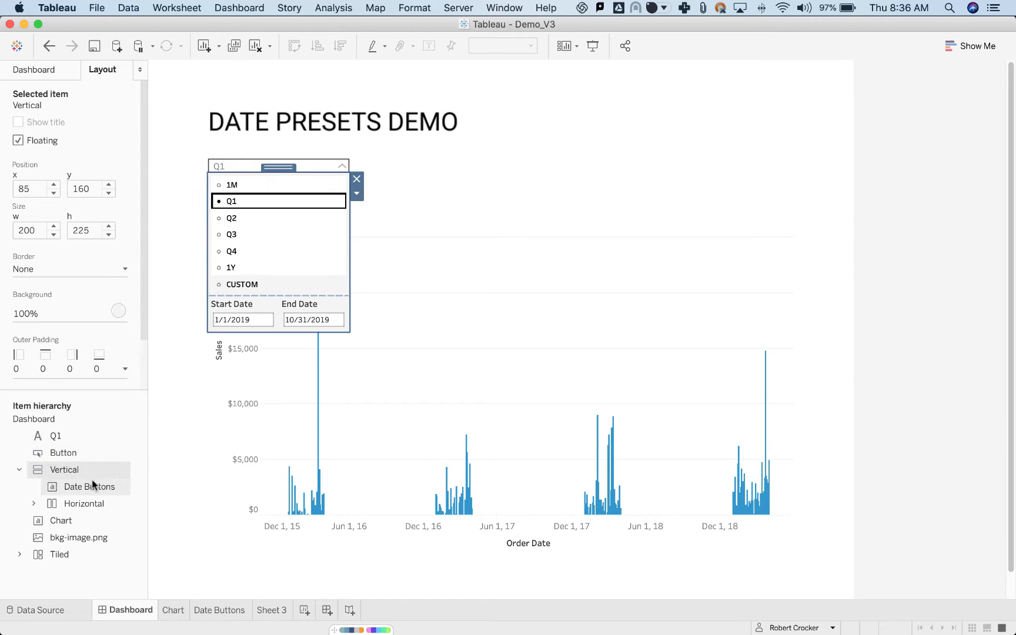
pyautogui.click(93, 486)
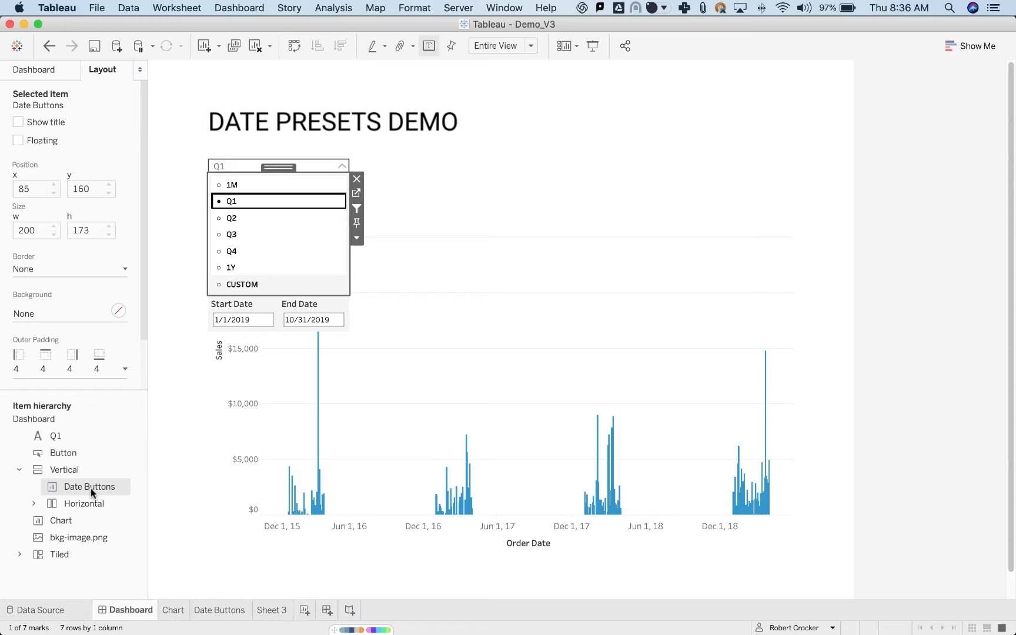
pyautogui.click(34, 503)
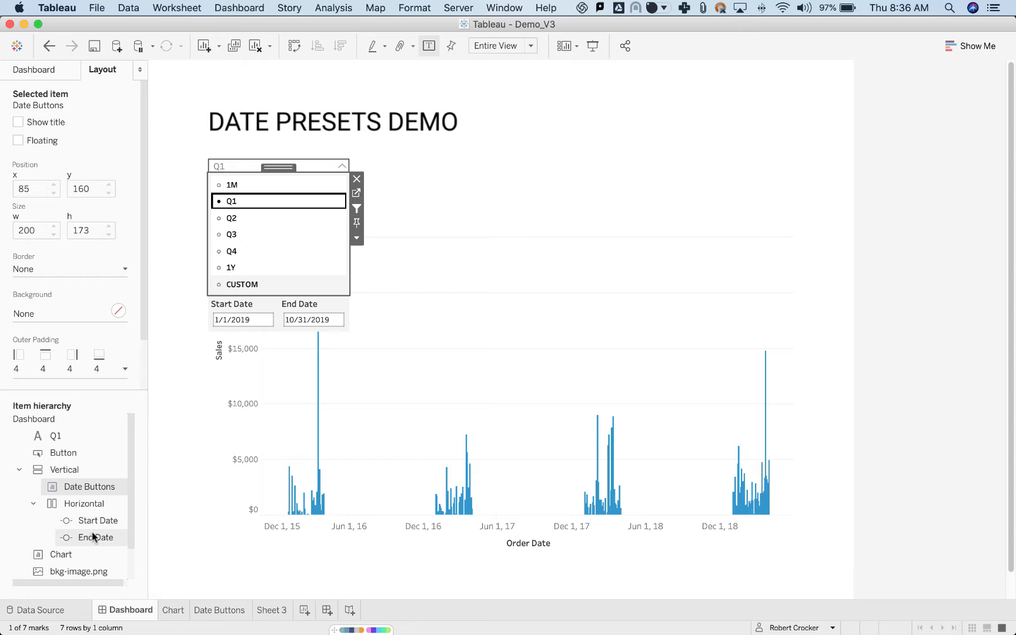
pyautogui.click(33, 504)
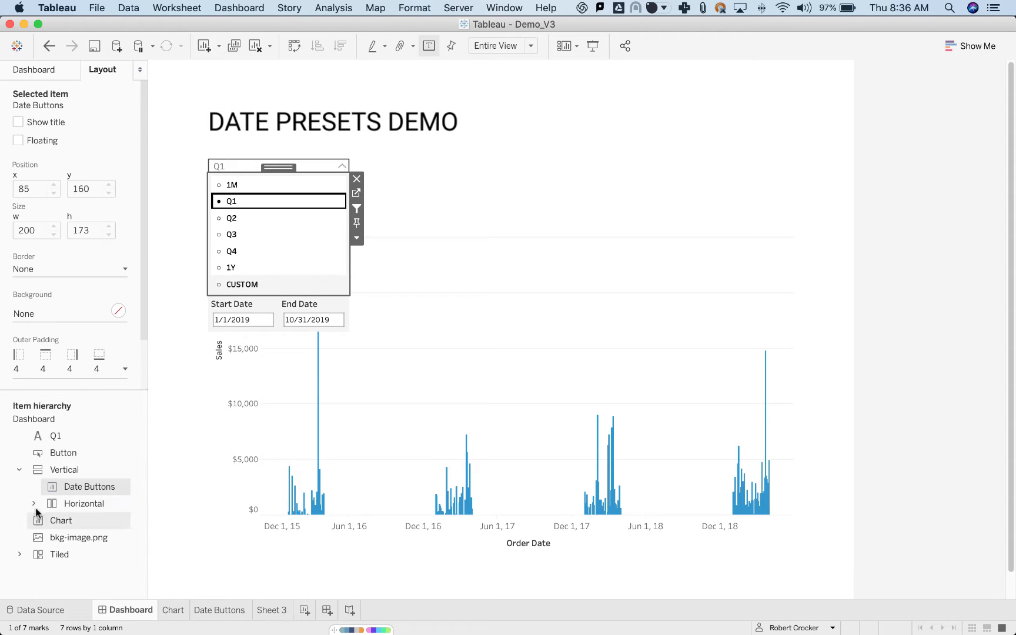
pyautogui.click(72, 471)
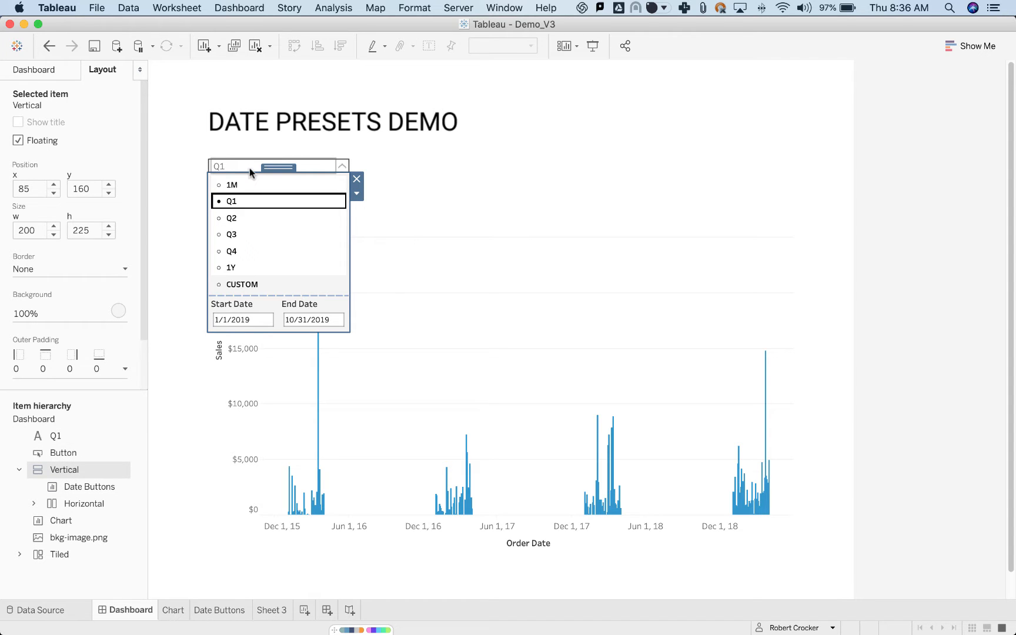
# Inspect the dropdown's floating text label and set the date preset to 1M.
pyautogui.click(73, 435)
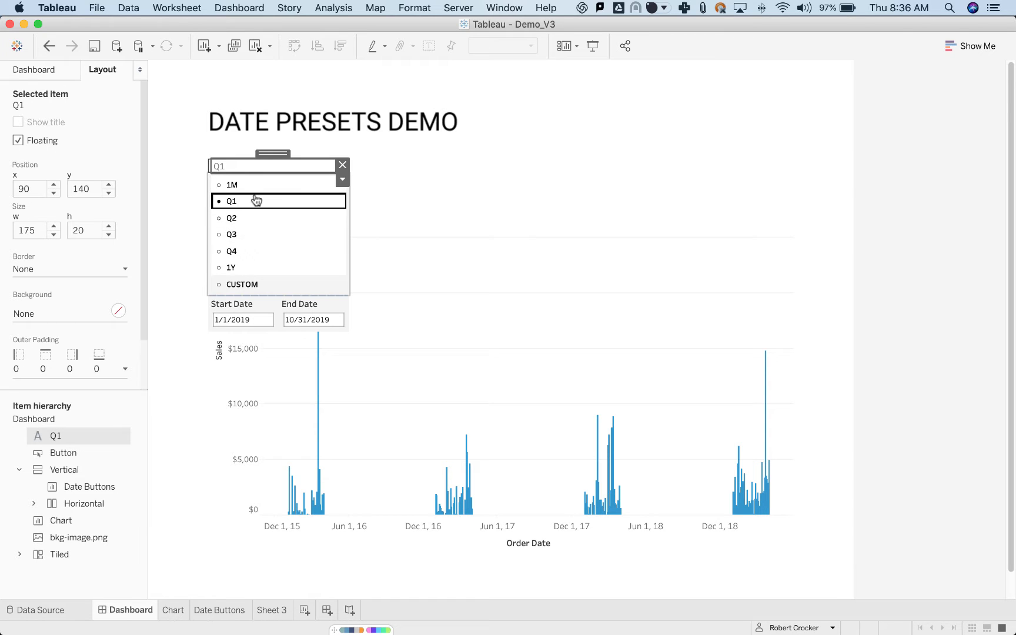
pyautogui.click(409, 177)
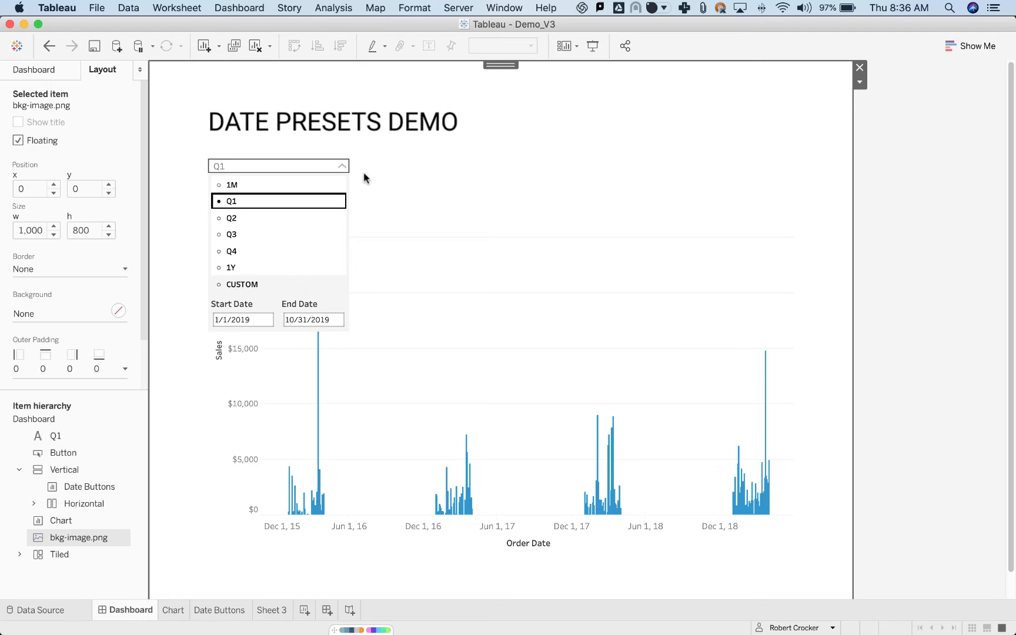
pyautogui.click(340, 186)
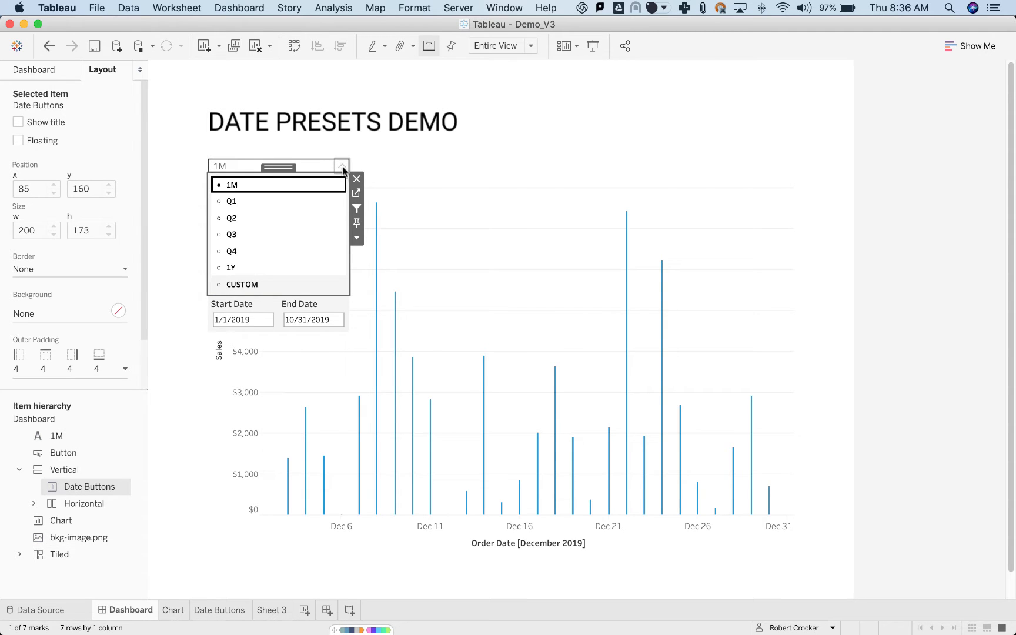
# Review the list of dashboard actions, moving the dialog aside, and close it without changes.
pyautogui.click(252, 8)
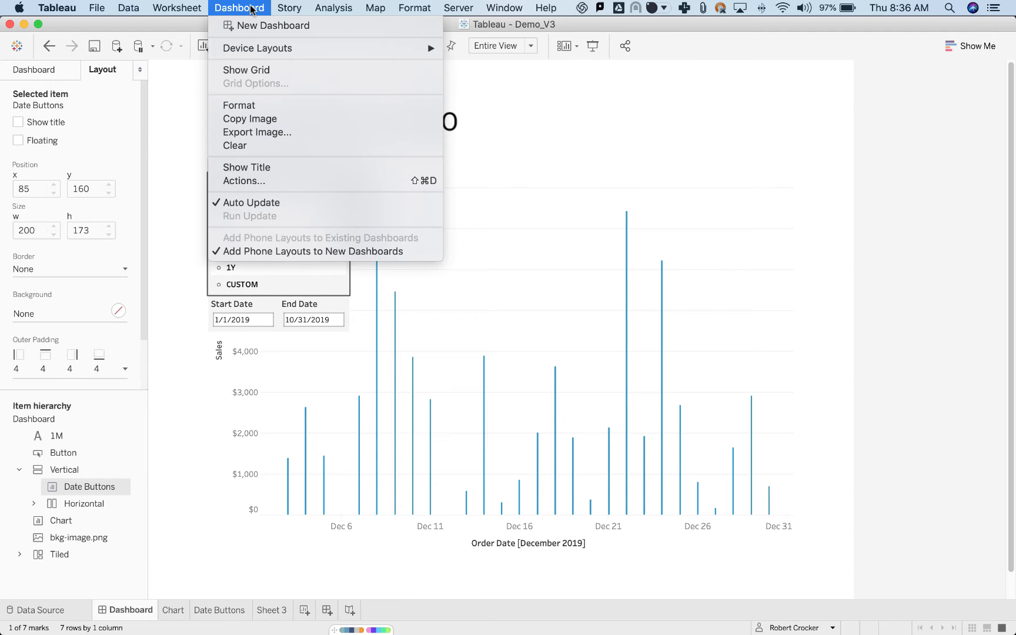
pyautogui.click(264, 181)
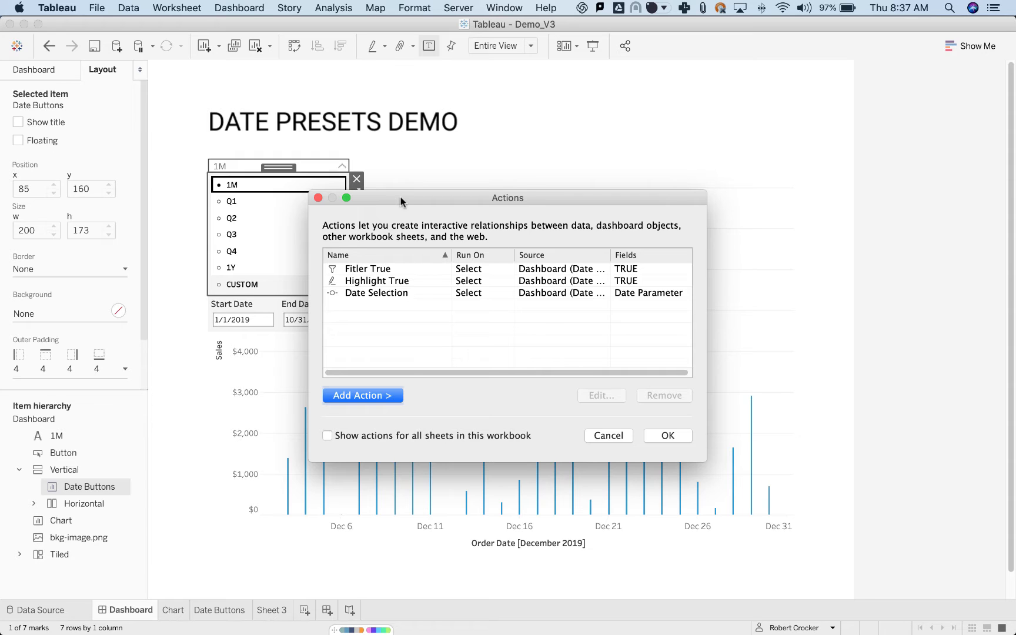
pyautogui.moveTo(401, 201); pyautogui.dragTo(483, 196)
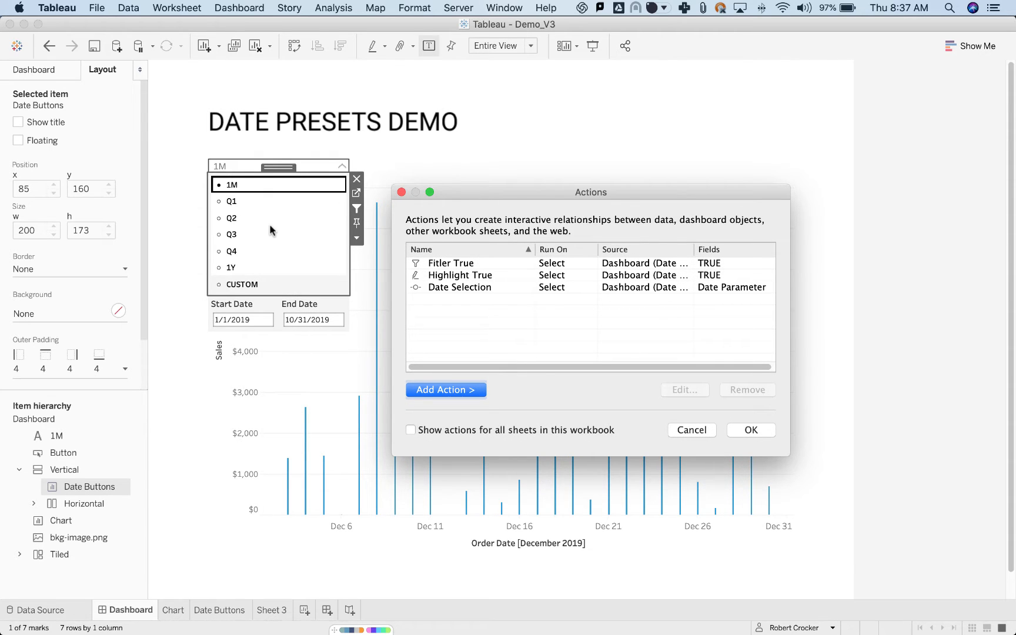
pyautogui.click(402, 192)
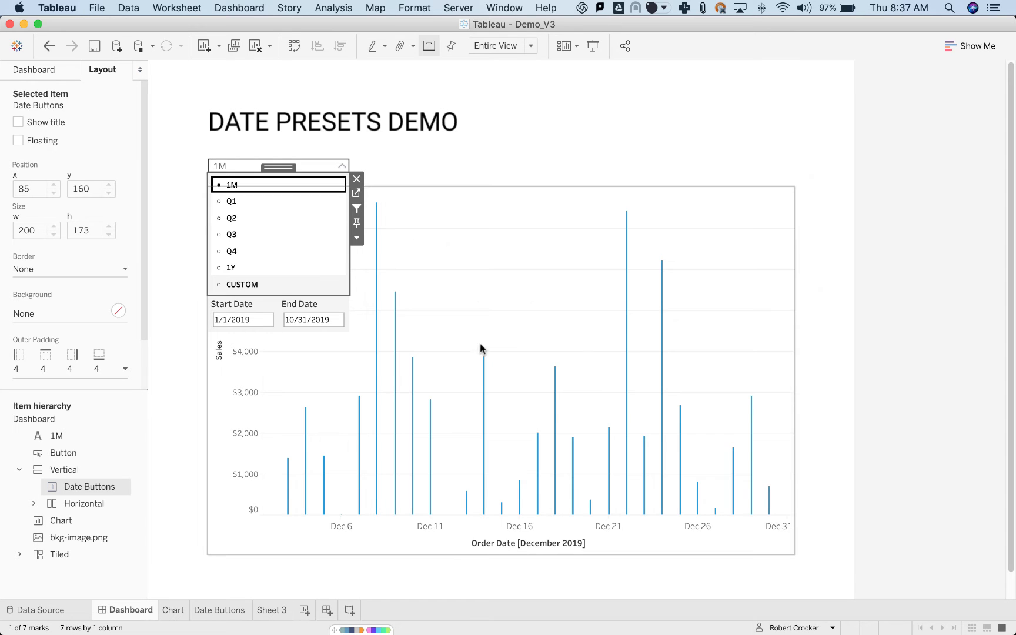
# Select the December 14, 2019 bar in the sales chart and clear the selection.
pyautogui.click(484, 375)
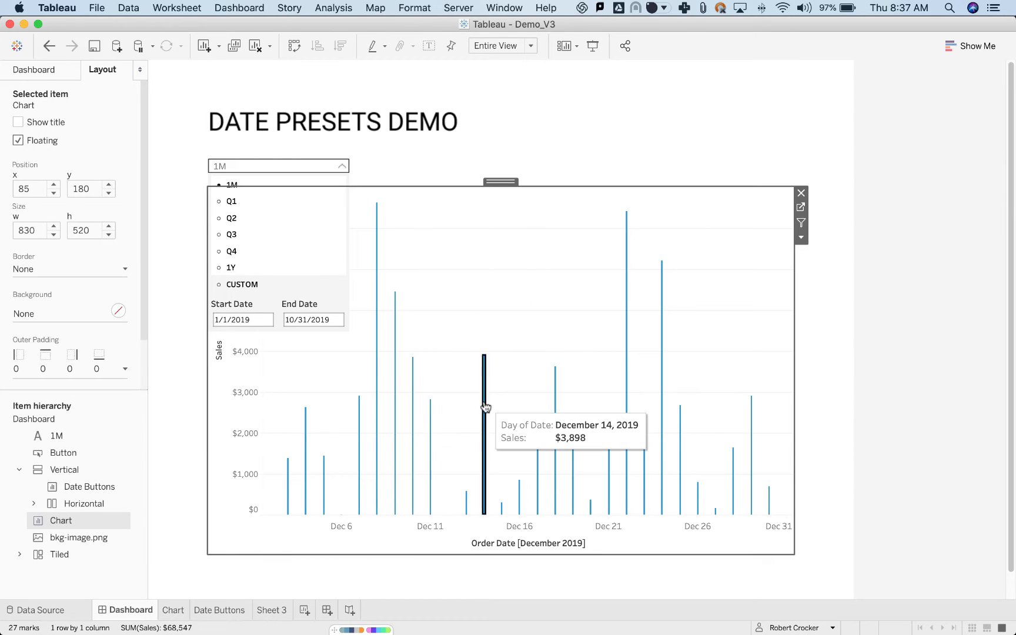
pyautogui.click(487, 405)
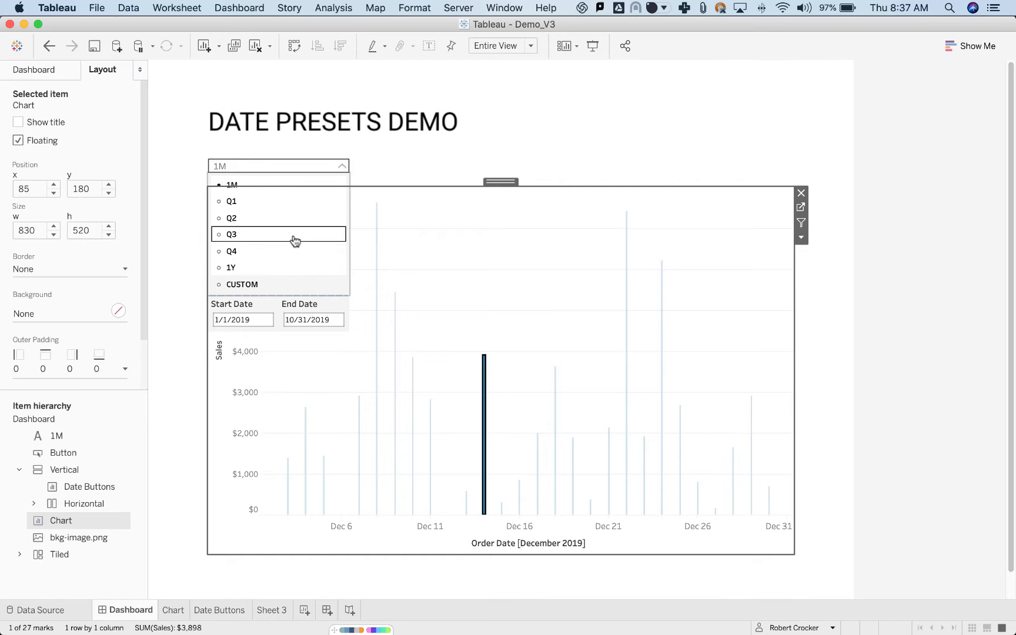
pyautogui.click(484, 388)
# Switch the date preset to Q1 and then Q2, and test selecting and deselecting the April 16, 2018 bar.
pyautogui.click(304, 203)
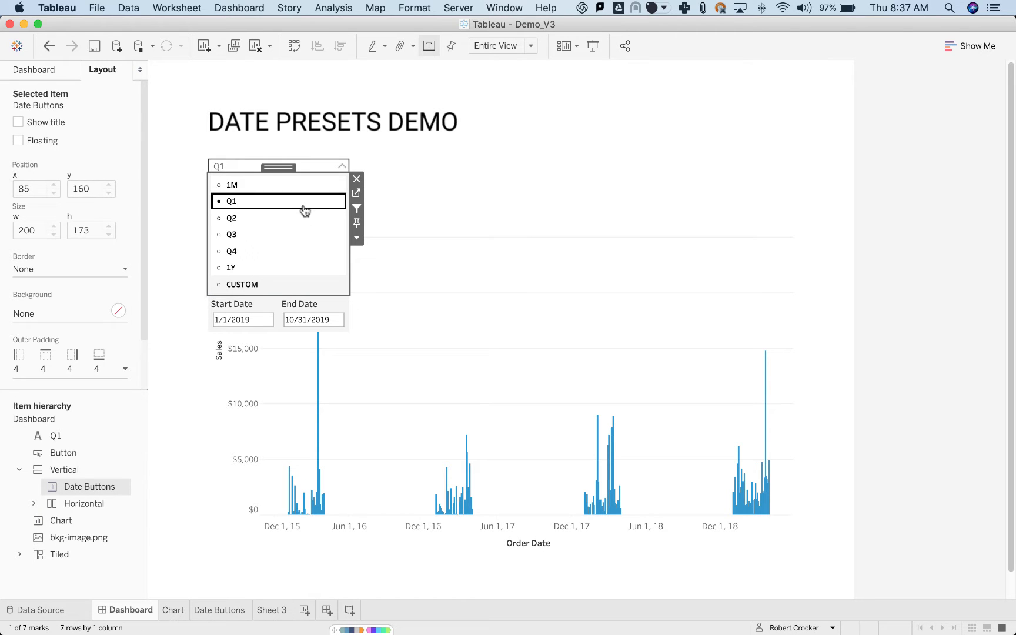
pyautogui.click(303, 219)
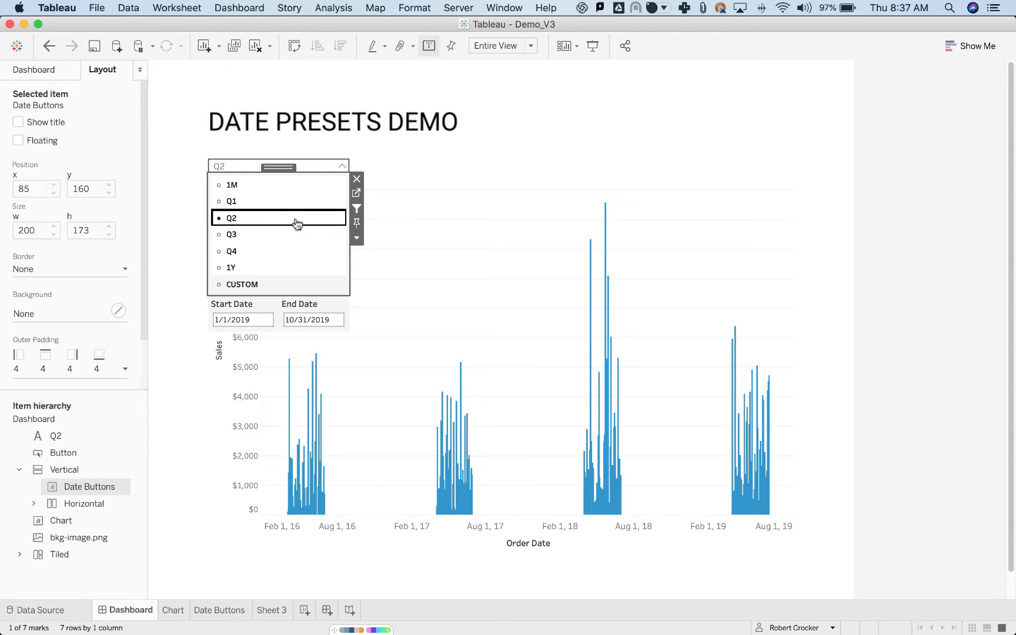
pyautogui.click(590, 281)
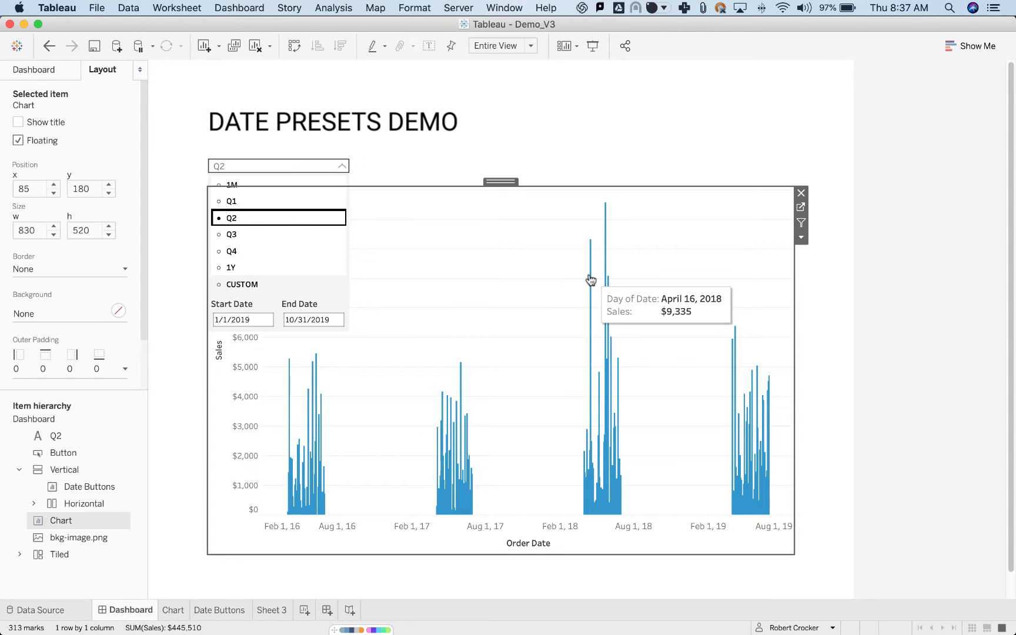
pyautogui.click(590, 305)
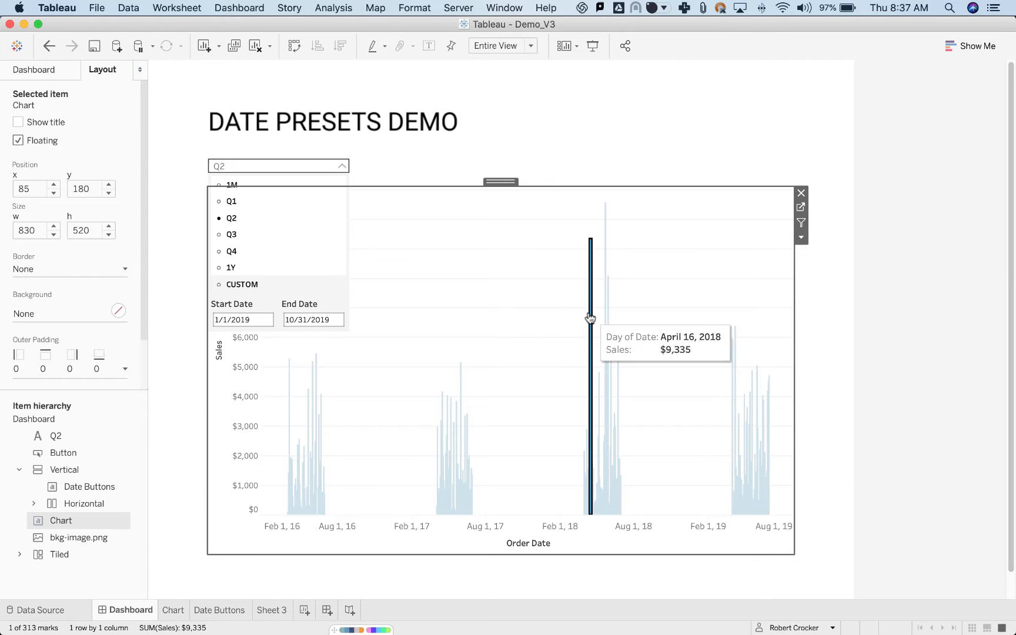
pyautogui.click(590, 318)
# Collapse the date preset dropdown and preview the Chart sheet.
pyautogui.click(344, 170)
pyautogui.click(345, 170)
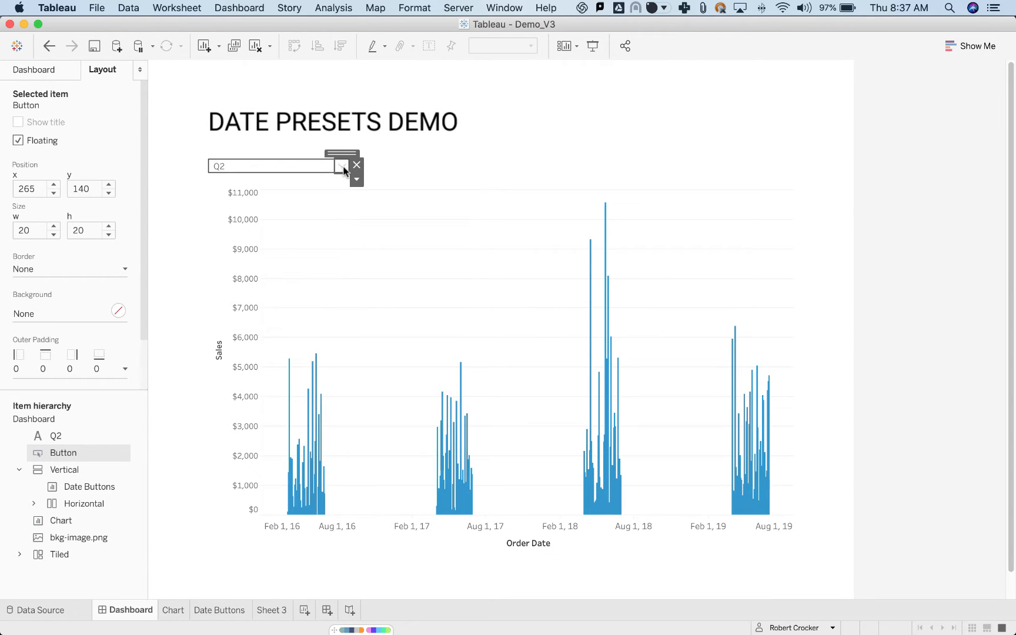
pyautogui.click(562, 169)
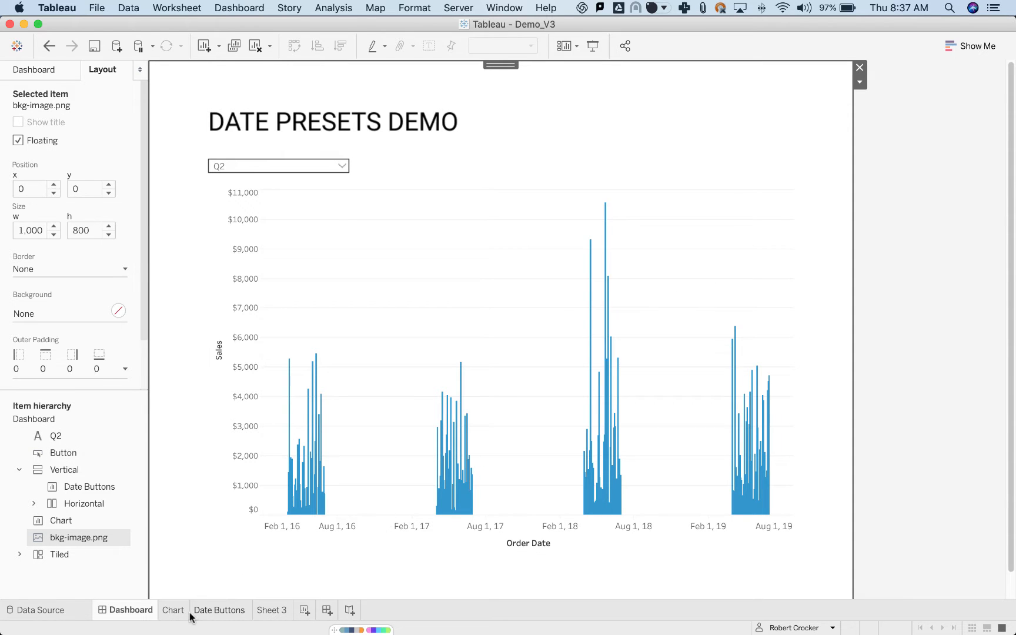
pyautogui.moveTo(183, 615)
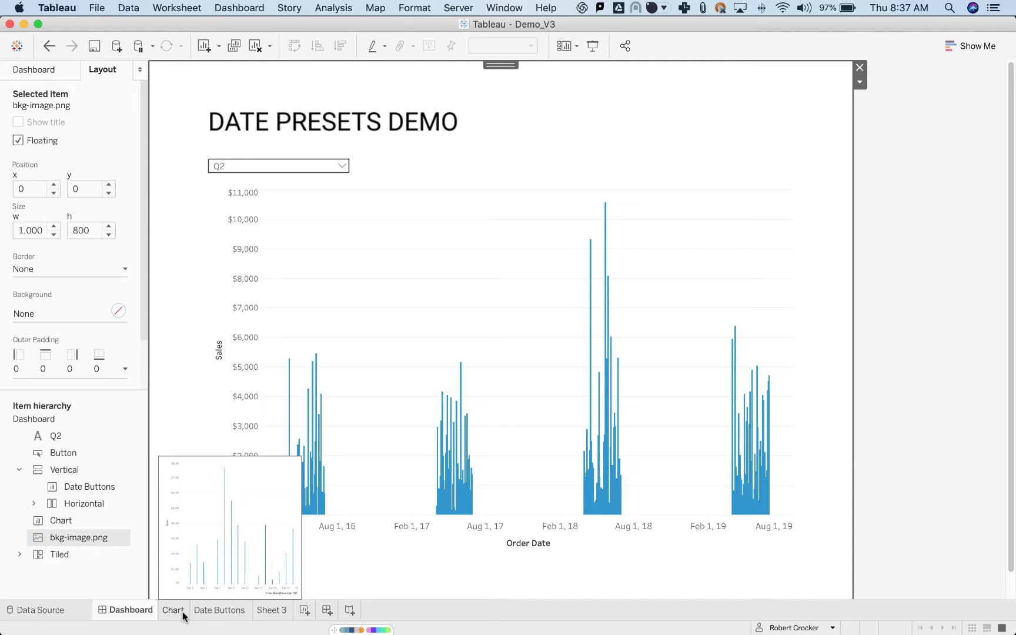
# Open the Date Buttons sheet, switch to Excel, and review the Label header and preset values in the Date Part Control Sheet.
pyautogui.click(208, 611)
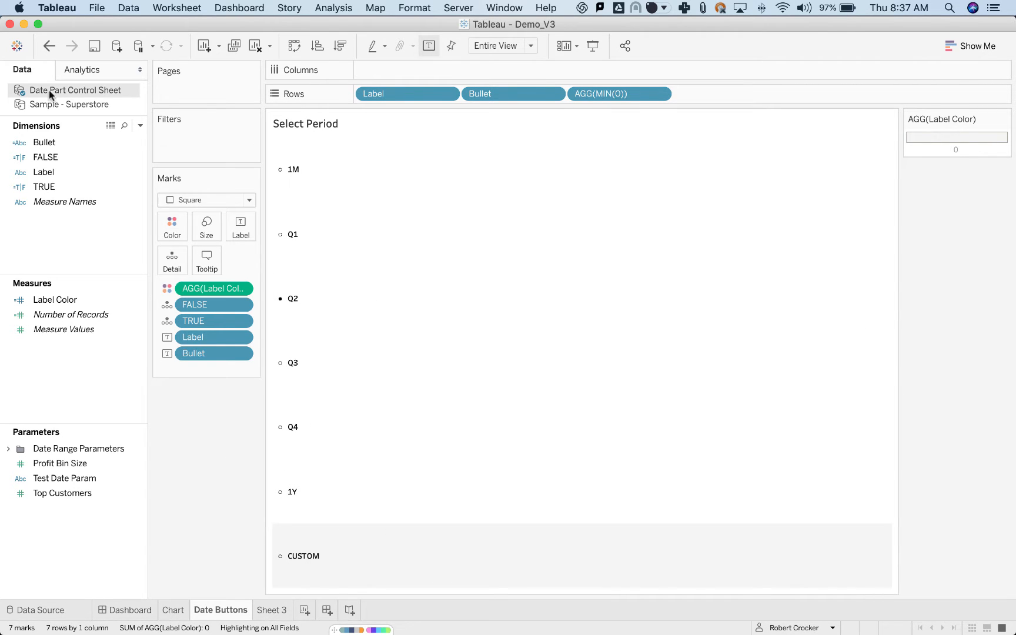
pyautogui.press('super+Tab')
pyautogui.press('super+Tab')
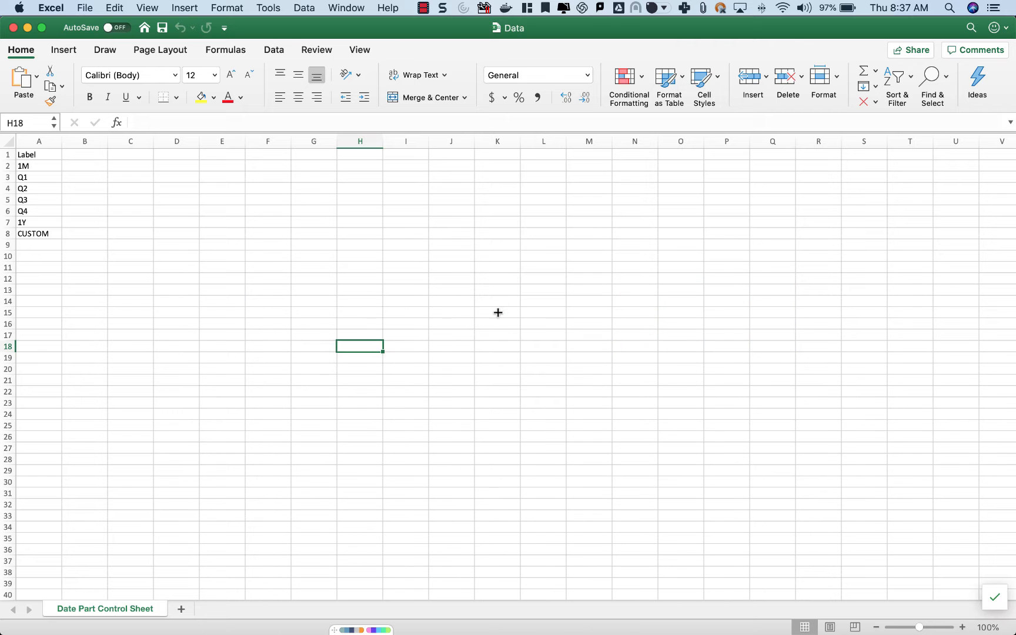
pyautogui.click(204, 375)
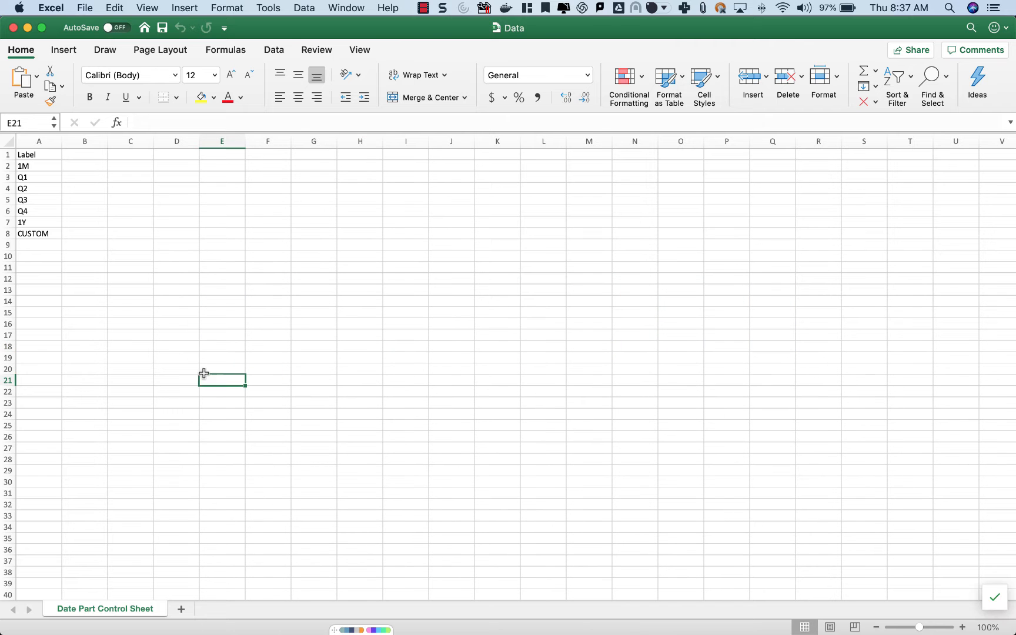
pyautogui.click(24, 155)
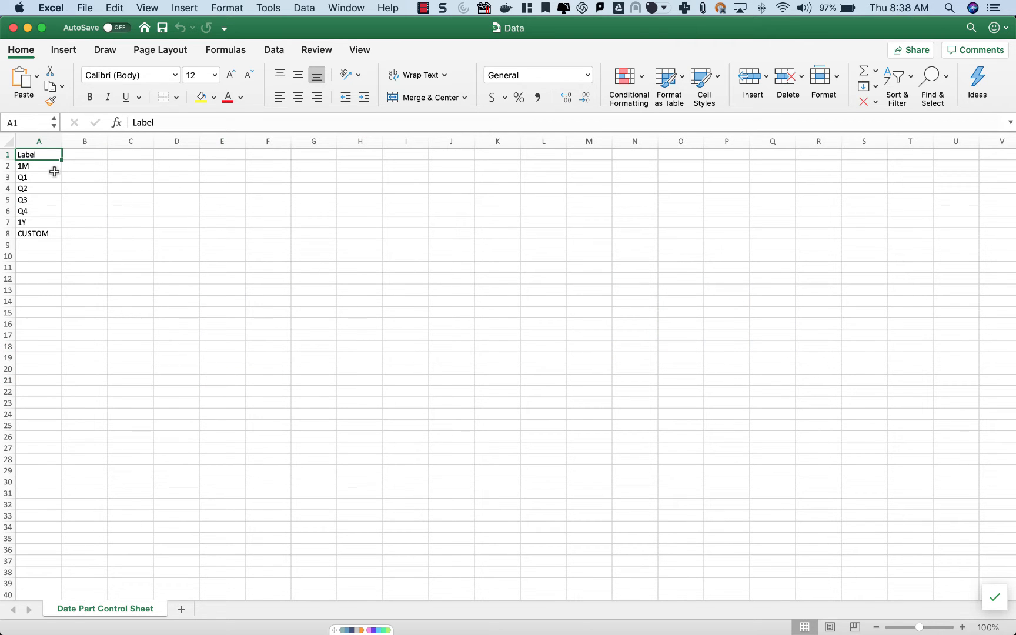
pyautogui.moveTo(47, 166); pyautogui.dragTo(46, 235)
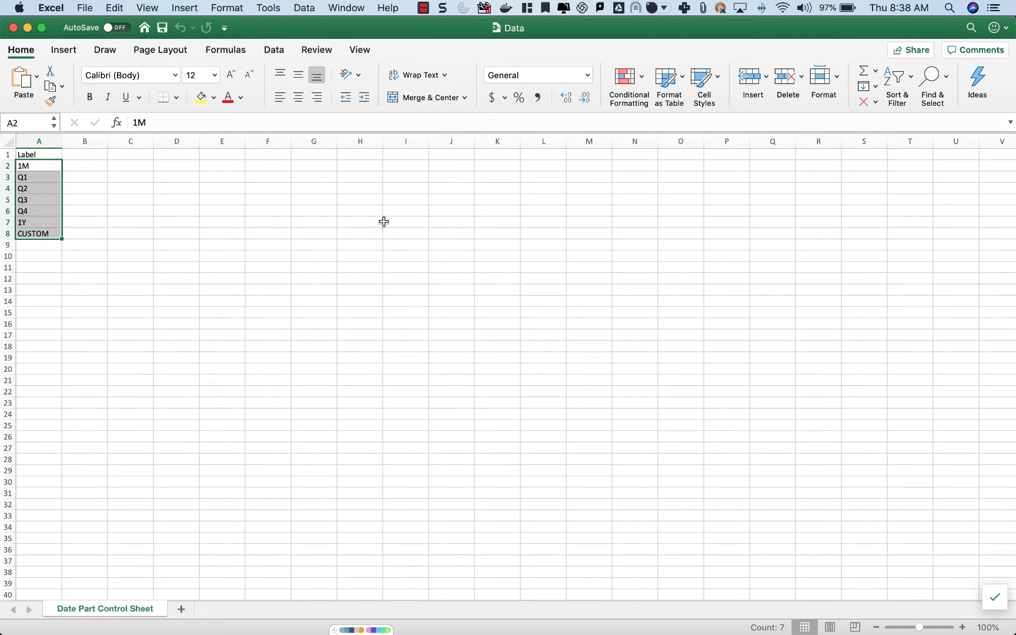
pyautogui.click(336, 210)
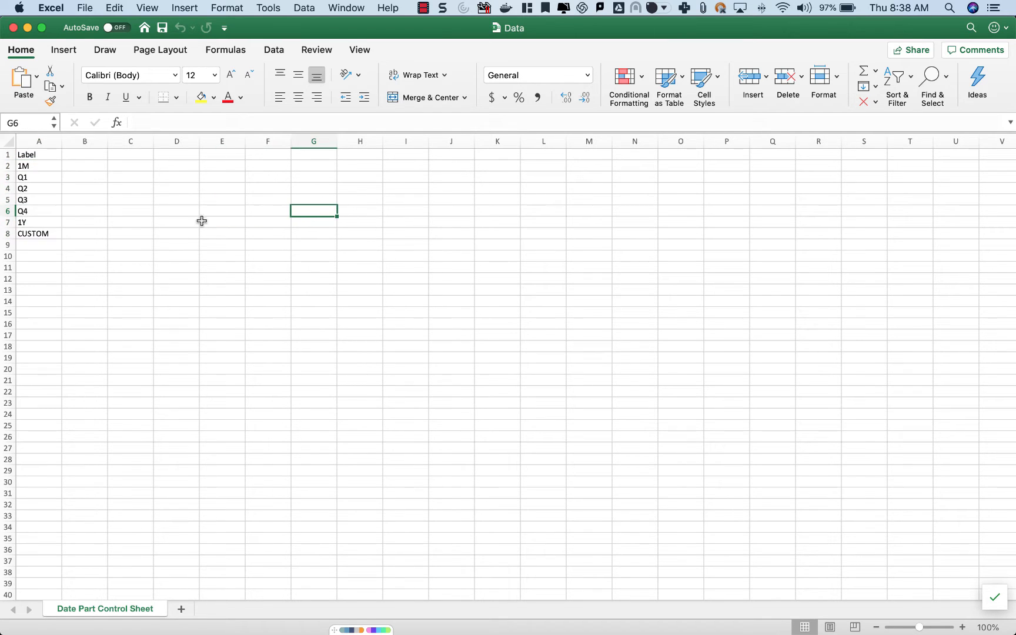
# Go through the labels one by one from 1M to CUSTOM, and select the whole Label list, A1:A8.
pyautogui.click(44, 171)
pyautogui.click(41, 178)
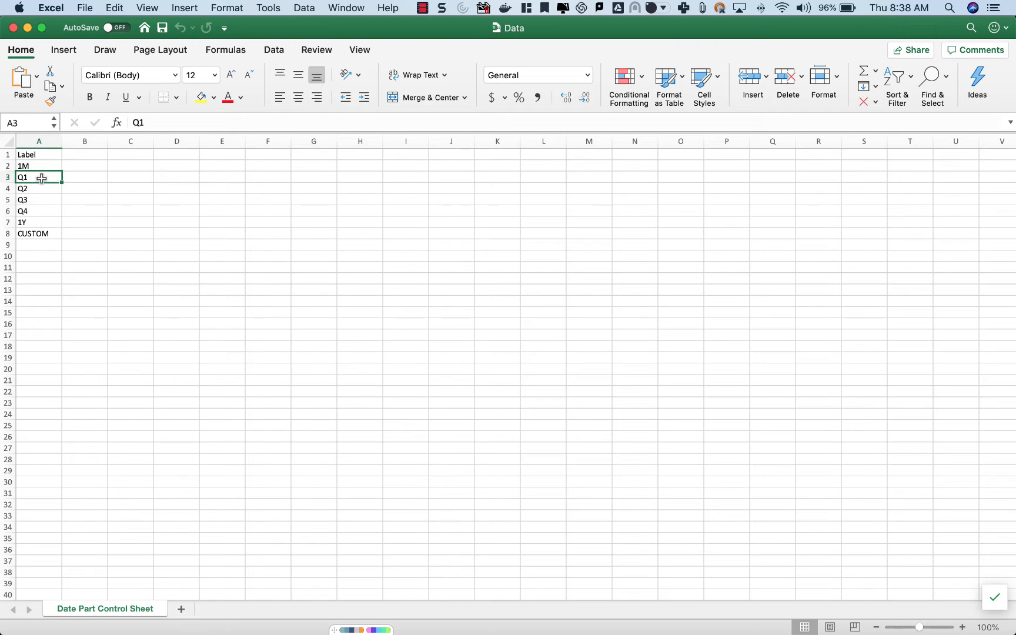
pyautogui.click(41, 188)
pyautogui.click(43, 200)
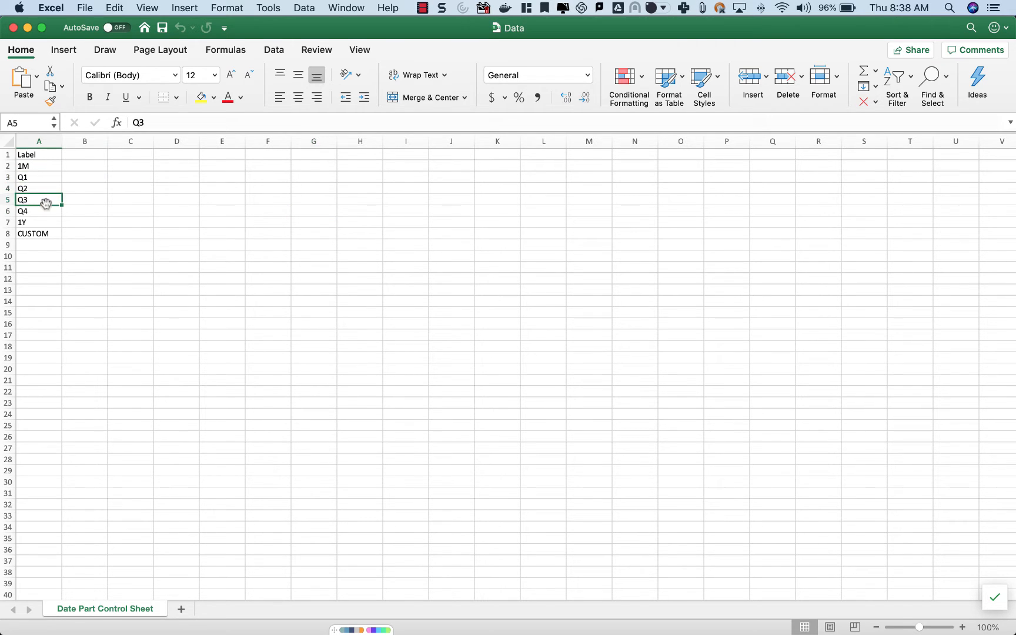
pyautogui.click(42, 211)
pyautogui.click(43, 222)
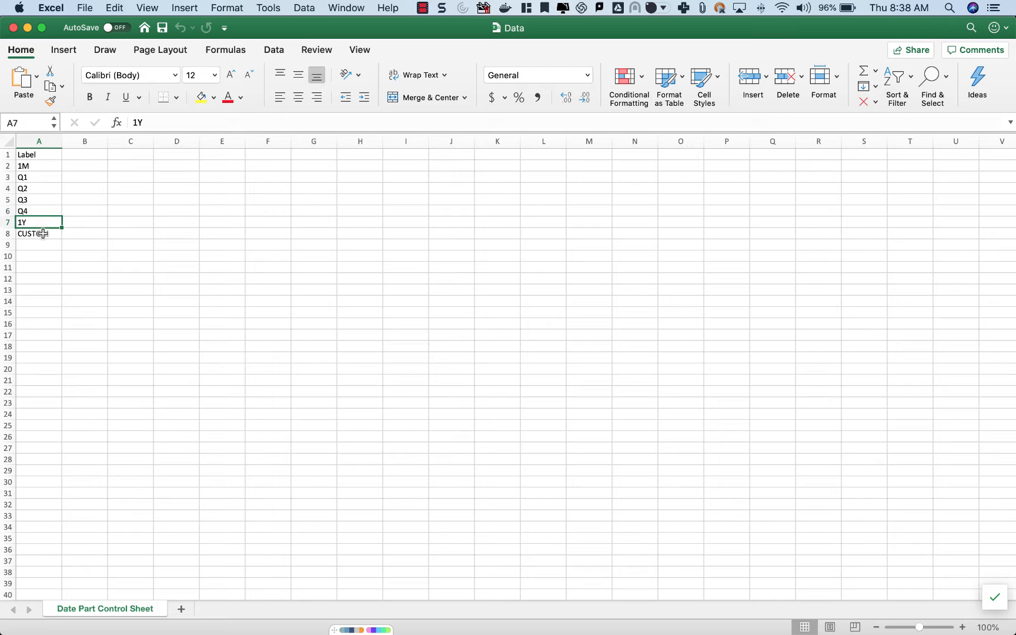
pyautogui.click(43, 233)
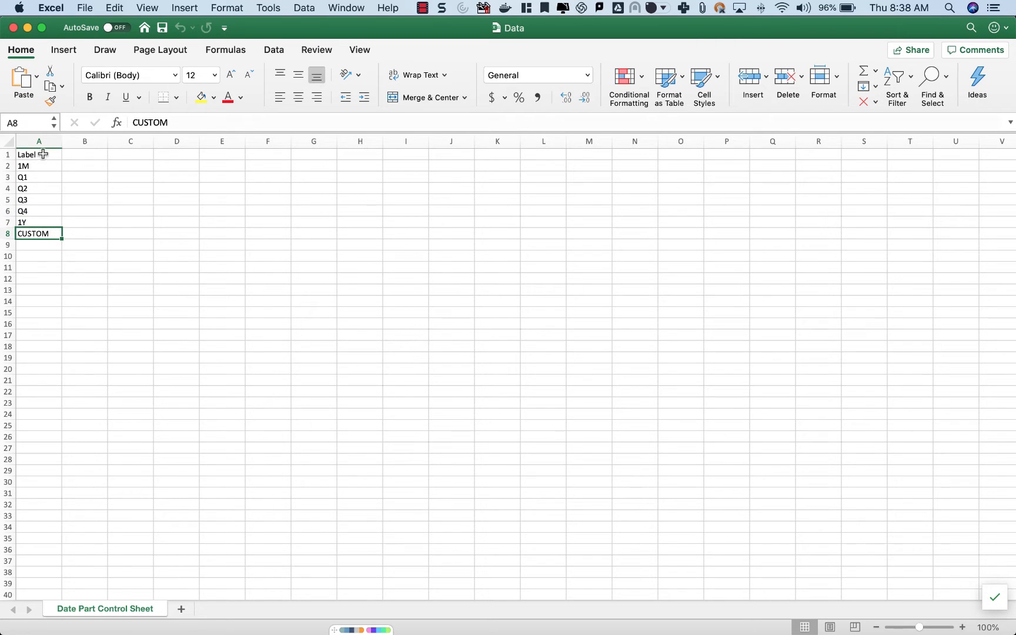
pyautogui.moveTo(43, 154); pyautogui.dragTo(40, 232)
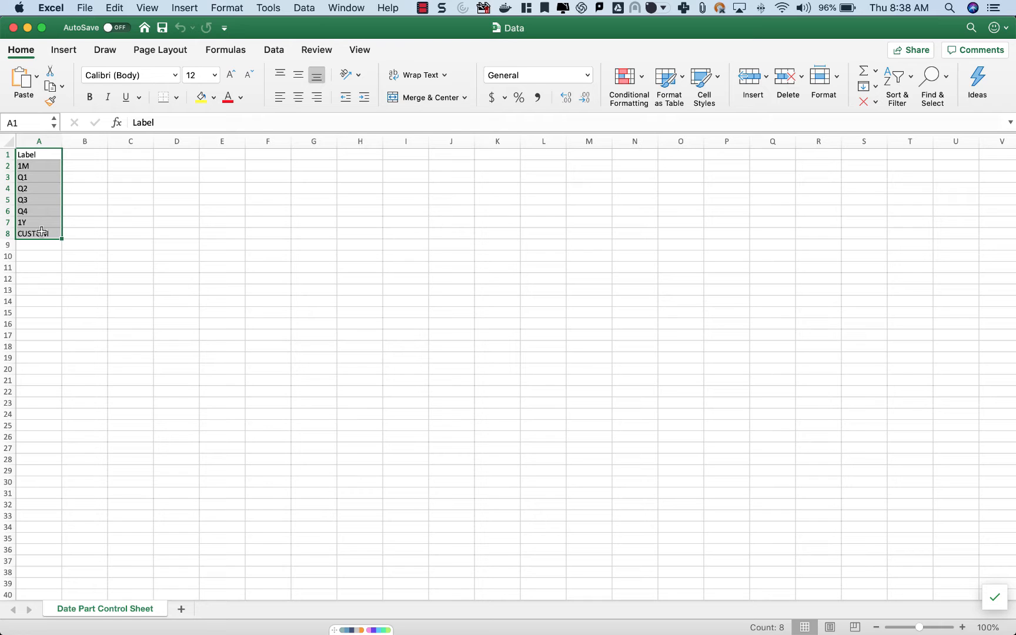
pyautogui.click(42, 231)
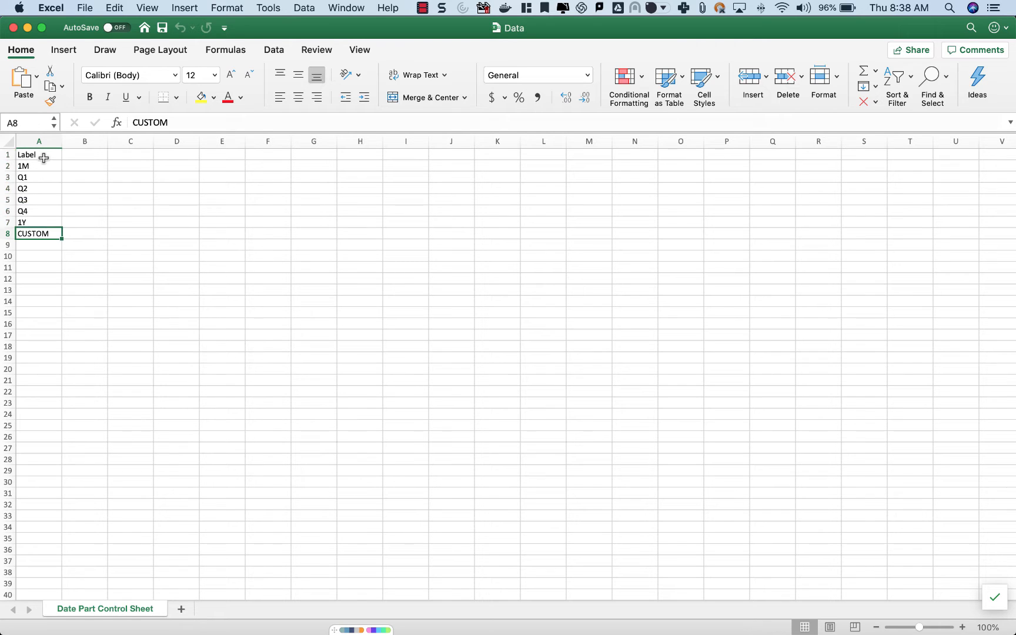
pyautogui.moveTo(43, 156); pyautogui.dragTo(46, 237)
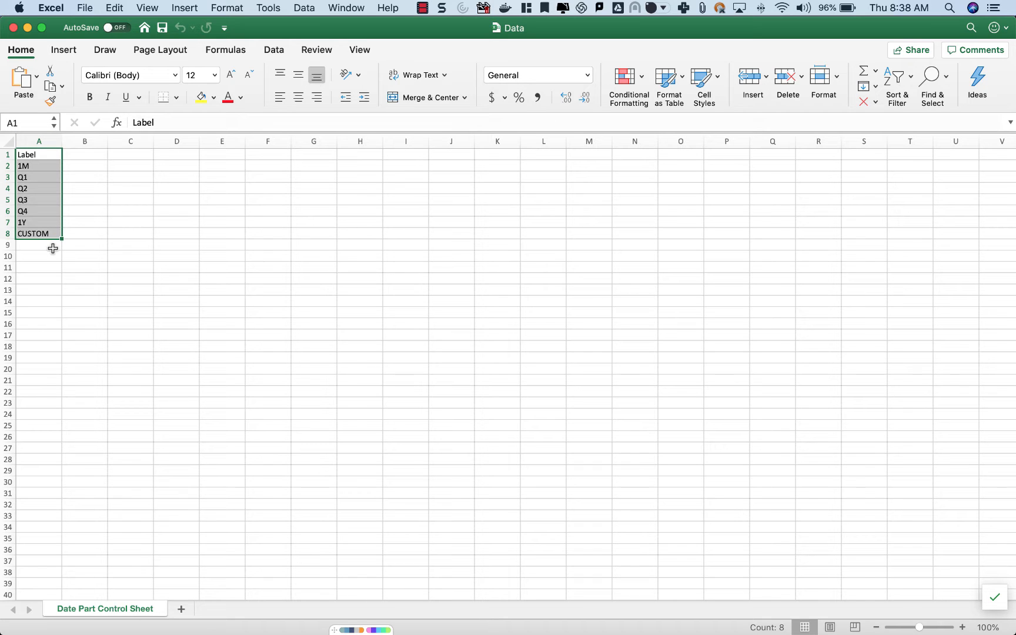
# Switch back to Tableau and place Bullet ahead of Label on Rows.
pyautogui.press('super+Tab')
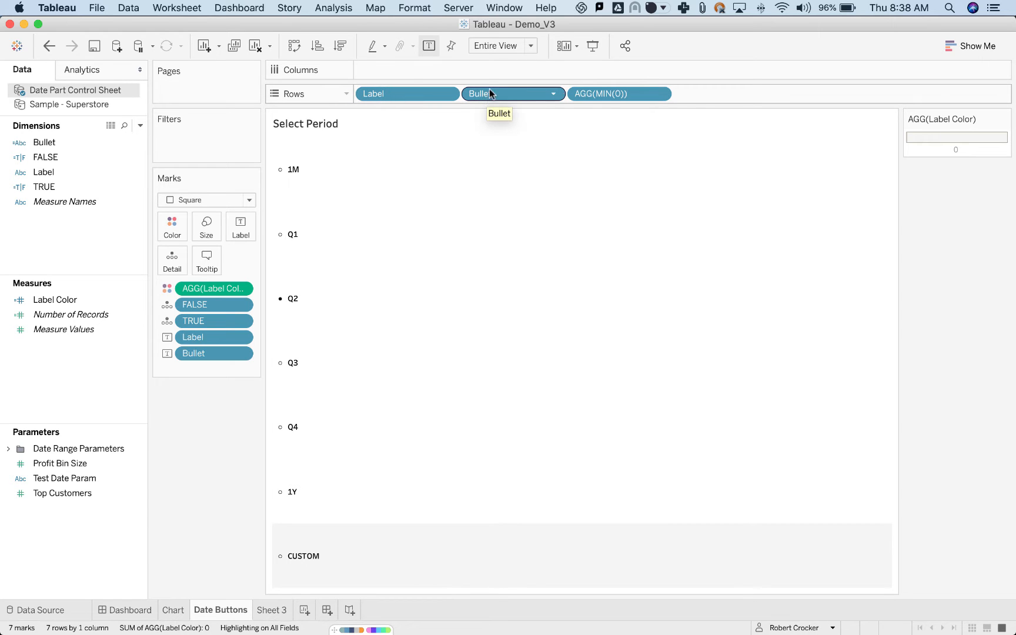
pyautogui.moveTo(489, 96); pyautogui.dragTo(361, 95)
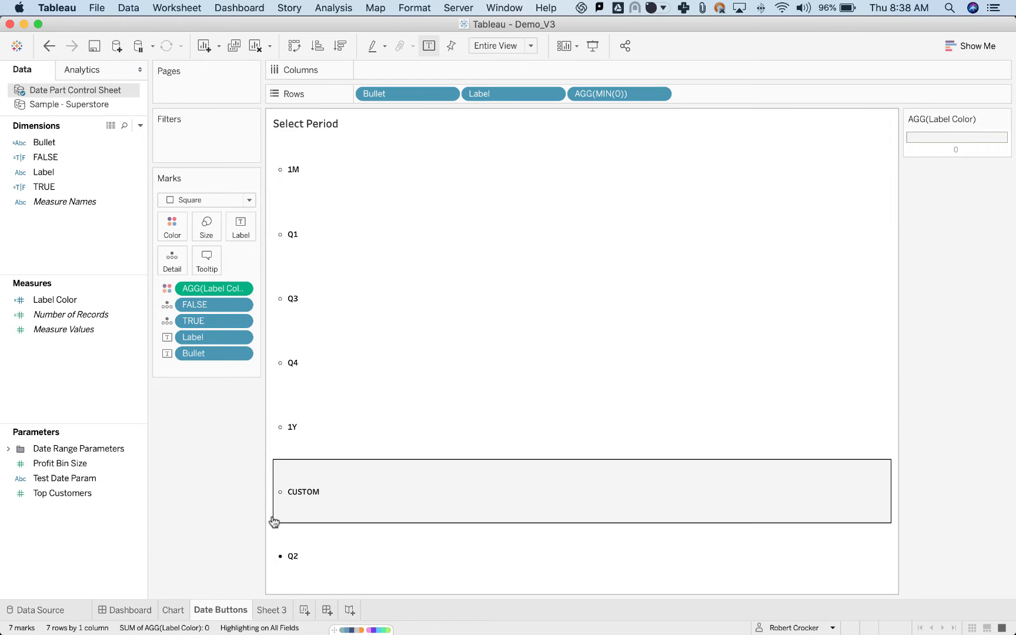
# Open the Bullet calculation for editing and examine the filled and hollow circle characters in its IF formula.
pyautogui.rightClick(42, 143)
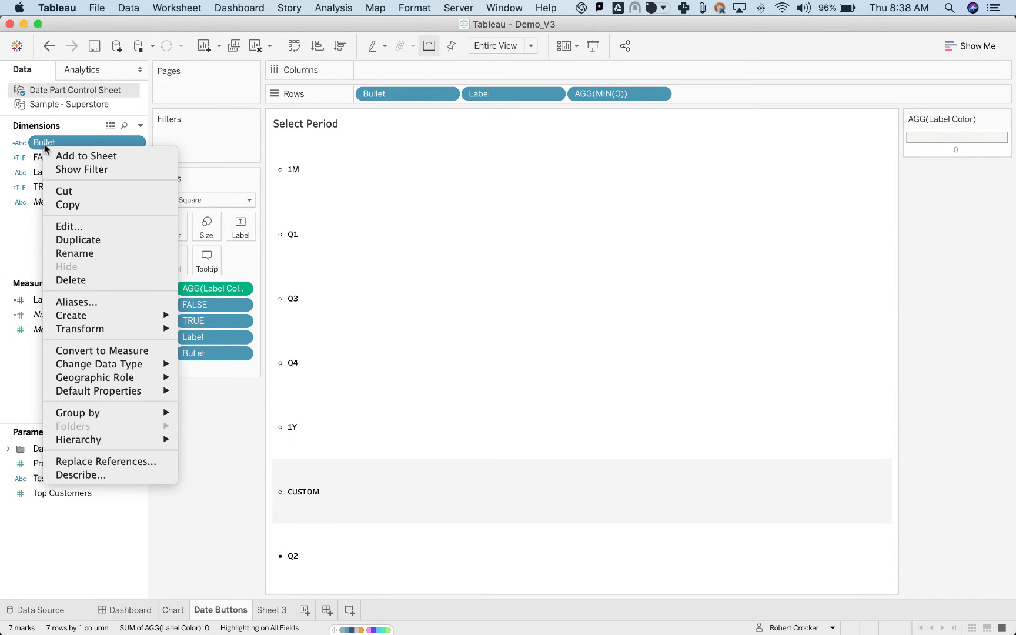
pyautogui.click(78, 226)
pyautogui.moveTo(480, 336); pyautogui.dragTo(583, 287)
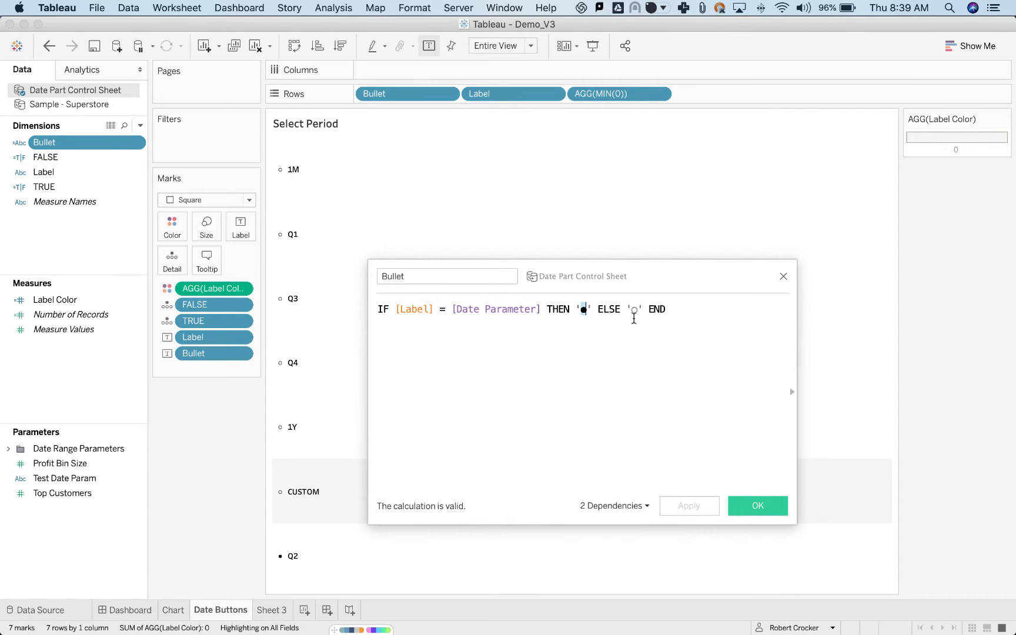
pyautogui.doubleClick(635, 310)
# Switch to Chrome, look up the circle characters on the w3schools UTF-8 Geometric Shapes page, and return to Tableau.
pyautogui.press('super+Tab')
pyautogui.press('super+Tab')
pyautogui.press('super+Tab')
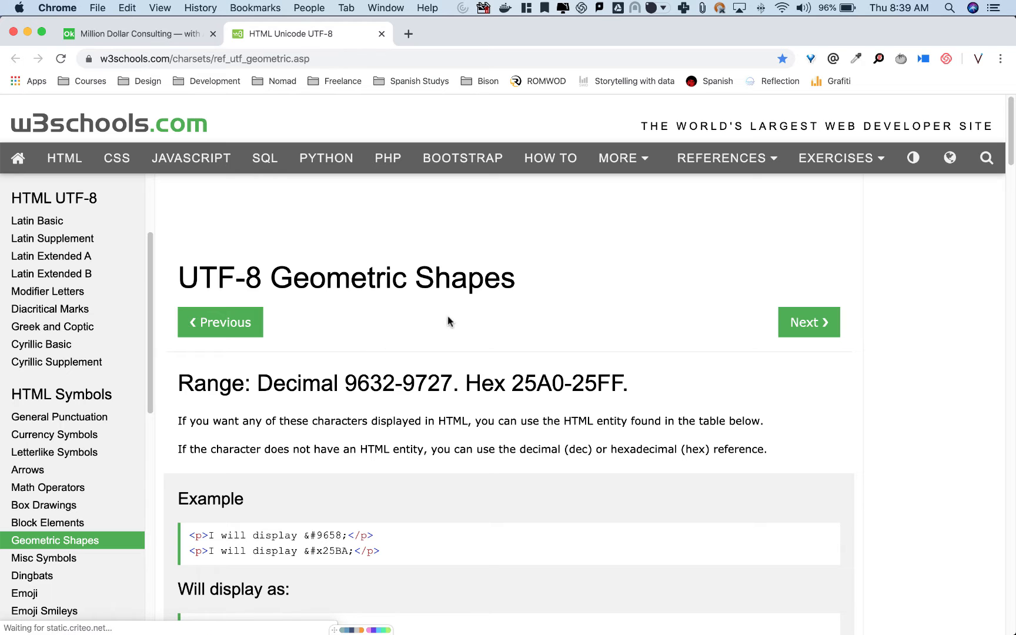
pyautogui.moveTo(1011, 154); pyautogui.dragTo(1010, 299)
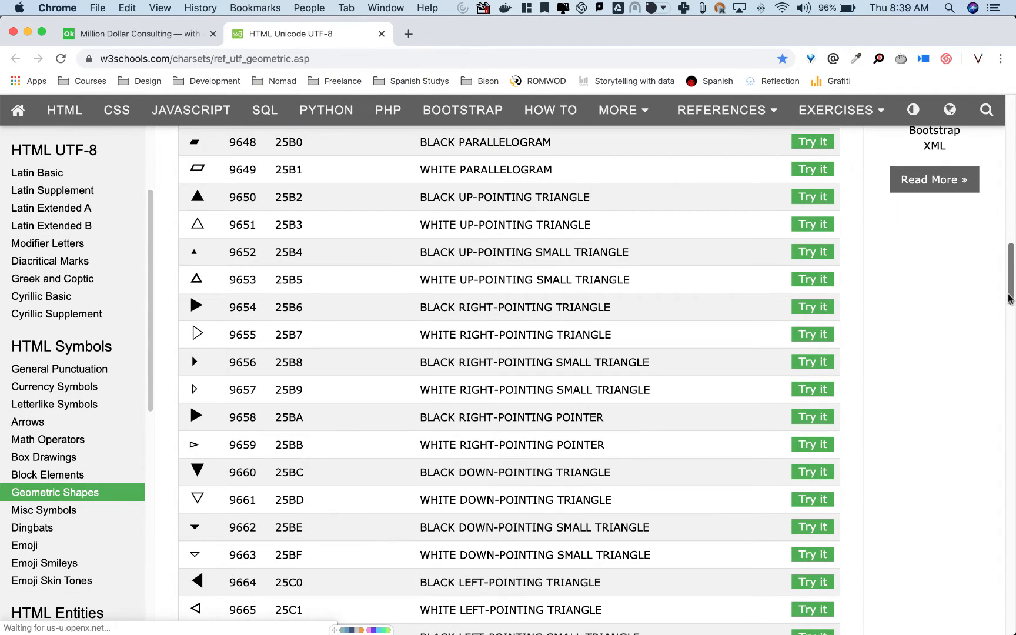
pyautogui.scroll(-10, 337, 349)
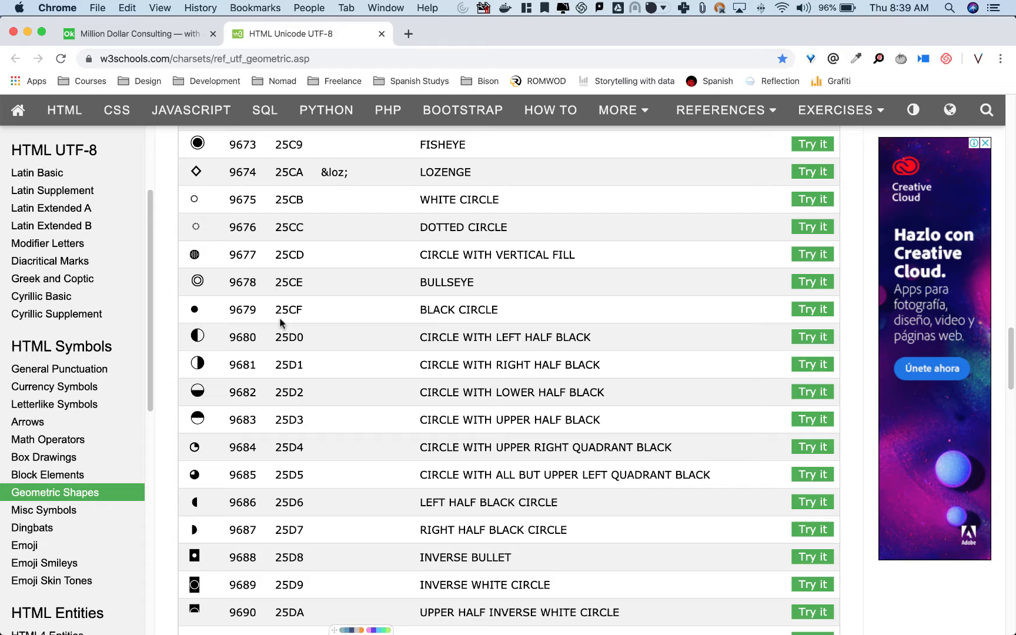
pyautogui.press('super+Tab')
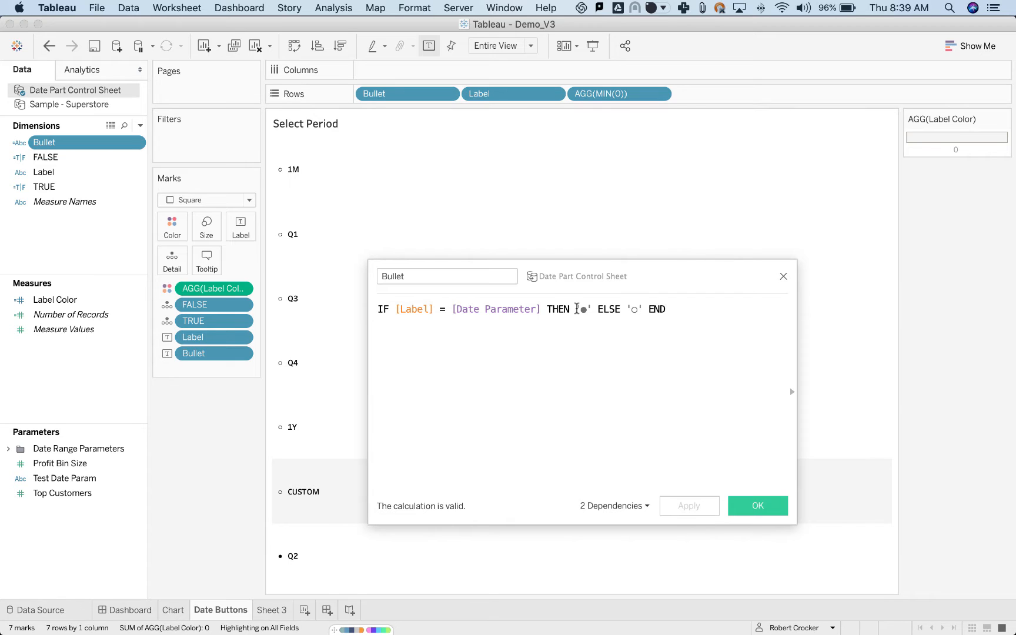
# Recheck the circle characters in the Bullet formula, close it without changes, and move Bullet back behind Label on Rows.
pyautogui.doubleClick(582, 309)
pyautogui.doubleClick(634, 310)
pyautogui.click(783, 278)
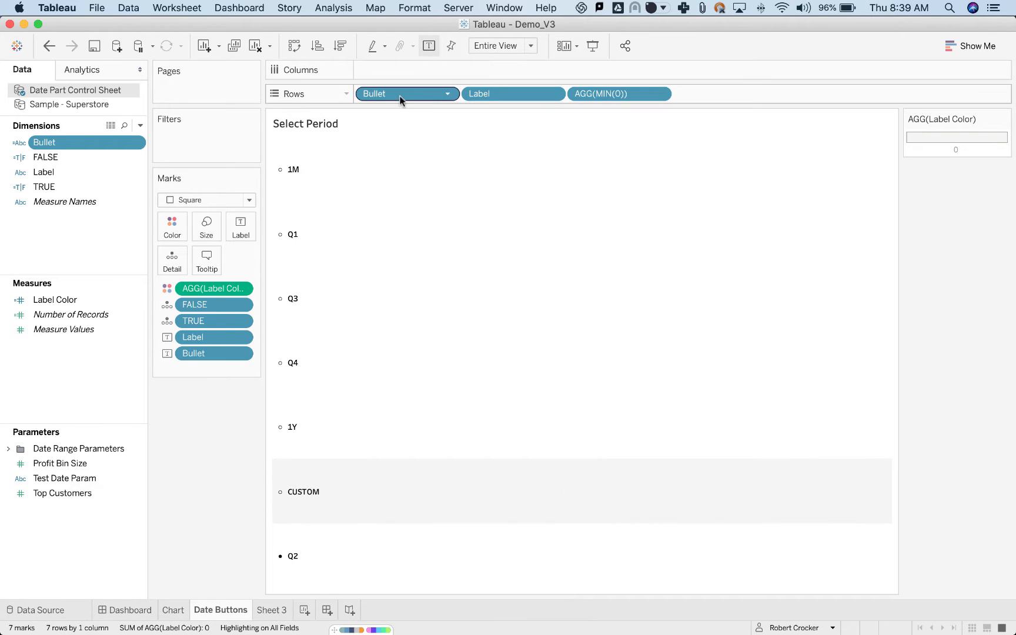
pyautogui.moveTo(402, 99); pyautogui.dragTo(546, 93)
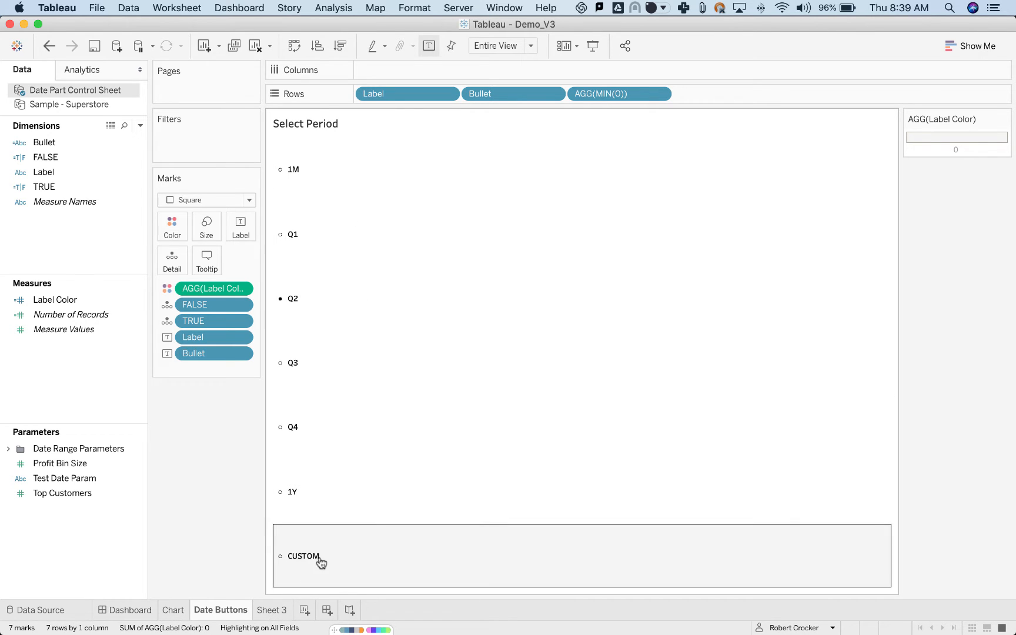
# Expand the date preset dropdown on the Dashboard to view its options, and open the Chart sheet.
pyautogui.click(142, 613)
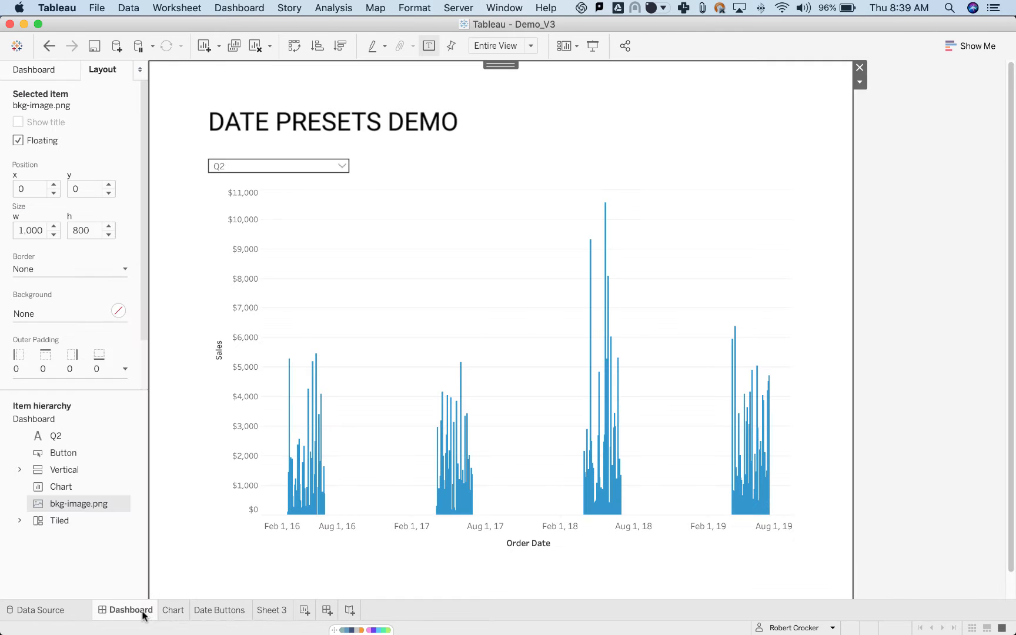
pyautogui.click(341, 166)
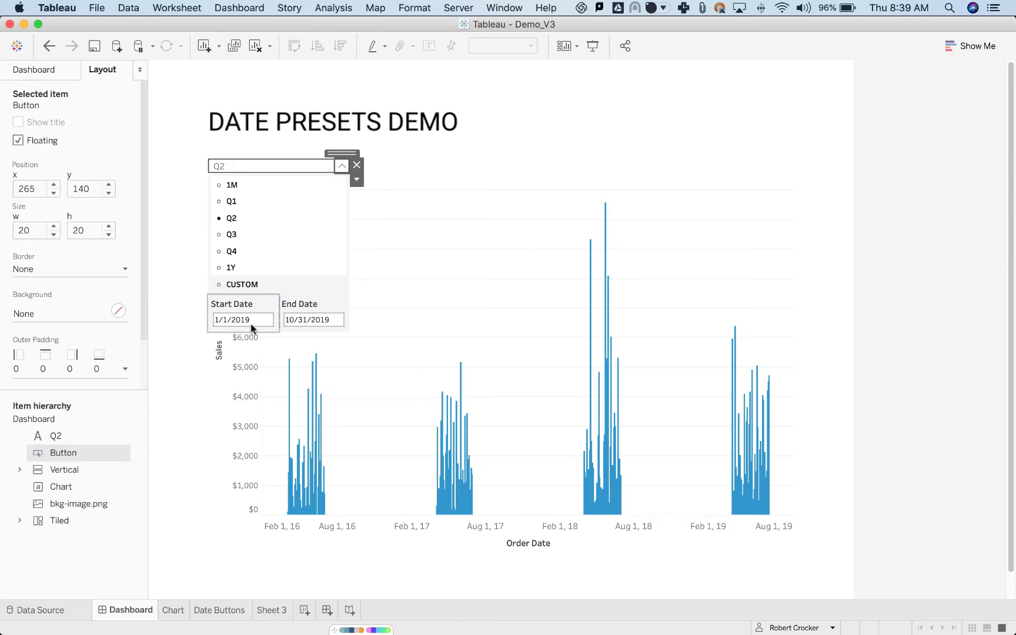
pyautogui.click(167, 610)
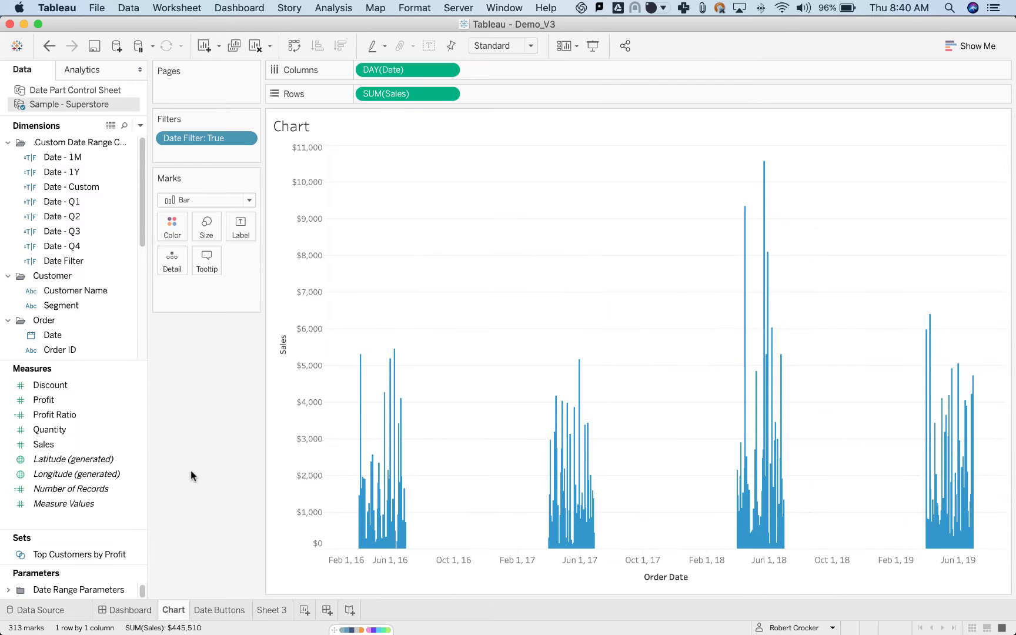
# Reopen the Bullet calculation from the Date Buttons sheet, examine how it compares Label with Date Parameter, and close it without changes.
pyautogui.click(228, 610)
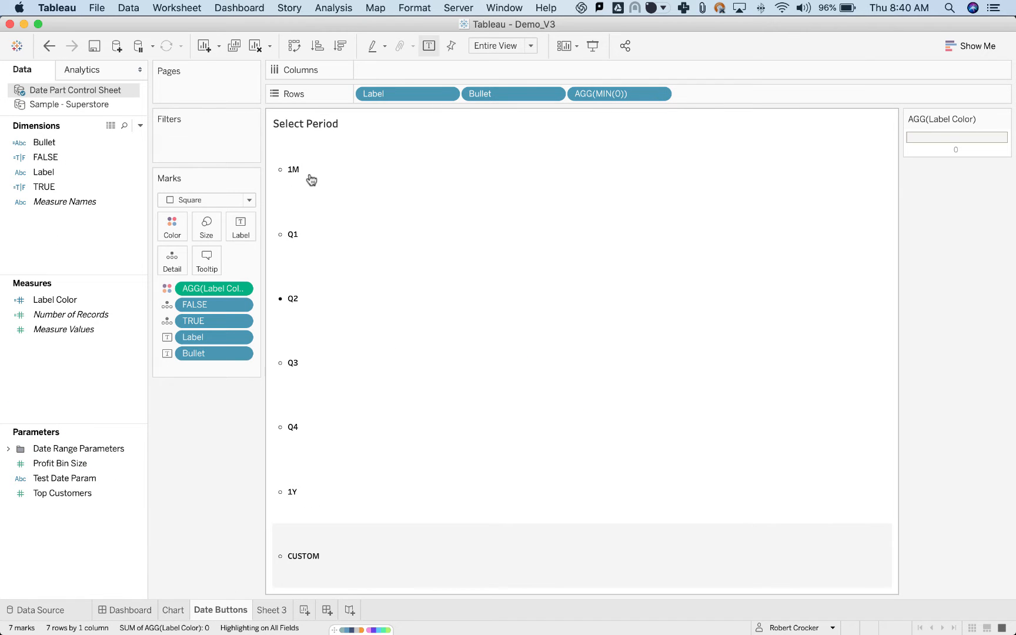
pyautogui.rightClick(42, 142)
pyautogui.click(74, 225)
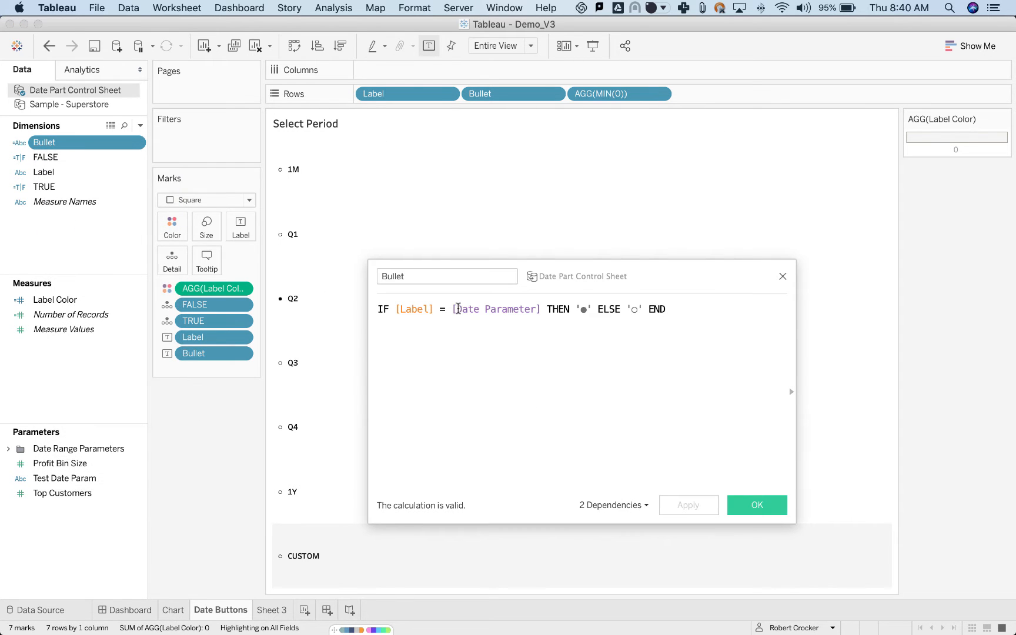
pyautogui.moveTo(581, 310); pyautogui.dragTo(635, 310)
pyautogui.click(637, 313)
pyautogui.click(378, 308)
pyautogui.click(395, 309)
pyautogui.moveTo(395, 308); pyautogui.dragTo(540, 310)
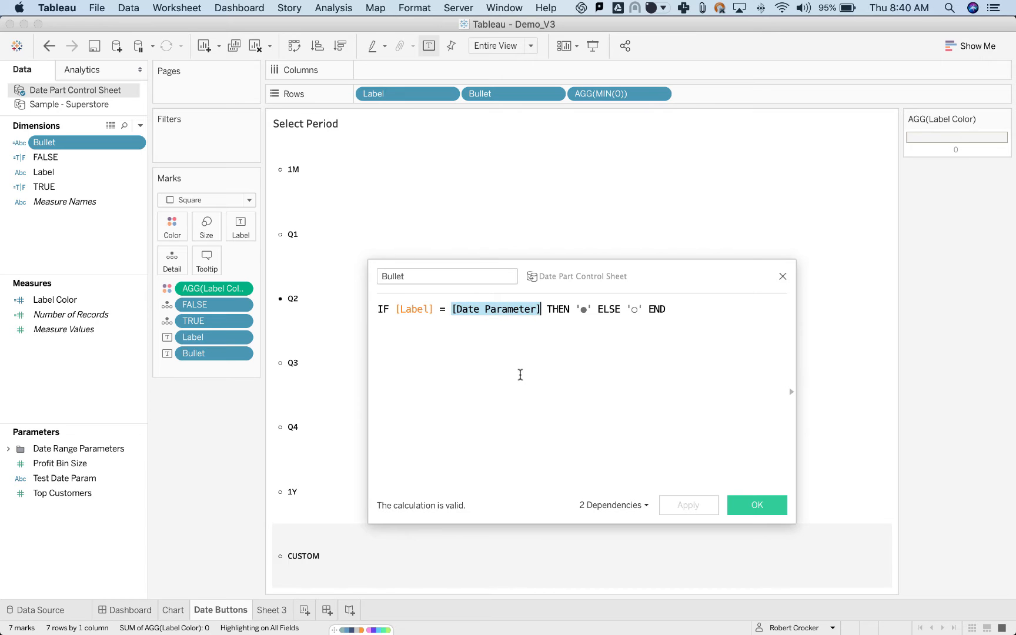
pyautogui.click(523, 374)
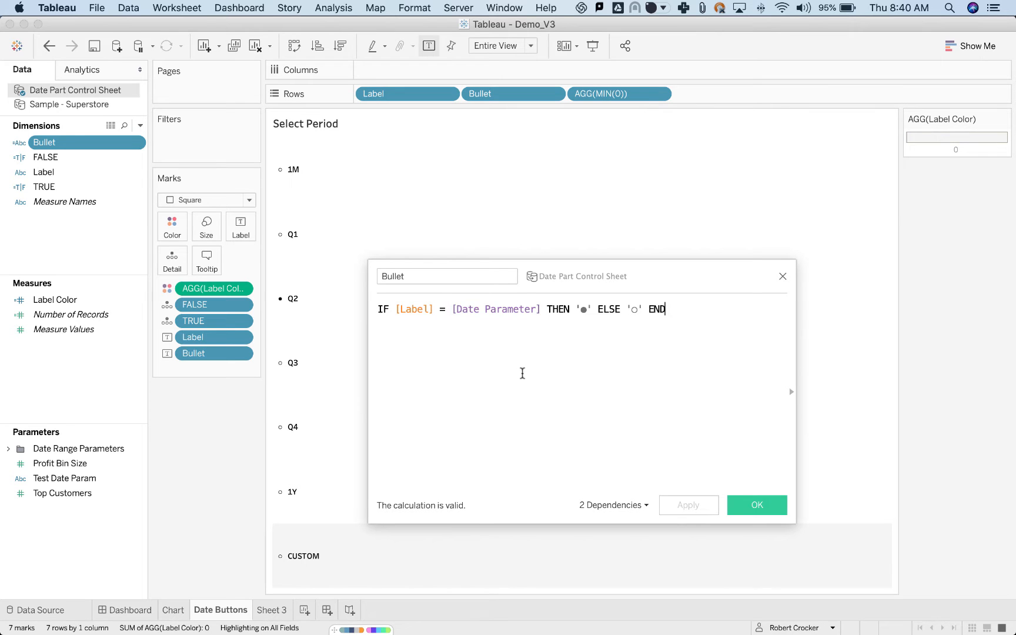
pyautogui.click(783, 276)
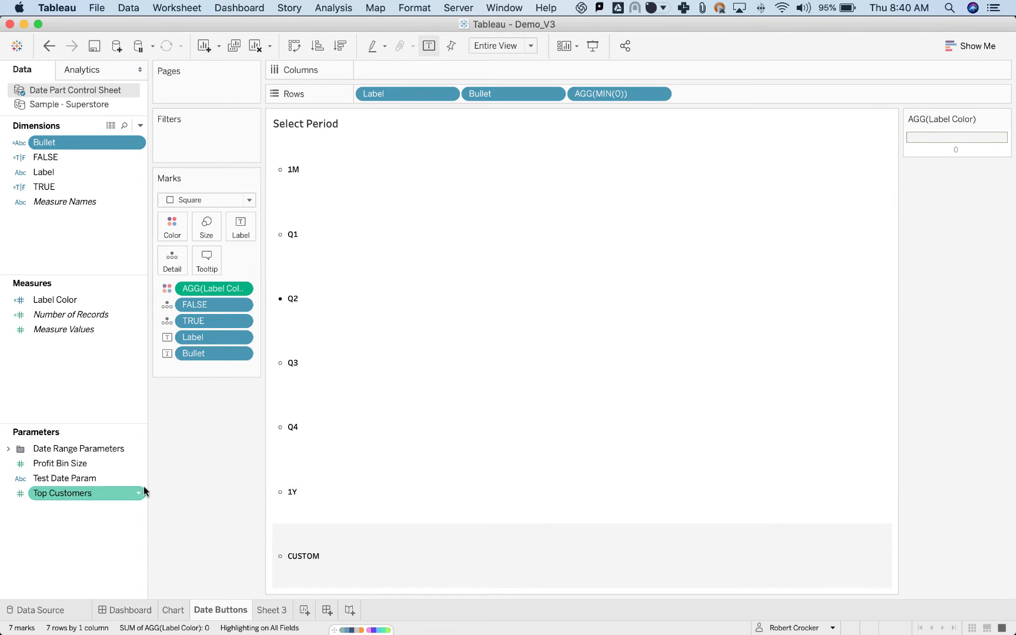
# Expand the Date Range Parameters folder, open Date Parameter for editing, and clear its current value.
pyautogui.click(8, 448)
pyautogui.click(58, 464)
pyautogui.rightClick(63, 464)
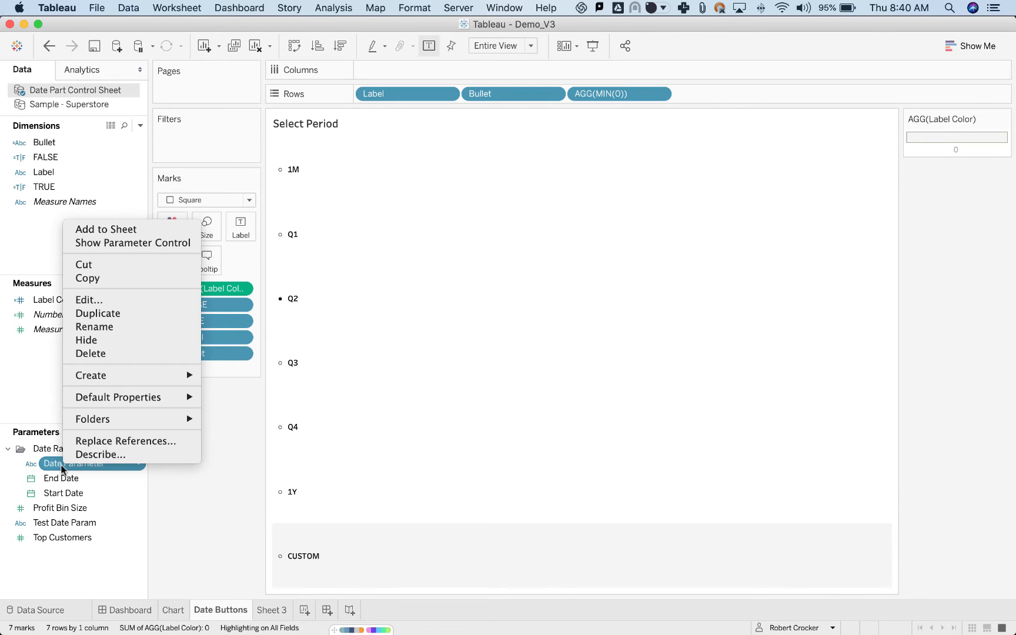
pyautogui.click(95, 305)
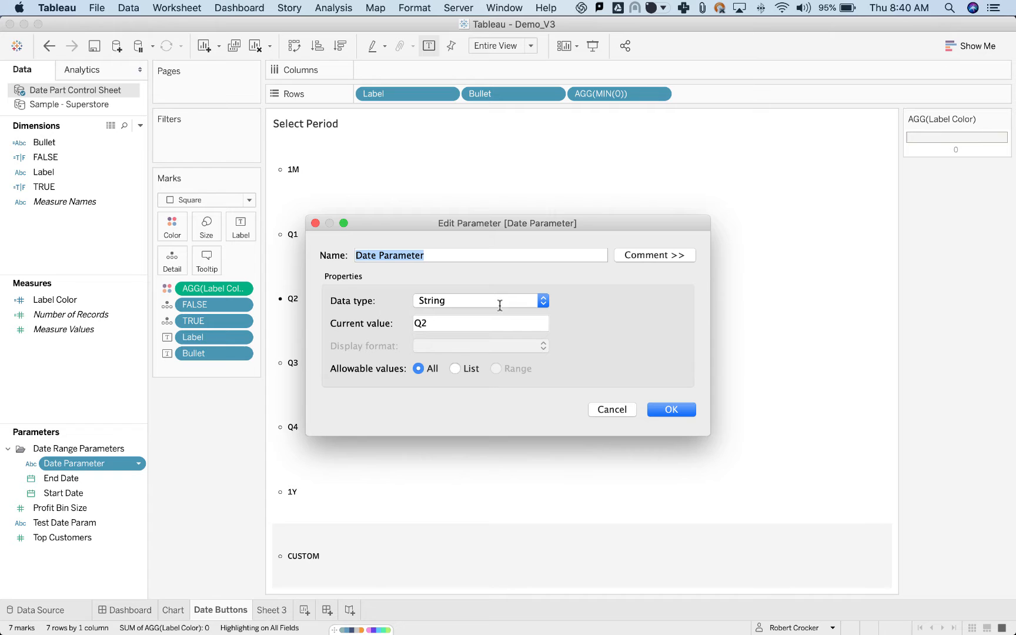
pyautogui.doubleClick(419, 323)
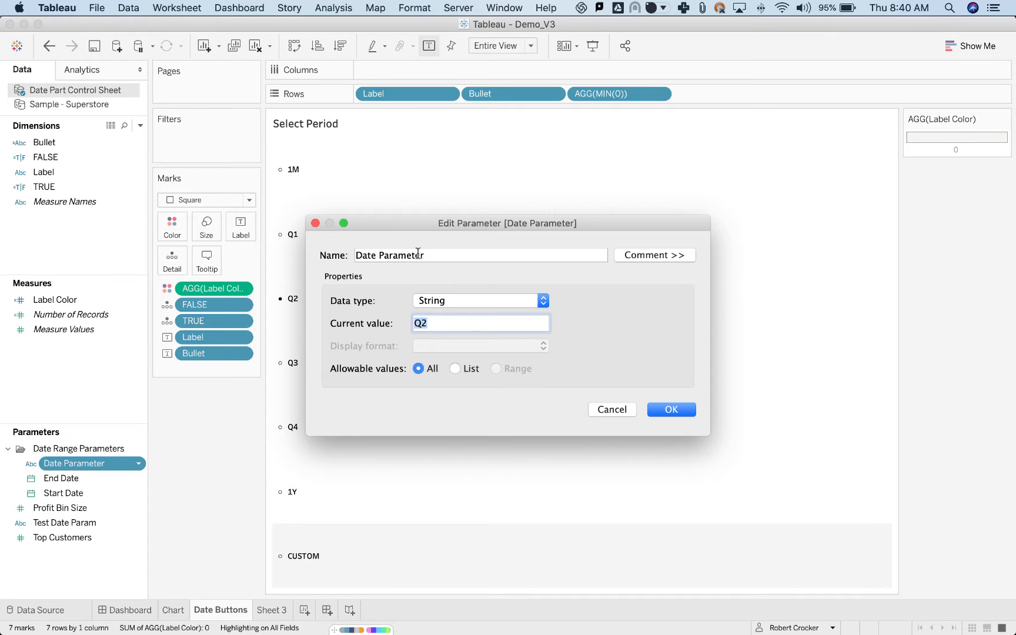
pyautogui.moveTo(416, 229); pyautogui.dragTo(531, 231)
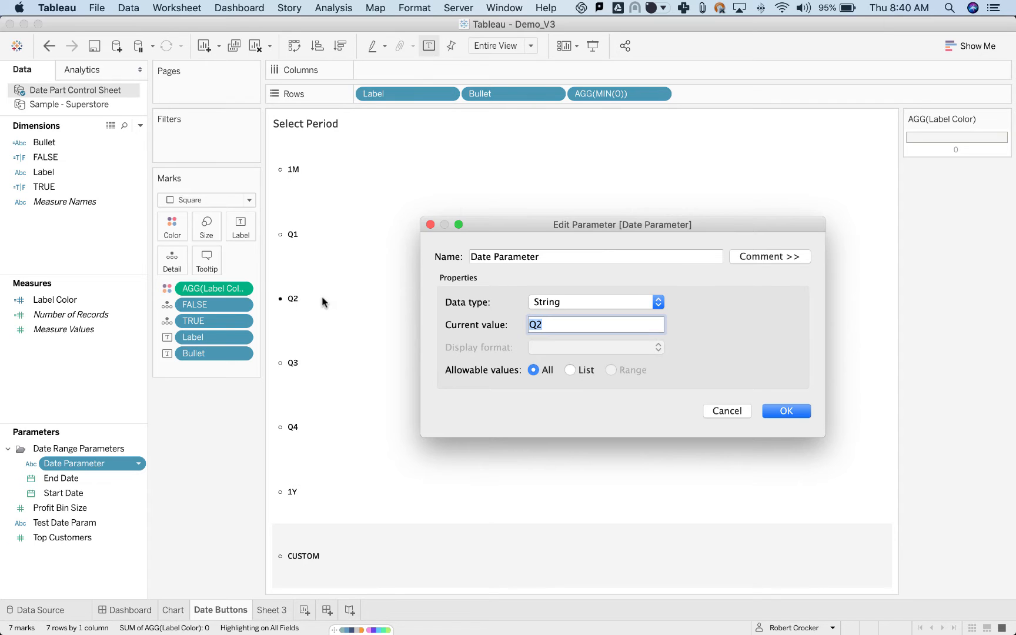
pyautogui.click(578, 322)
pyautogui.moveTo(583, 324); pyautogui.dragTo(477, 325)
pyautogui.press('BackSpace')
pyautogui.click(778, 413)
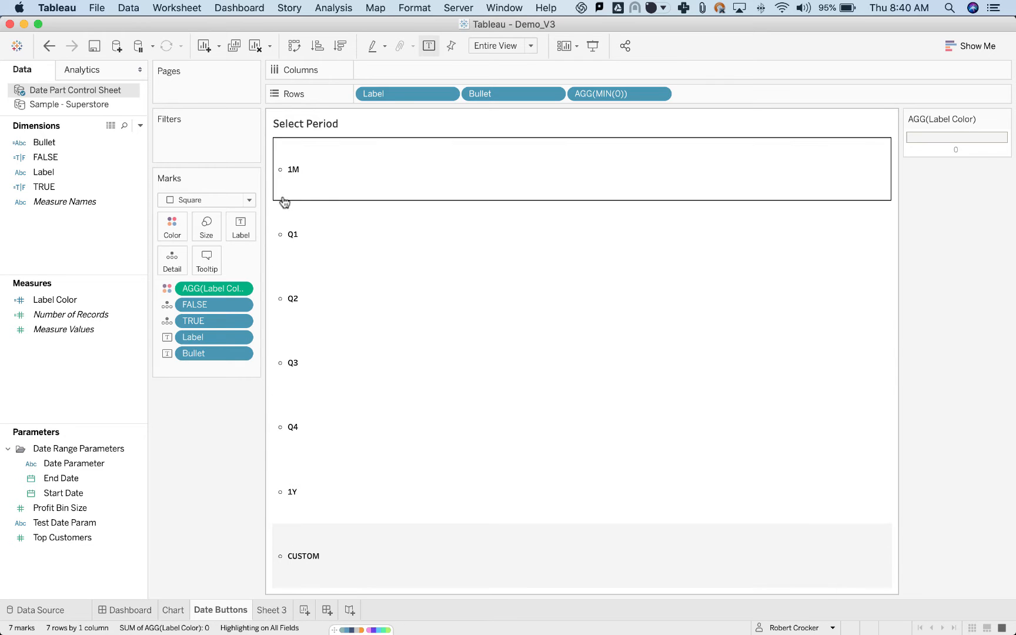
# Reopen the Bullet calculation, examine the filled circle in its THEN branch, and close it without changes.
pyautogui.rightClick(61, 154)
pyautogui.rightClick(47, 143)
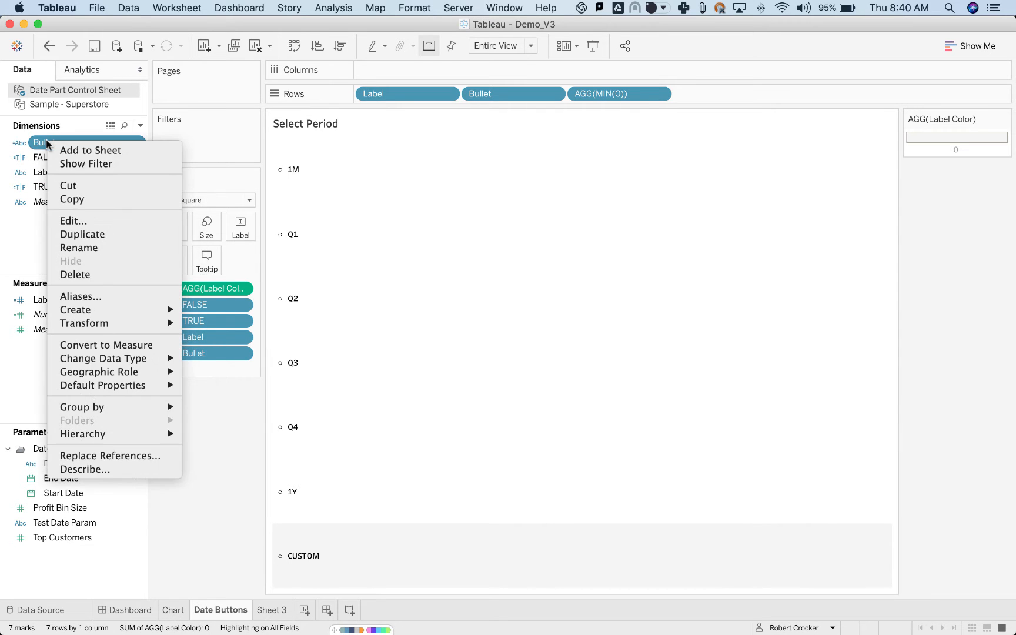
pyautogui.click(81, 219)
pyautogui.moveTo(580, 313); pyautogui.dragTo(586, 312)
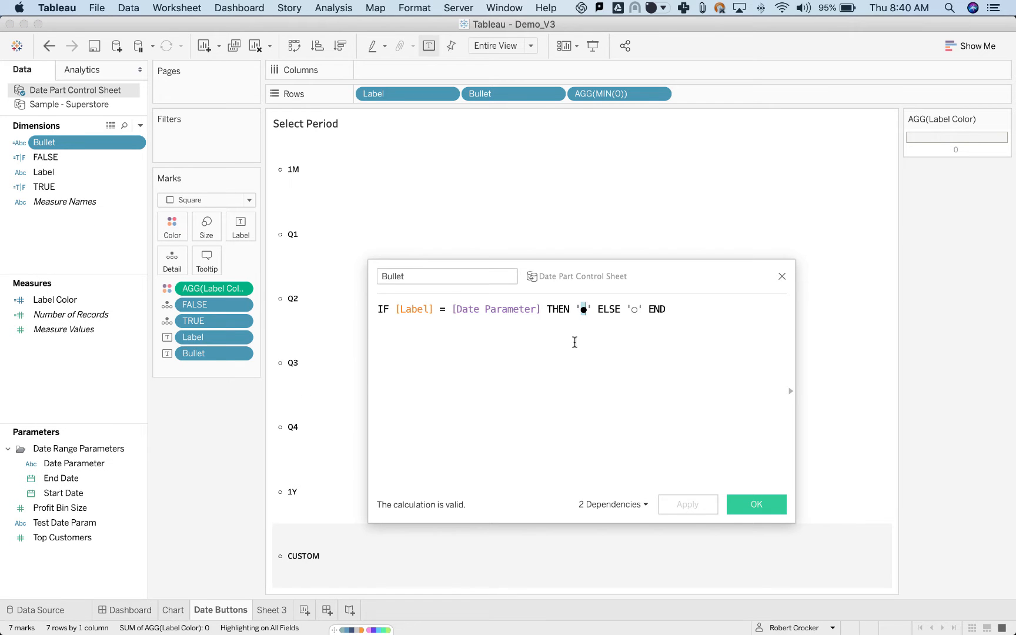
pyautogui.click(782, 276)
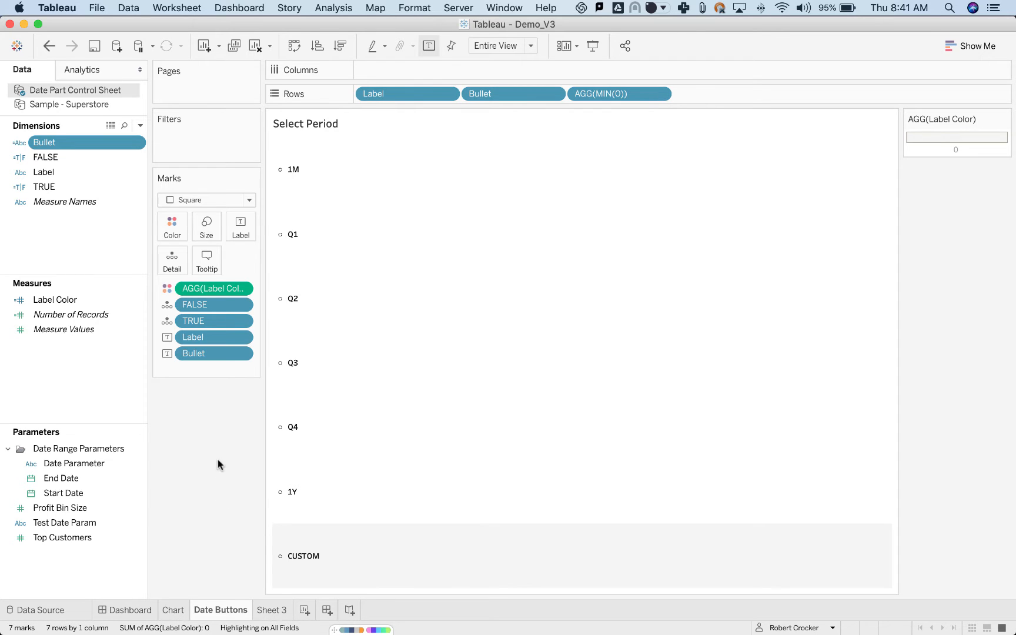
# Widen the Marks card, then open the Label Color calculation and examine its ATTR([Label]), 'CUSTOM' and MIN(0) parts.
pyautogui.moveTo(264, 299); pyautogui.dragTo(288, 300)
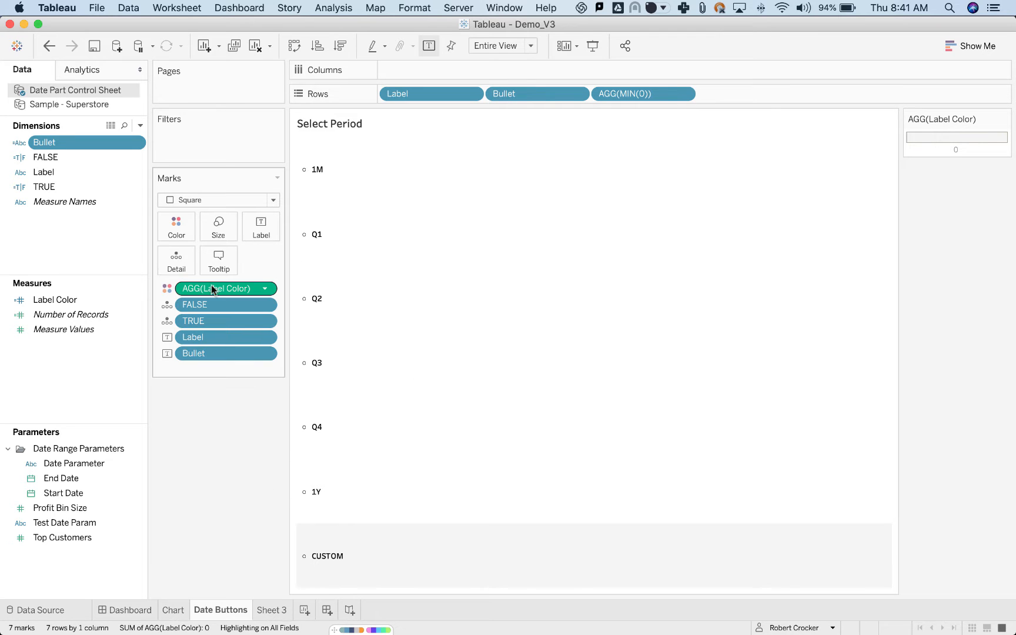
pyautogui.rightClick(86, 301)
pyautogui.click(141, 382)
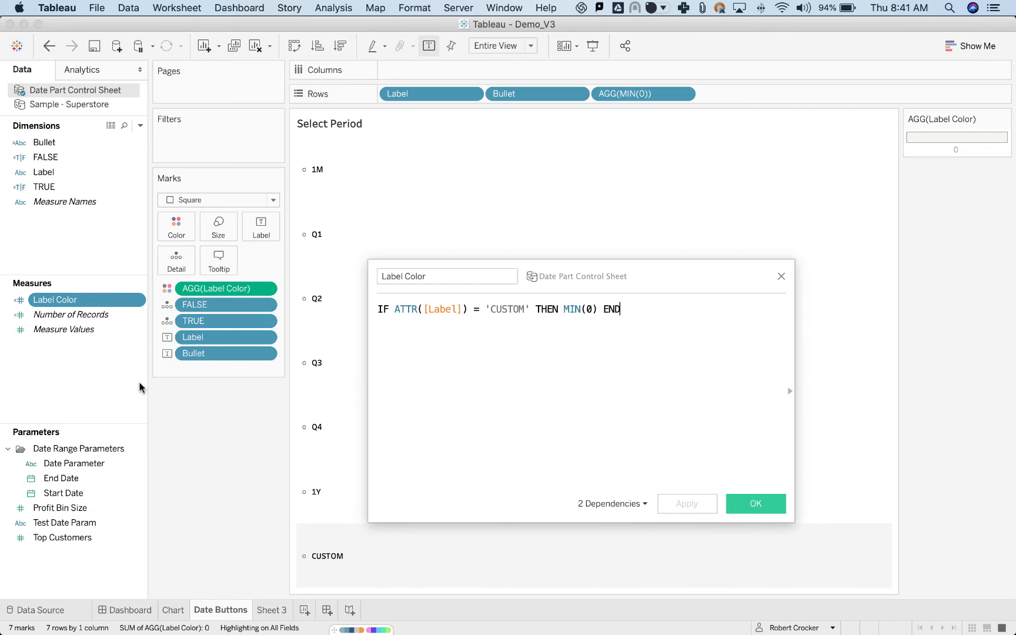
pyautogui.moveTo(568, 286); pyautogui.dragTo(625, 233)
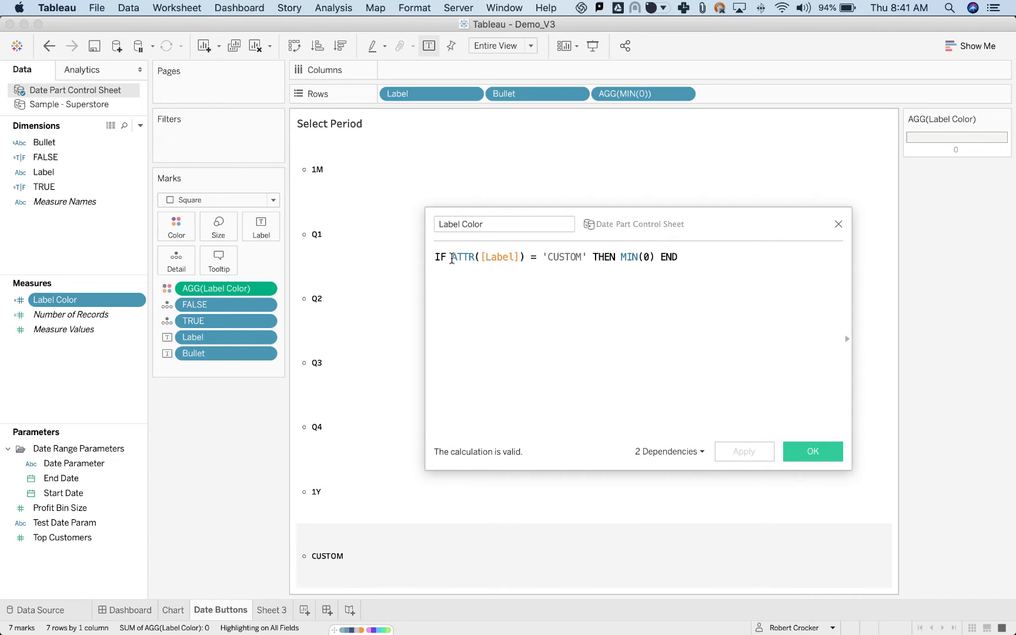
pyautogui.moveTo(452, 259); pyautogui.dragTo(526, 259)
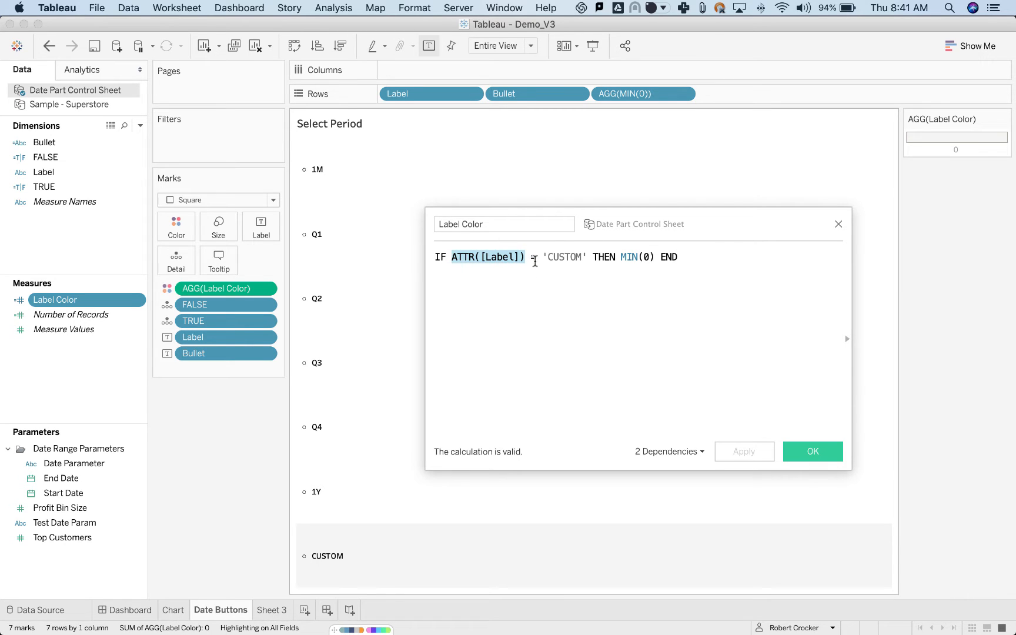
pyautogui.moveTo(543, 259); pyautogui.dragTo(654, 259)
pyautogui.click(613, 331)
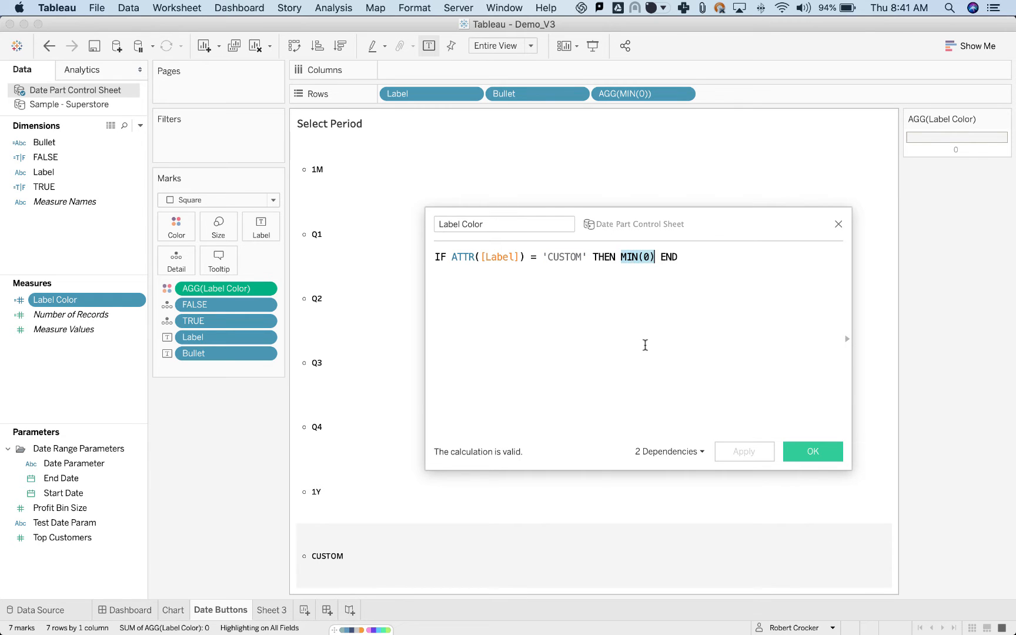
pyautogui.click(645, 345)
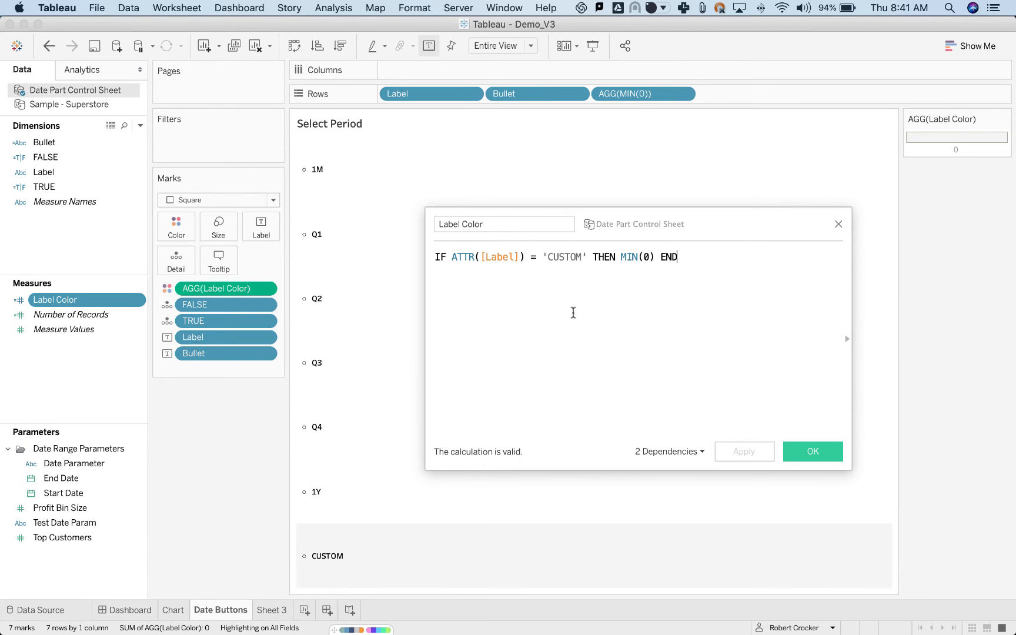
# Change the Label Color formula to IF [Label] = 'CUSTOM' THEN 'Custom' END and apply it.
pyautogui.moveTo(479, 260); pyautogui.dragTo(452, 263)
pyautogui.press('BackSpace')
pyautogui.click(496, 258)
pyautogui.press('BackSpace')
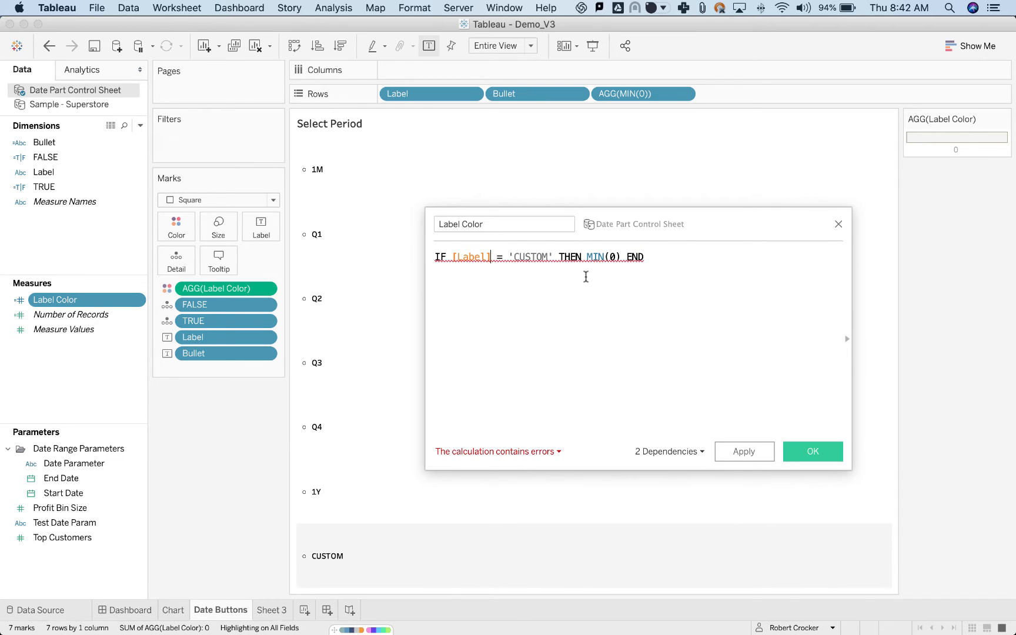
pyautogui.moveTo(586, 257); pyautogui.dragTo(618, 261)
pyautogui.write("'Cu")
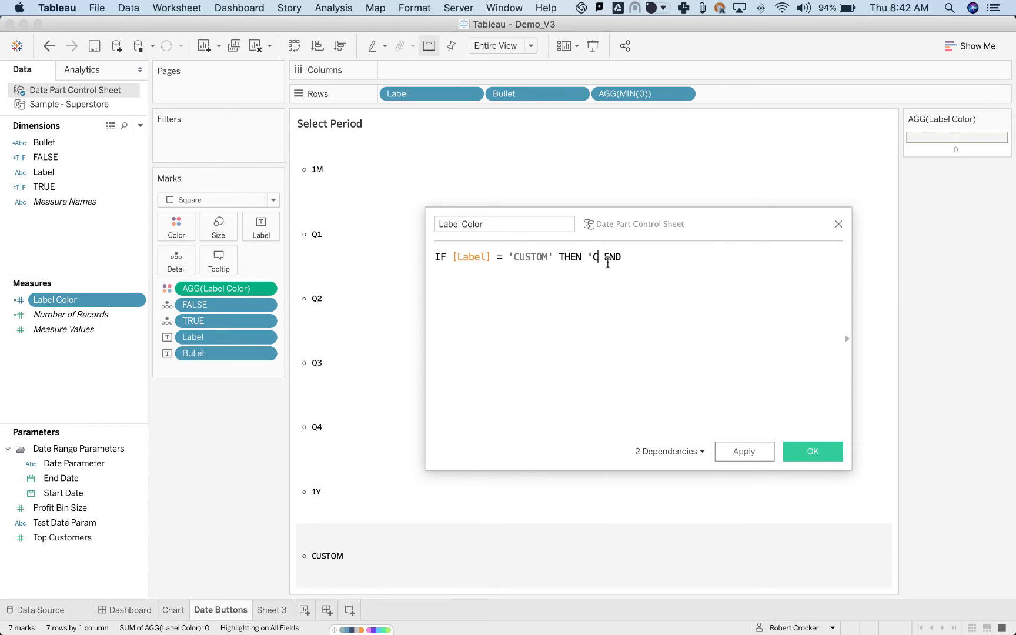
pyautogui.write("stom'")
pyautogui.click(757, 456)
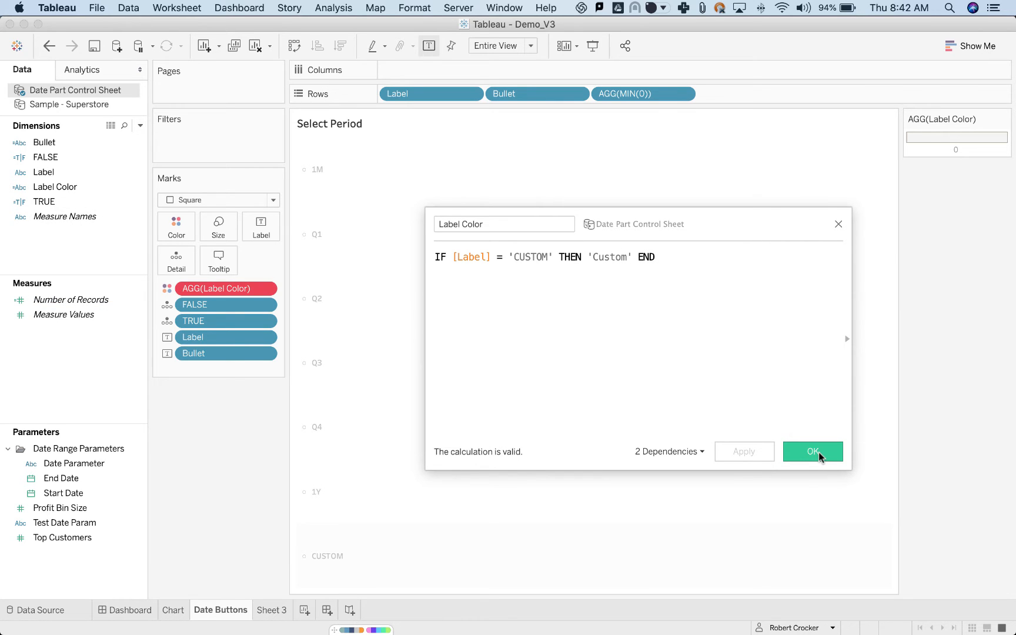
# Replace the invalid Color field on the marks with the Label Color dimension, check the mark size, and close the calculation.
pyautogui.moveTo(62, 187); pyautogui.dragTo(201, 288)
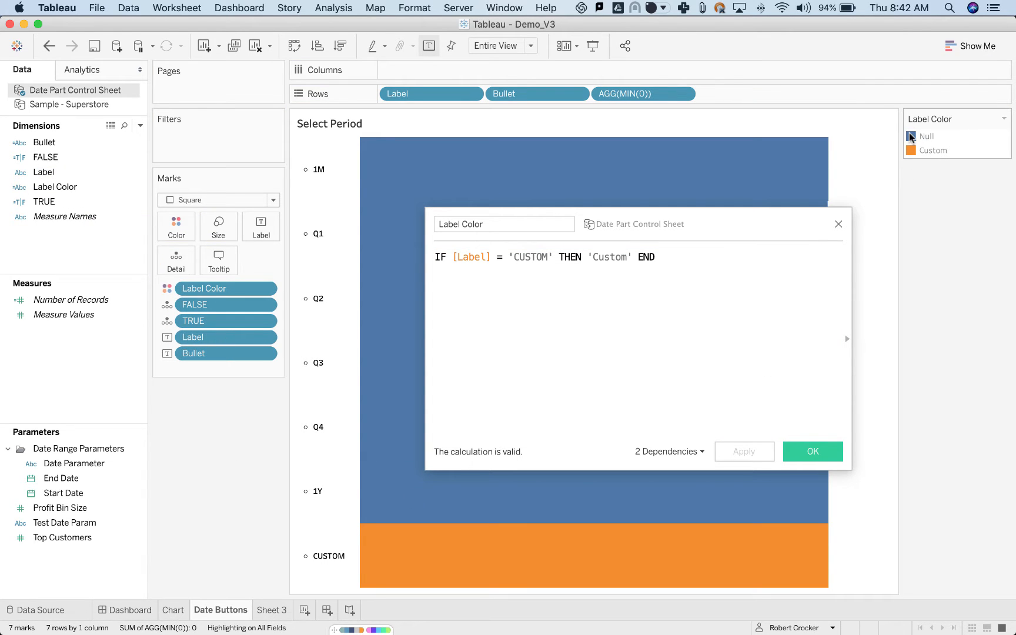
pyautogui.click(215, 225)
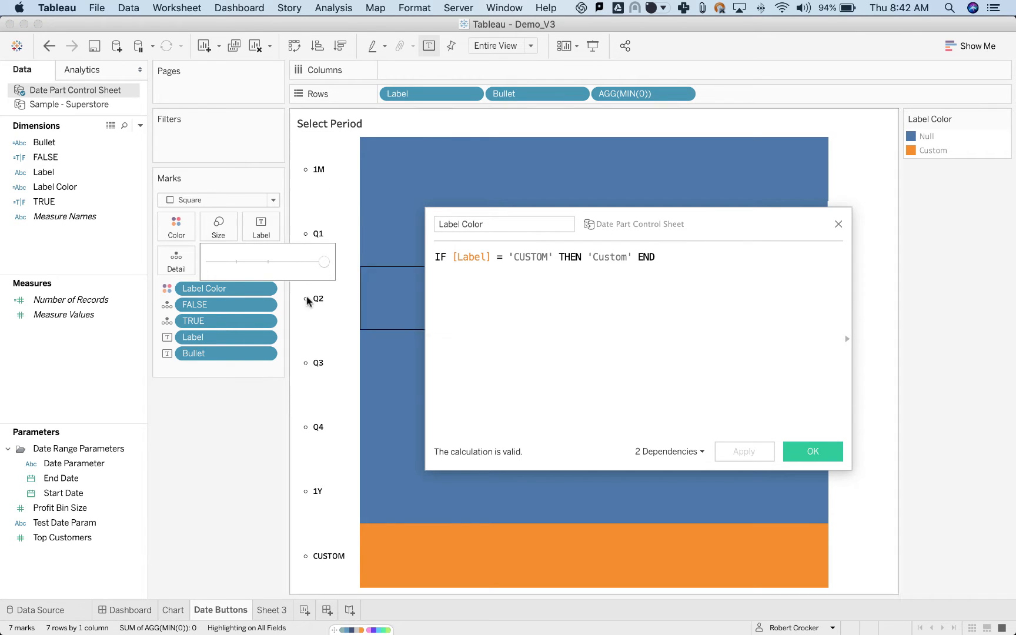
pyautogui.click(196, 460)
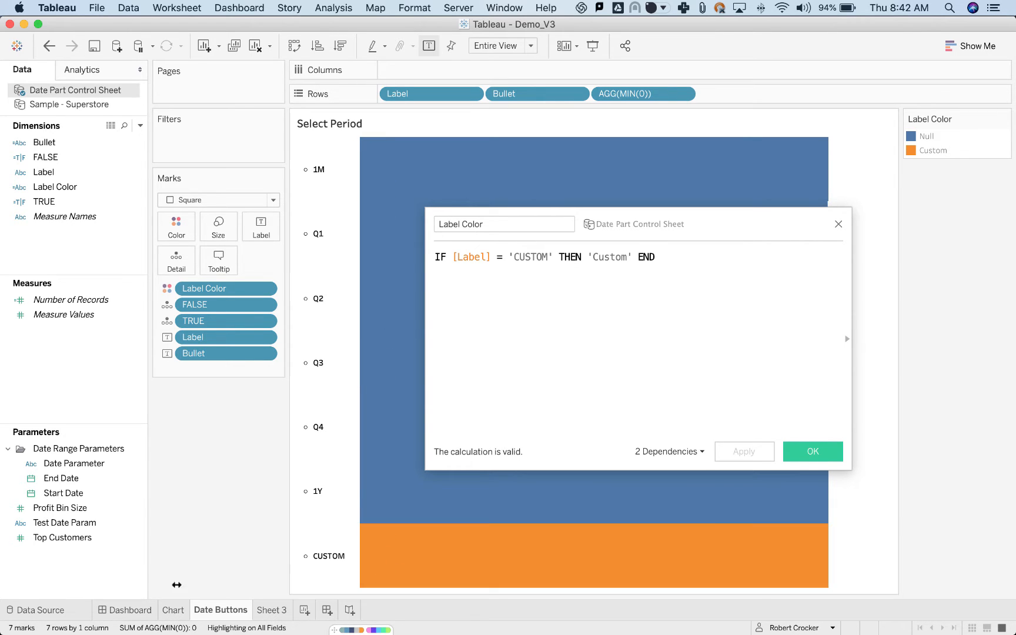
pyautogui.click(802, 451)
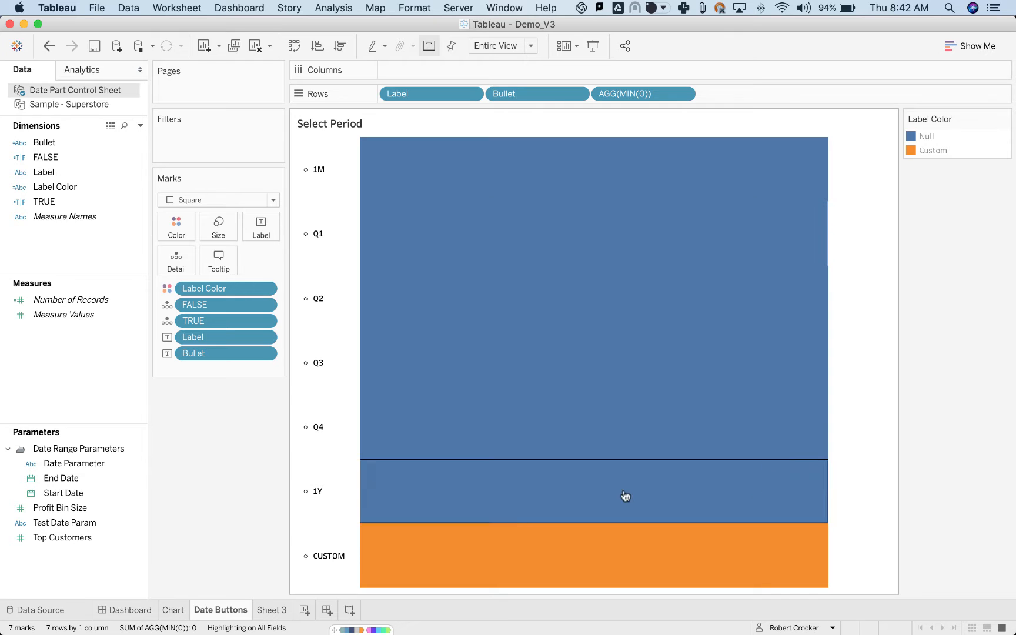
# Select the Q1 preset in the dropdown on the Dashboard and go to its Date Buttons sheet.
pyautogui.click(133, 610)
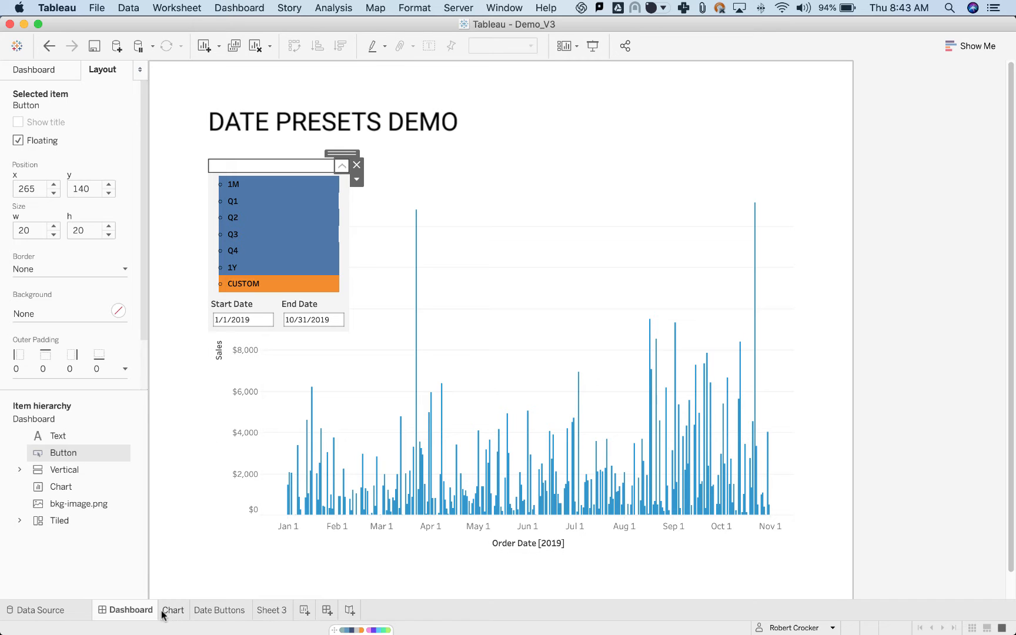
pyautogui.click(325, 204)
pyautogui.click(354, 193)
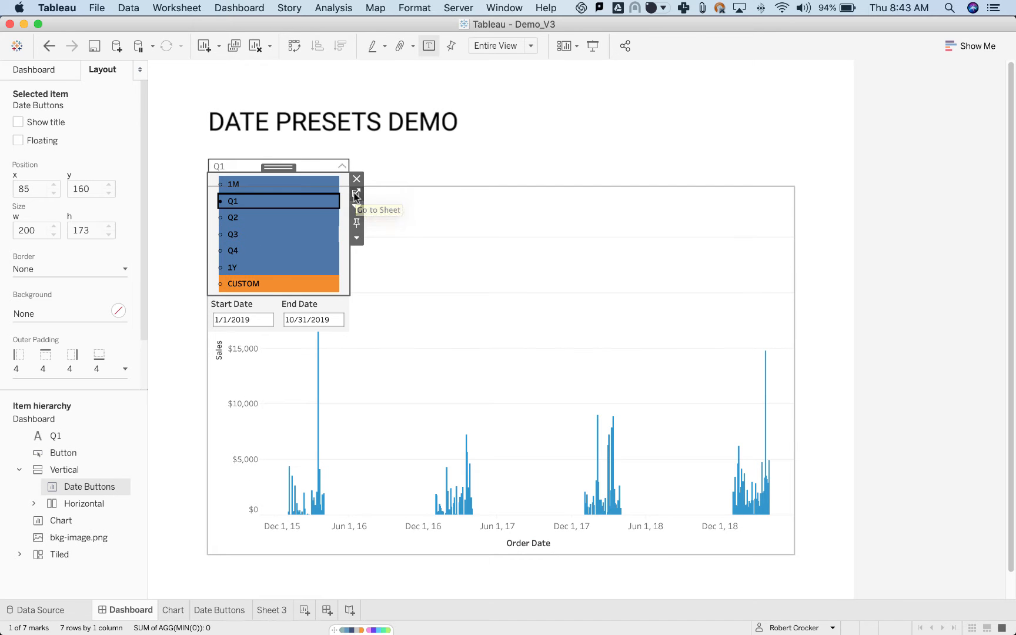
# Edit the Label Color colors, setting Null to white and Custom to hex f5f5f5.
pyautogui.doubleClick(911, 139)
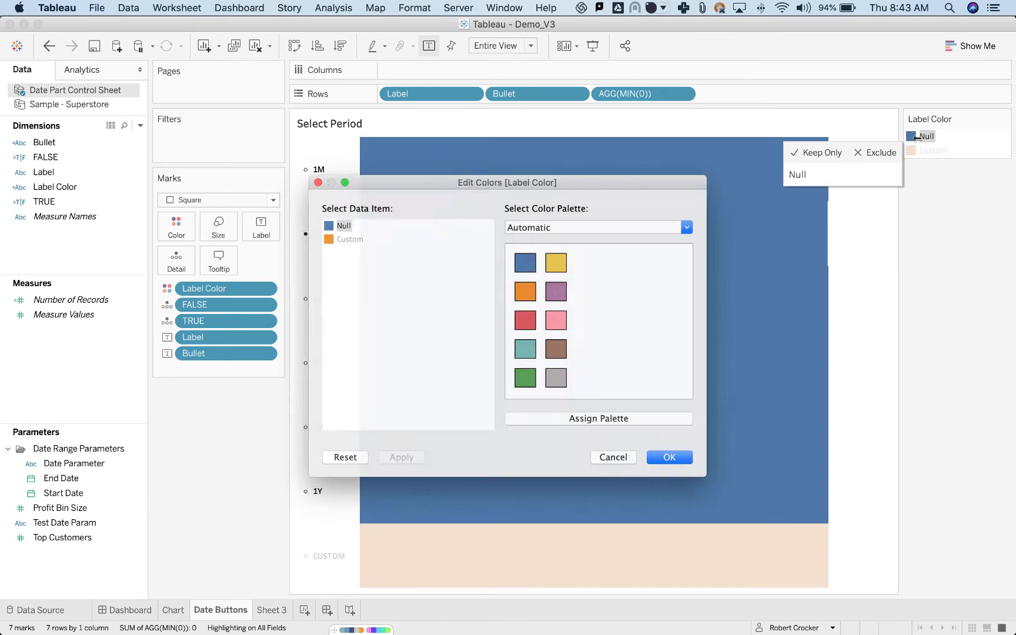
pyautogui.doubleClick(321, 222)
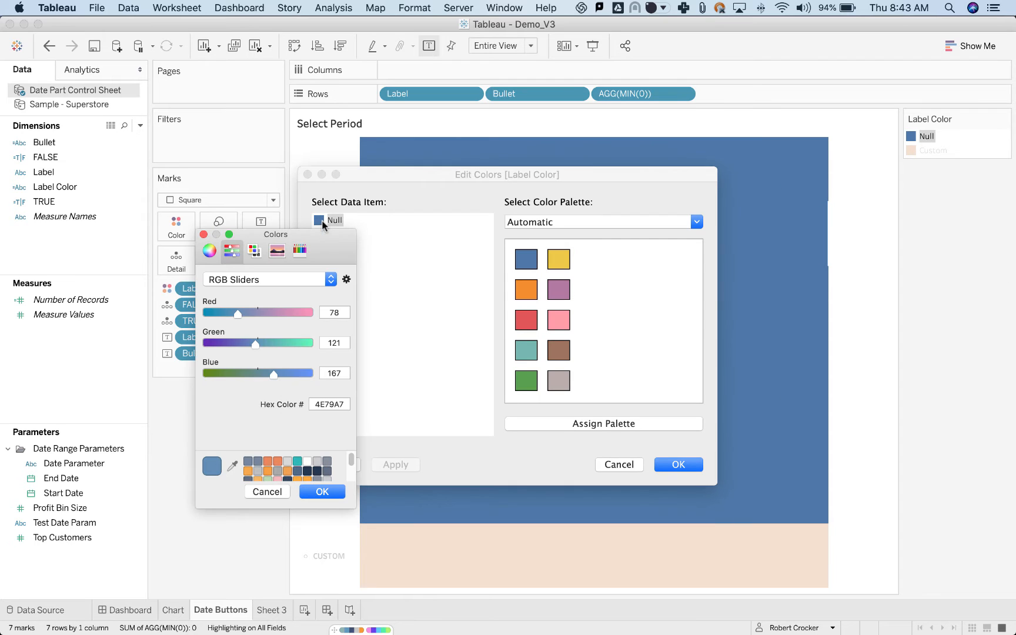
pyautogui.doubleClick(328, 404)
pyautogui.write('ffffff')
pyautogui.click(338, 493)
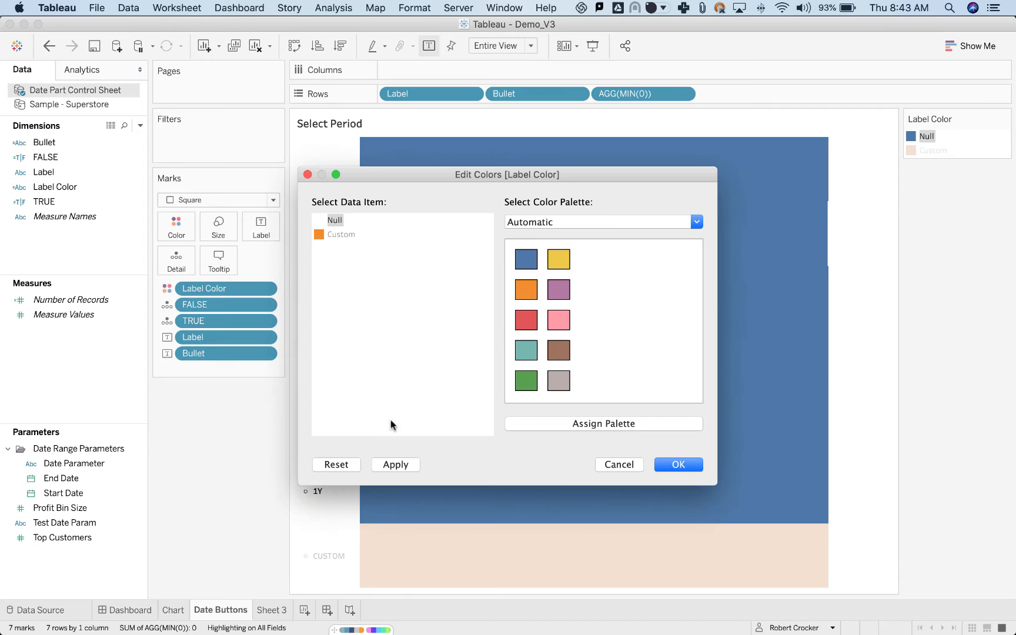
pyautogui.doubleClick(323, 234)
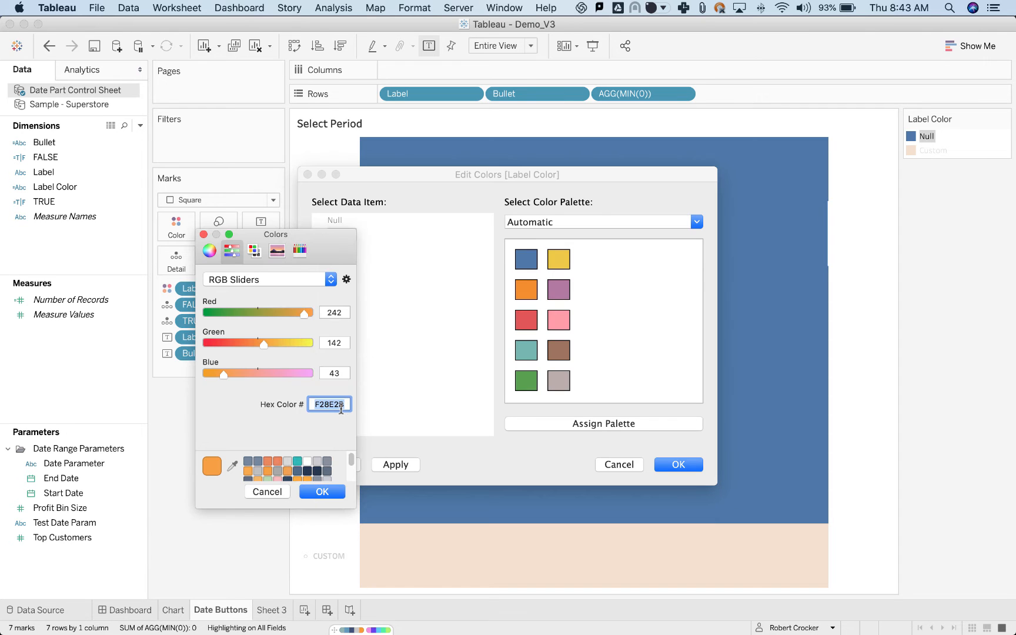
pyautogui.write('f5f5f5')
pyautogui.click(322, 491)
pyautogui.click(680, 468)
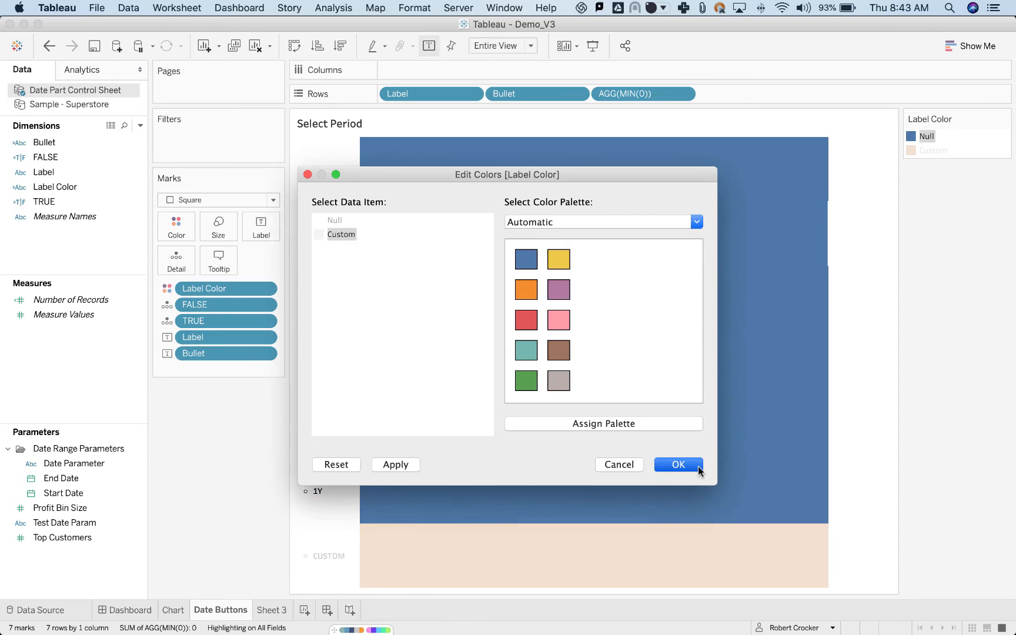
# Select the Vertical container around Date Buttons on the Dashboard, remove its background, and reapply a light grey fill.
pyautogui.click(116, 612)
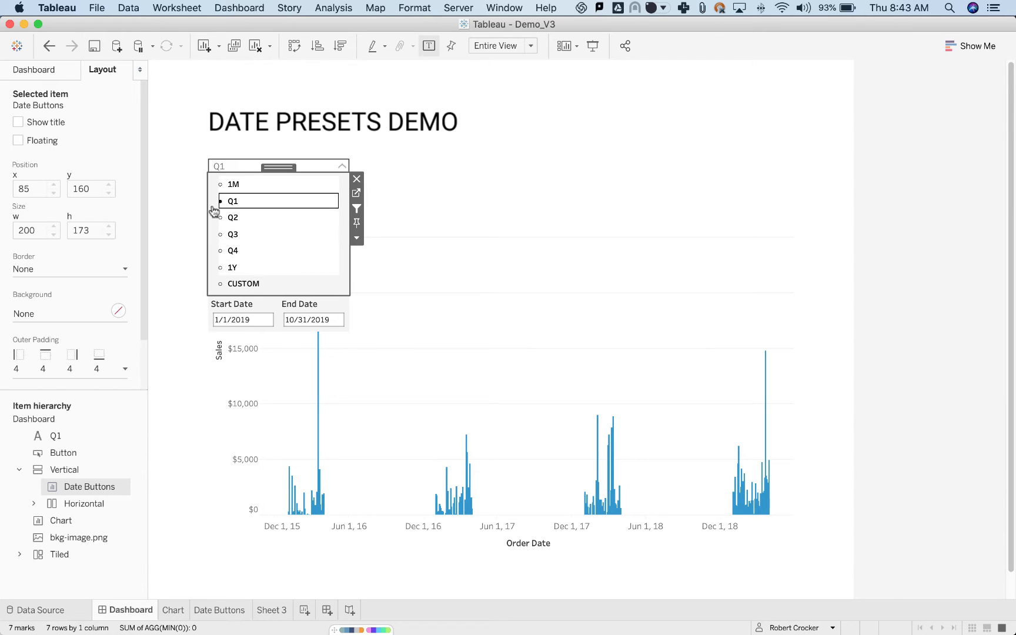
pyautogui.click(356, 238)
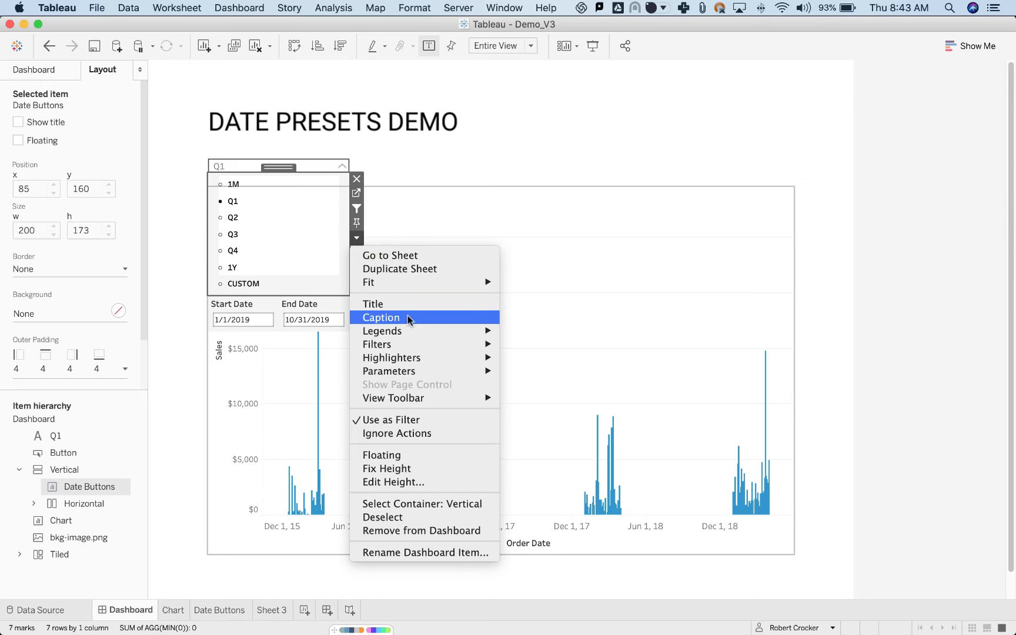
pyautogui.click(433, 504)
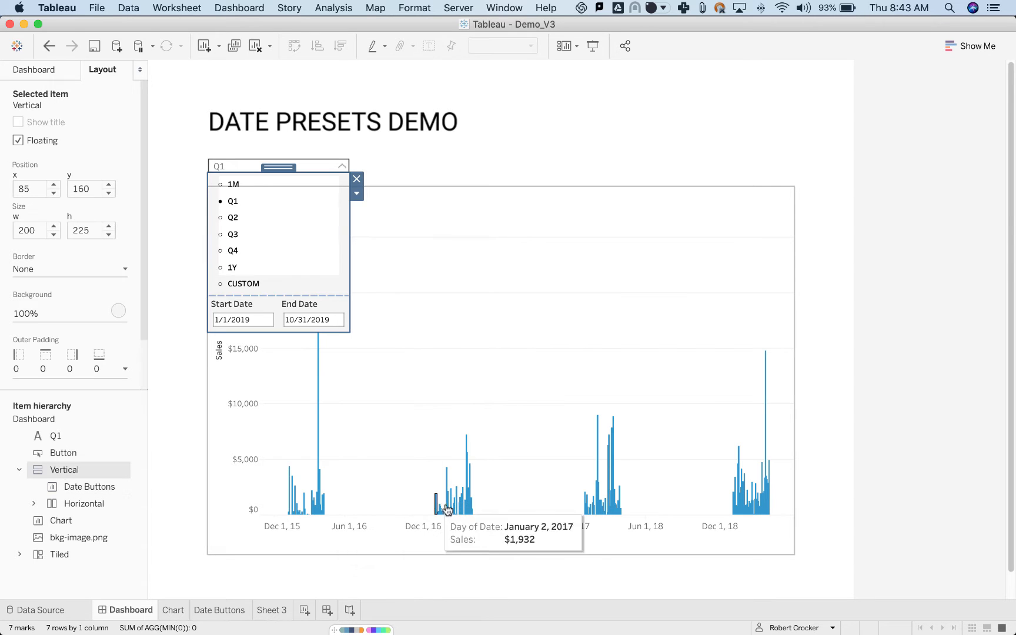
pyautogui.click(119, 312)
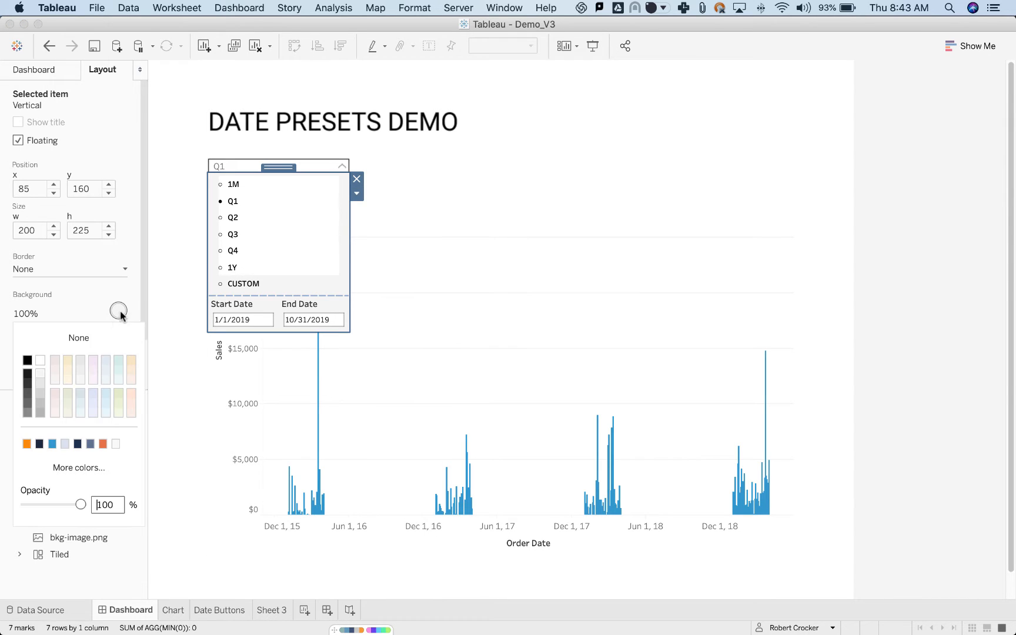
pyautogui.click(59, 341)
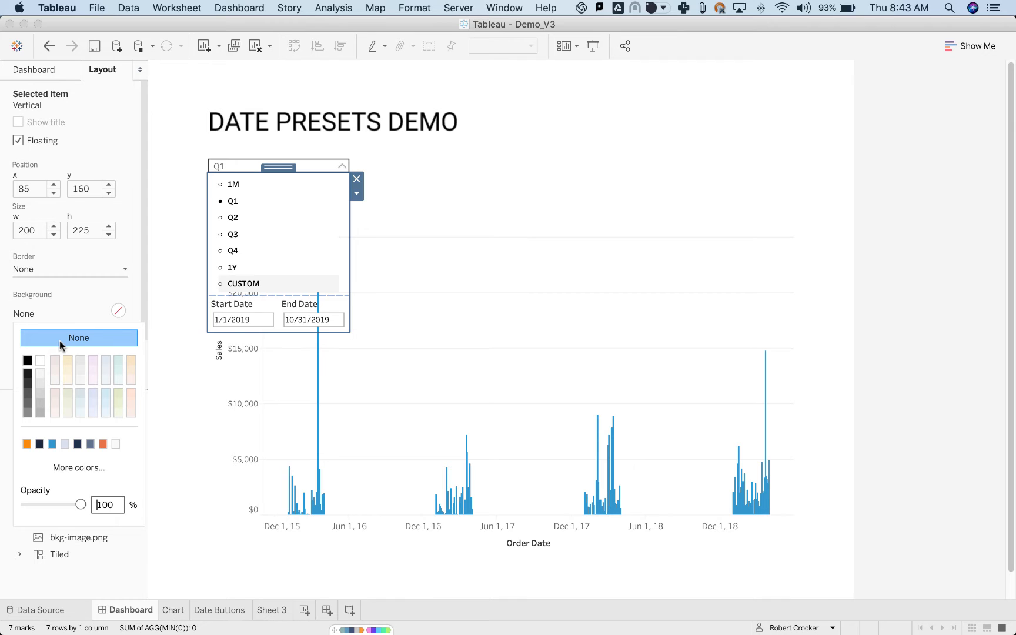
pyautogui.click(40, 373)
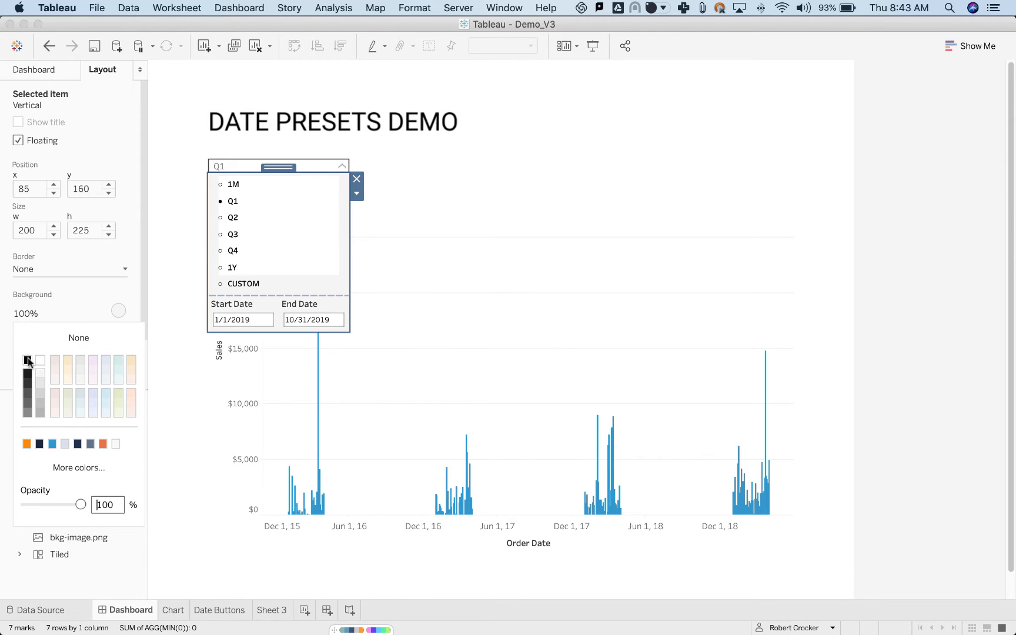
pyautogui.click(27, 361)
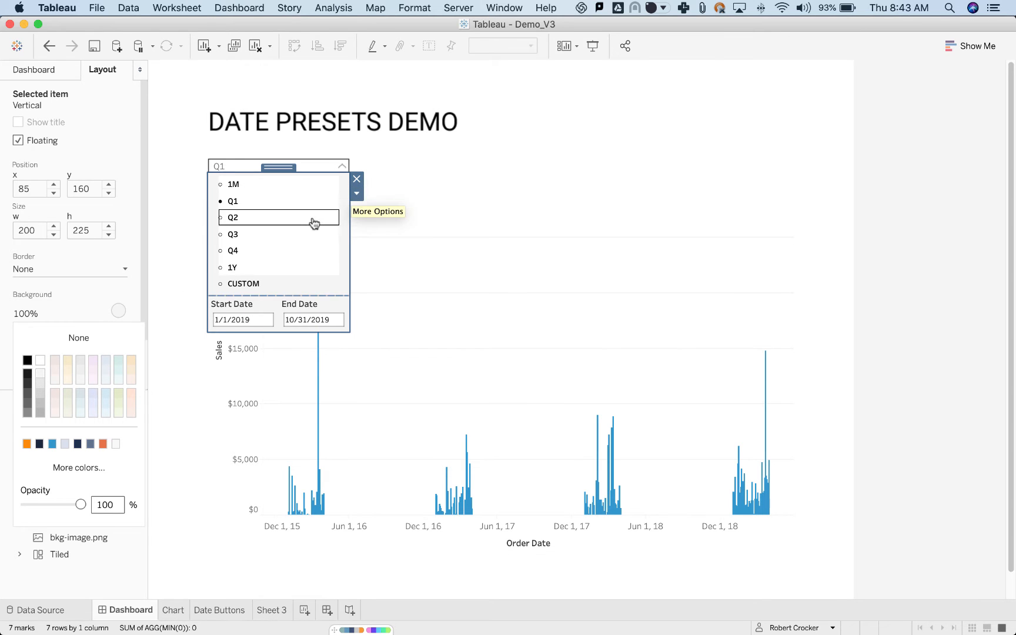
# Select the Q2 preset in the Dashboard dropdown and go to its Date Buttons sheet.
pyautogui.click(314, 219)
pyautogui.click(356, 198)
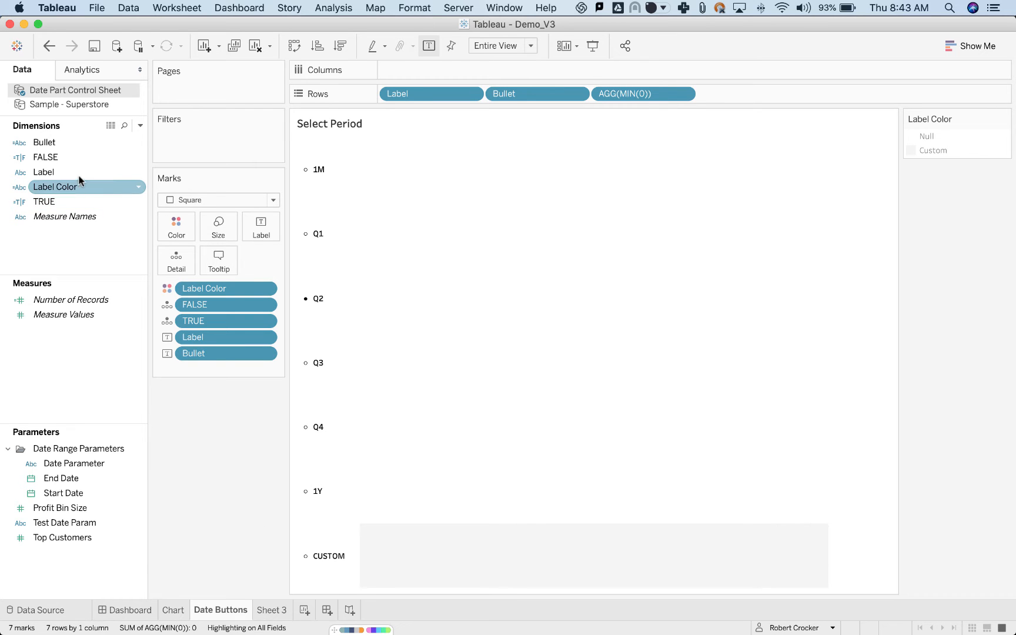
# Open the Bullet calculation, examine how it compares Label with Date Parameter, and close it.
pyautogui.rightClick(66, 144)
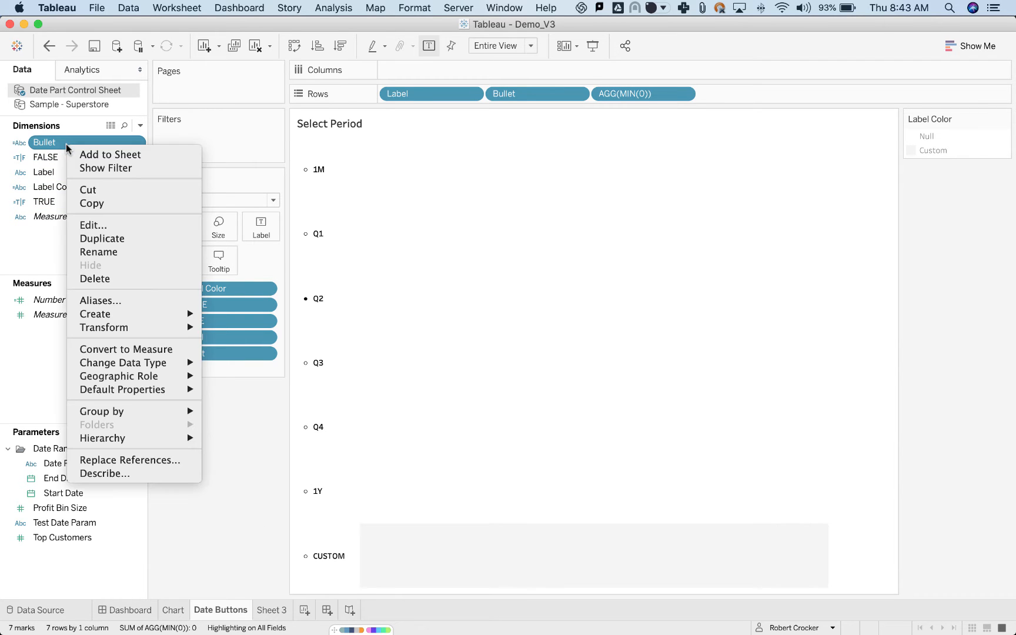
pyautogui.click(93, 225)
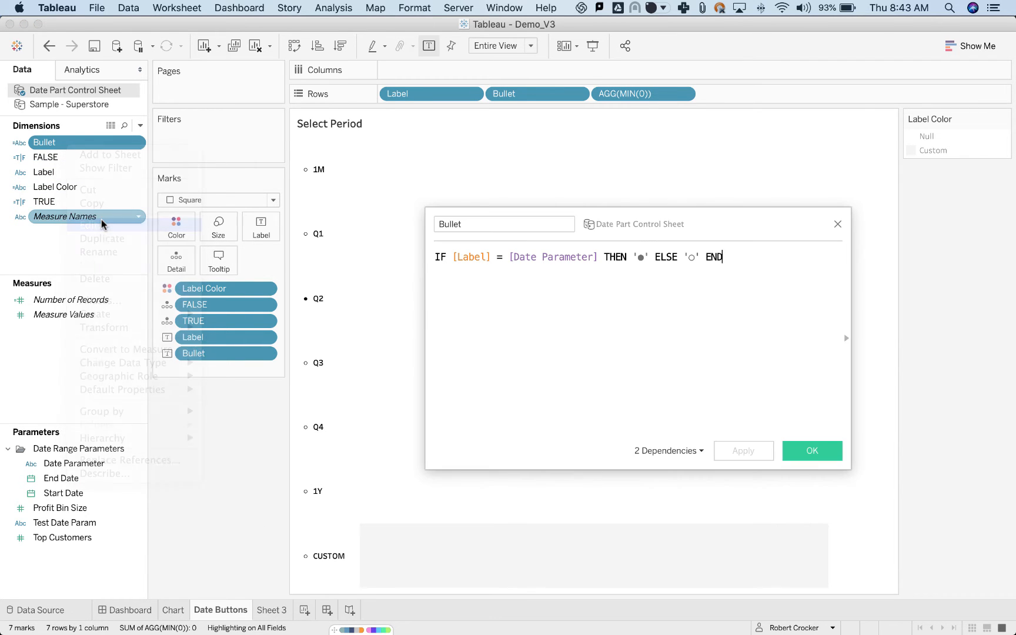
pyautogui.click(838, 225)
pyautogui.rightClick(123, 170)
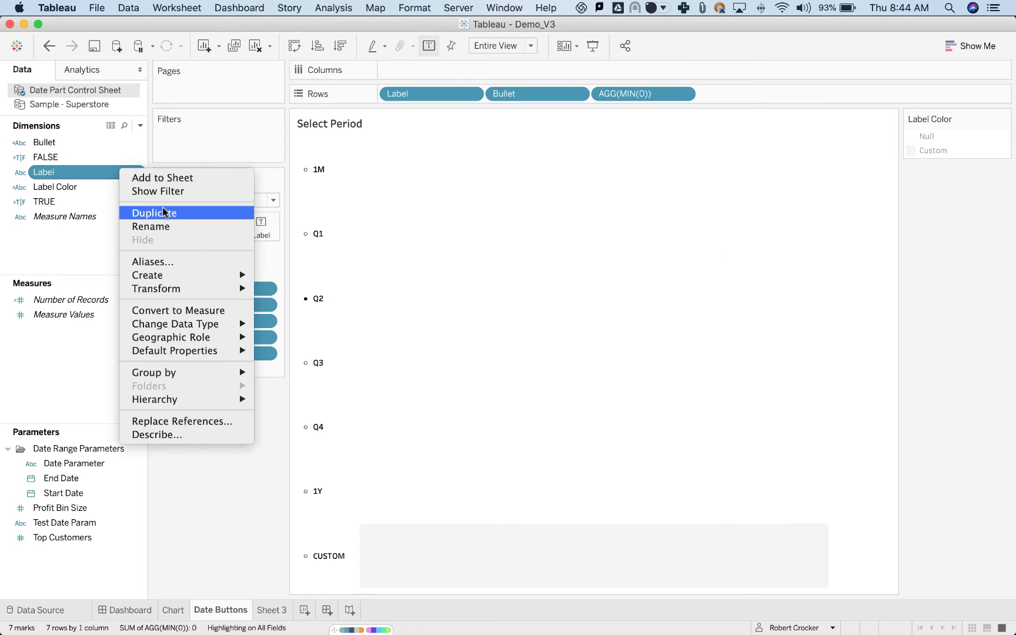
pyautogui.moveTo(160, 276)
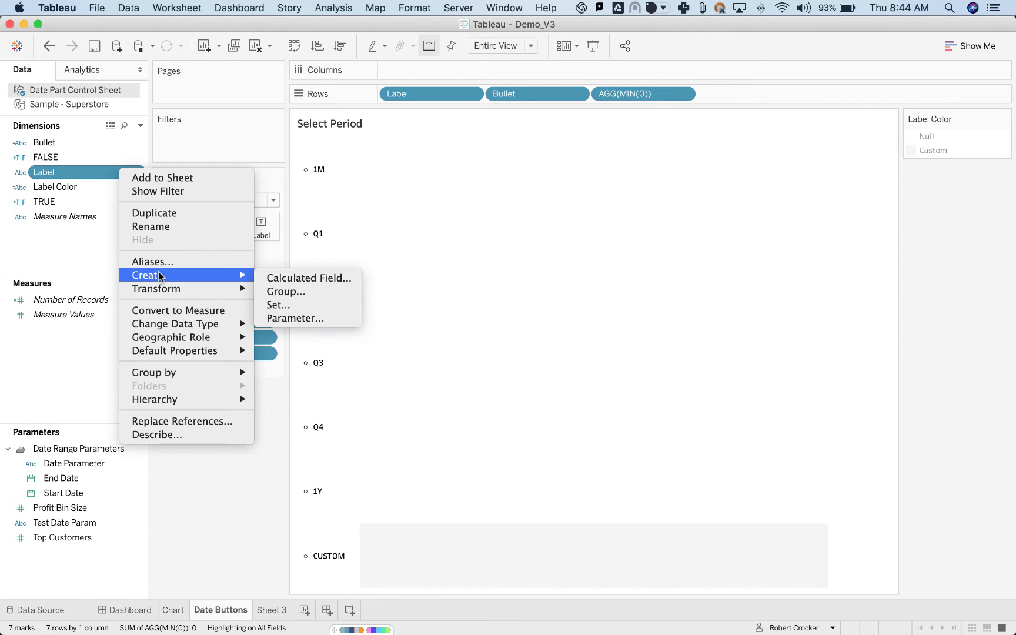
pyautogui.click(102, 256)
# Open the Label Color calculation for editing and wrap its Label field in ATTR().
pyautogui.rightClick(69, 188)
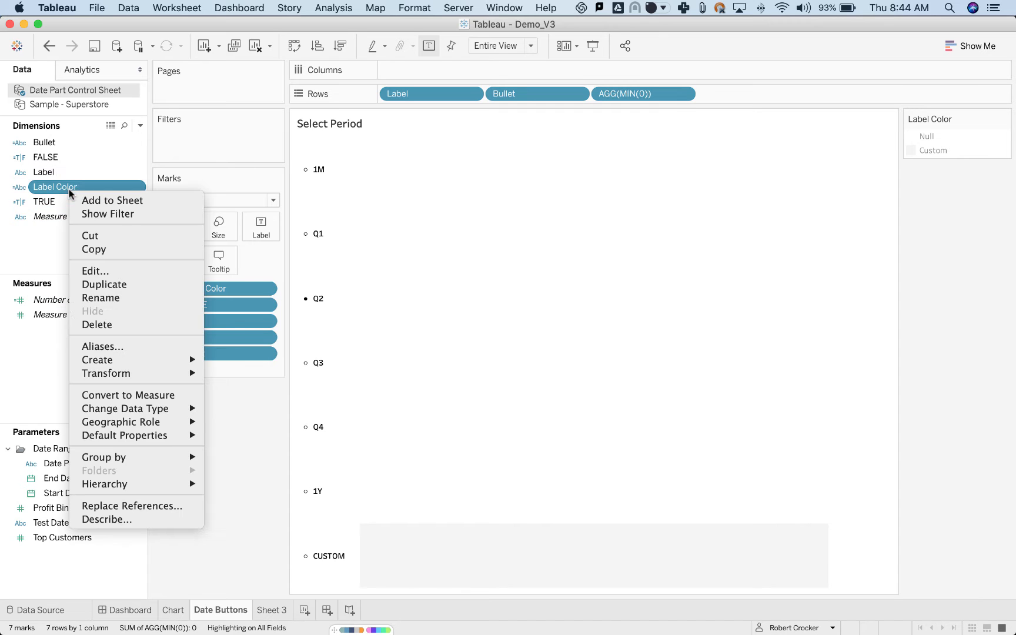
pyautogui.click(109, 270)
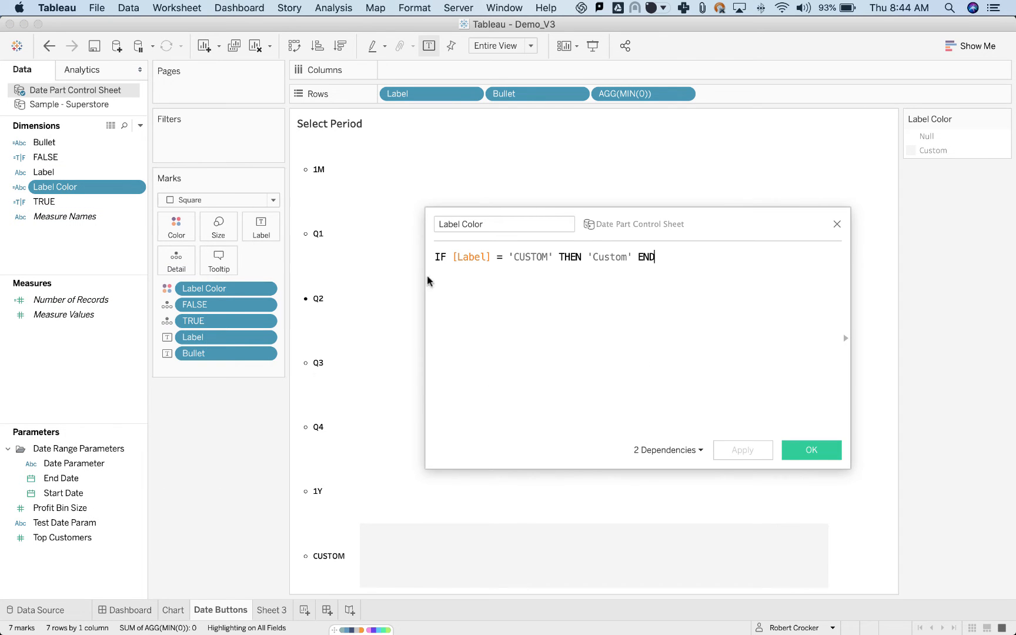
pyautogui.click(450, 259)
pyautogui.write('ATTR(')
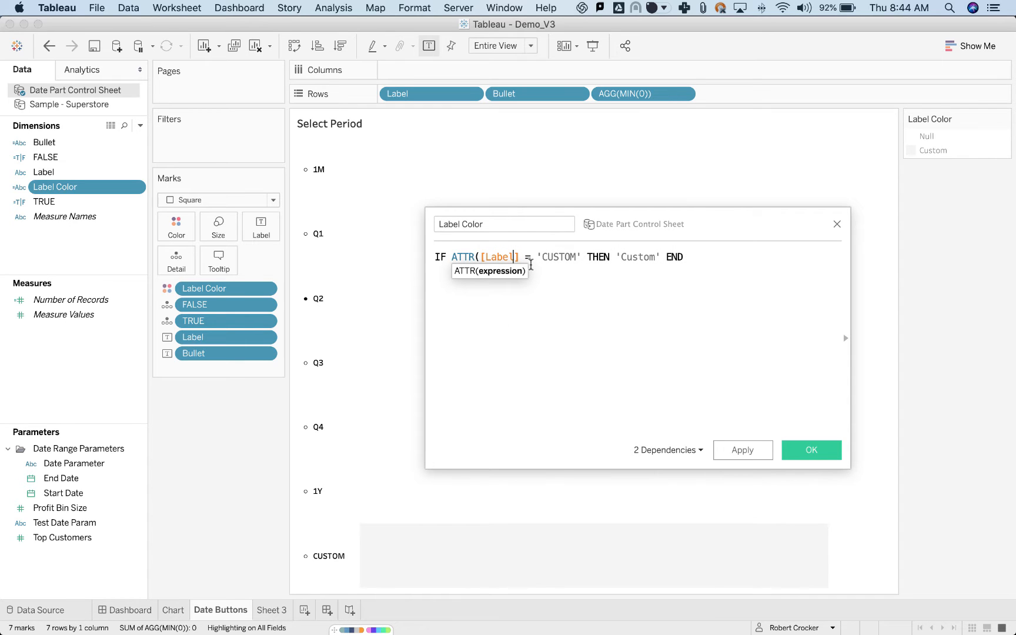
pyautogui.press('Right')
pyautogui.write(')')
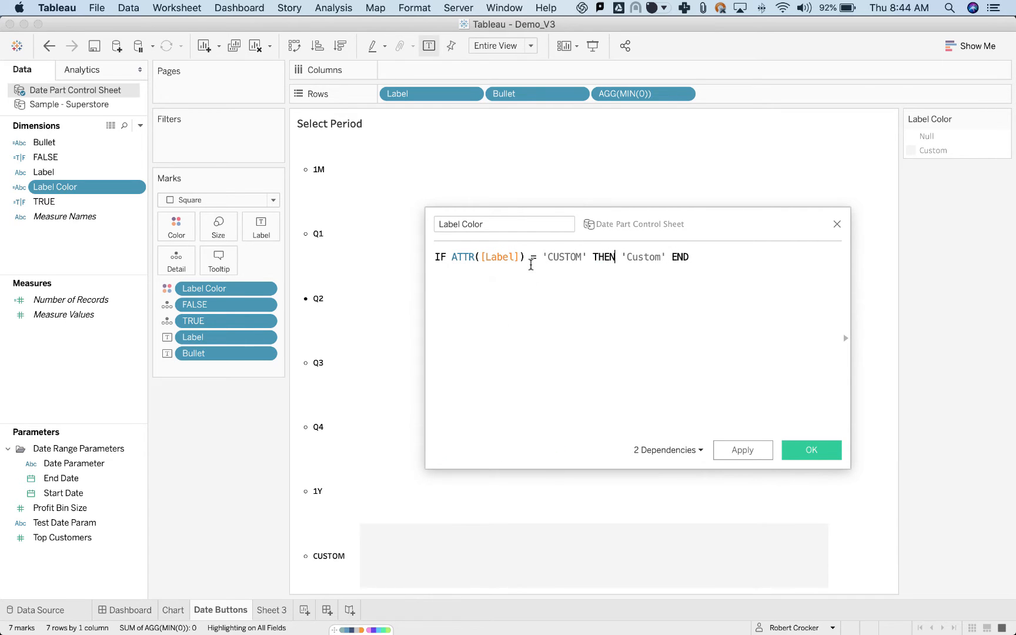
# Replace the 'Custom' result in the Label Color calculation with MIN(0) and save the calculation.
pyautogui.press('Right')
pyautogui.press('Right')
pyautogui.hotkey('shift', 'Right')
pyautogui.hotkey('shift', 'Right')
pyautogui.hotkey('shift', 'Right')
pyautogui.hotkey('shift', 'Right')
pyautogui.hotkey('shift', 'Right')
pyautogui.hotkey('shift', 'Right')
pyautogui.hotkey('shift', 'Right')
pyautogui.hotkey('shift', 'Right')
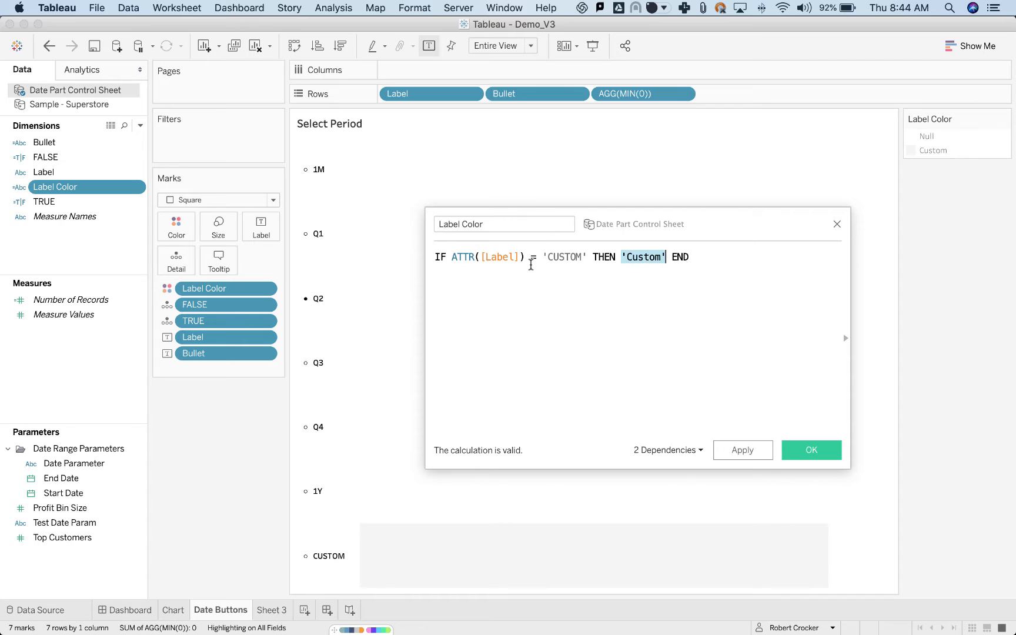
pyautogui.write('MIN(0)')
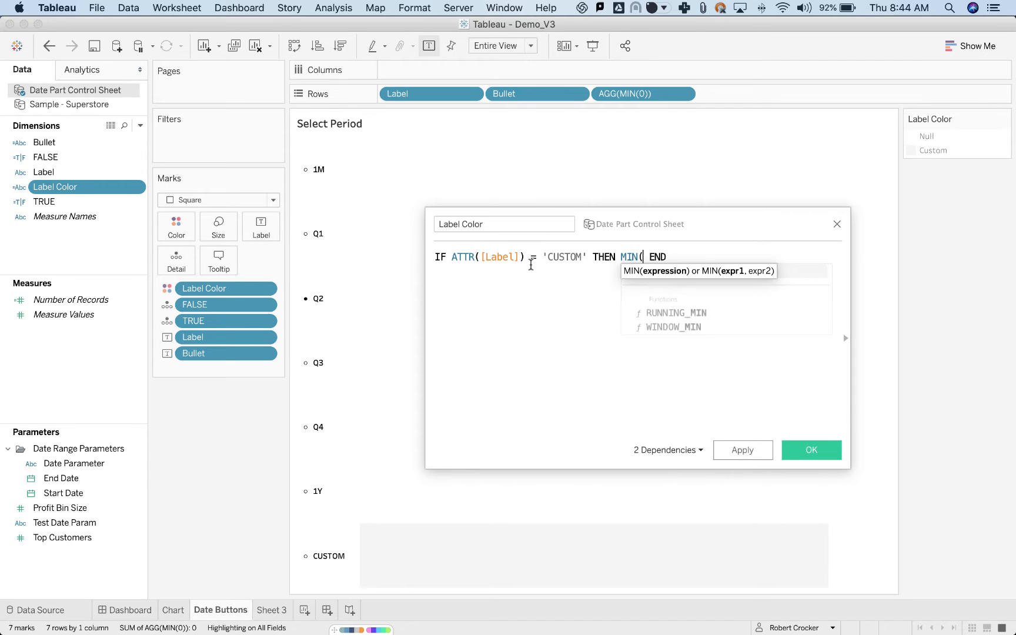
pyautogui.click(827, 451)
# Apply the Label Color measure to the color of the marks and check the mark size.
pyautogui.moveTo(109, 301); pyautogui.dragTo(200, 287)
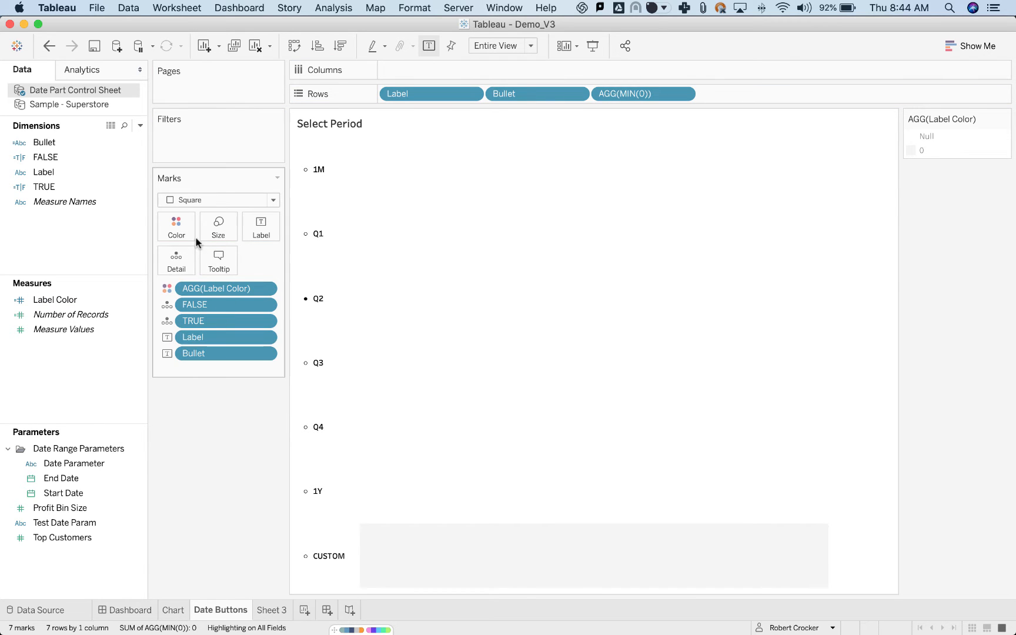
pyautogui.click(213, 236)
pyautogui.click(165, 538)
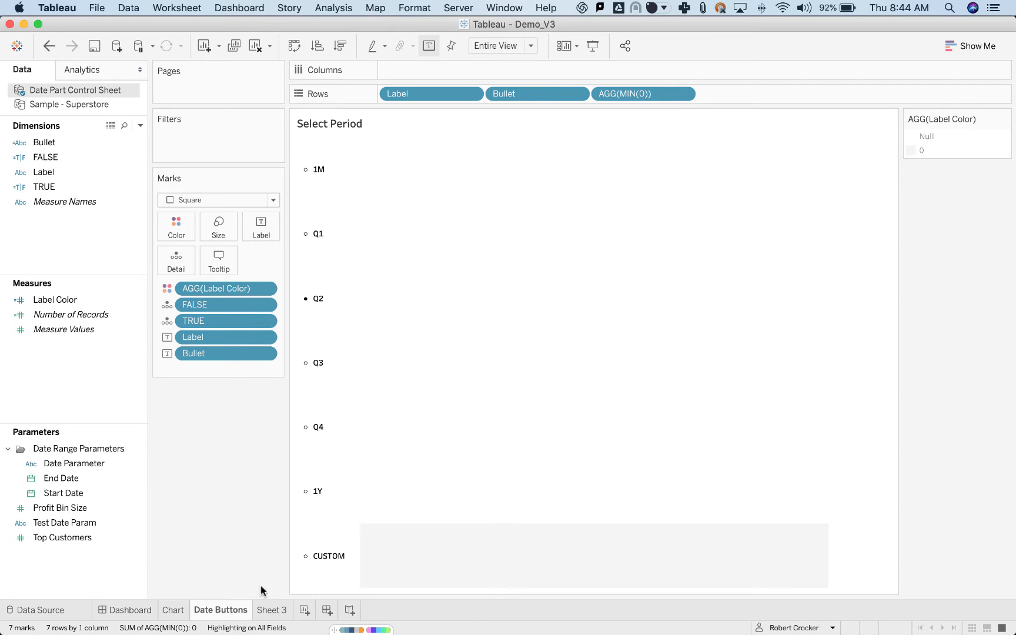
# Check the date preset dropdown on the Dashboard and return to the Date Buttons sheet.
pyautogui.click(119, 610)
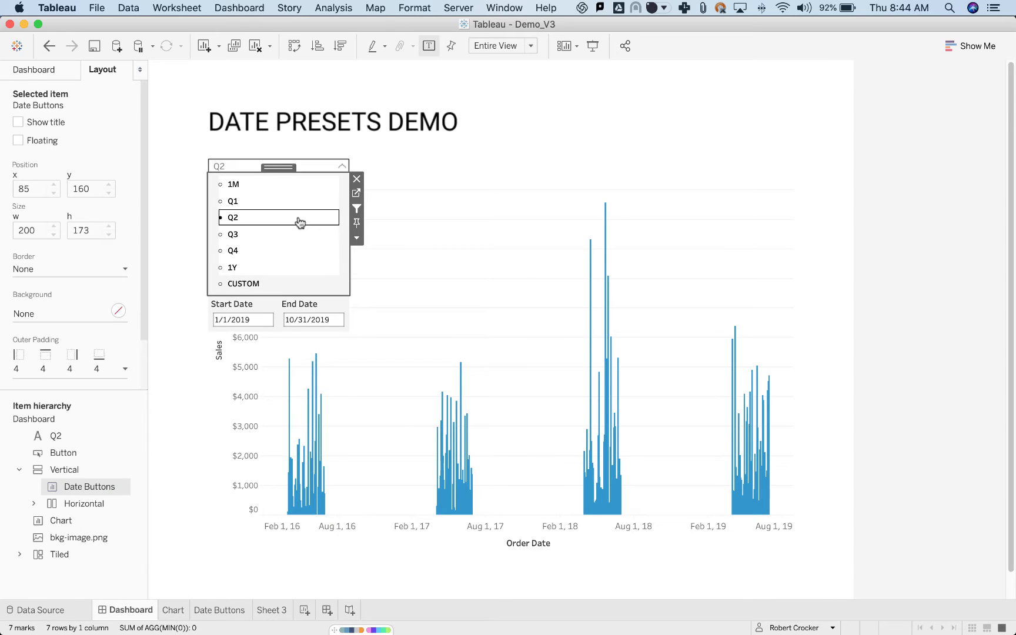
pyautogui.click(174, 611)
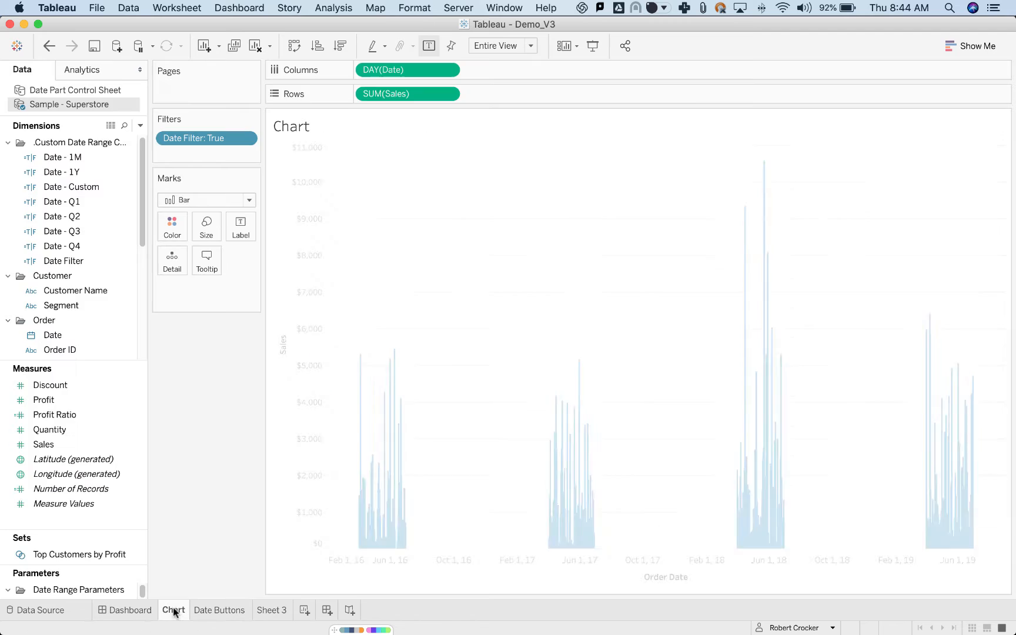
pyautogui.click(209, 611)
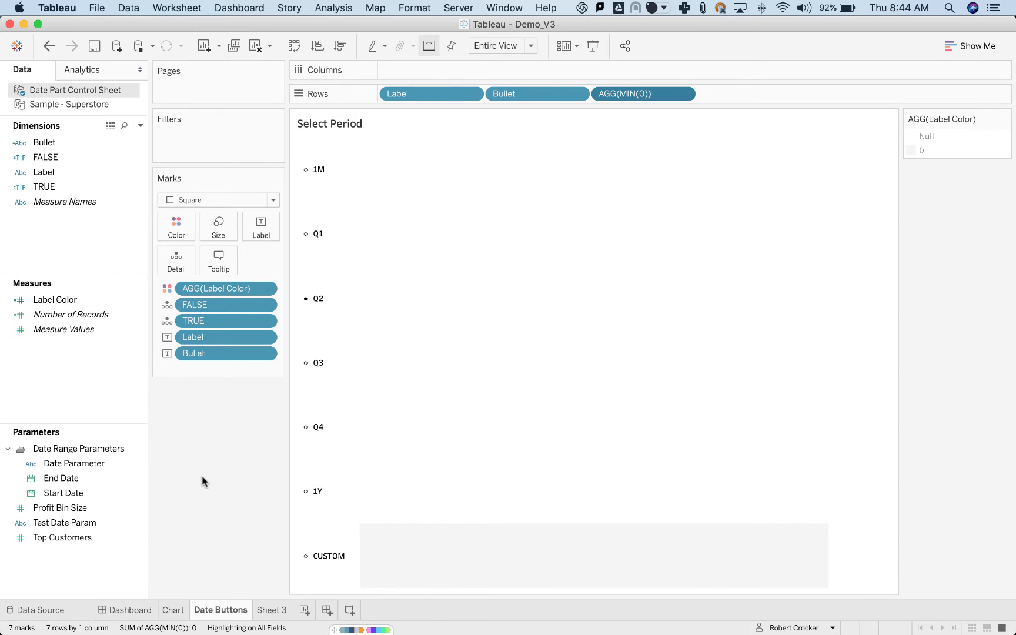
# Convert Label Color on the marks to Continuous and remove the MIN(0) field from Rows.
pyautogui.click(266, 289)
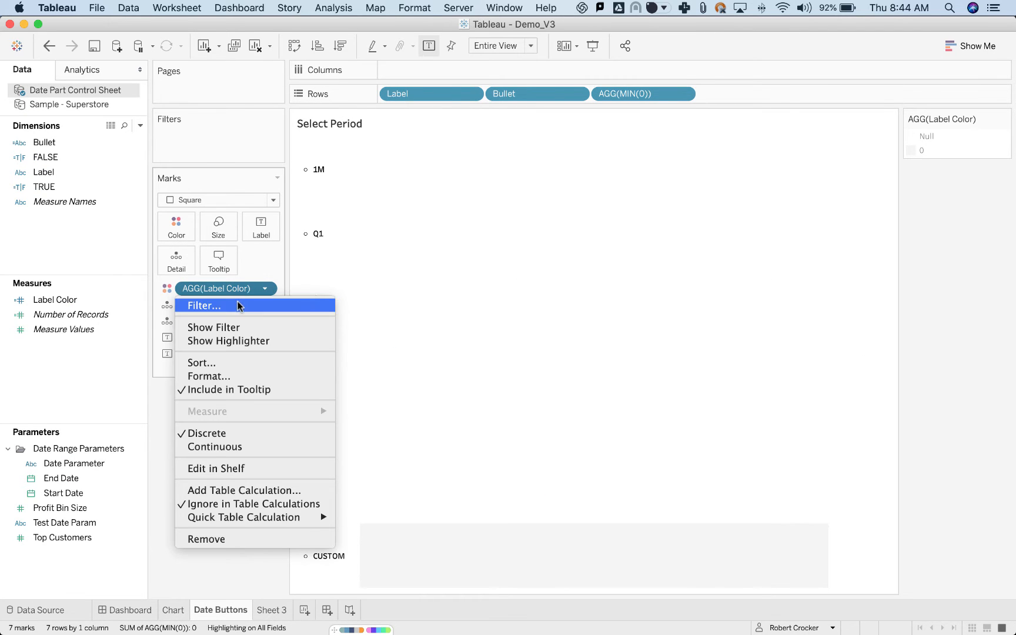
pyautogui.click(227, 448)
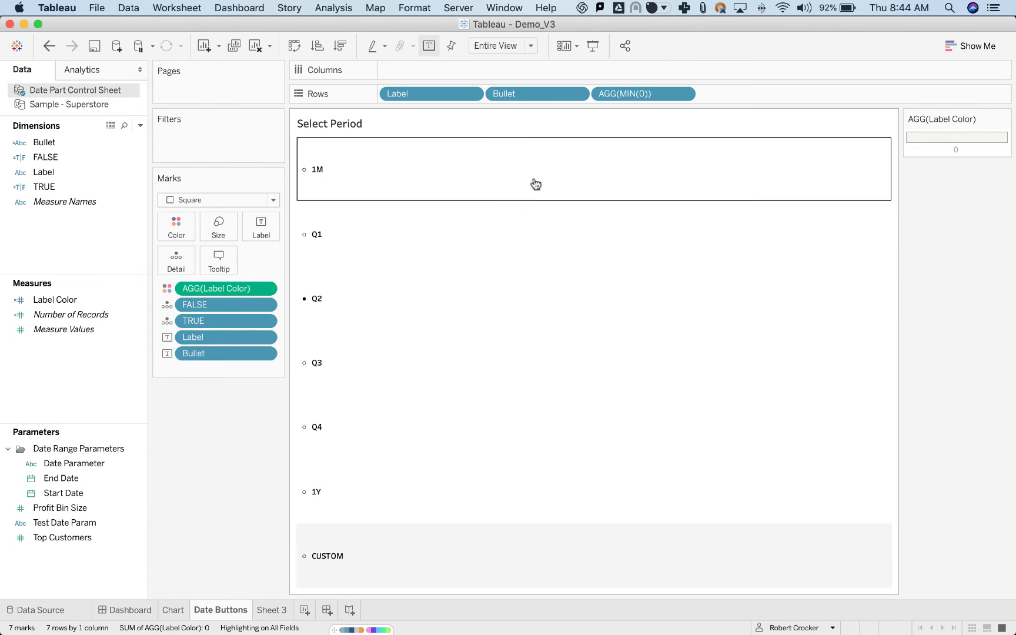
pyautogui.moveTo(643, 93); pyautogui.dragTo(924, 211)
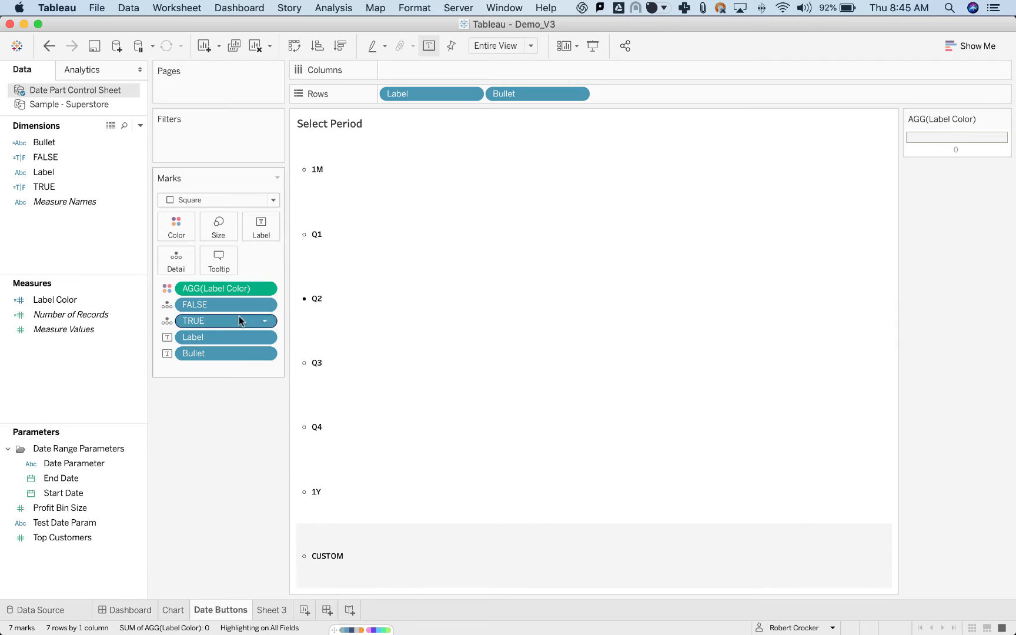
# Examine the mark label's alignment and its text layout of the Bullet and Label fields, and close the label settings.
pyautogui.click(262, 229)
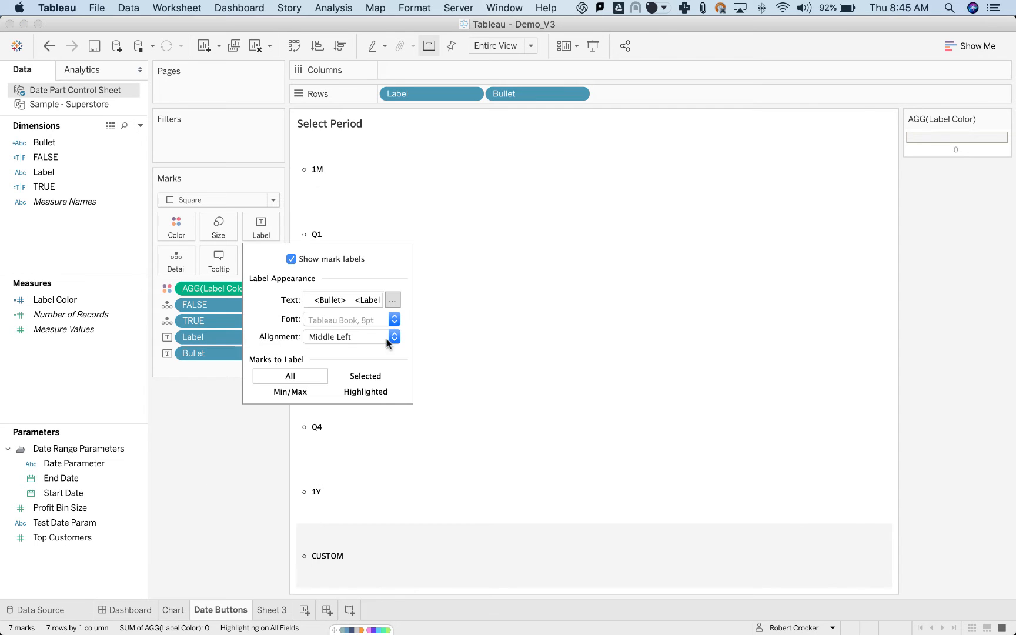
pyautogui.click(393, 300)
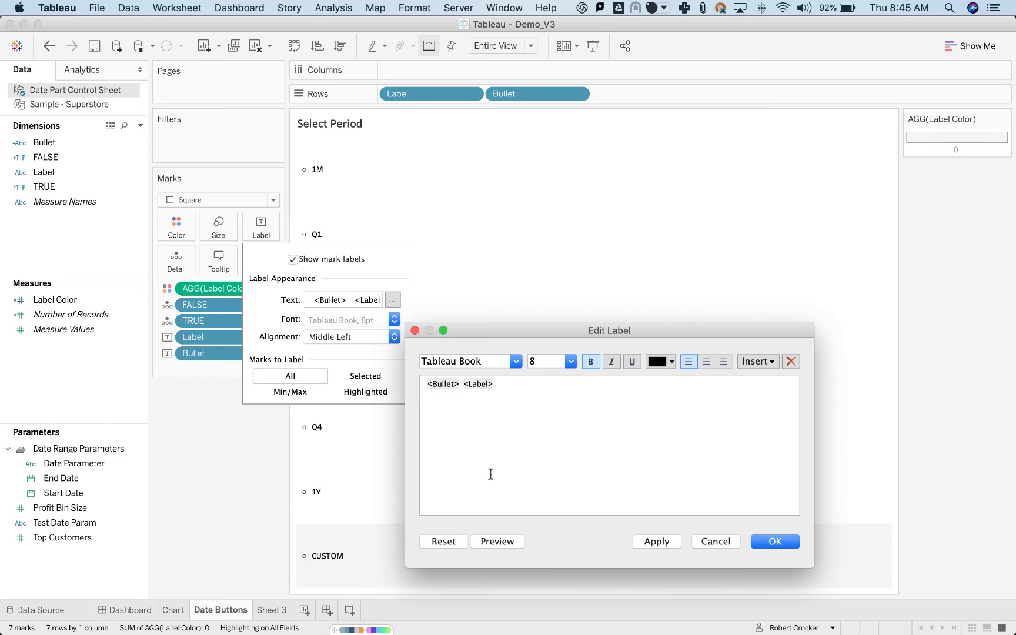
pyautogui.click(775, 545)
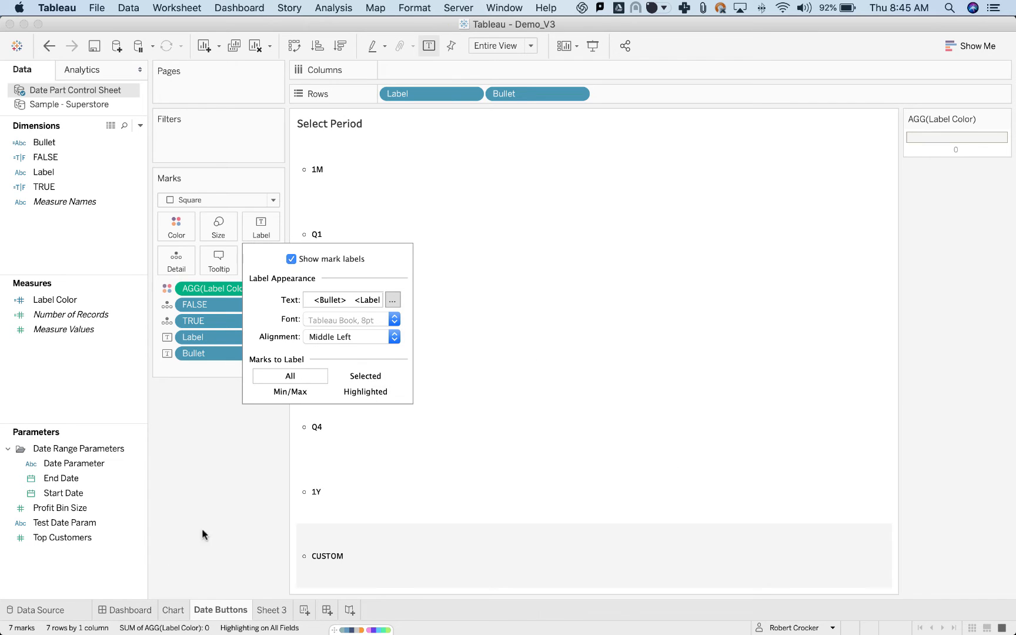
pyautogui.click(230, 517)
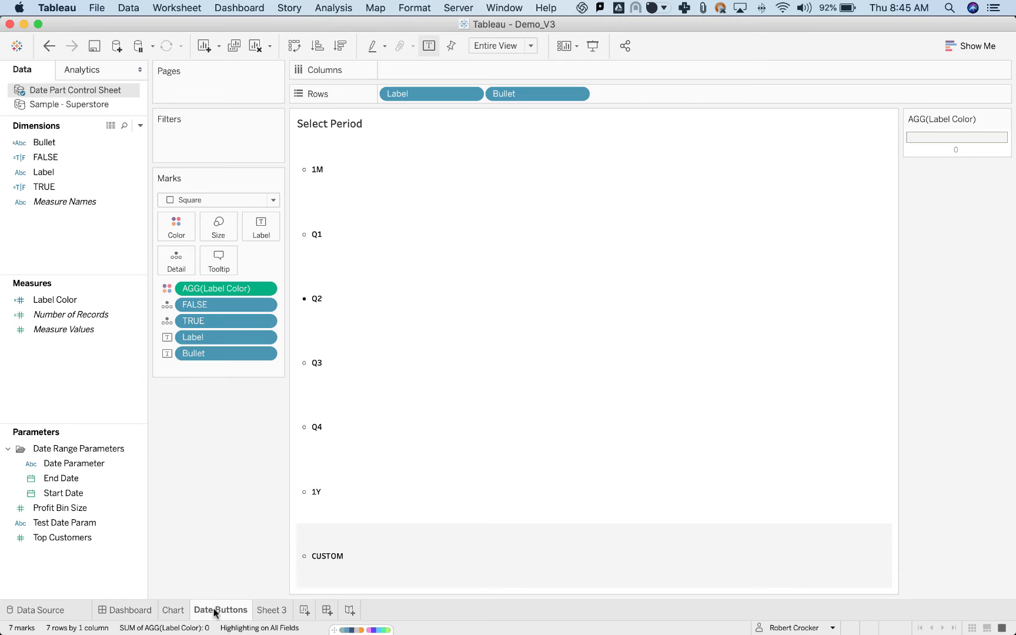
# On the Dashboard, move Date Buttons out of the Vertical container as a floating item at about x 375, y 158.
pyautogui.click(120, 610)
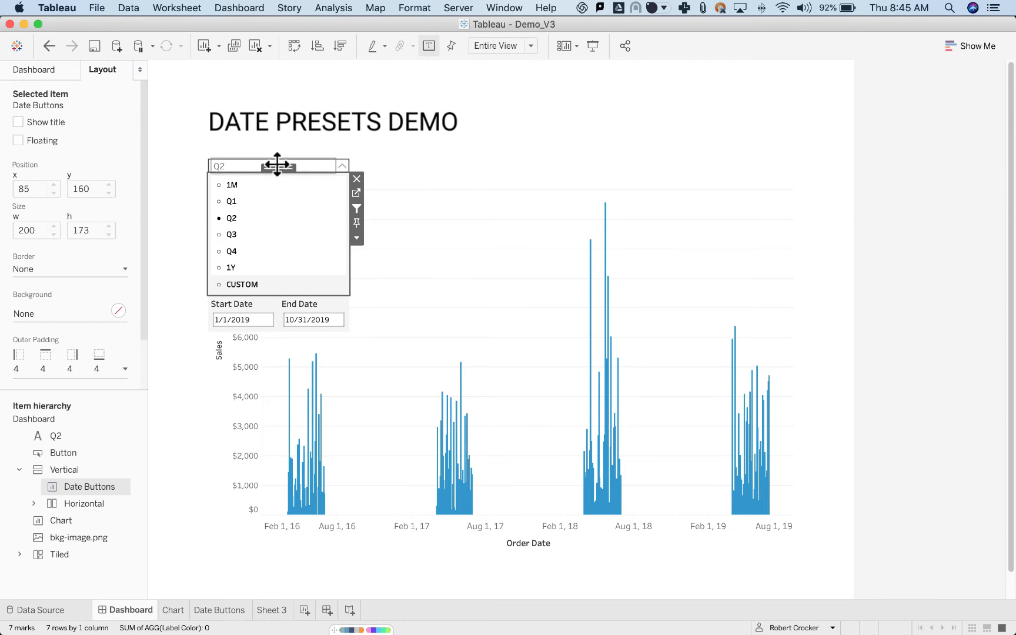
pyautogui.moveTo(276, 169); pyautogui.dragTo(481, 165)
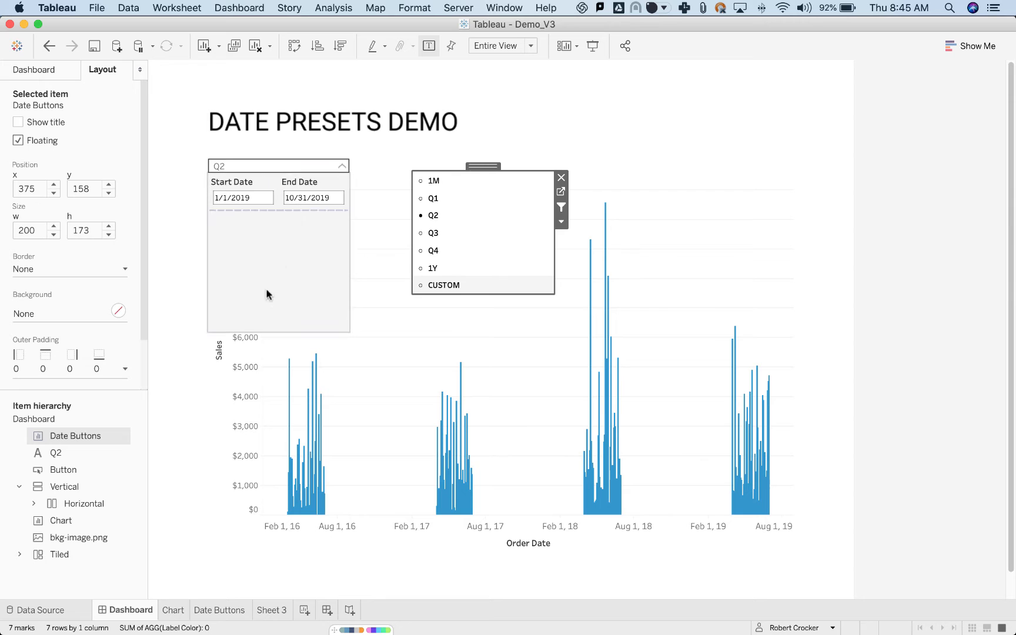
# On the Chart sheet, enlarge the parameter list and examine the Start Date parameter's data type and allowable values.
pyautogui.click(173, 610)
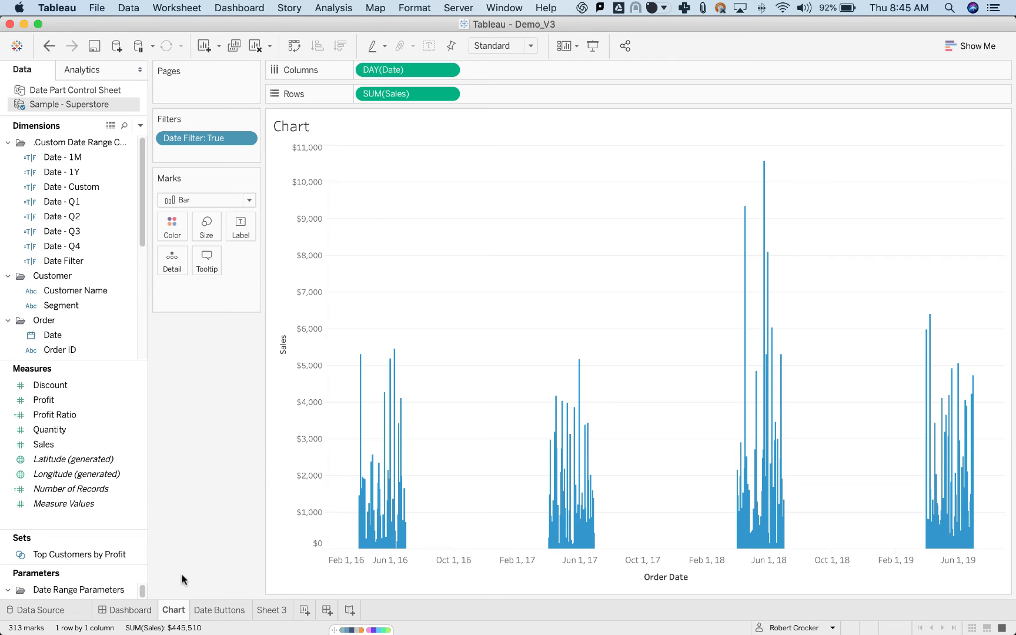
pyautogui.moveTo(97, 570); pyautogui.dragTo(105, 438)
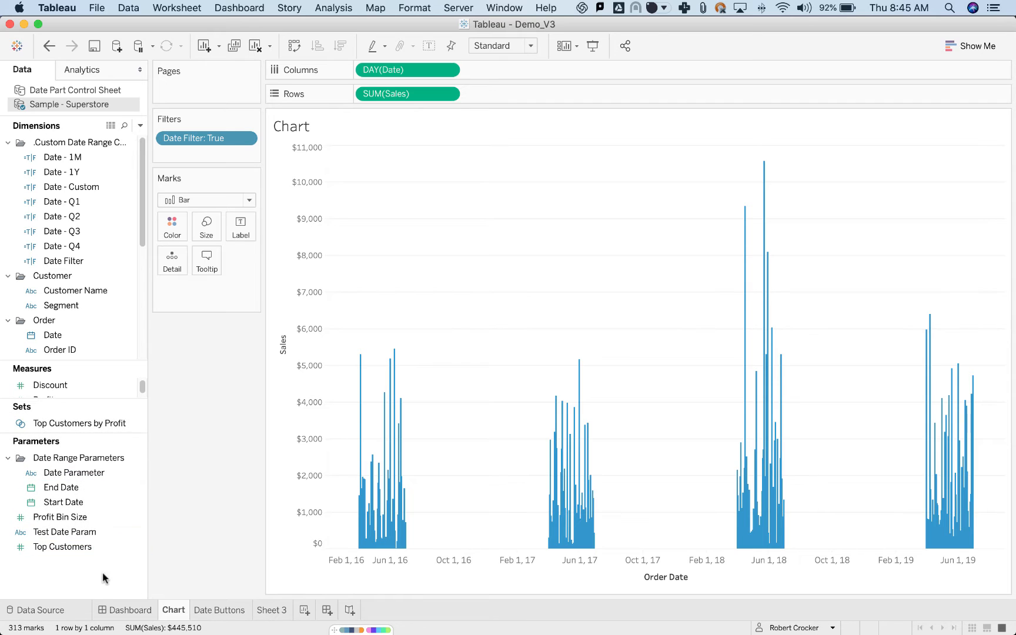
pyautogui.click(64, 505)
pyautogui.rightClick(66, 506)
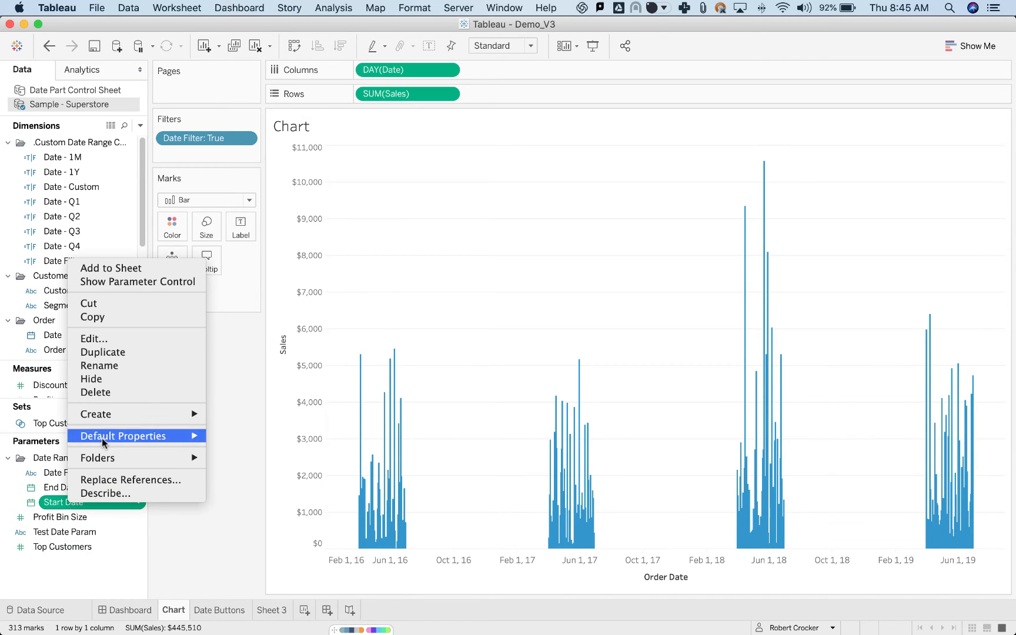
pyautogui.click(102, 337)
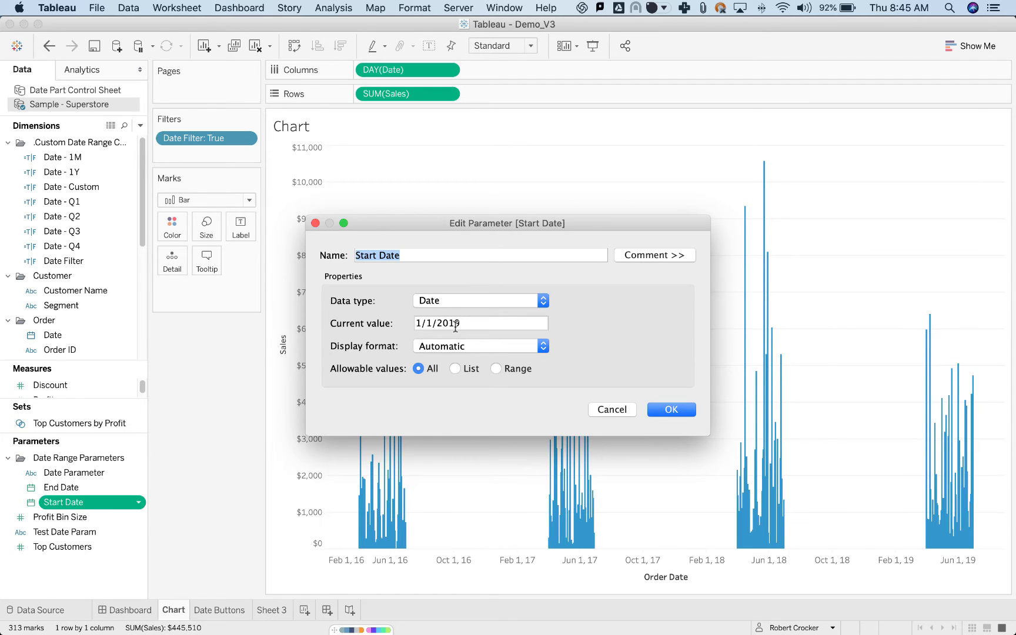
pyautogui.click(660, 411)
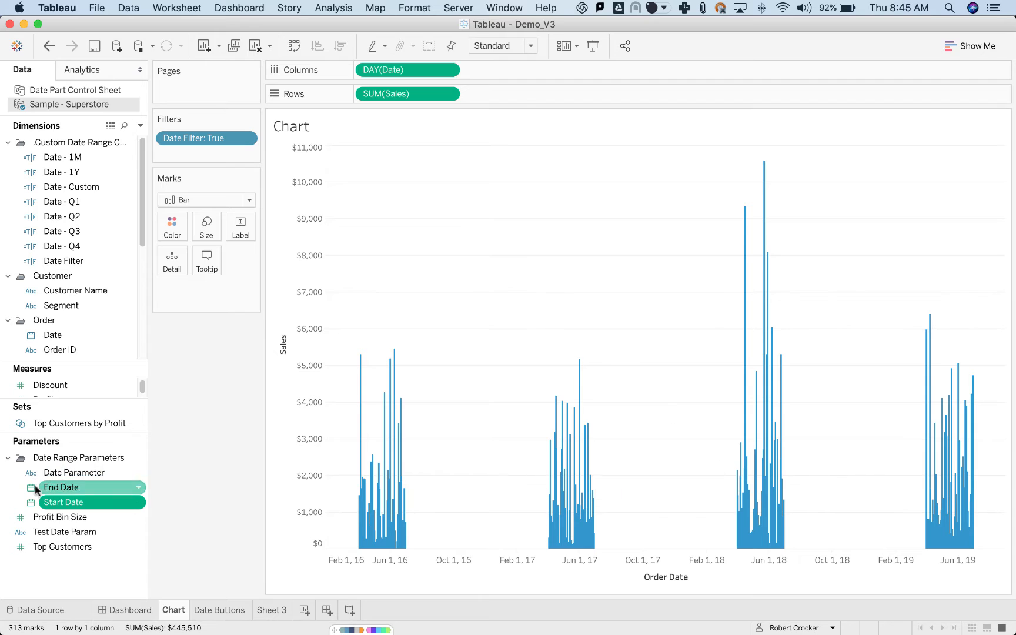
# Duplicate the Start Date parameter and delete the copy.
pyautogui.rightClick(56, 502)
pyautogui.click(106, 349)
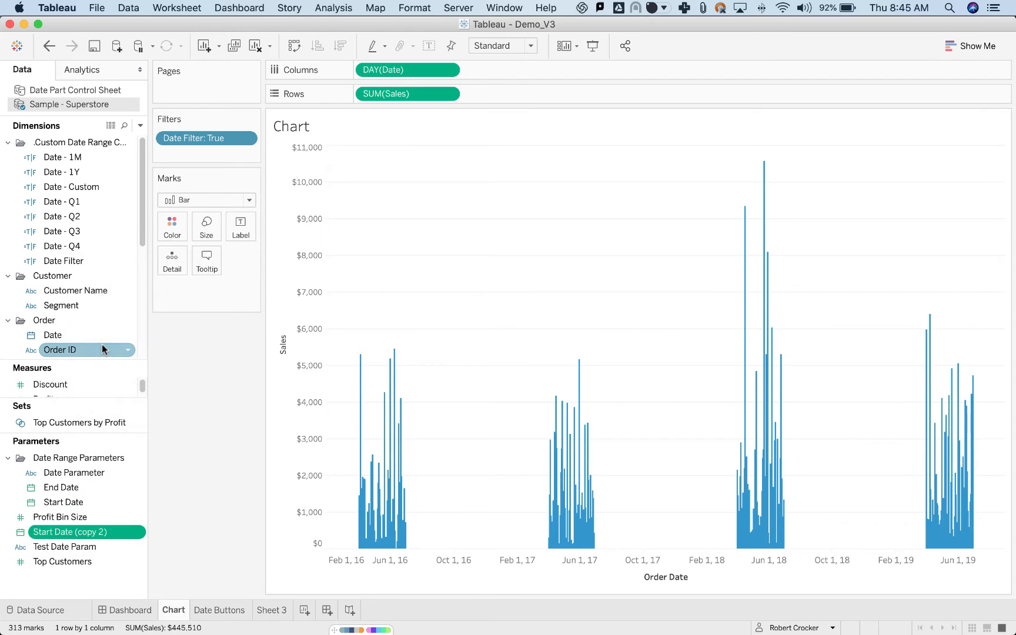
pyautogui.rightClick(97, 531)
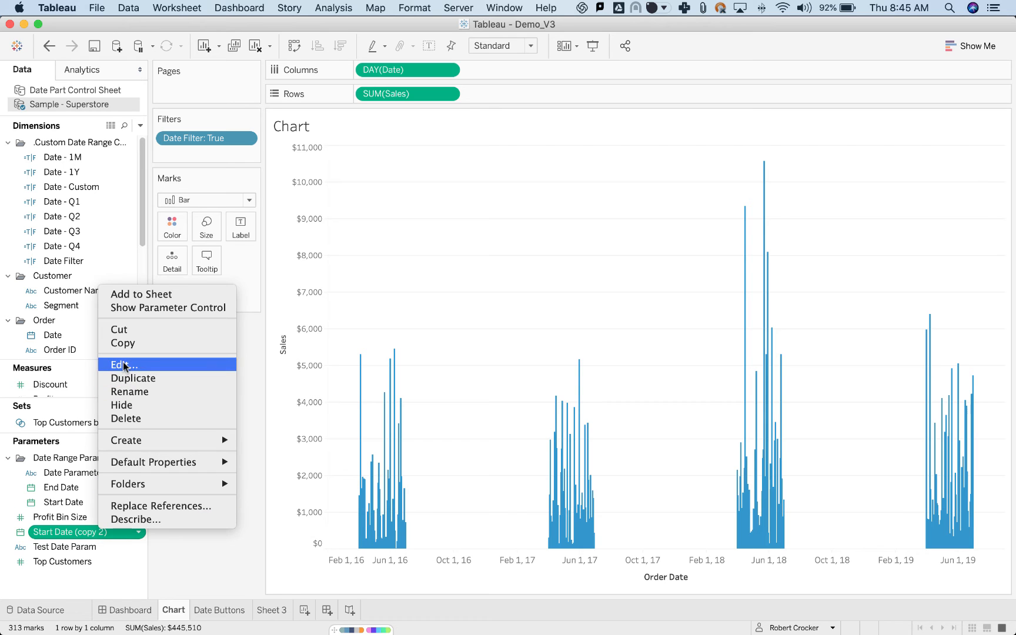
pyautogui.click(131, 419)
# On the Dashboard, move Start Date and End Date out of the container as floating items, and delete the arrow Button beside Q2.
pyautogui.click(139, 612)
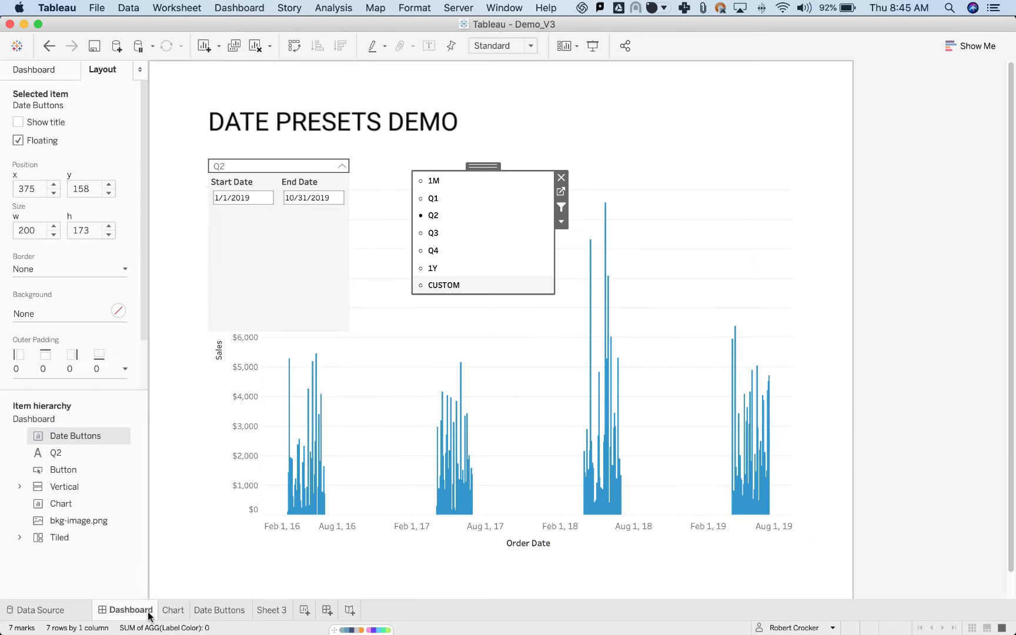
pyautogui.click(253, 189)
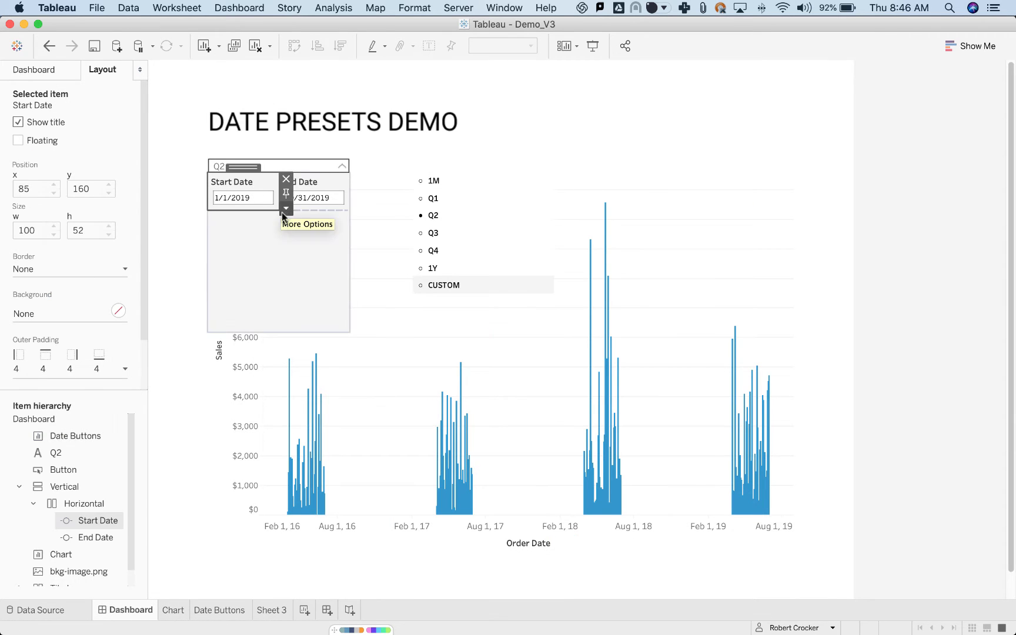
pyautogui.moveTo(245, 177); pyautogui.dragTo(669, 114)
pyautogui.click(304, 188)
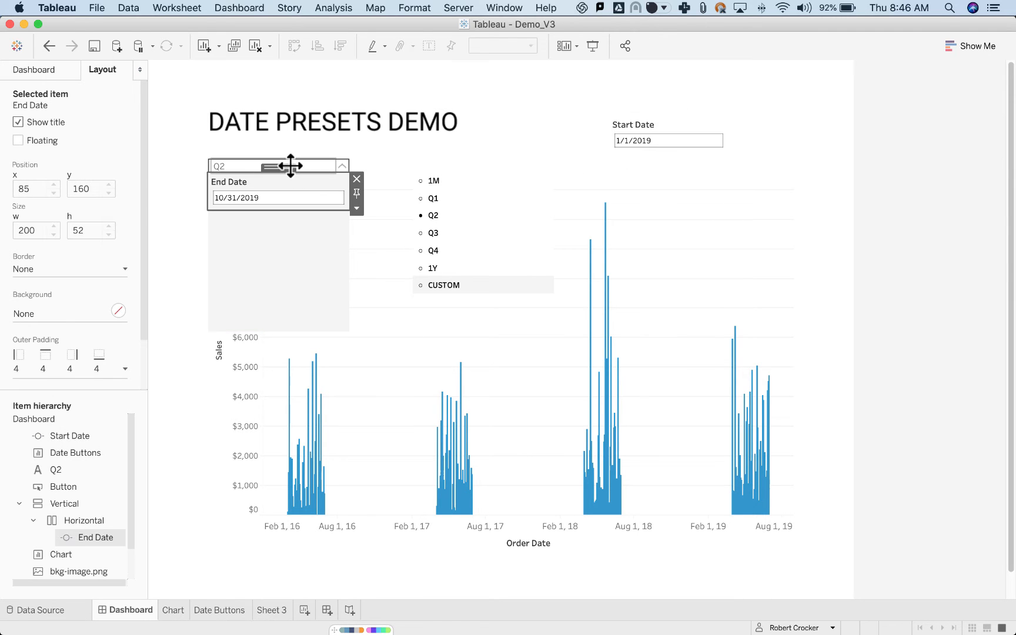
pyautogui.moveTo(291, 164); pyautogui.dragTo(676, 171)
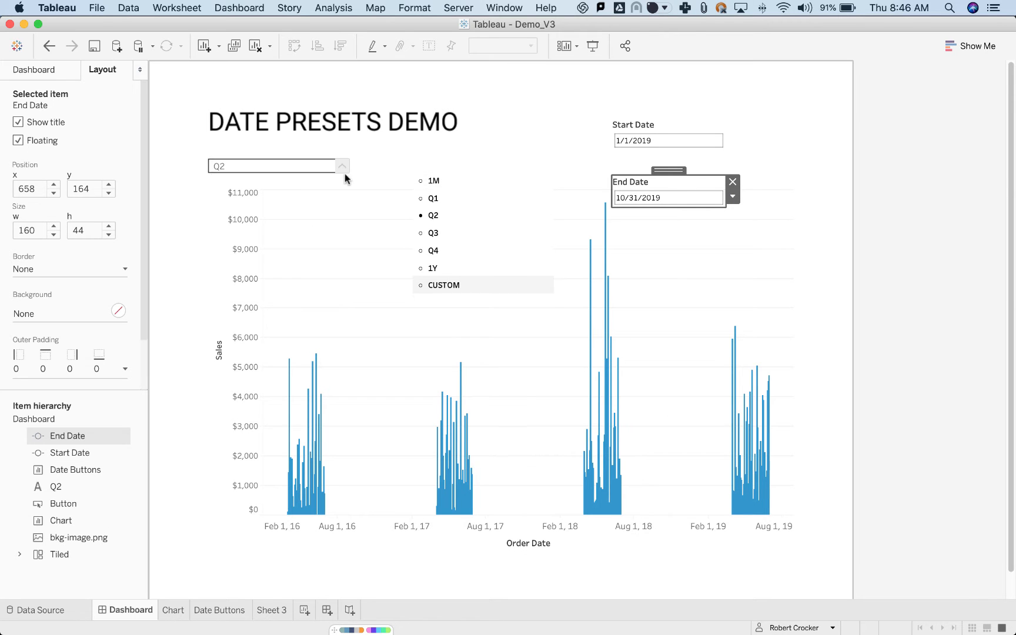
pyautogui.click(343, 166)
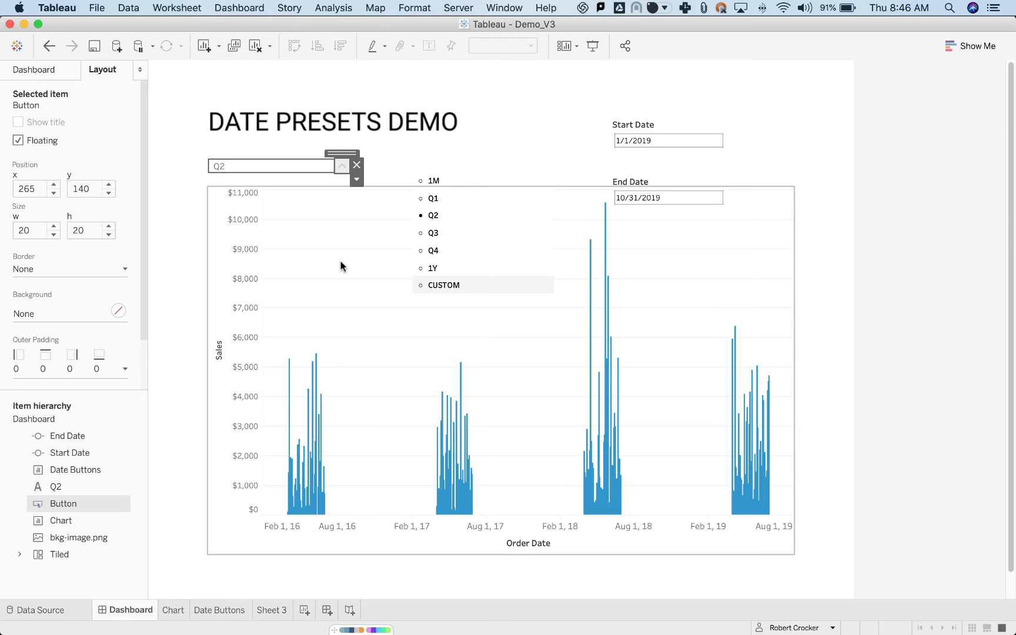
pyautogui.click(357, 166)
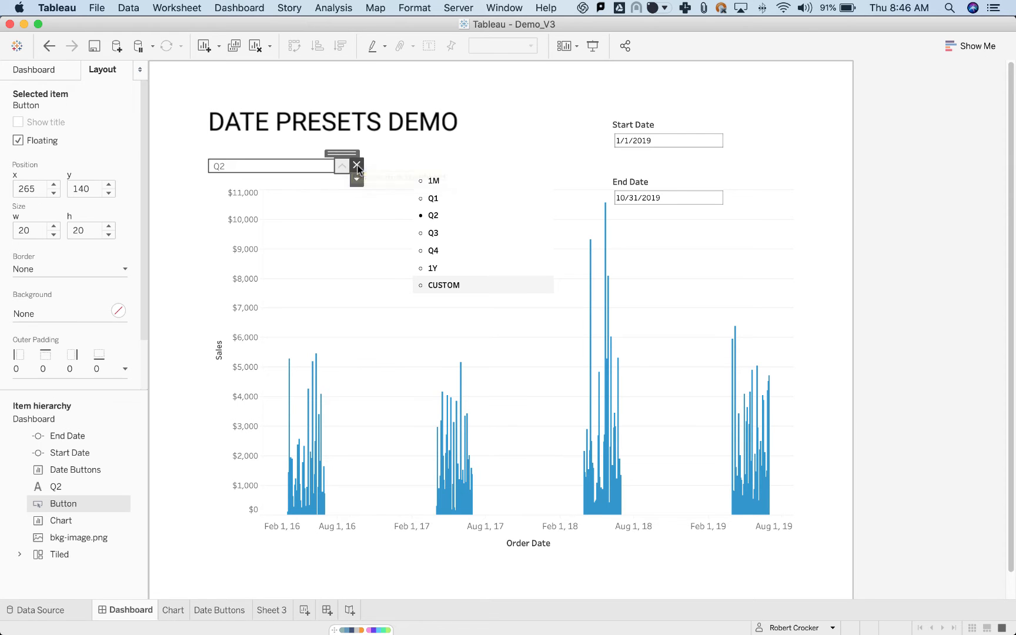
# Examine the Date Parameter reference inside the Q2 text object and close the text editor without changes.
pyautogui.click(268, 166)
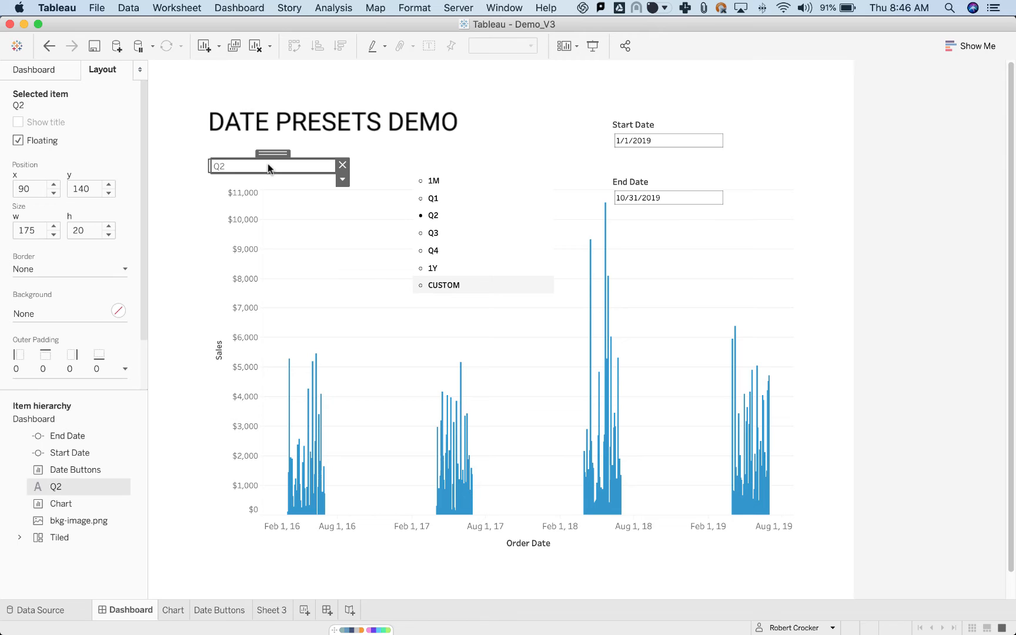
pyautogui.doubleClick(268, 167)
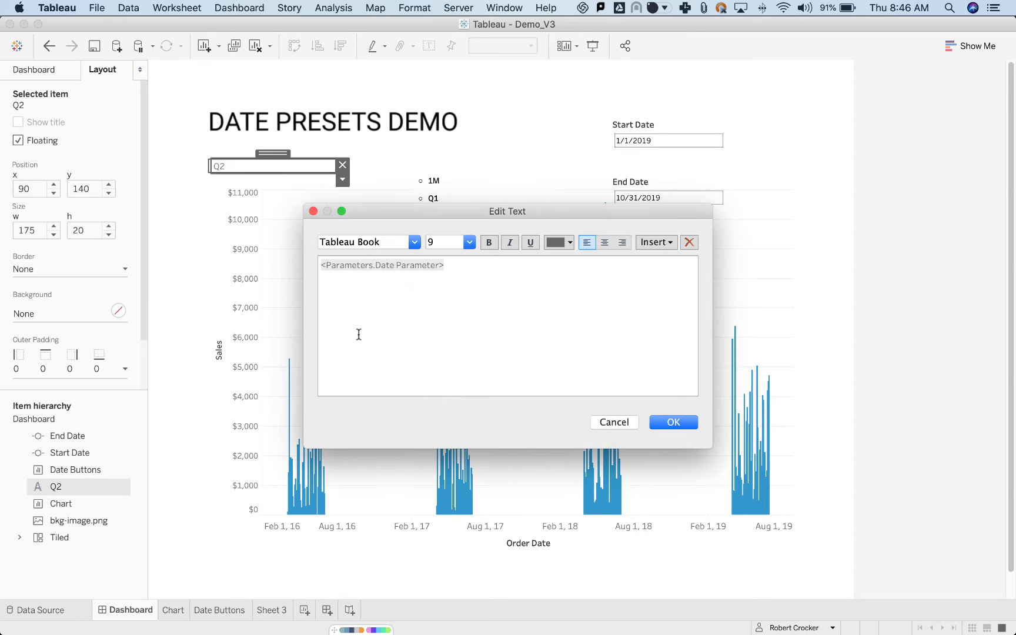
pyautogui.moveTo(462, 262); pyautogui.dragTo(274, 266)
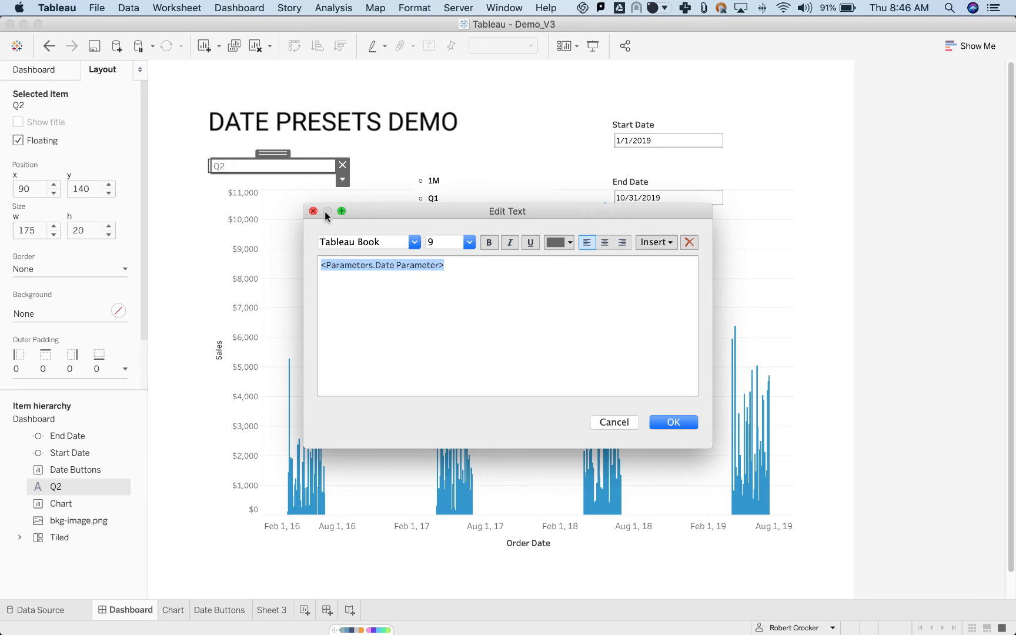
pyautogui.moveTo(395, 210); pyautogui.dragTo(402, 350)
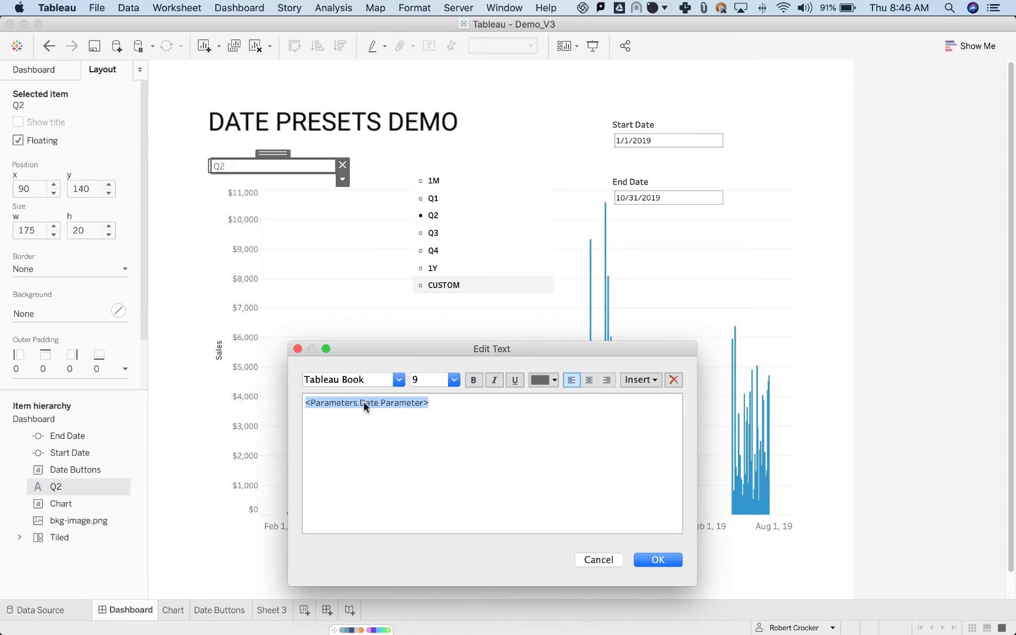
pyautogui.click(419, 406)
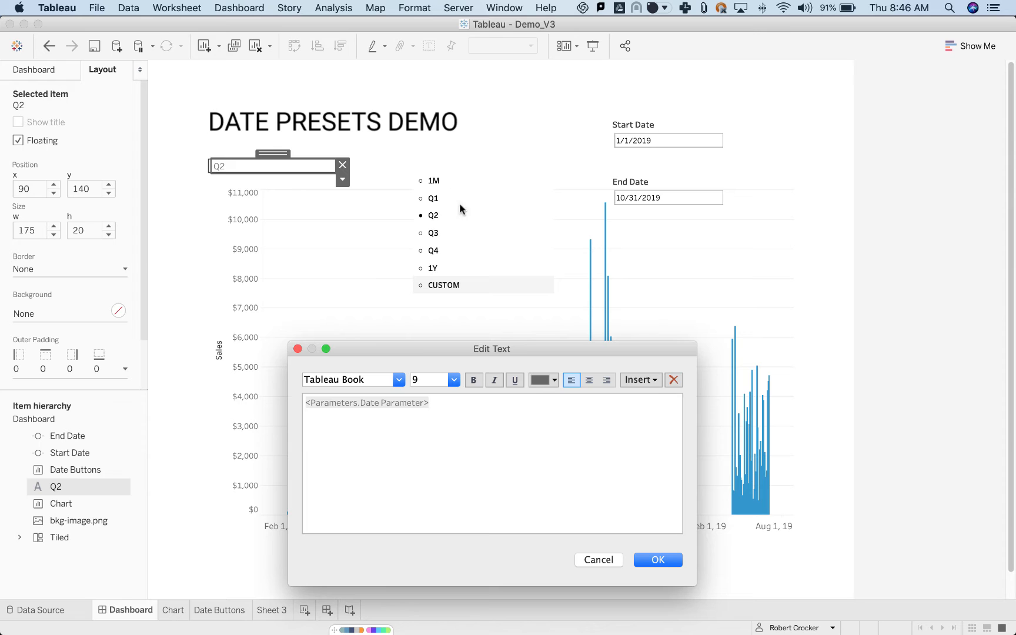
pyautogui.click(298, 349)
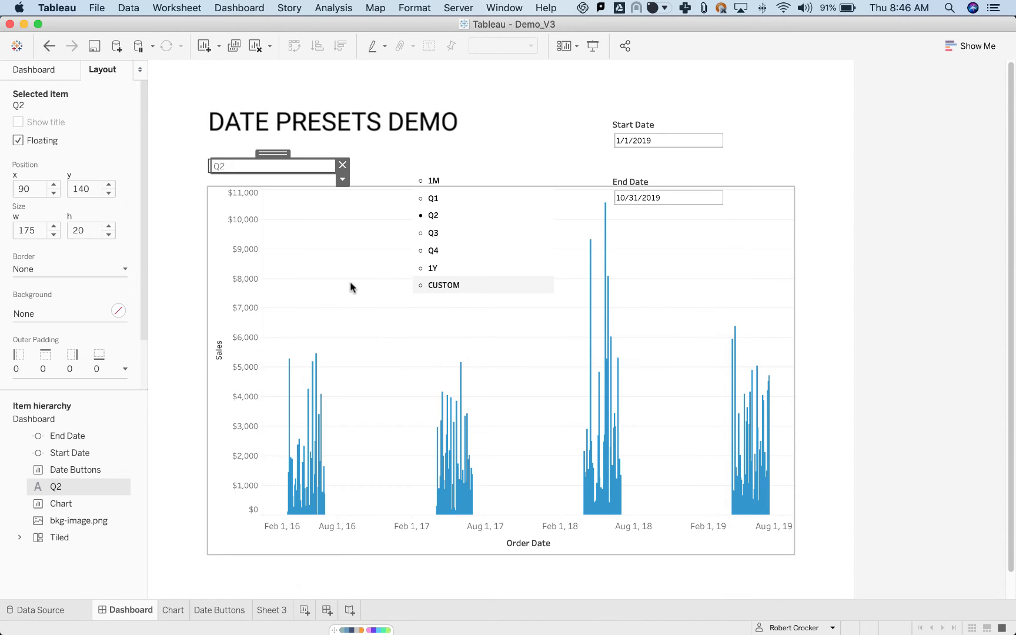
# Select the dashboard's background image, switch to Figma's Date Control file and examine the header rectangle's dimensions in Frame 1.
pyautogui.click(831, 299)
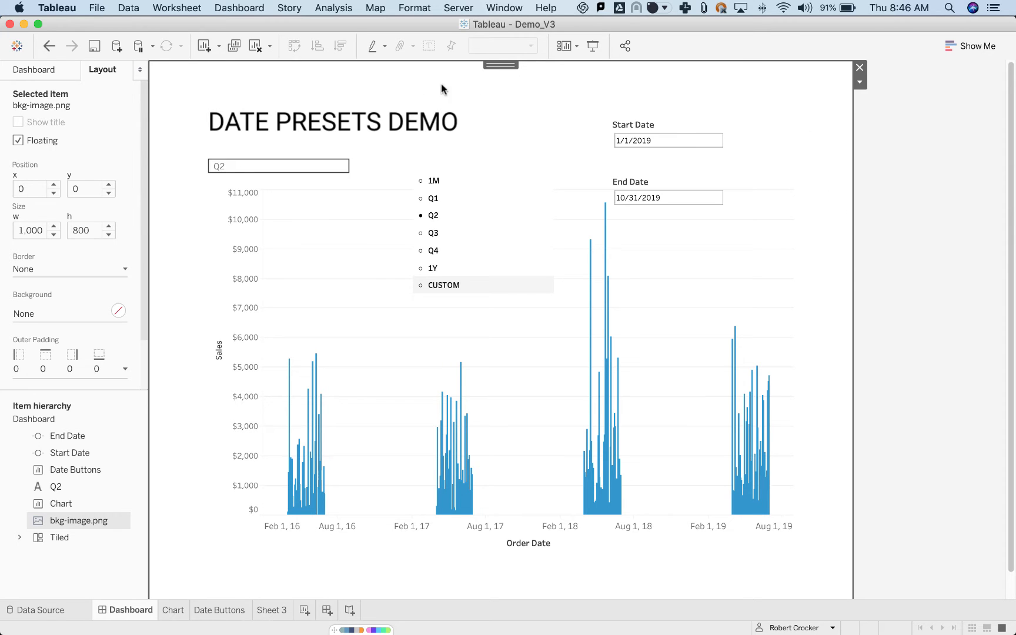
pyautogui.press('super+Tab')
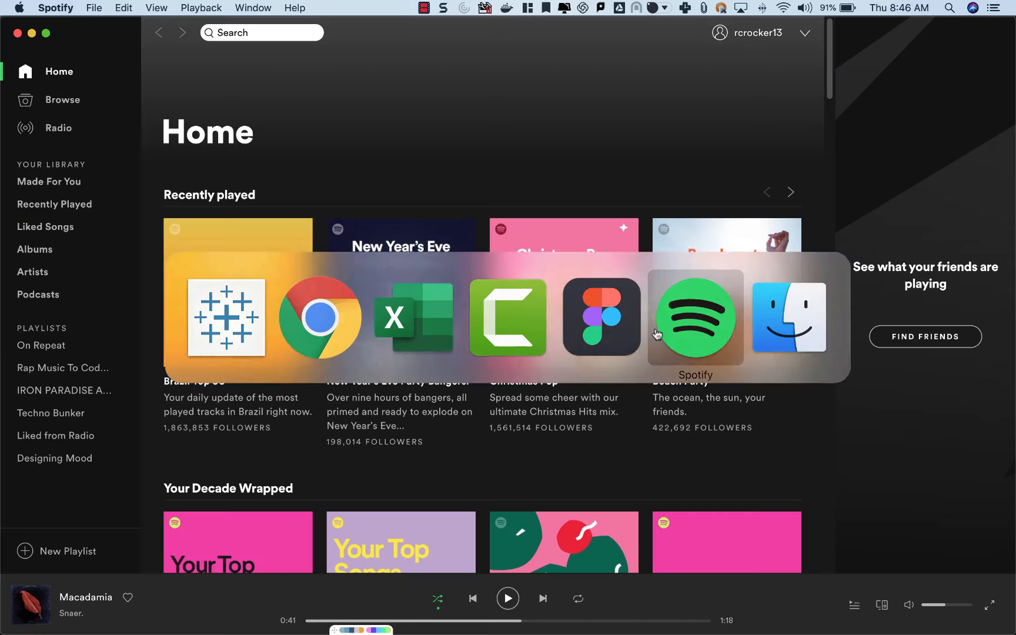
pyautogui.press('super+Tab')
pyautogui.click(688, 326)
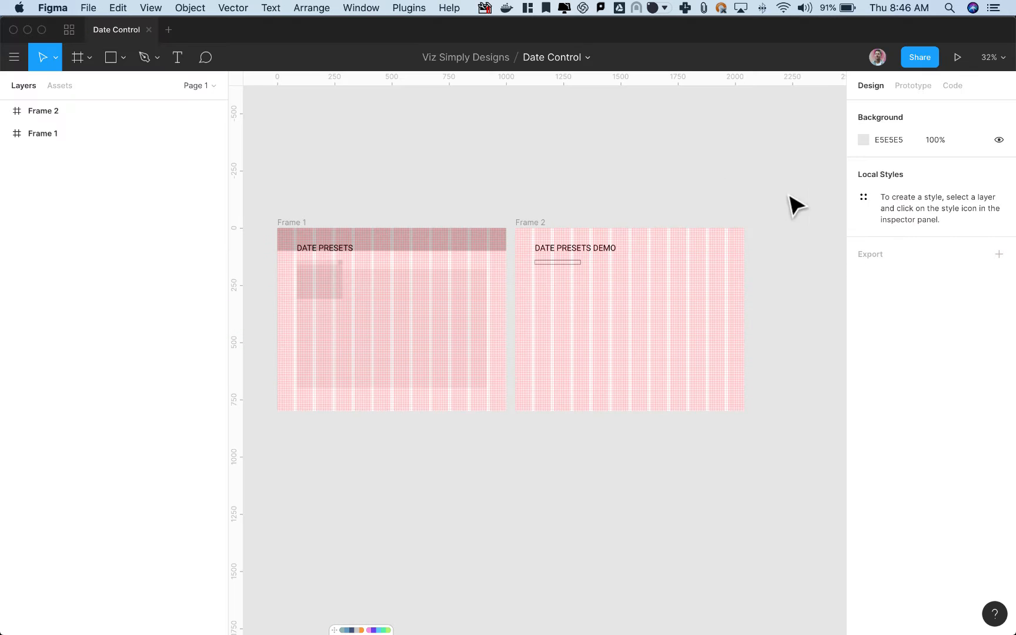
pyautogui.scroll(5, 433, 330)
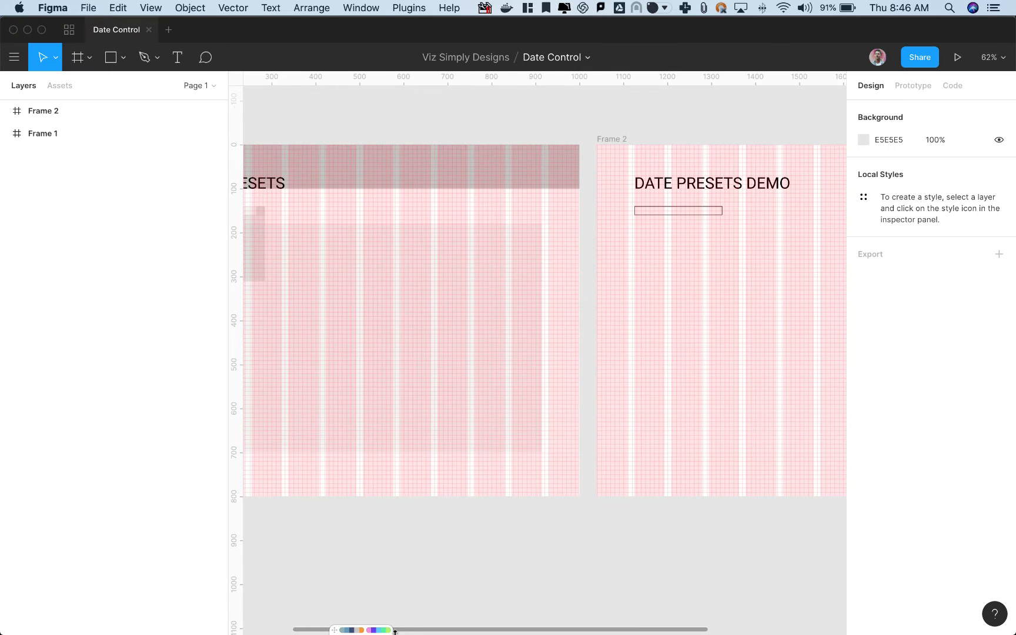
pyautogui.moveTo(460, 538); pyautogui.dragTo(592, 546)
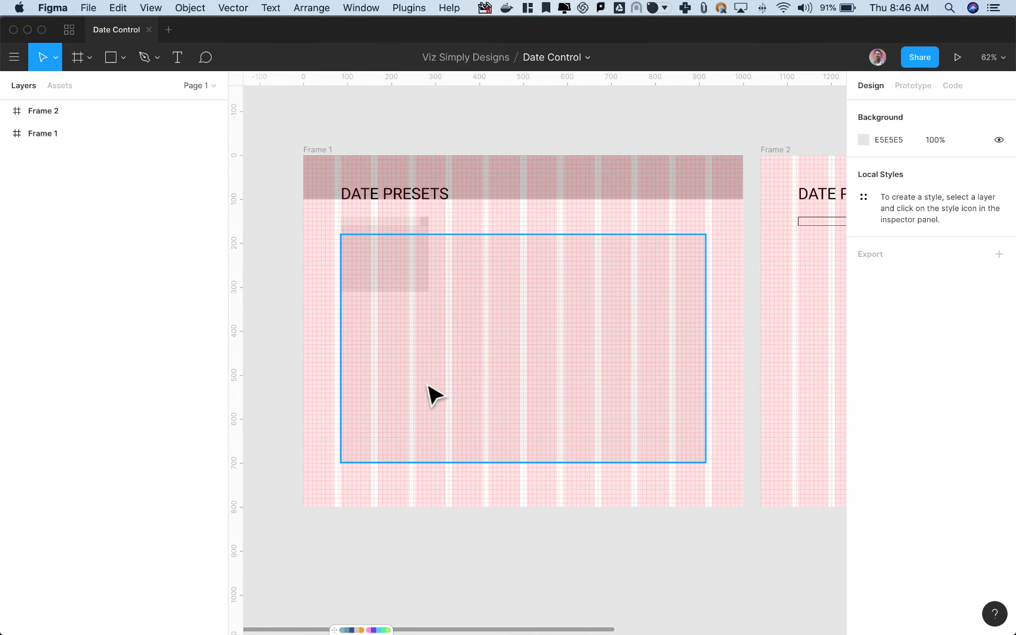
pyautogui.click(320, 180)
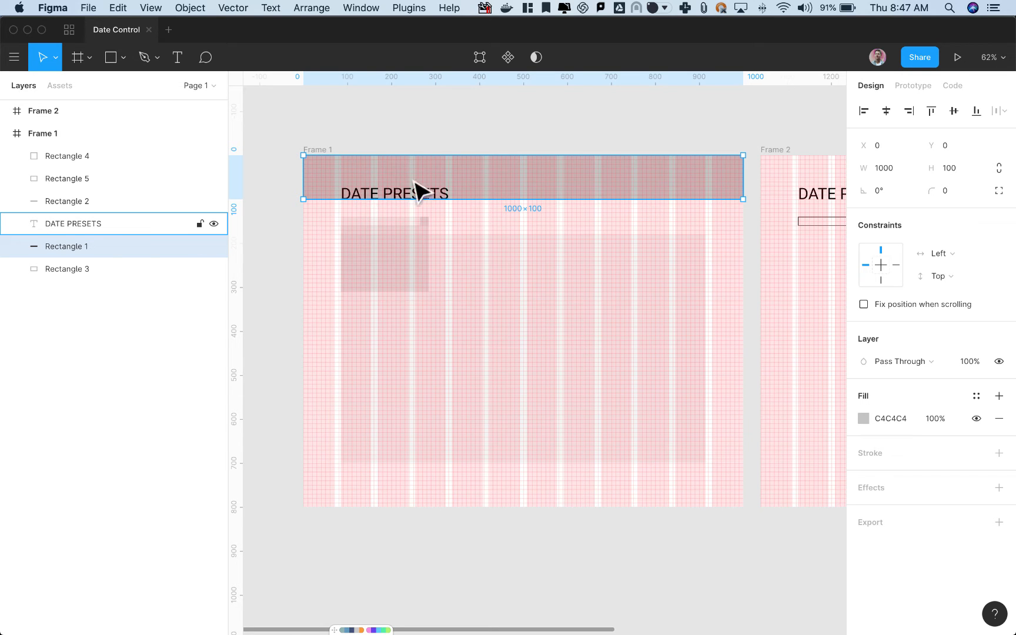
# Narrow the thin dropdown rectangle below Frame 1's DATE PRESETS title to 180 wide.
pyautogui.scroll(5, 379, 277)
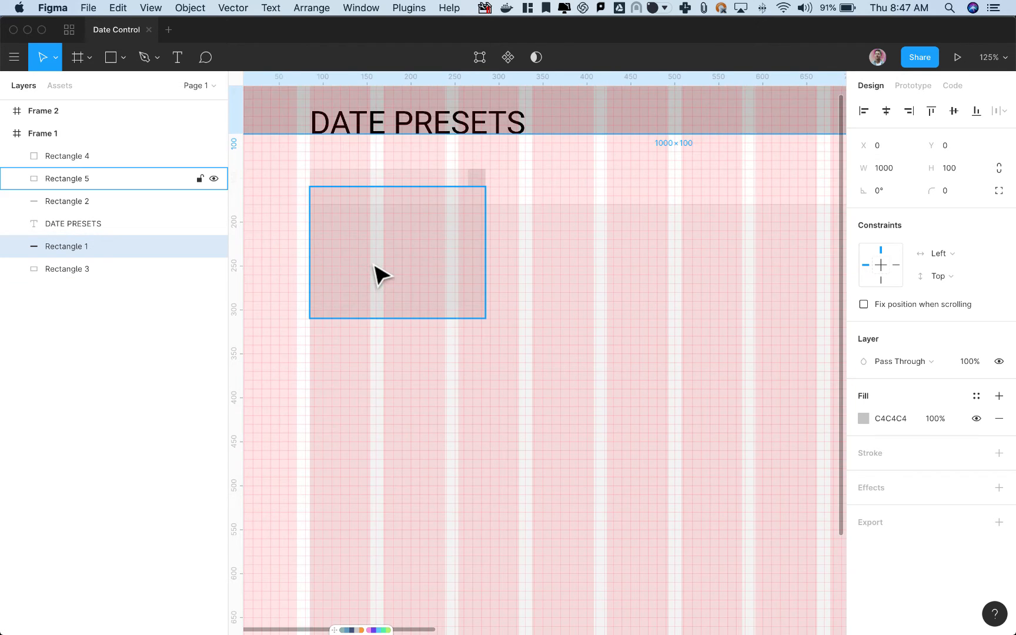
pyautogui.click(367, 179)
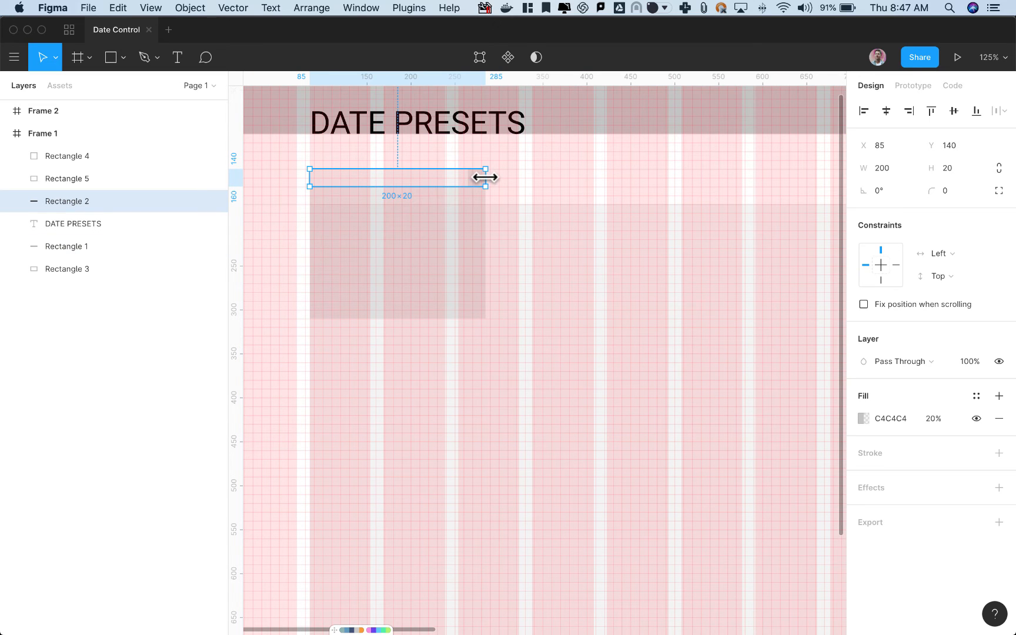
pyautogui.moveTo(482, 178); pyautogui.dragTo(469, 177)
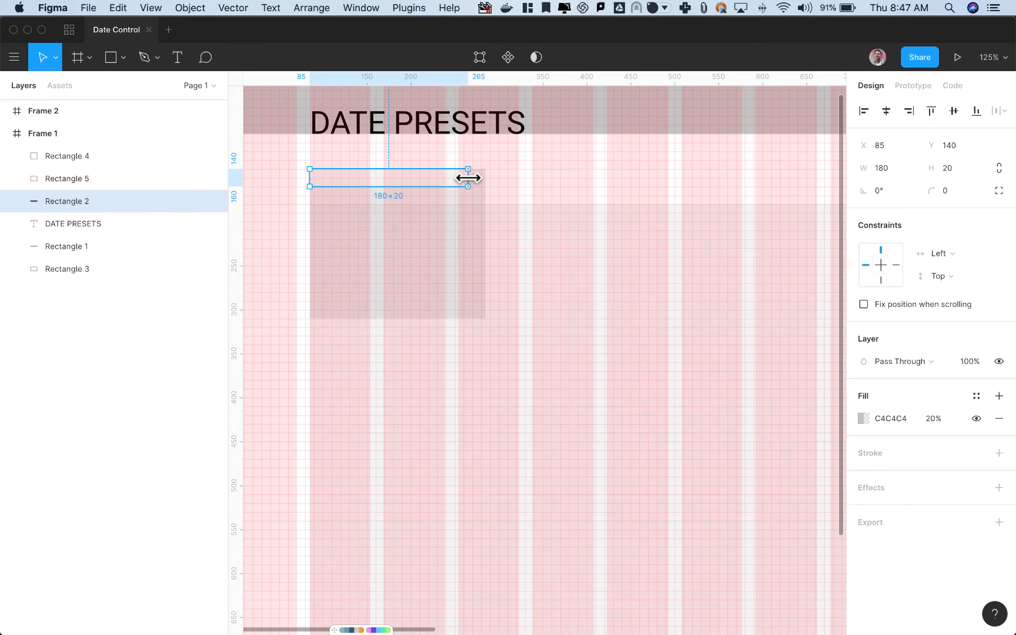
# Examine the position and size of Frame 1's arrow-button square, dropdown panel rectangle and large chart-area rectangle.
pyautogui.scroll(2, 469, 178)
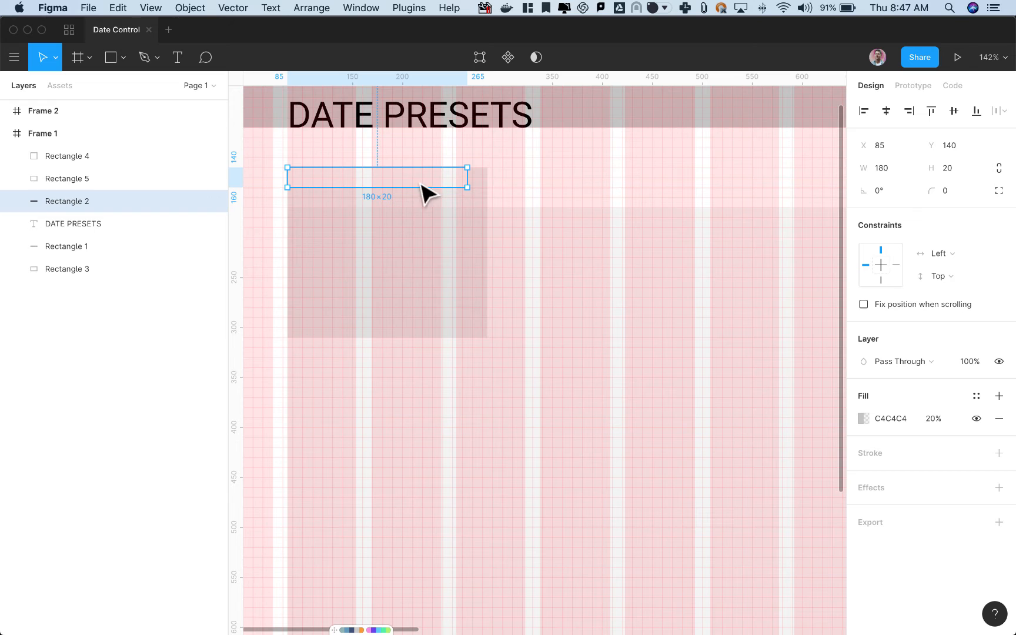
pyautogui.click(479, 180)
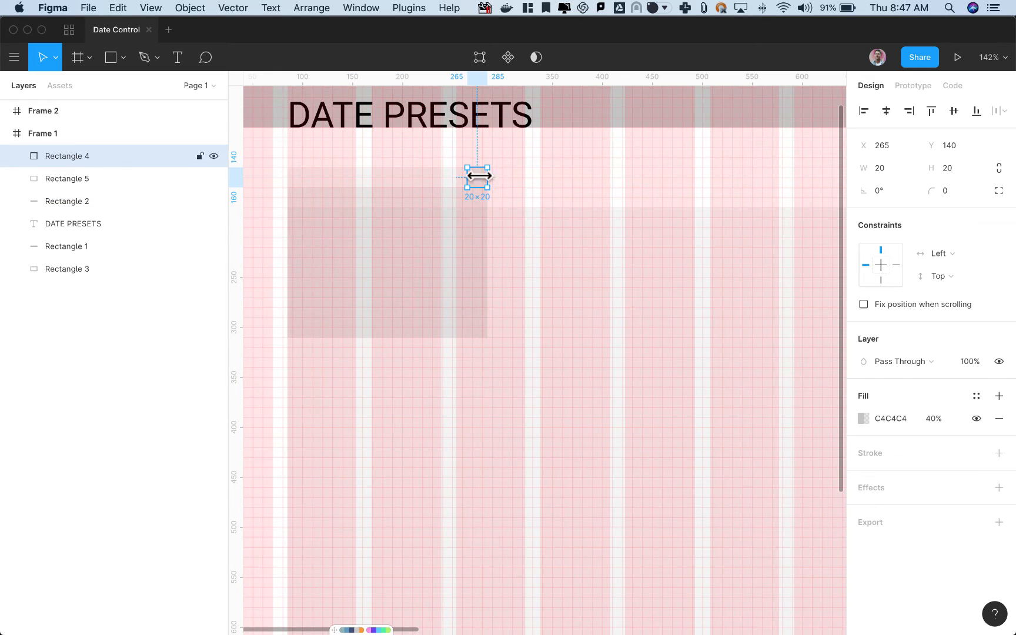
pyautogui.click(410, 208)
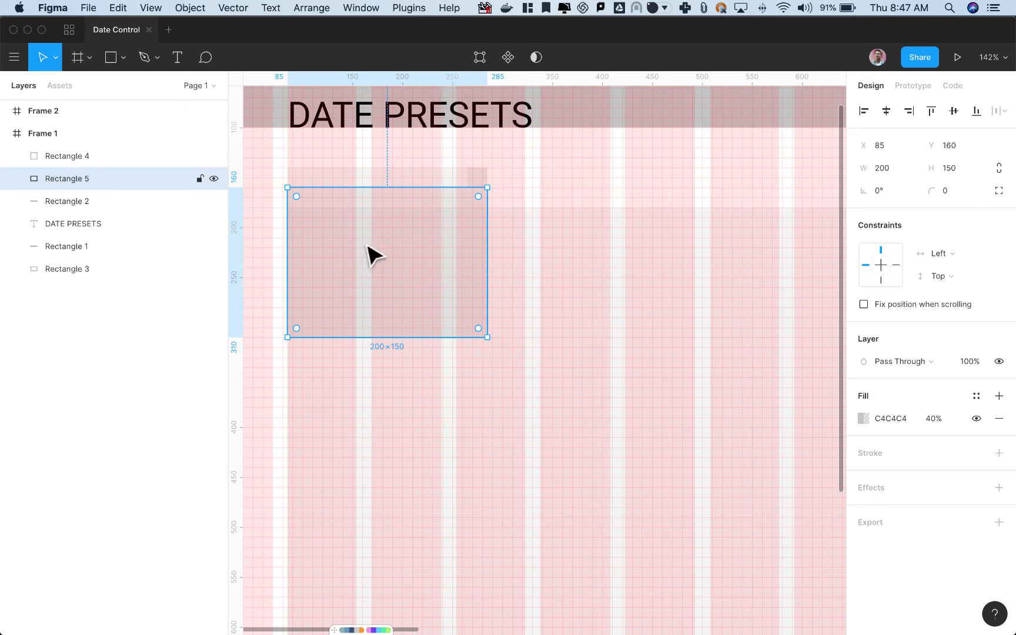
pyautogui.scroll(-5, 440, 437)
pyautogui.moveTo(613, 299); pyautogui.dragTo(553, 232)
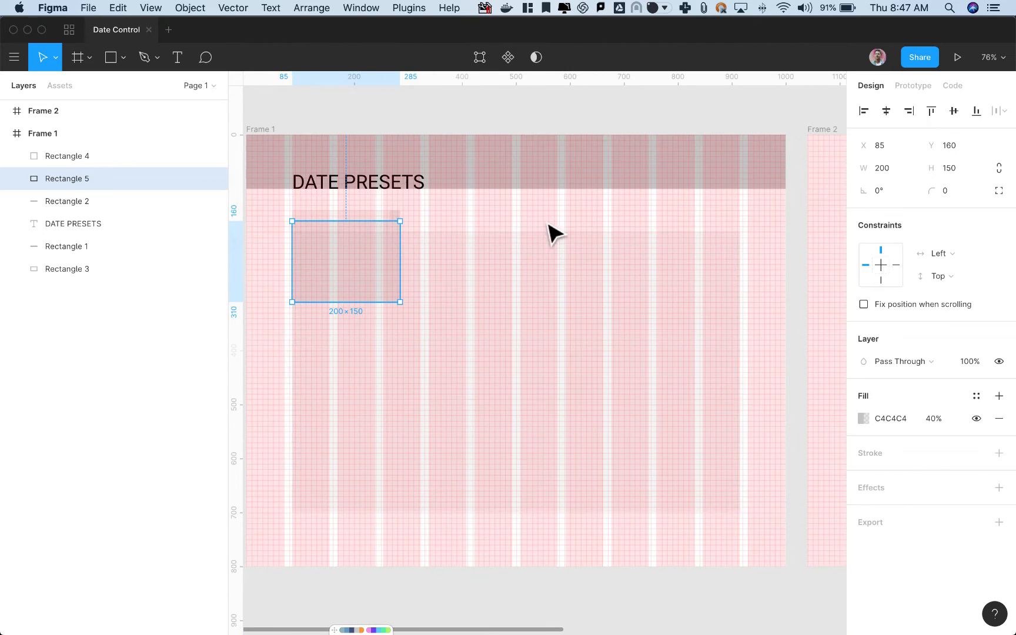
pyautogui.click(574, 361)
pyautogui.scroll(-1, 589, 397)
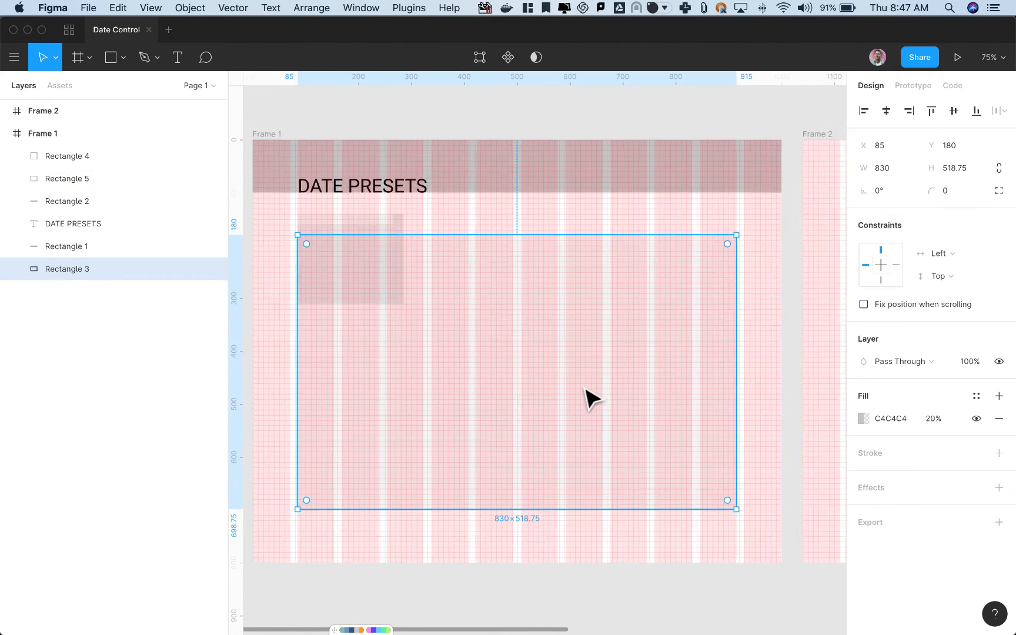
pyautogui.scroll(-2, 591, 397)
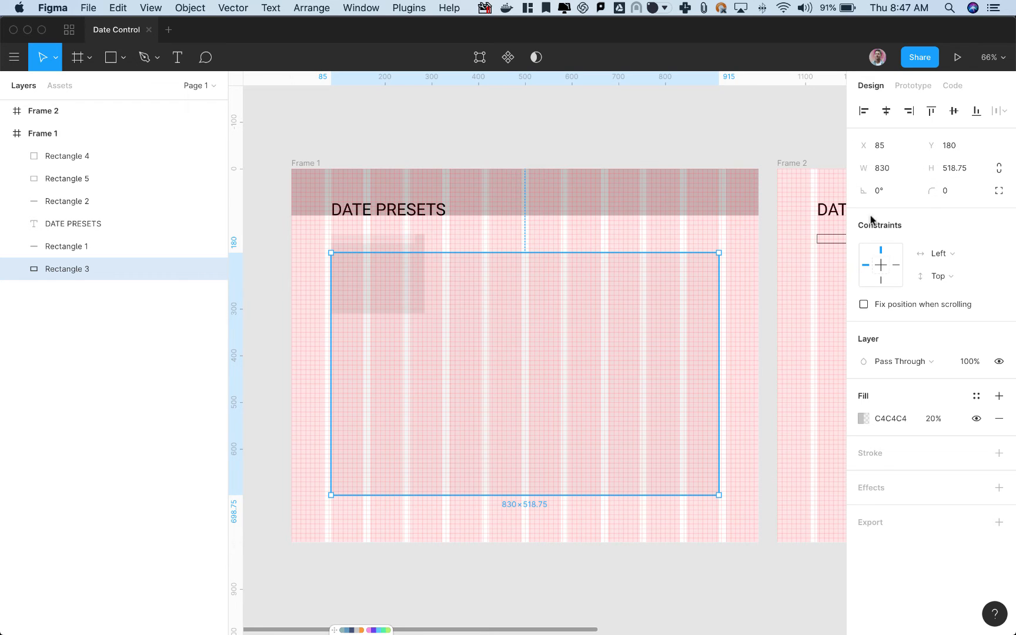
pyautogui.click(675, 140)
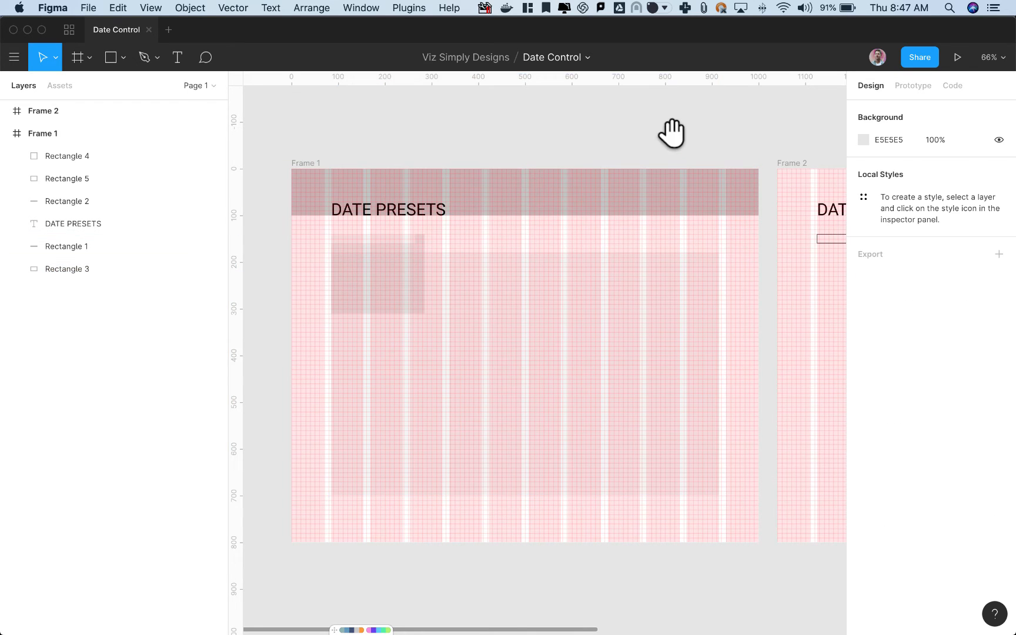
# Examine Frame 2's DATE PRESETS DEMO title and the outlined dropdown box beneath it, comparing the layout with Frame 1.
pyautogui.moveTo(672, 134); pyautogui.dragTo(241, 132)
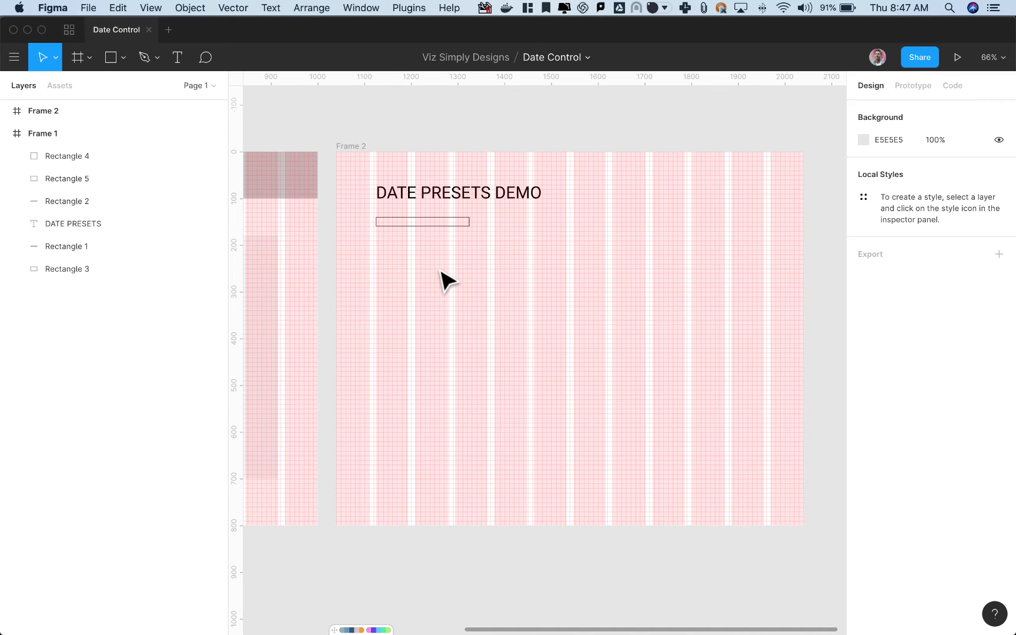
pyautogui.click(442, 225)
pyautogui.click(479, 320)
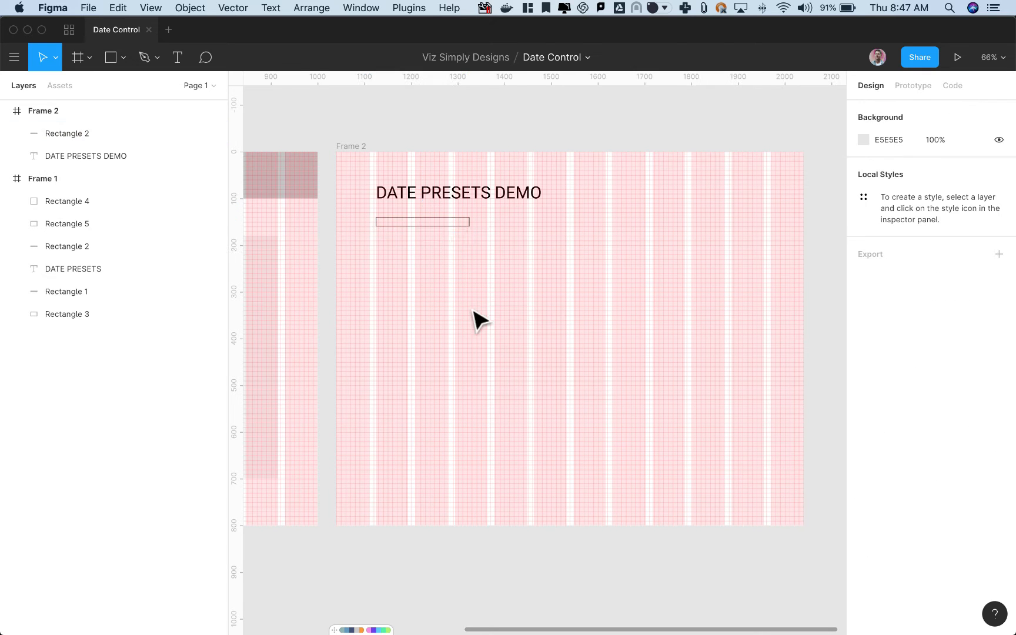
pyautogui.moveTo(437, 322); pyautogui.dragTo(769, 315)
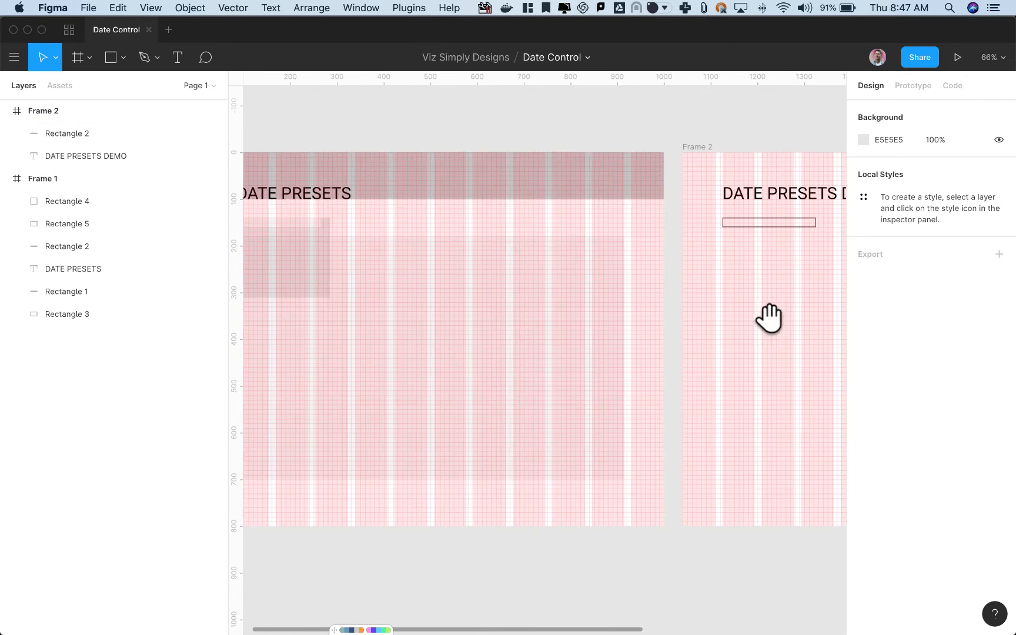
pyautogui.moveTo(711, 303); pyautogui.dragTo(476, 245)
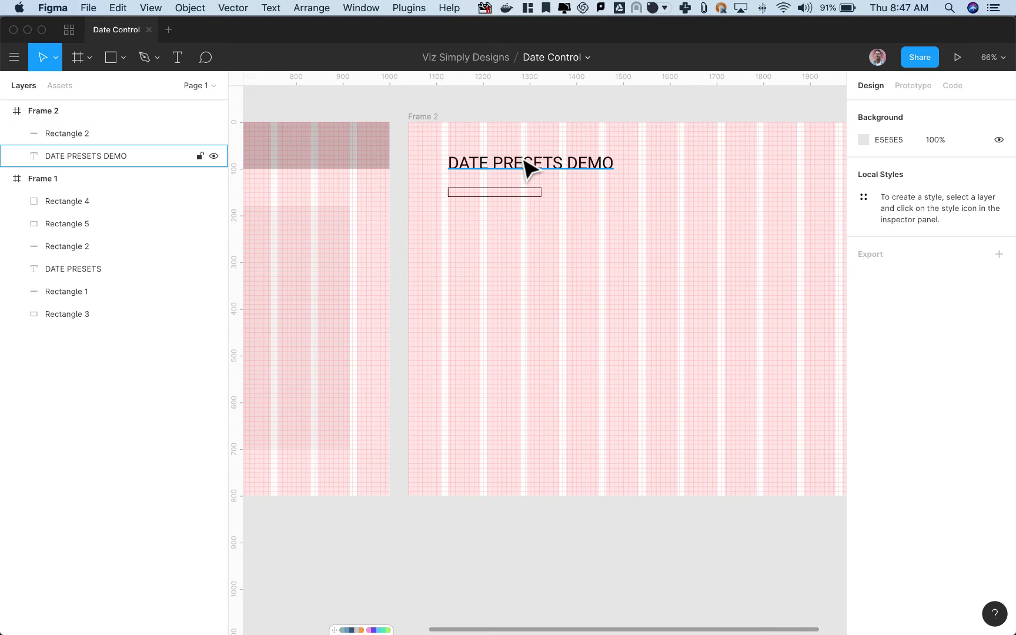
# Try moving Frame 2's outlined dropdown box to about x 338, y 270, and undo the move.
pyautogui.click(500, 192)
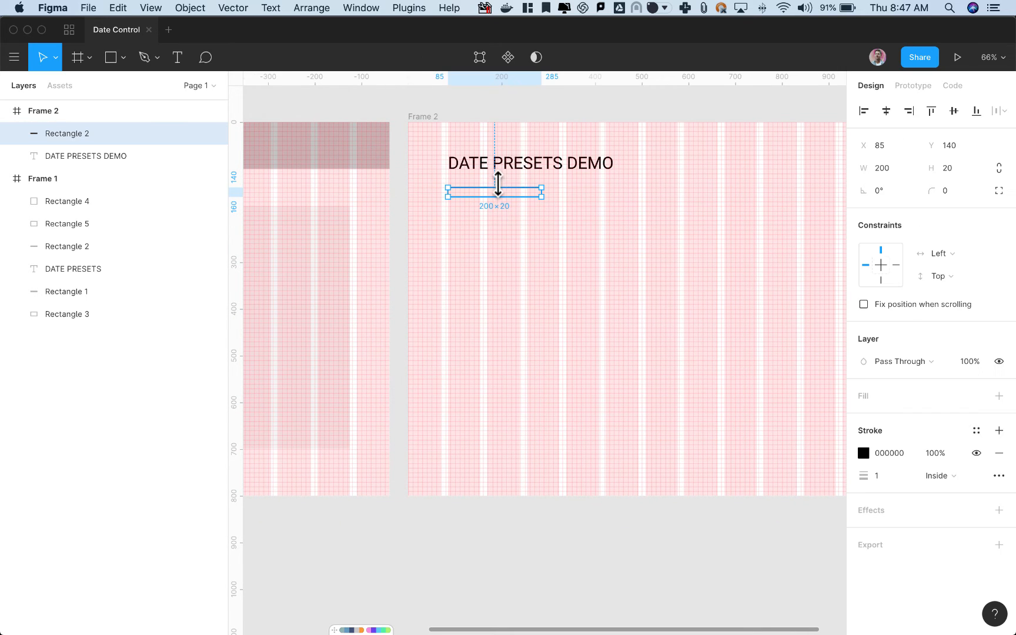
pyautogui.moveTo(514, 195); pyautogui.dragTo(630, 256)
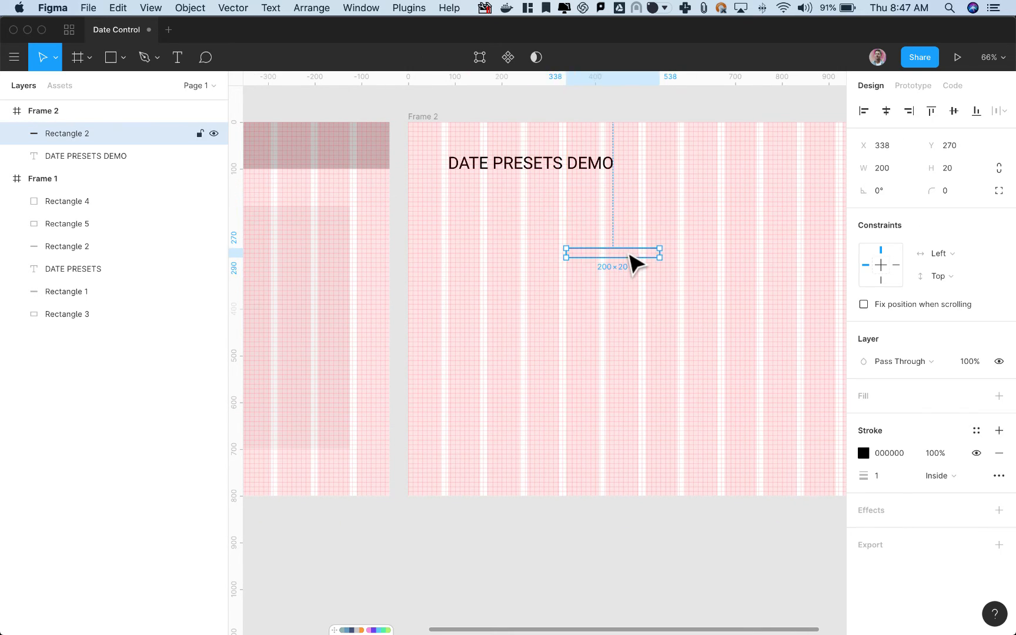
pyautogui.press('super+z')
# Switch back to Tableau and select the background image on the Dashboard.
pyautogui.press('super+Tab')
pyautogui.press('super+Tab')
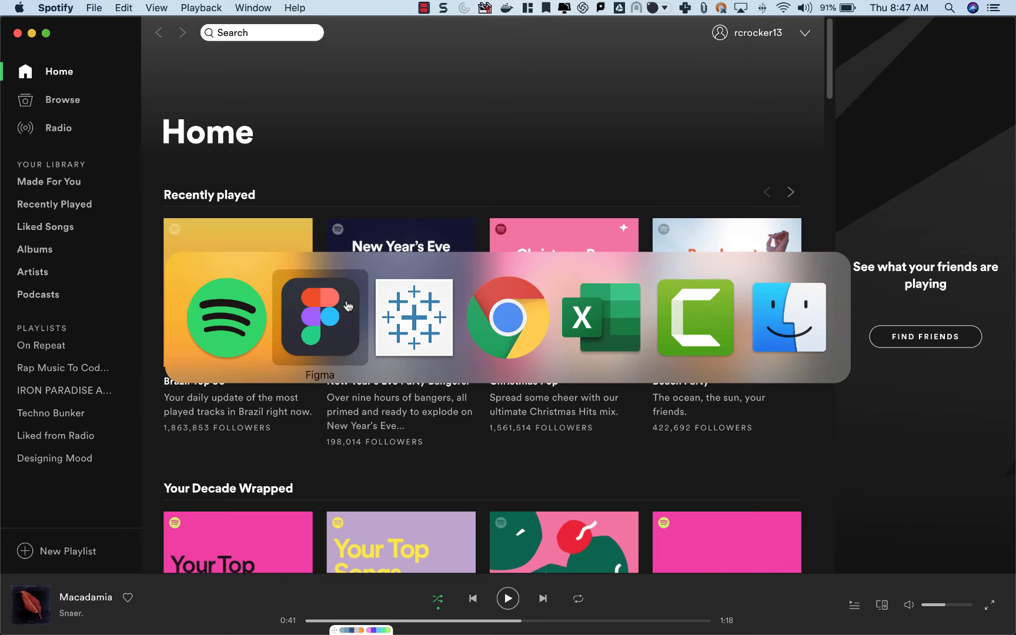
pyautogui.press('super+Tab')
pyautogui.click(833, 93)
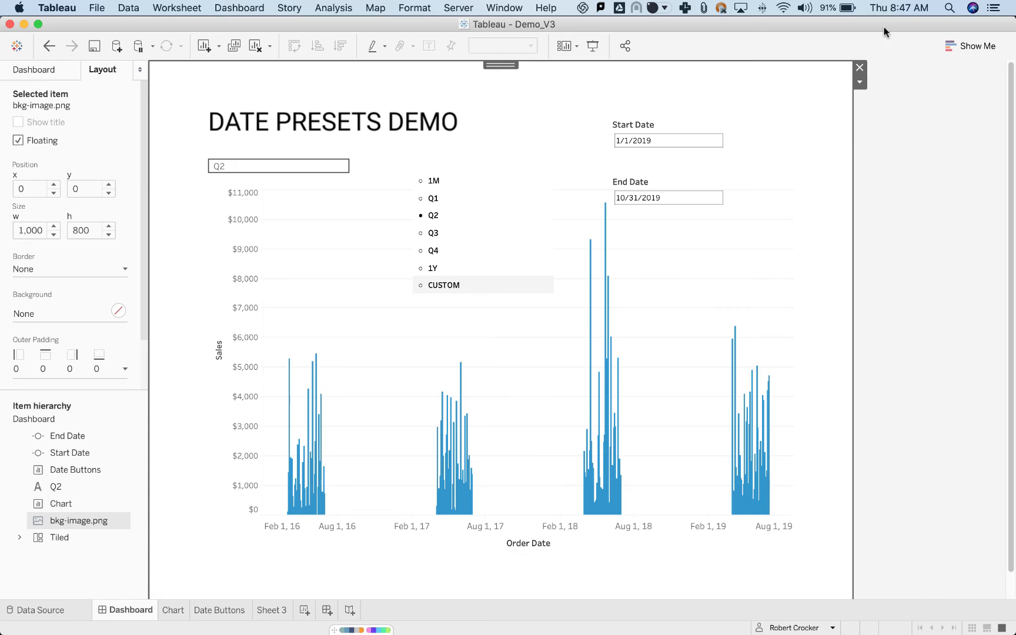
# Remove the background image and the Q2 text object from the Dashboard.
pyautogui.click(860, 67)
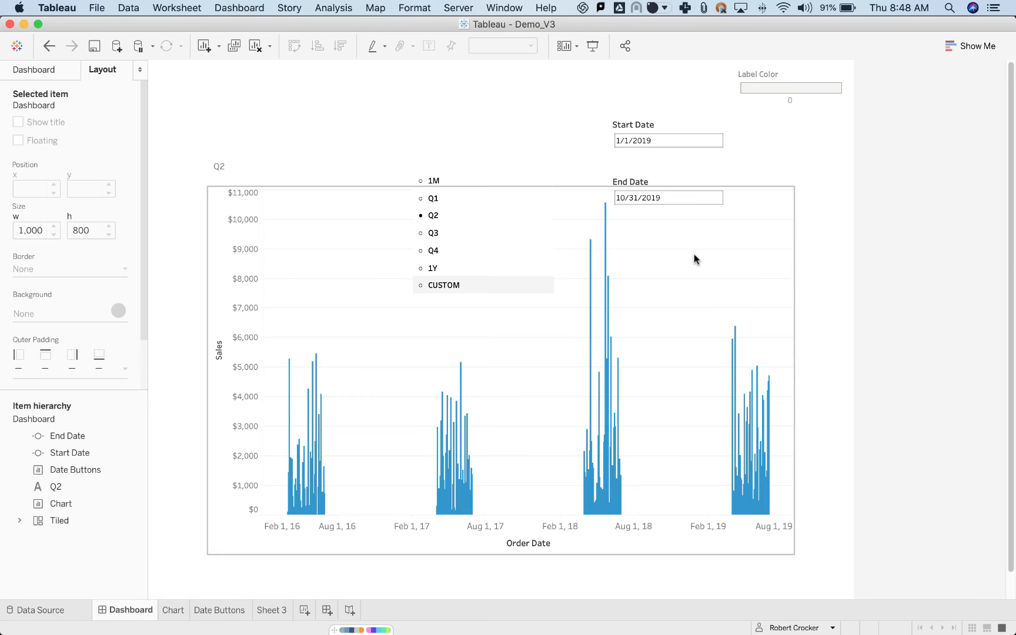
pyautogui.click(294, 166)
pyautogui.moveTo(279, 154); pyautogui.dragTo(365, 95)
pyautogui.click(411, 118)
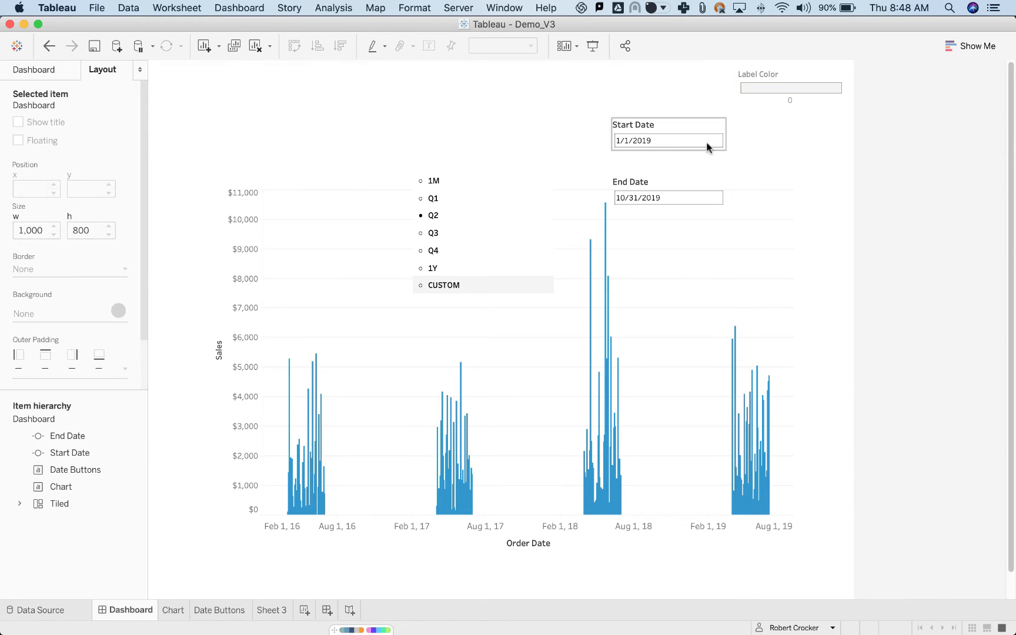
# Delete the vertical layout container together with the Label Color legend inside it.
pyautogui.click(817, 143)
pyautogui.click(856, 72)
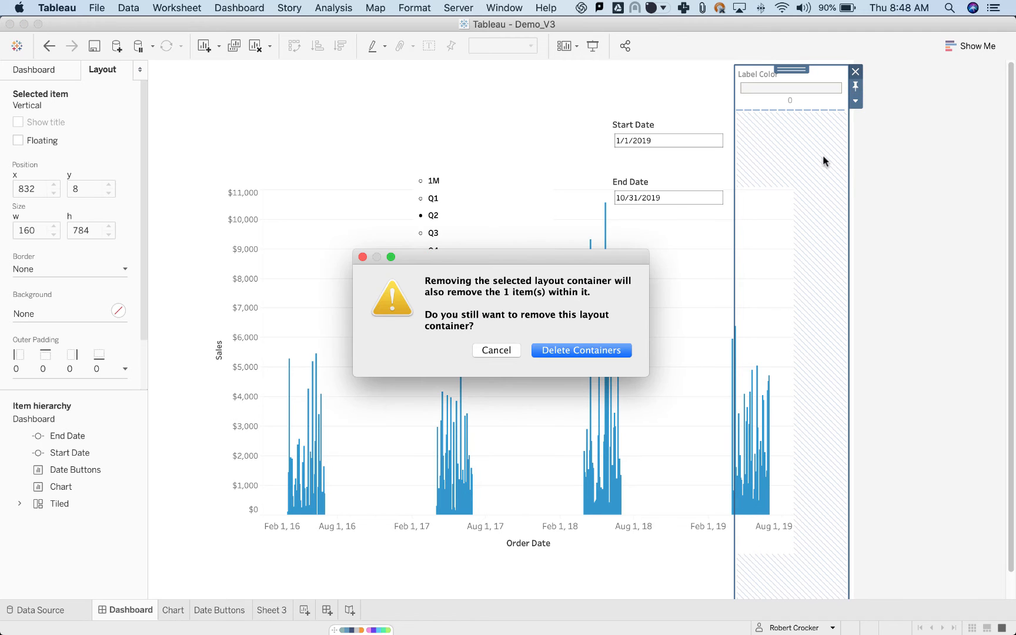
pyautogui.click(563, 350)
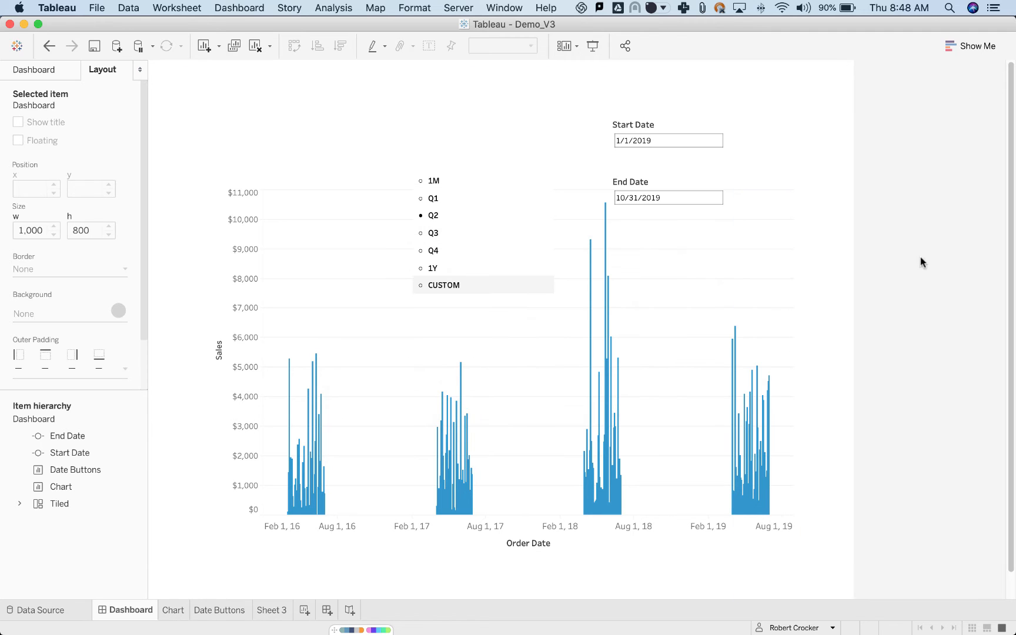
# Clear the Date Buttons sheet, the Start Date and End Date controls, and the Chart from the Dashboard.
pyautogui.click(488, 186)
pyautogui.moveTo(483, 165); pyautogui.dragTo(480, 81)
pyautogui.click(662, 126)
pyautogui.moveTo(659, 111); pyautogui.dragTo(633, 80)
pyautogui.click(676, 179)
pyautogui.moveTo(672, 170); pyautogui.dragTo(764, 122)
pyautogui.click(757, 265)
pyautogui.click(798, 213)
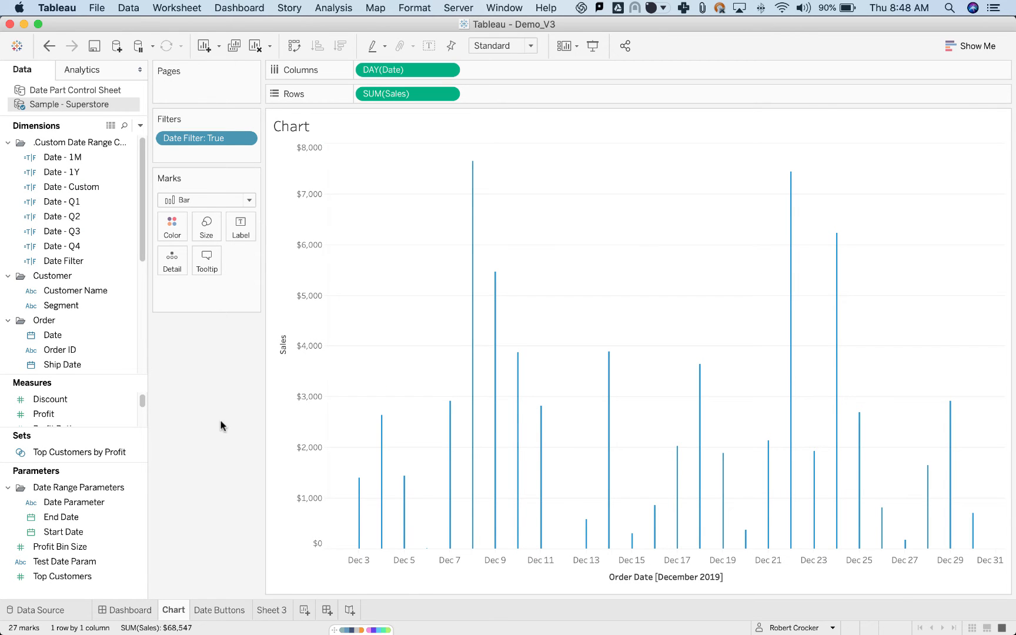
# On the Chart sheet, search the fields for DATE FI, open the Date Filter calculation and examine its CASE on Date Parameter.
pyautogui.click(125, 126)
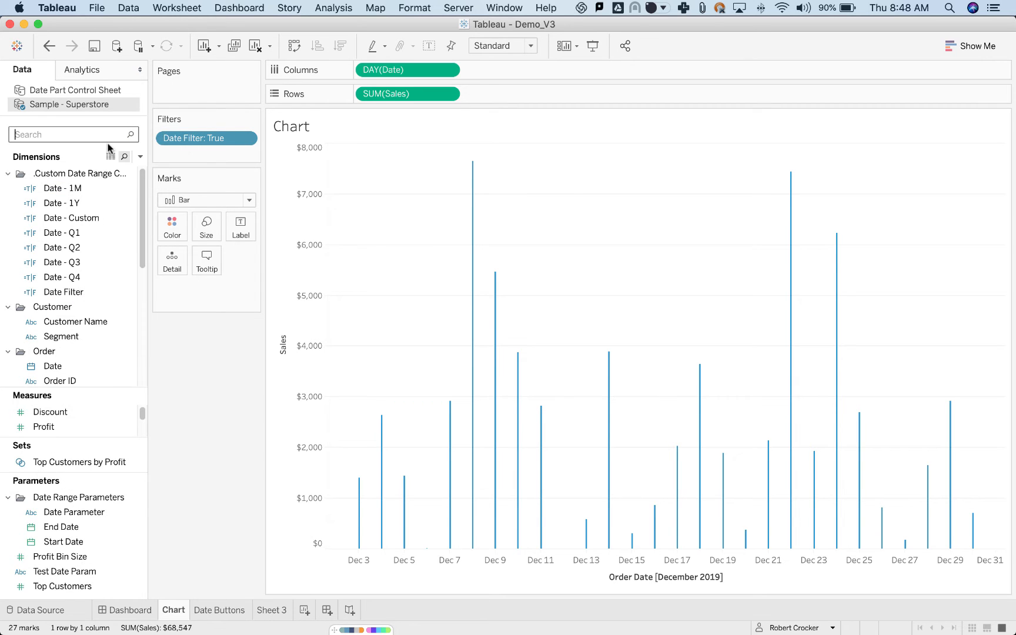
pyautogui.write('DATE FI')
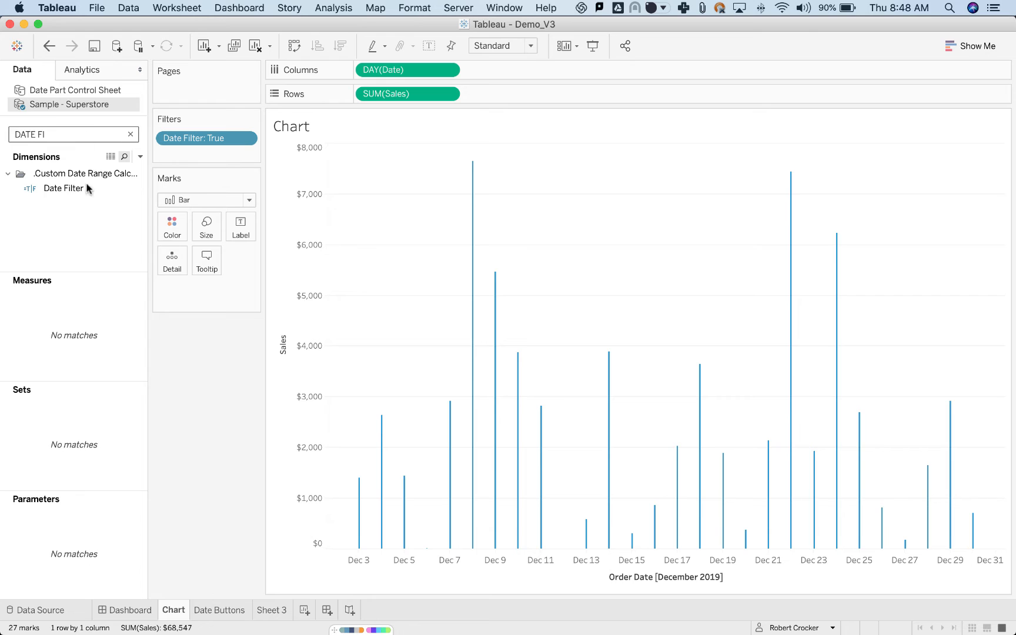
pyautogui.rightClick(86, 188)
pyautogui.click(136, 266)
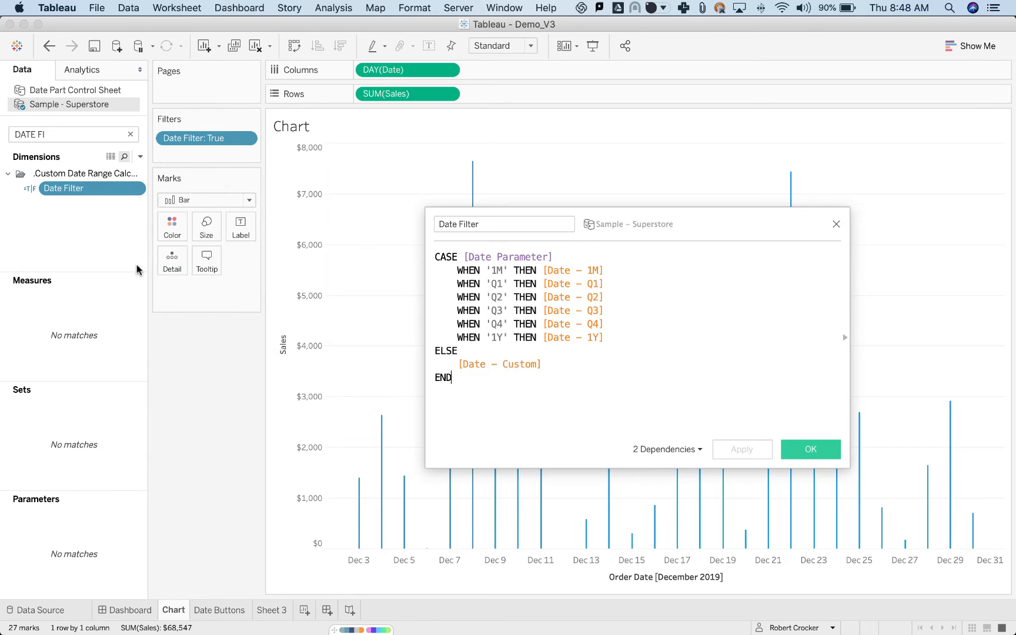
pyautogui.click(778, 313)
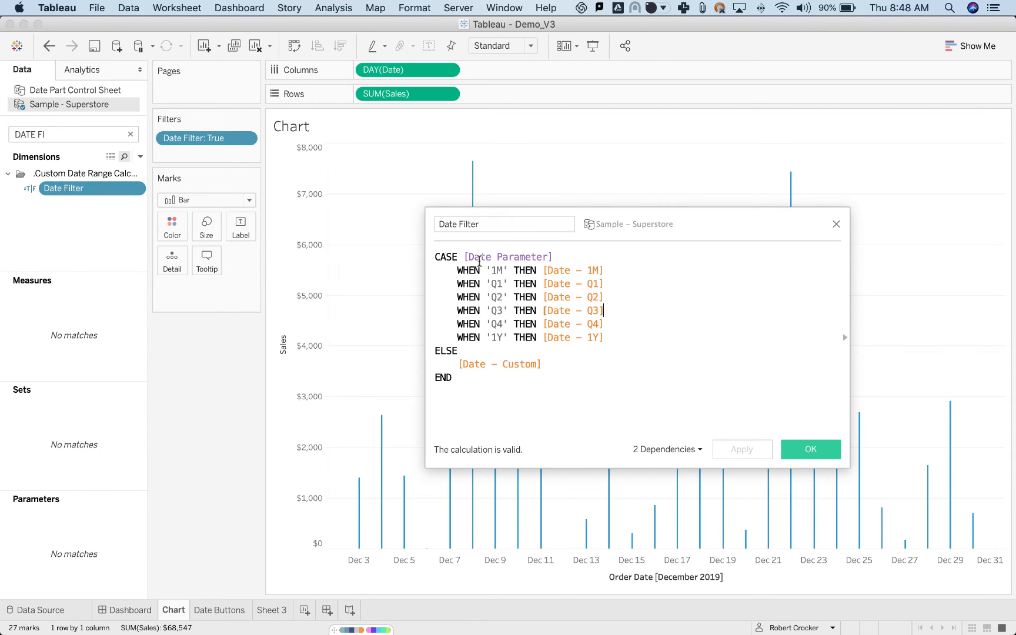
pyautogui.moveTo(465, 257); pyautogui.dragTo(564, 251)
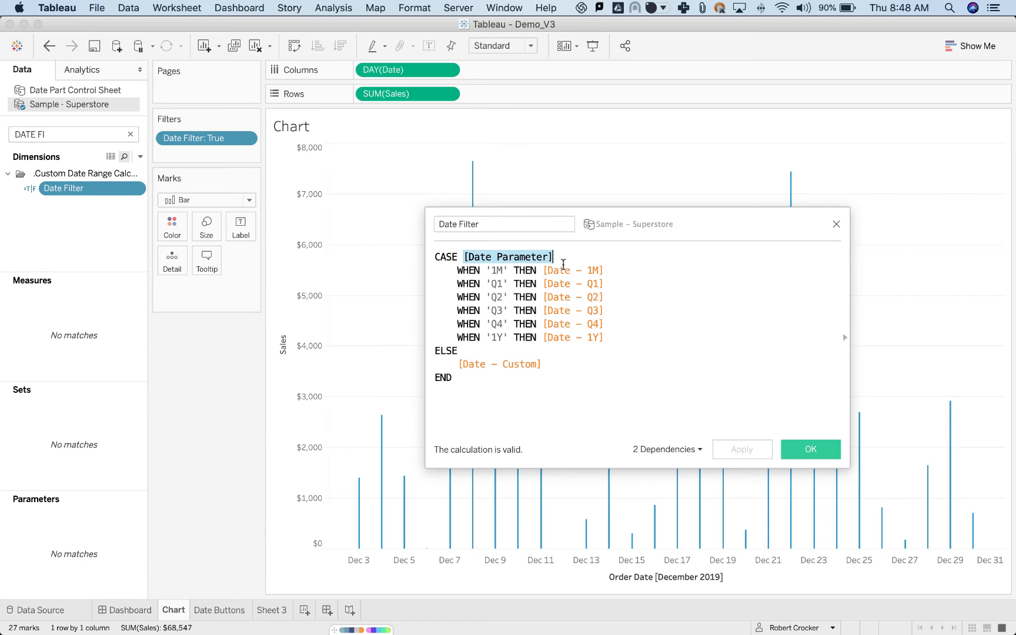
pyautogui.click(571, 257)
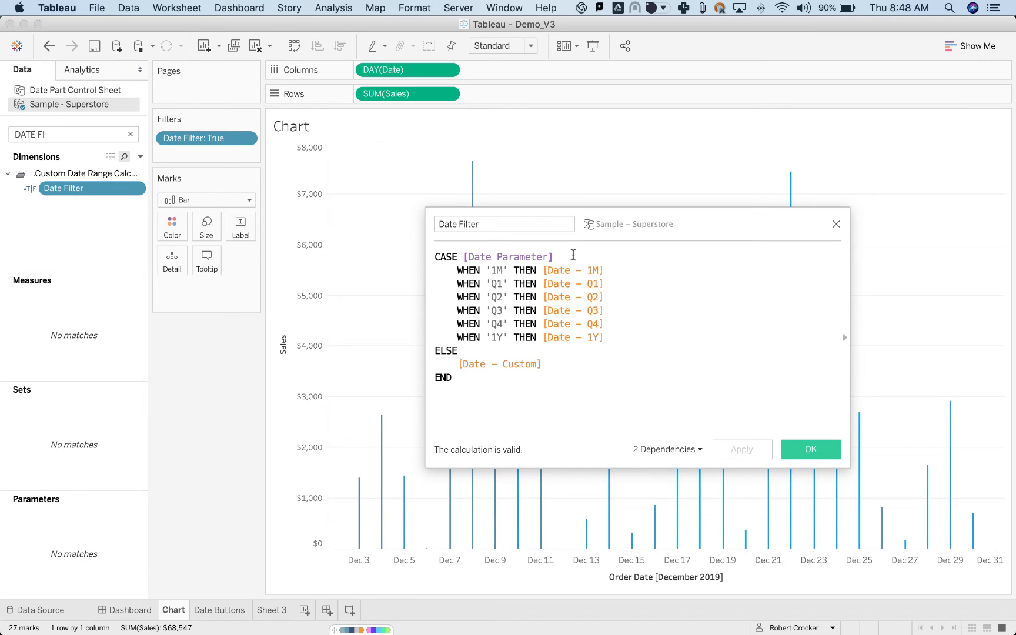
# Examine the 1M, Q1 to Q4 and 1Y cases and the Date - Custom fallback in Date Filter, and close the calculation.
pyautogui.moveTo(493, 272); pyautogui.dragTo(503, 269)
pyautogui.moveTo(547, 270); pyautogui.dragTo(604, 271)
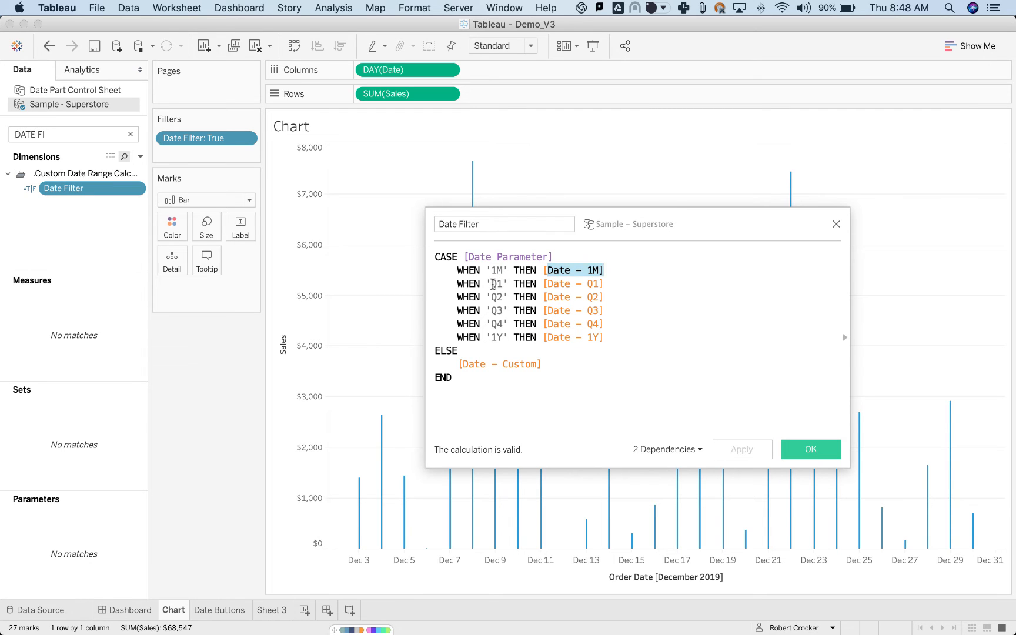
pyautogui.moveTo(491, 284); pyautogui.dragTo(498, 284)
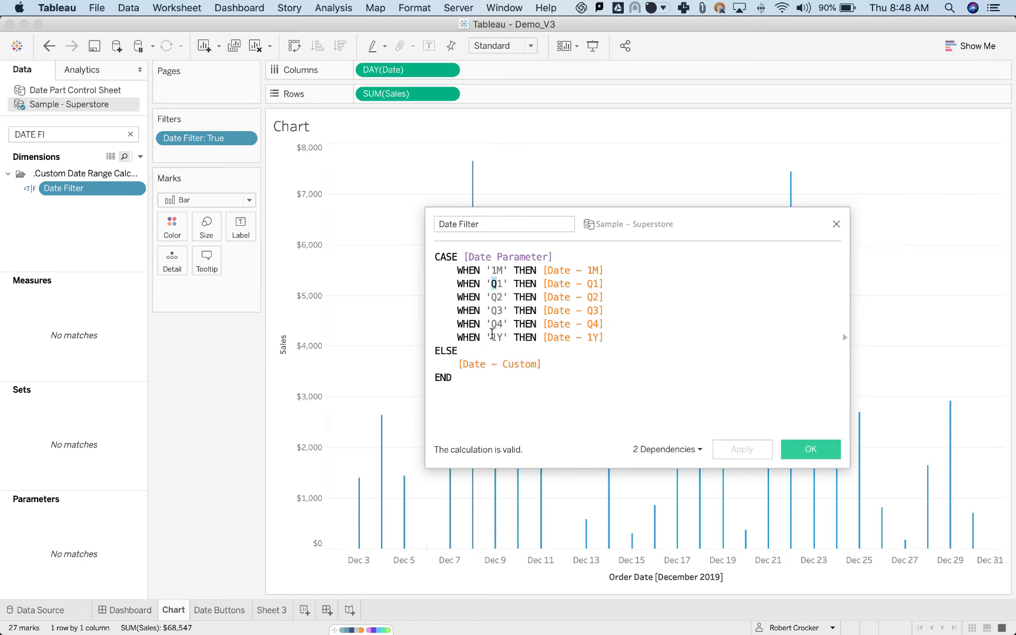
pyautogui.moveTo(492, 337); pyautogui.dragTo(506, 337)
pyautogui.moveTo(451, 365); pyautogui.dragTo(567, 367)
pyautogui.click(567, 367)
pyautogui.moveTo(491, 270); pyautogui.dragTo(503, 332)
pyautogui.click(507, 337)
pyautogui.moveTo(458, 364); pyautogui.dragTo(562, 364)
pyautogui.click(571, 365)
pyautogui.click(838, 226)
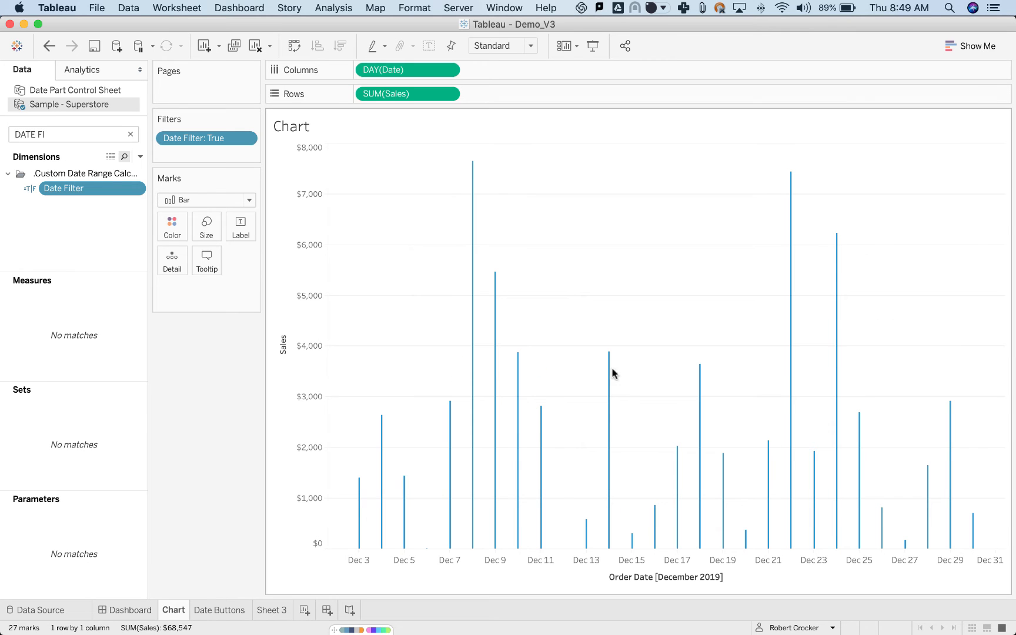
# Search the fields for DATE, show the Date Parameter control on the Chart sheet and clear its value.
pyautogui.click(130, 134)
pyautogui.write('DATE')
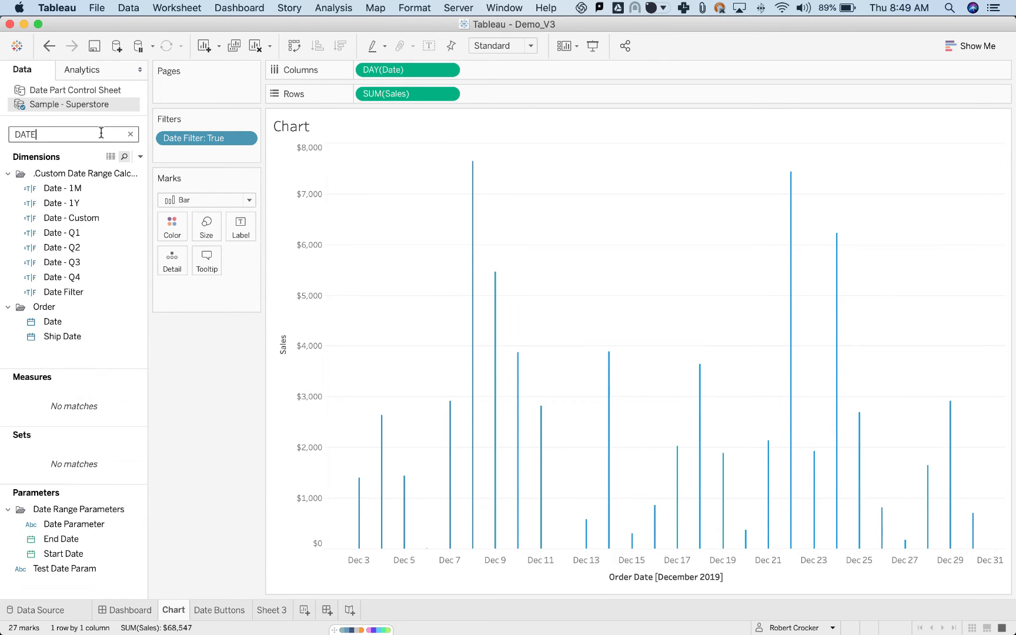
pyautogui.click(58, 523)
pyautogui.rightClick(58, 523)
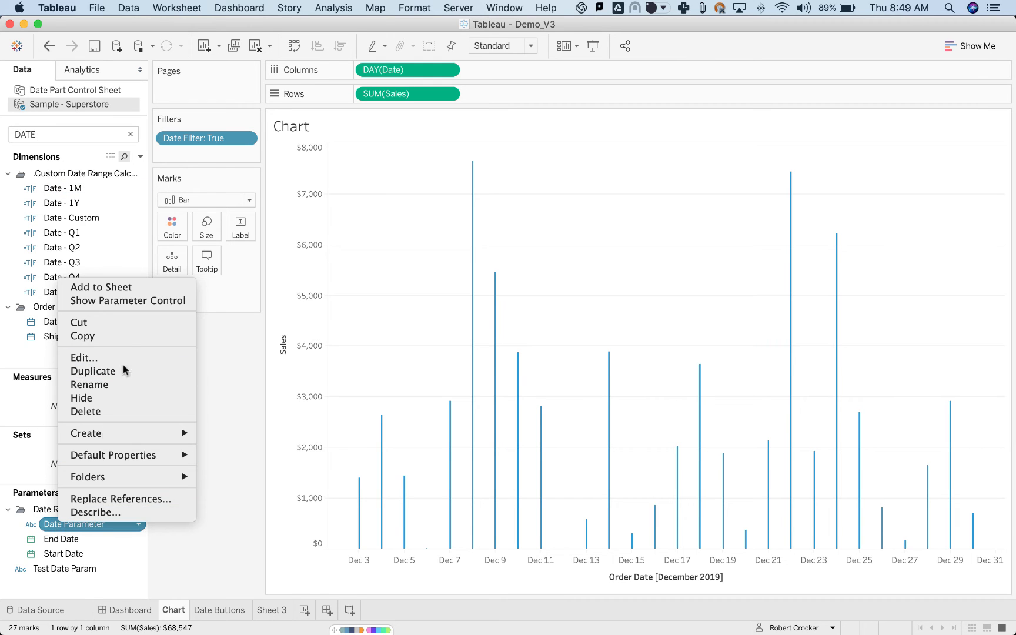
pyautogui.click(124, 302)
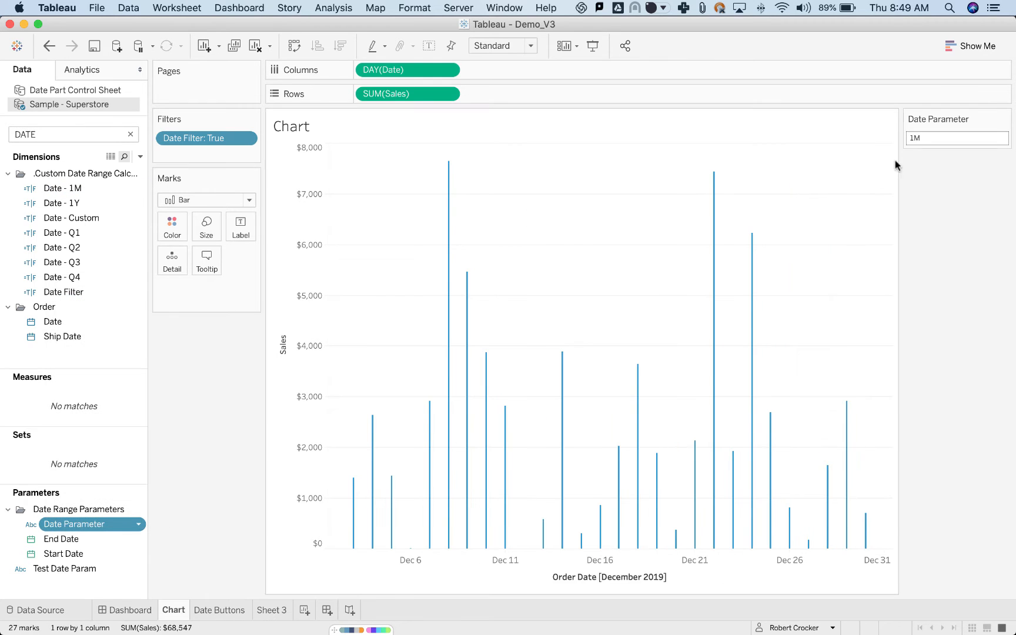
pyautogui.click(925, 138)
pyautogui.press('BackSpace')
pyautogui.press('Return')
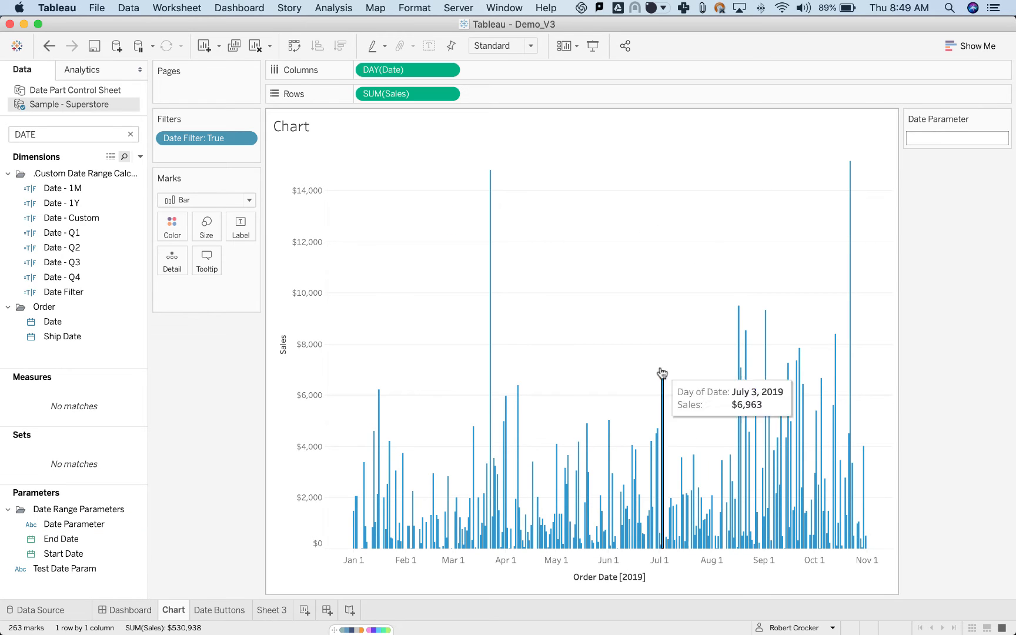
# Show the Start Date parameter control on the Chart sheet and set it to 3/1/2019.
pyautogui.click(57, 555)
pyautogui.rightClick(58, 554)
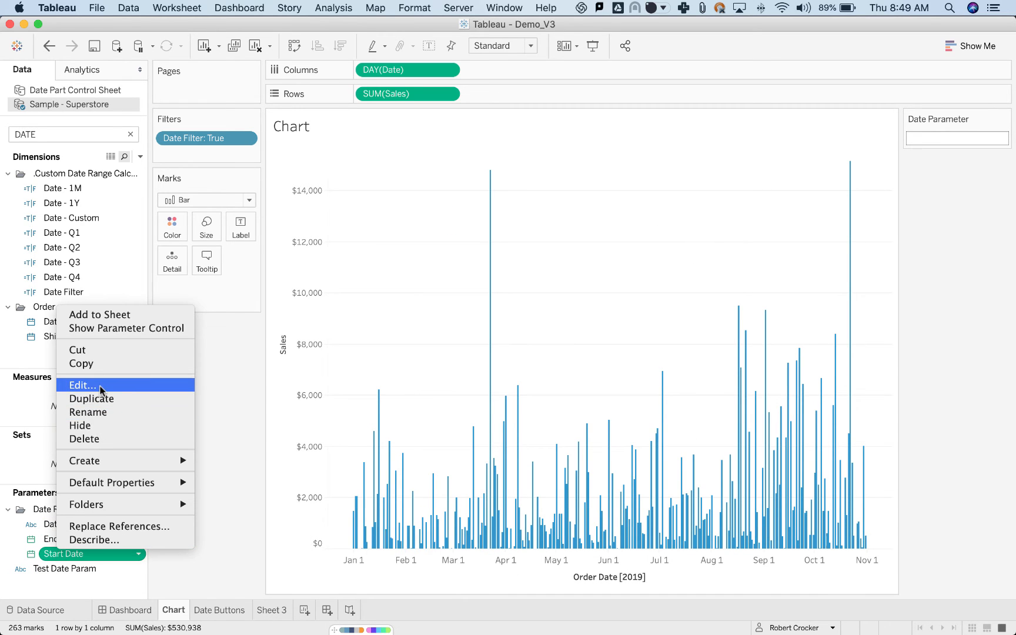
pyautogui.click(101, 328)
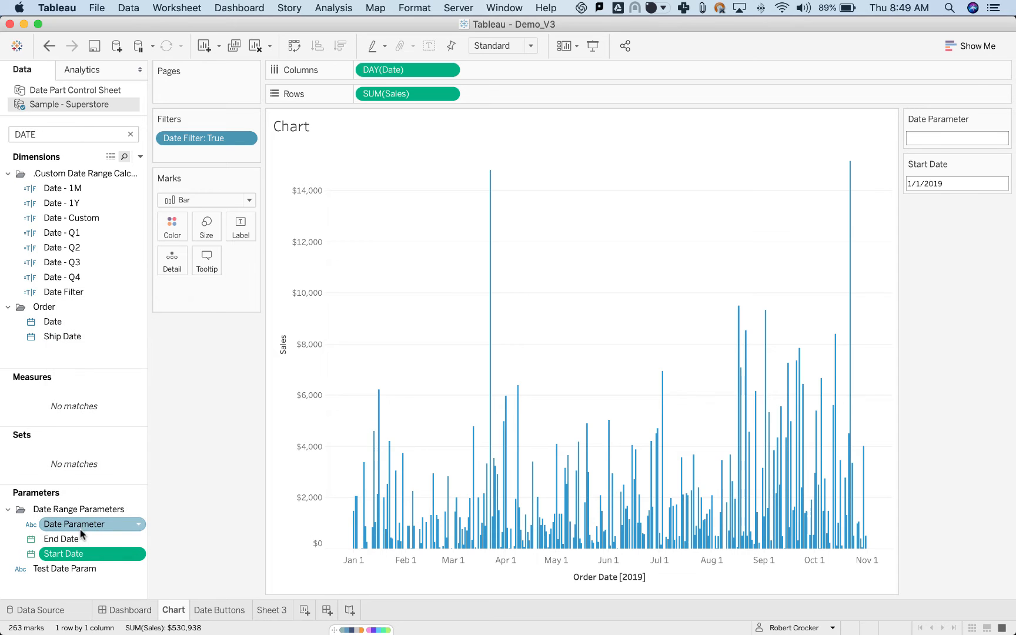
pyautogui.click(965, 184)
pyautogui.click(996, 199)
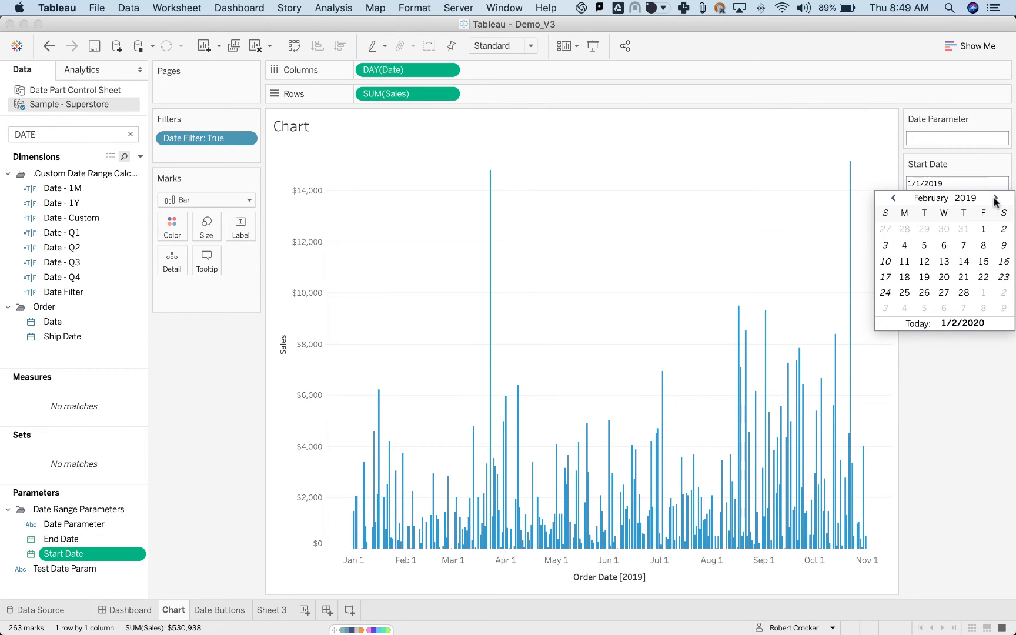
pyautogui.click(995, 198)
pyautogui.click(984, 230)
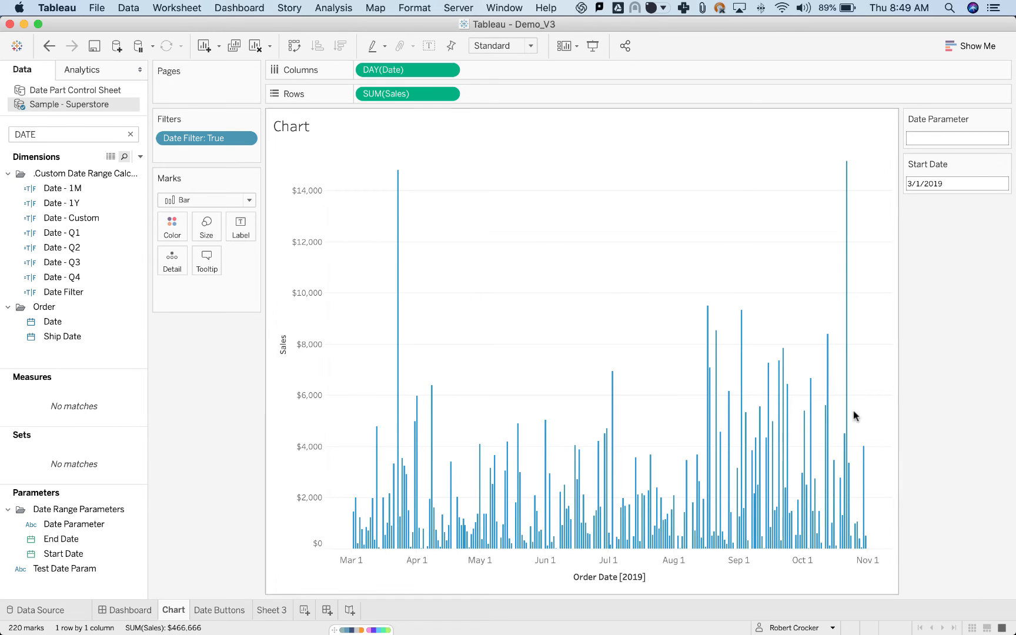
# Search the fields for DATE F and reopen the Date Filter calculation.
pyautogui.click(41, 133)
pyautogui.doubleClick(41, 133)
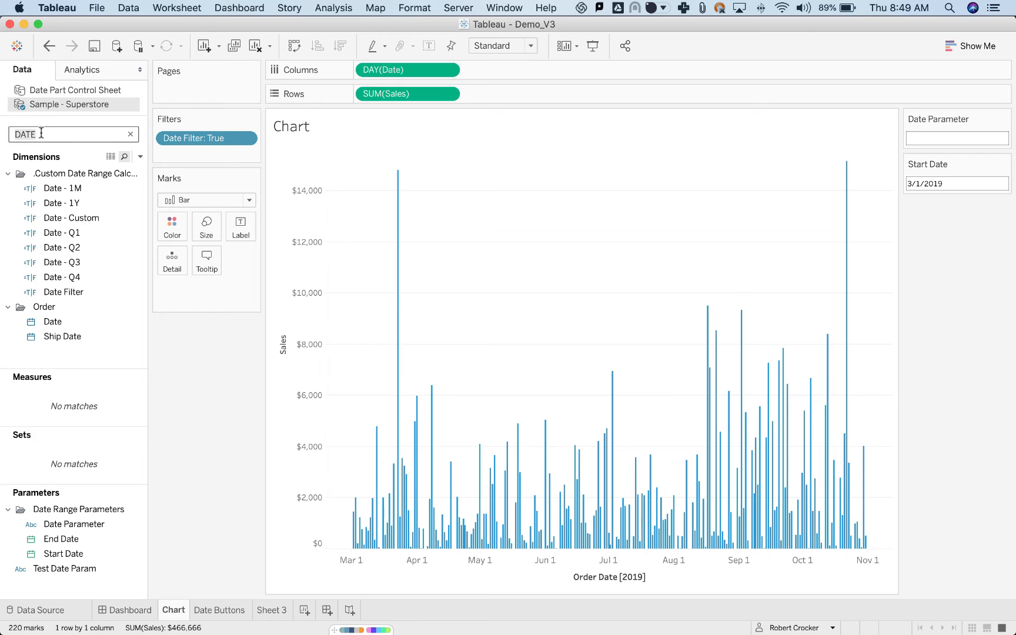
pyautogui.press('BackSpace')
pyautogui.write('DATE F')
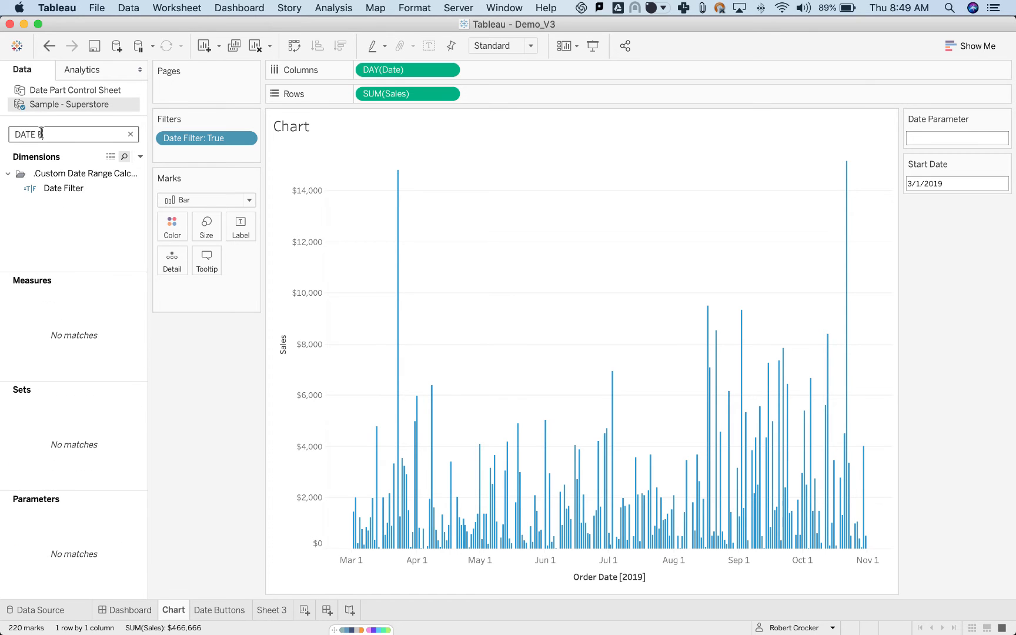
pyautogui.rightClick(63, 188)
pyautogui.click(122, 270)
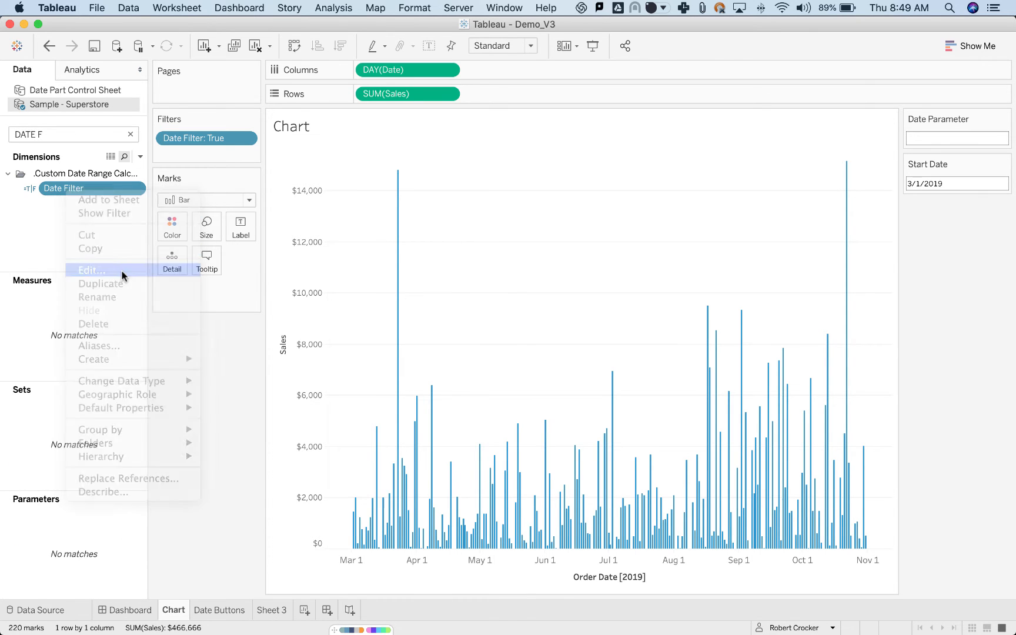
# Set the Date Parameter to 1M.
pyautogui.click(948, 137)
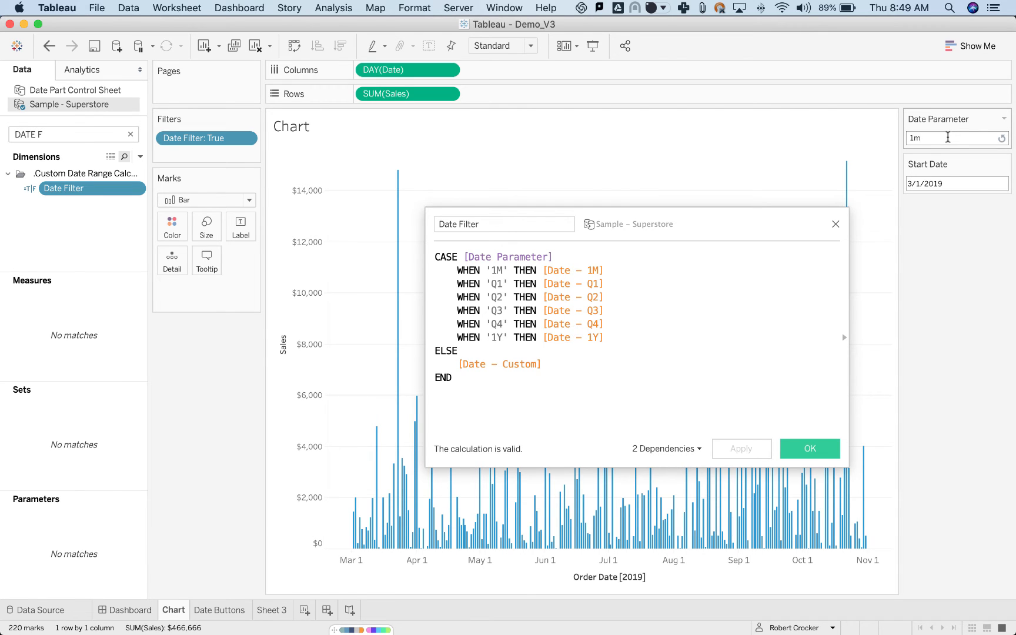
pyautogui.write('1M')
pyautogui.press('Return')
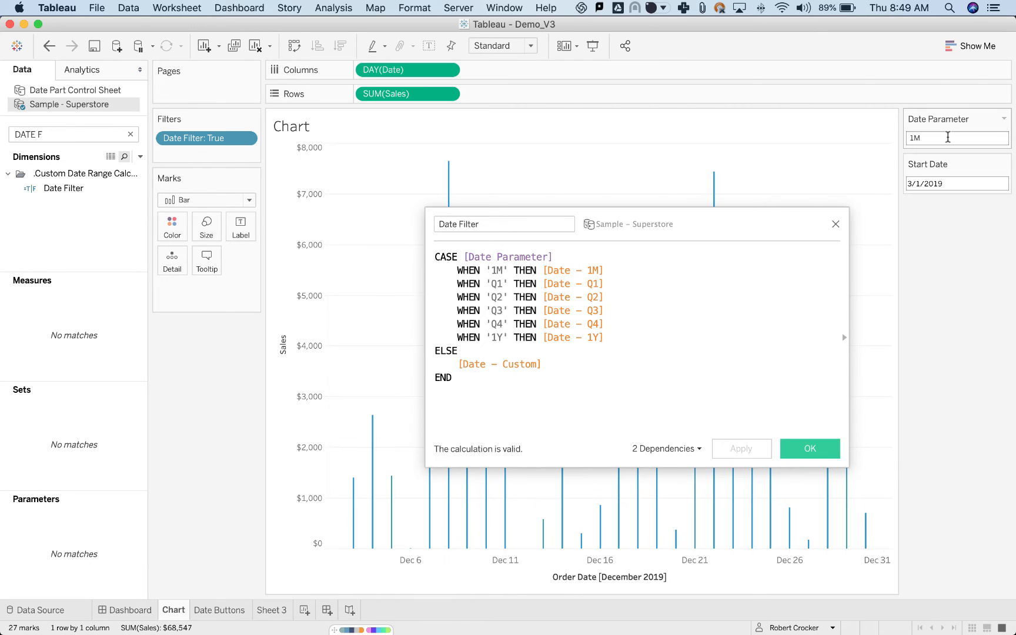
# Set the Date Parameter to CUSTOM and close the Date Filter calculation.
pyautogui.doubleClick(973, 136)
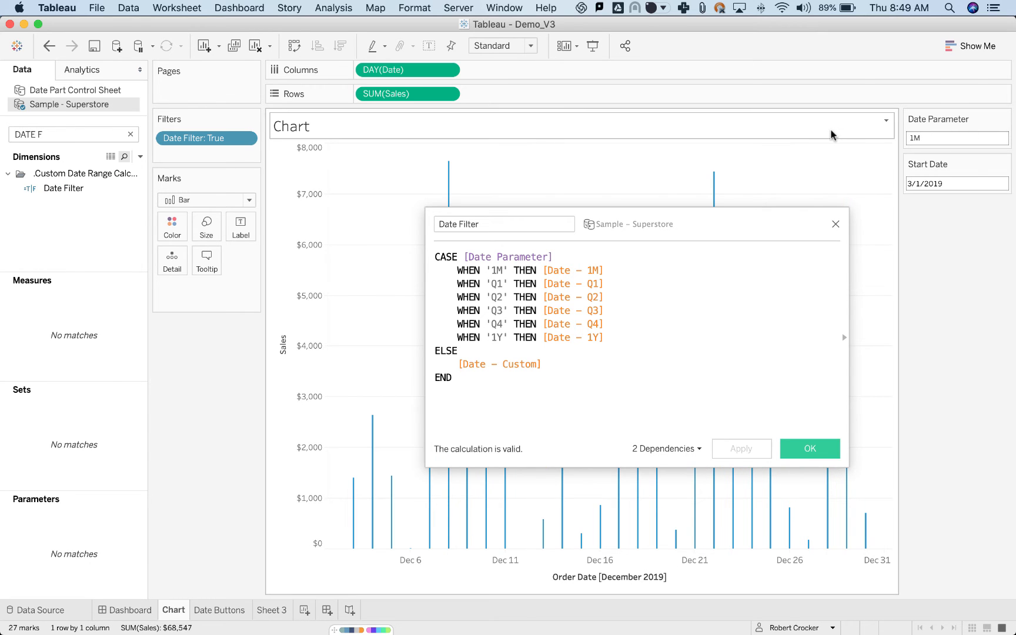
pyautogui.moveTo(925, 134); pyautogui.dragTo(881, 134)
pyautogui.write('CUSTO')
pyautogui.press('Return')
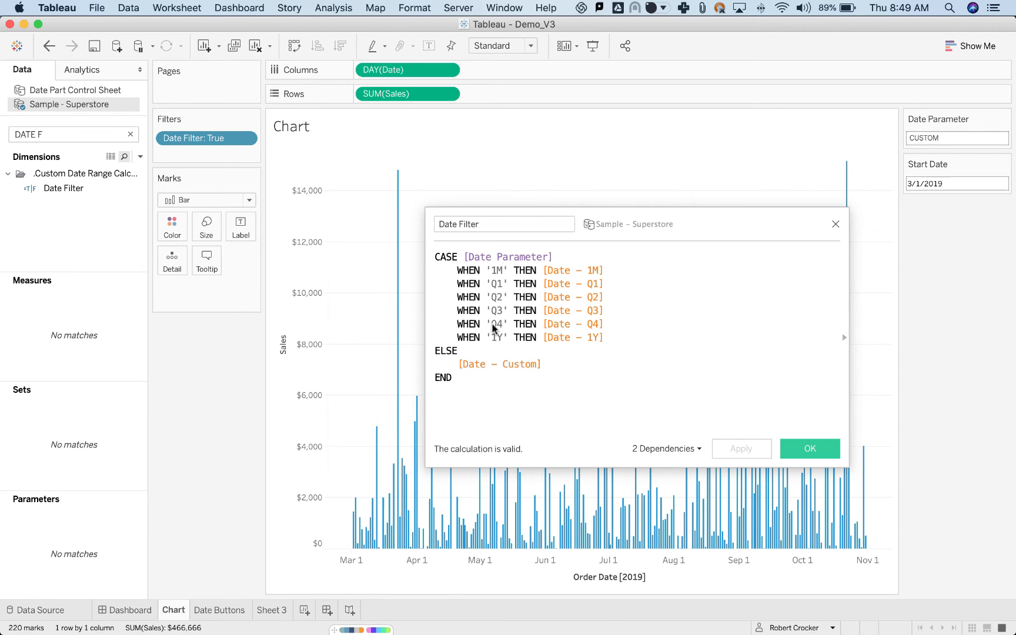
pyautogui.click(836, 224)
pyautogui.click(837, 224)
# Reopen the Date Filter calculation, clear the field search and open the Date - 1M calculation.
pyautogui.rightClick(77, 189)
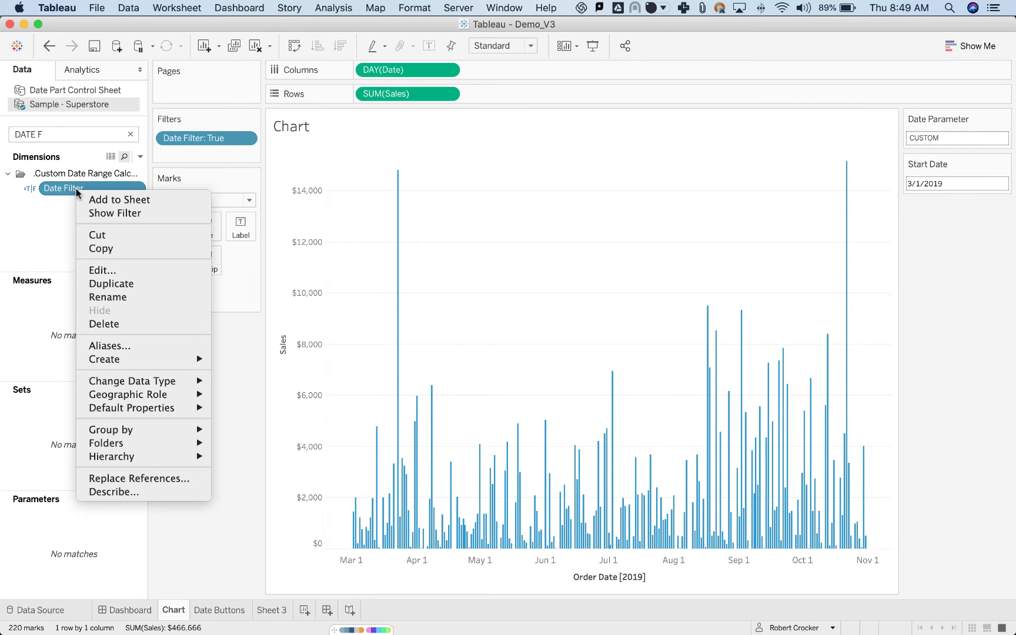
pyautogui.click(121, 270)
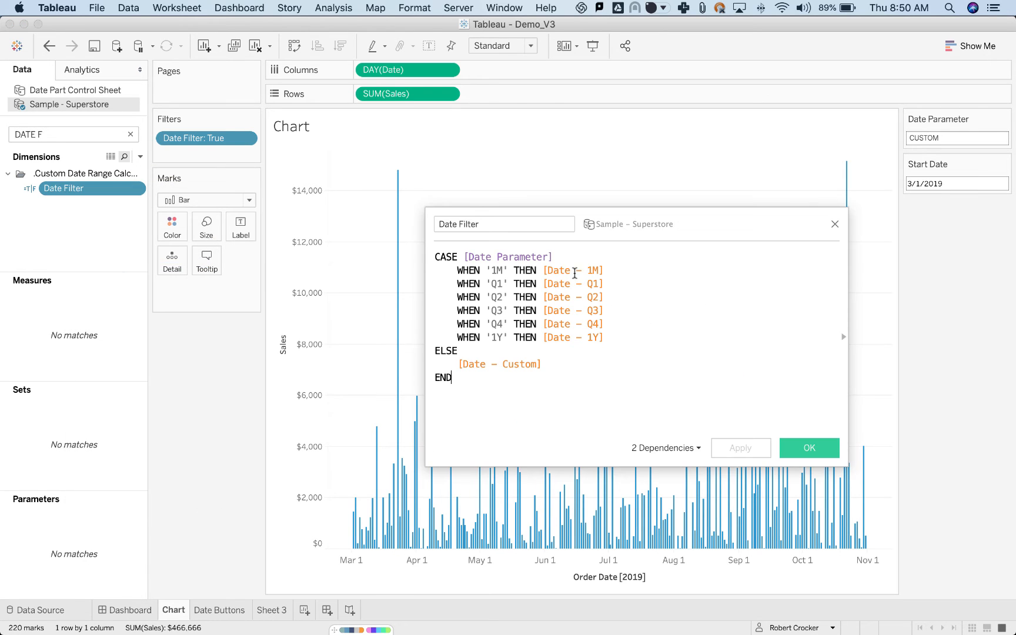
pyautogui.click(130, 134)
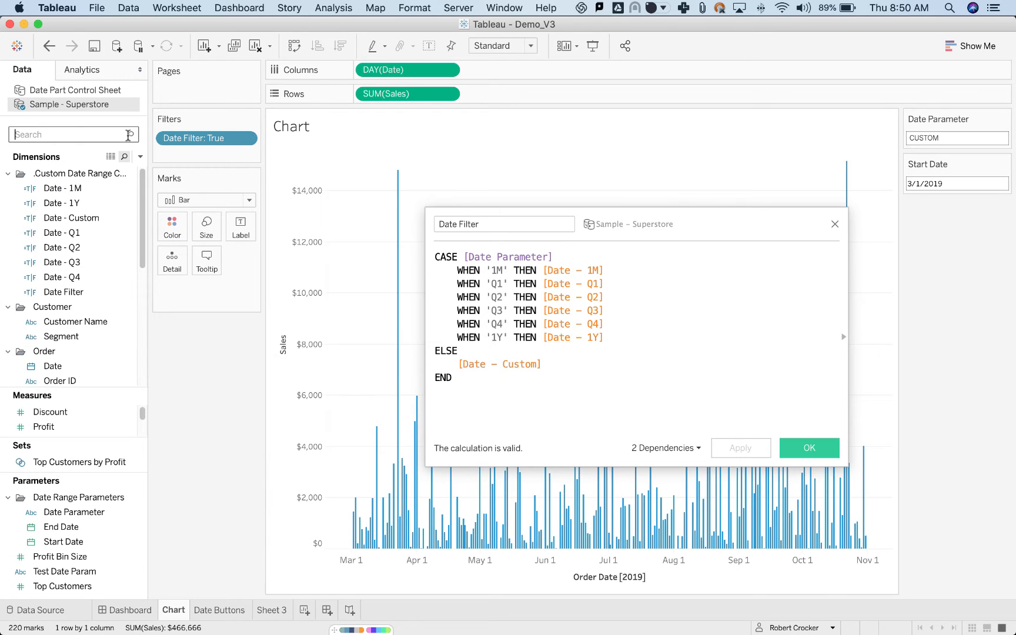
pyautogui.click(94, 194)
pyautogui.rightClick(95, 194)
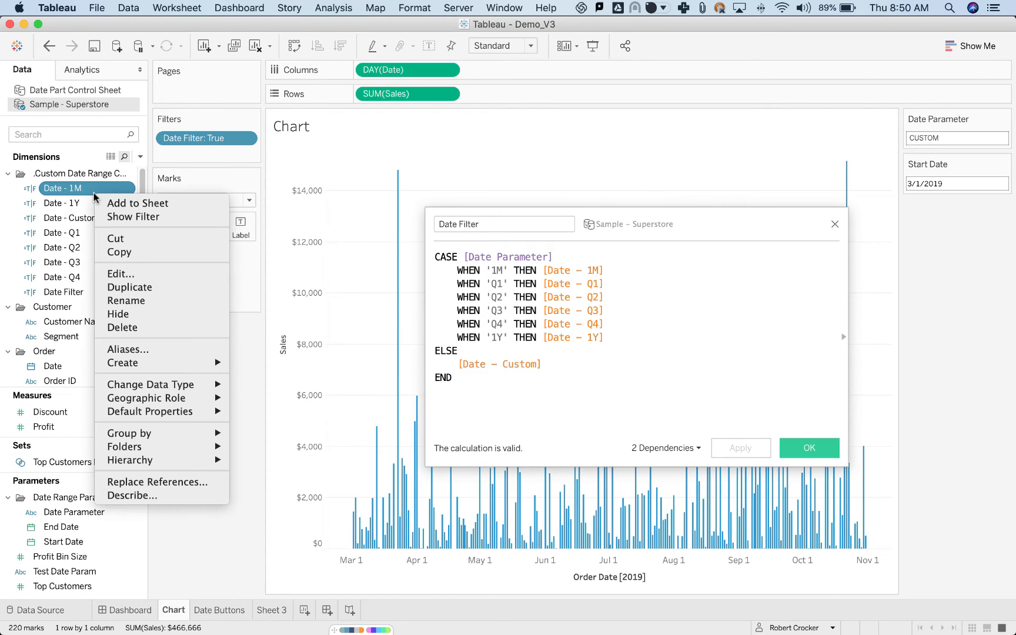
pyautogui.click(149, 275)
# Delete the commented-out DATEADD line with the fixed date 2019-09-01 from the Date - 1M calculation.
pyautogui.click(668, 356)
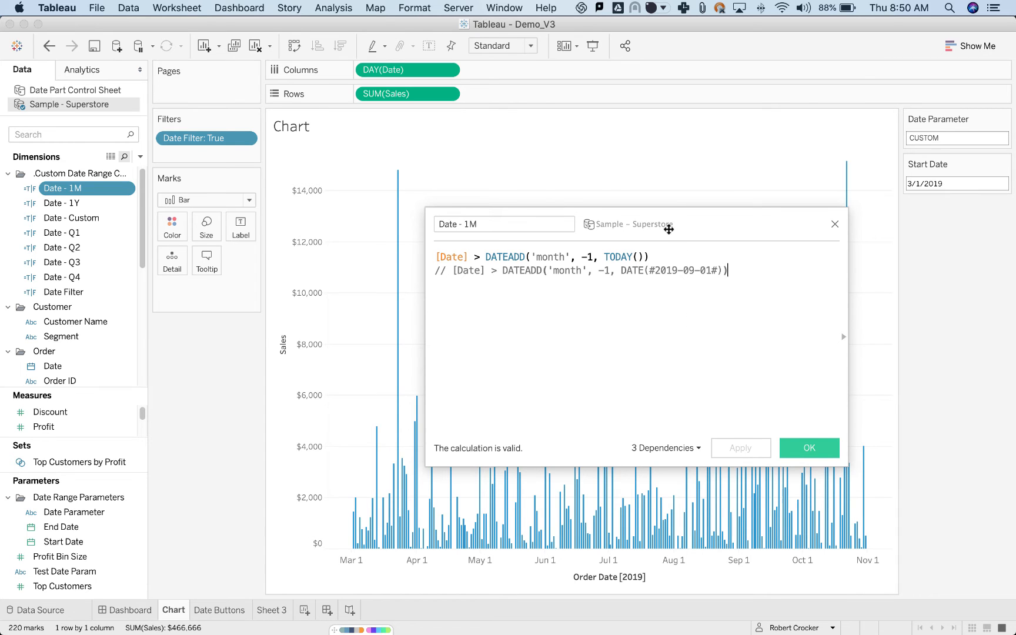
pyautogui.moveTo(669, 230); pyautogui.dragTo(669, 262)
pyautogui.press('super+a')
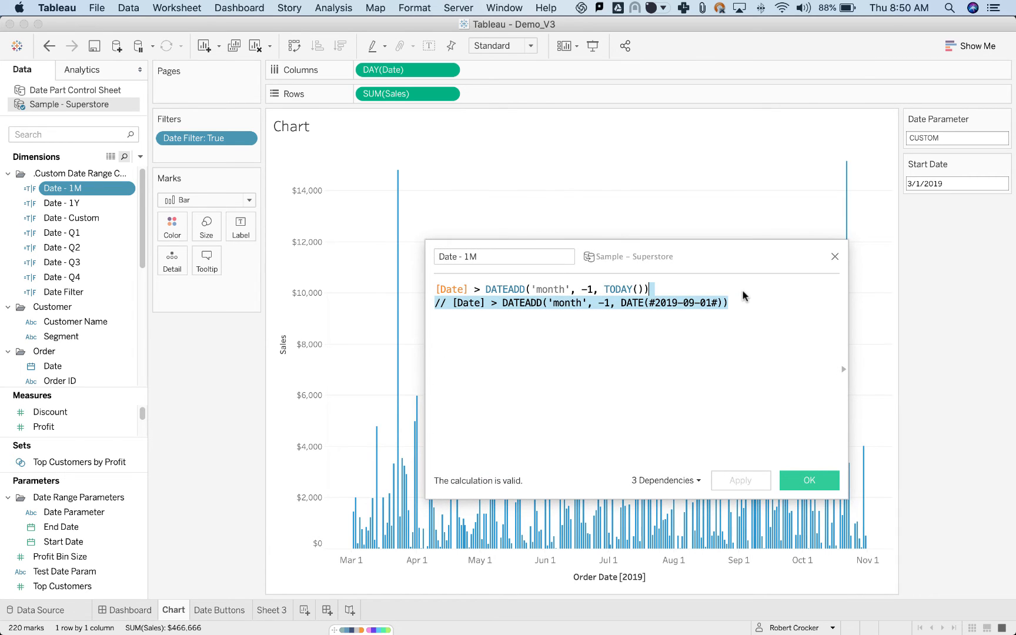
pyautogui.write("[Date] > DATEADD('month', -1, TODAY())")
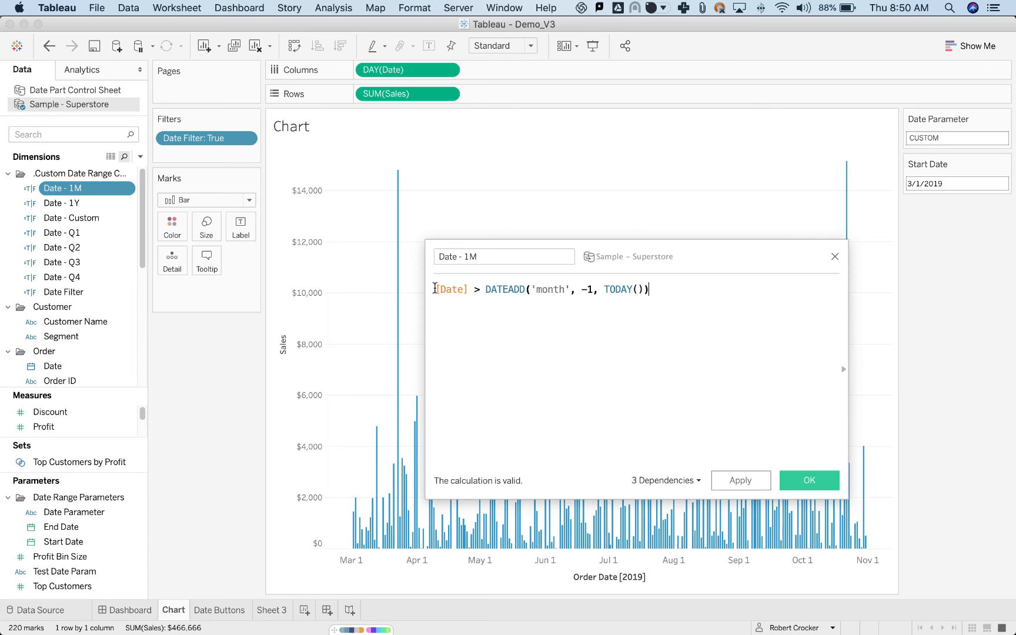
# Examine the date field, comparison operator and DATEADD arguments in the Date - 1M formula, and open the Date - 1Y calculation.
pyautogui.moveTo(435, 289); pyautogui.dragTo(467, 289)
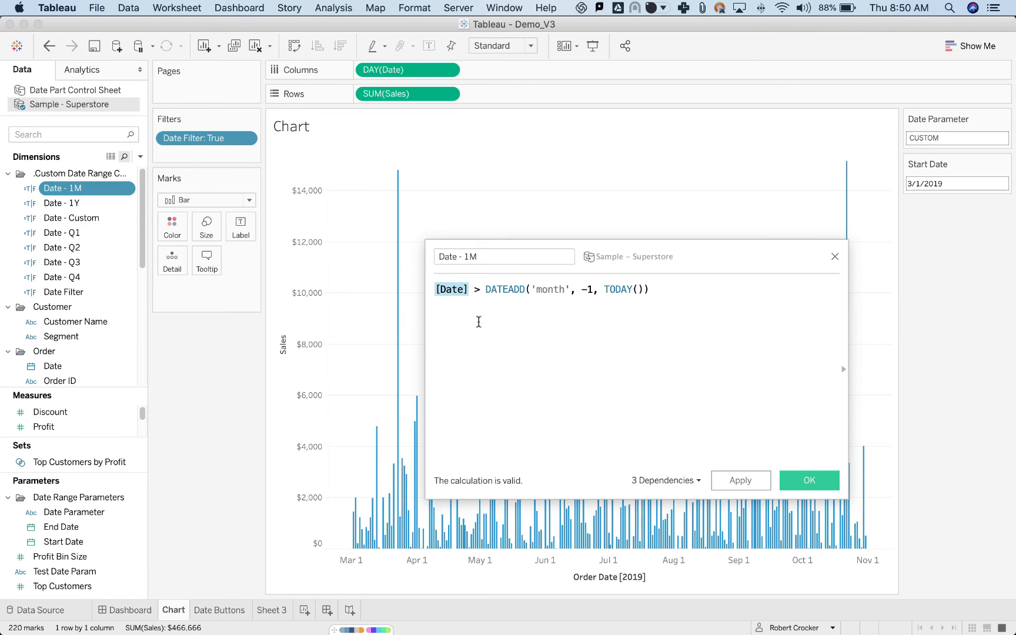
pyautogui.doubleClick(476, 288)
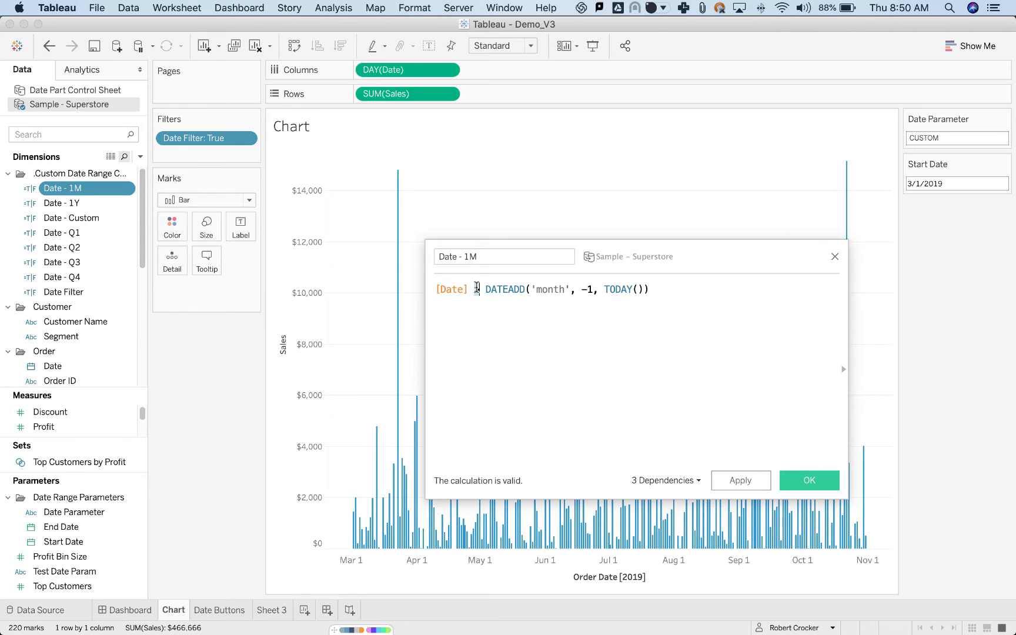
pyautogui.click(487, 374)
pyautogui.click(547, 288)
pyautogui.click(577, 289)
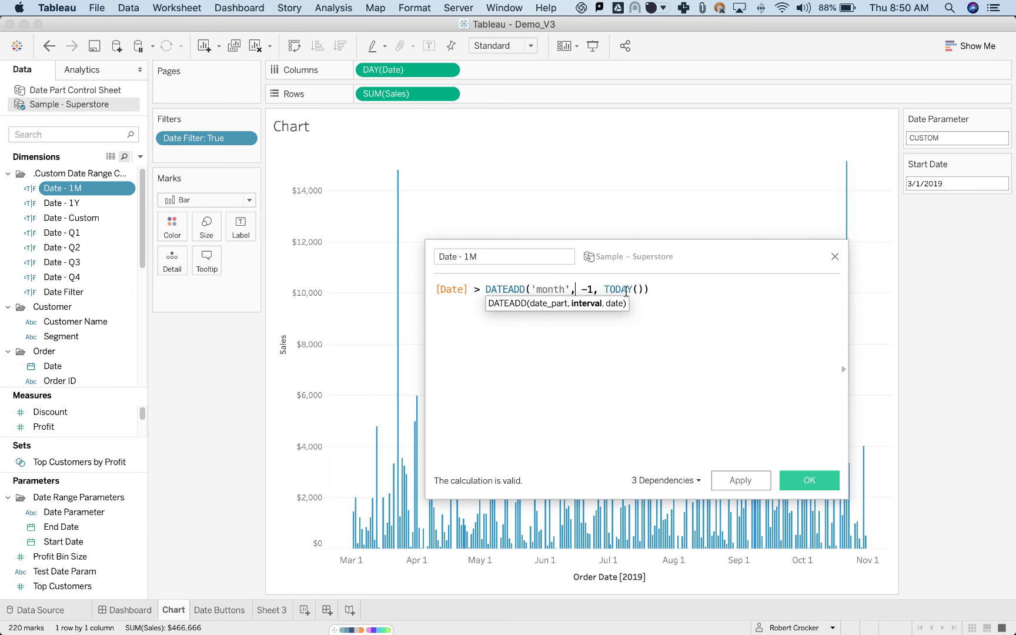
pyautogui.click(625, 292)
pyautogui.click(683, 297)
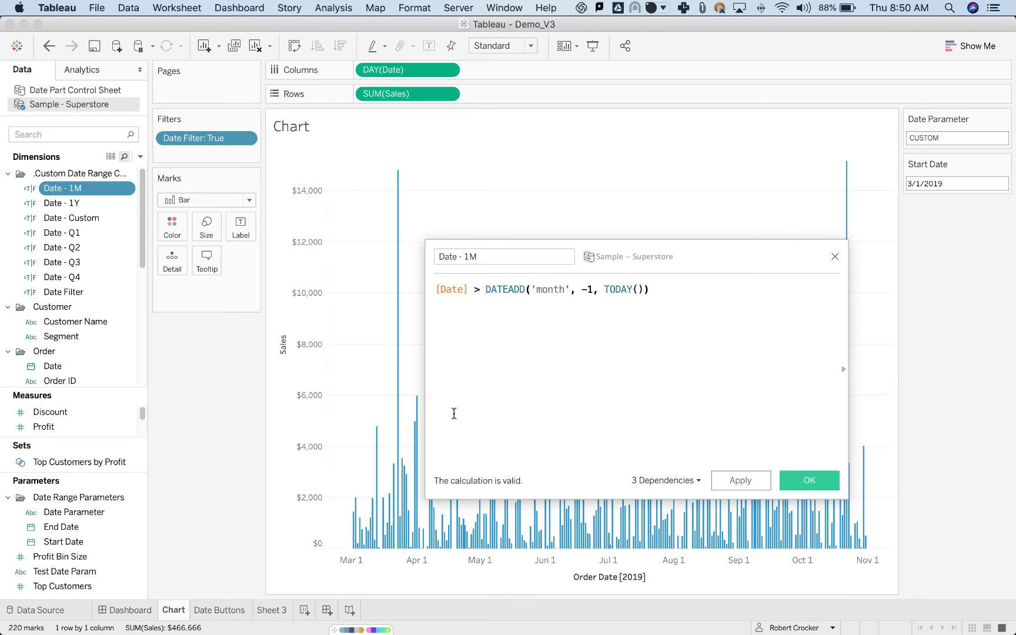
pyautogui.rightClick(77, 206)
pyautogui.click(103, 287)
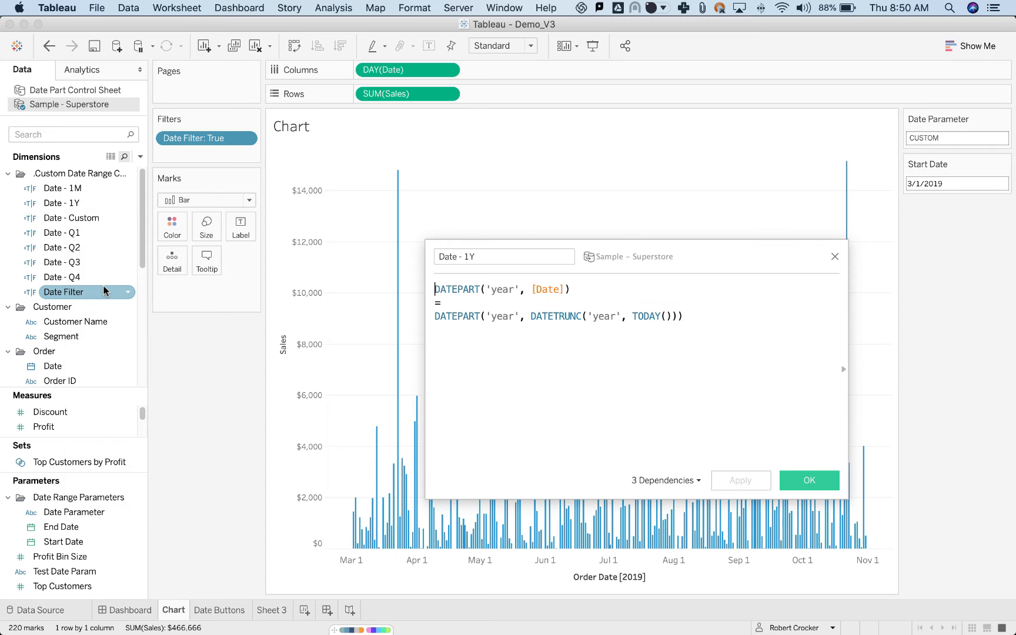
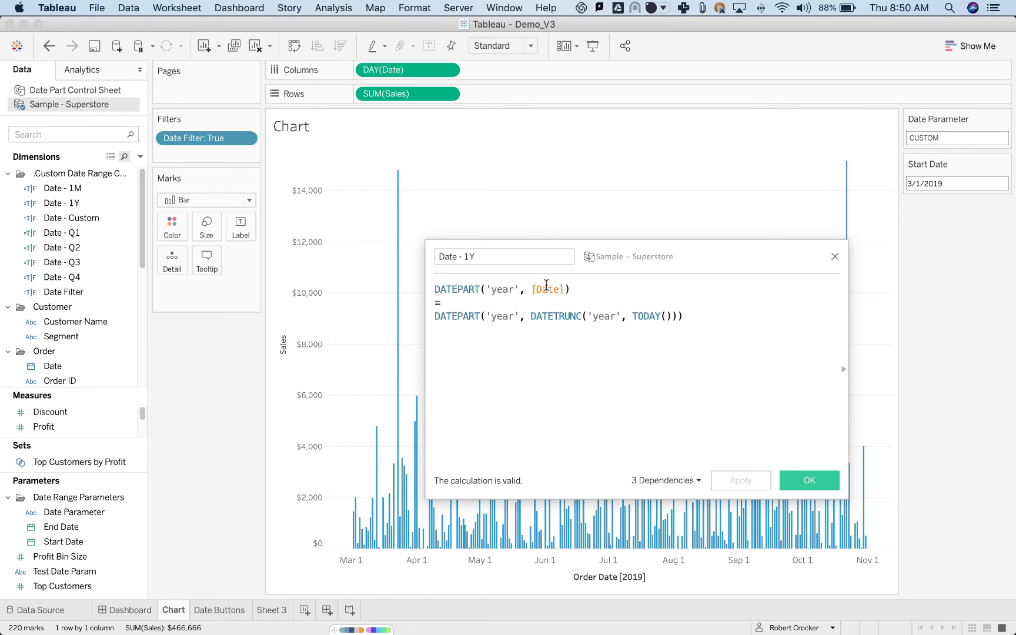
# Examine the date field and the year comparison against TODAY() in the Date - 1Y formula.
pyautogui.moveTo(534, 289); pyautogui.dragTo(569, 289)
pyautogui.click(578, 285)
pyautogui.click(721, 316)
# Try the value 1Y in the Date Parameter, restore it to CUSTOM and close the Date - 1Y calculation.
pyautogui.click(955, 137)
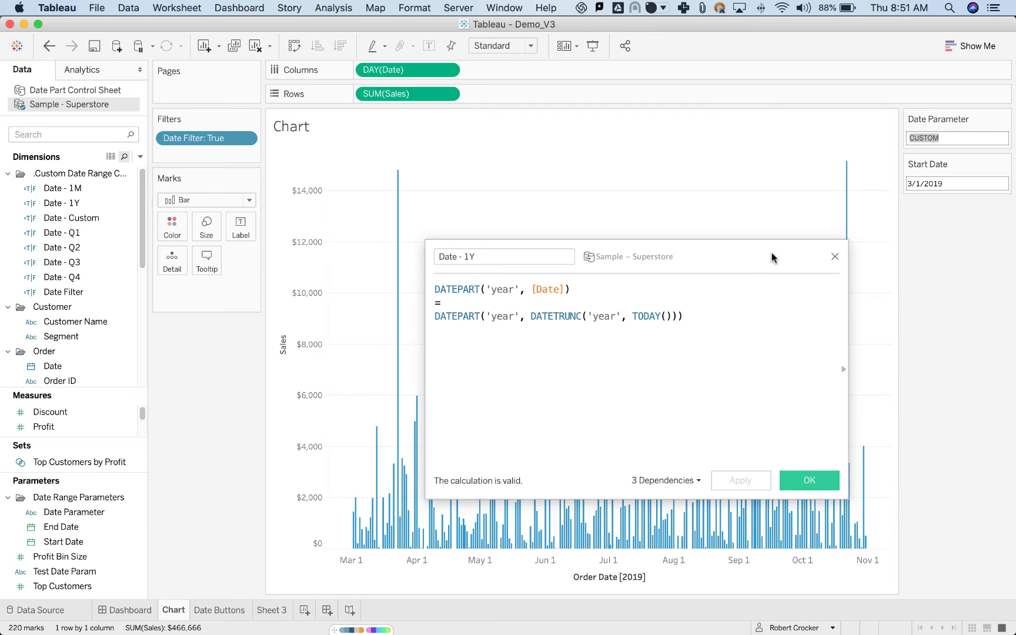
pyautogui.write('1Y')
pyautogui.press('Return')
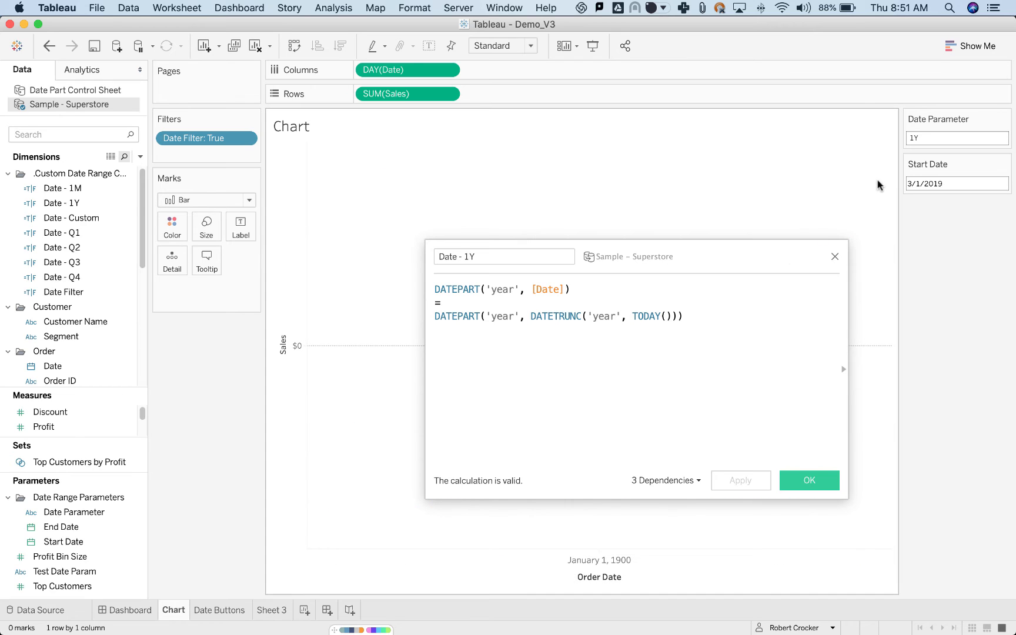
pyautogui.click(919, 139)
pyautogui.write('Q')
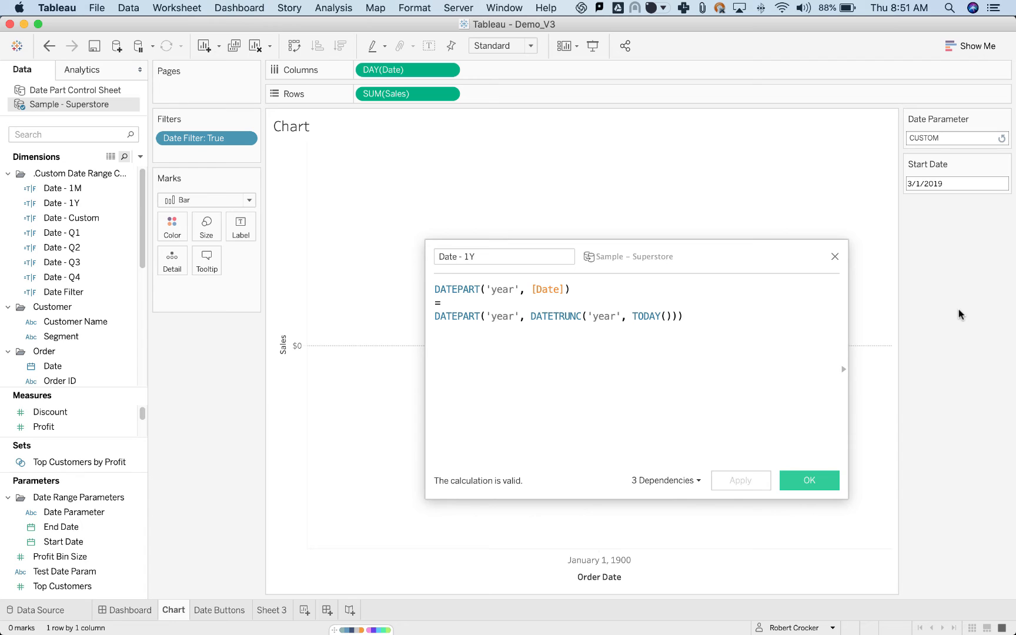
pyautogui.press('Return')
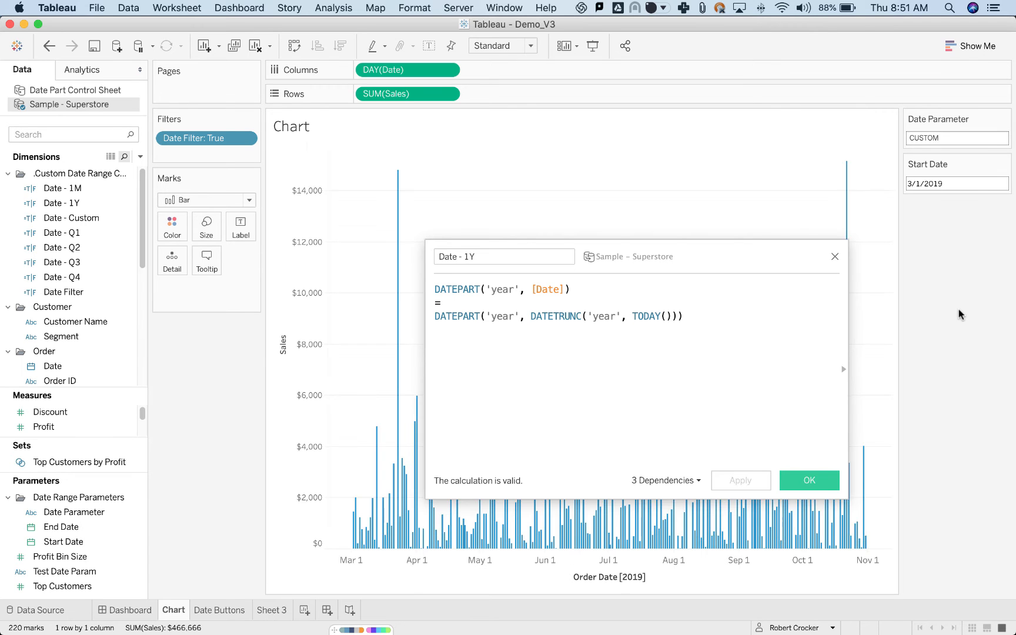
pyautogui.click(817, 482)
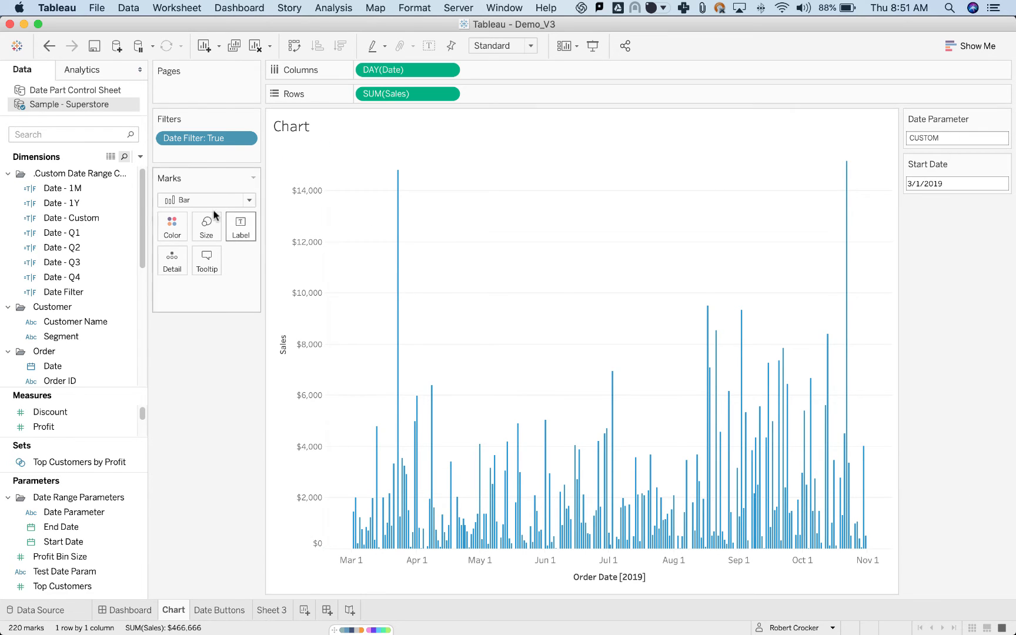
# Search the data fields for DATE F and open the Date Filter calculation for editing.
pyautogui.write('DATE F')
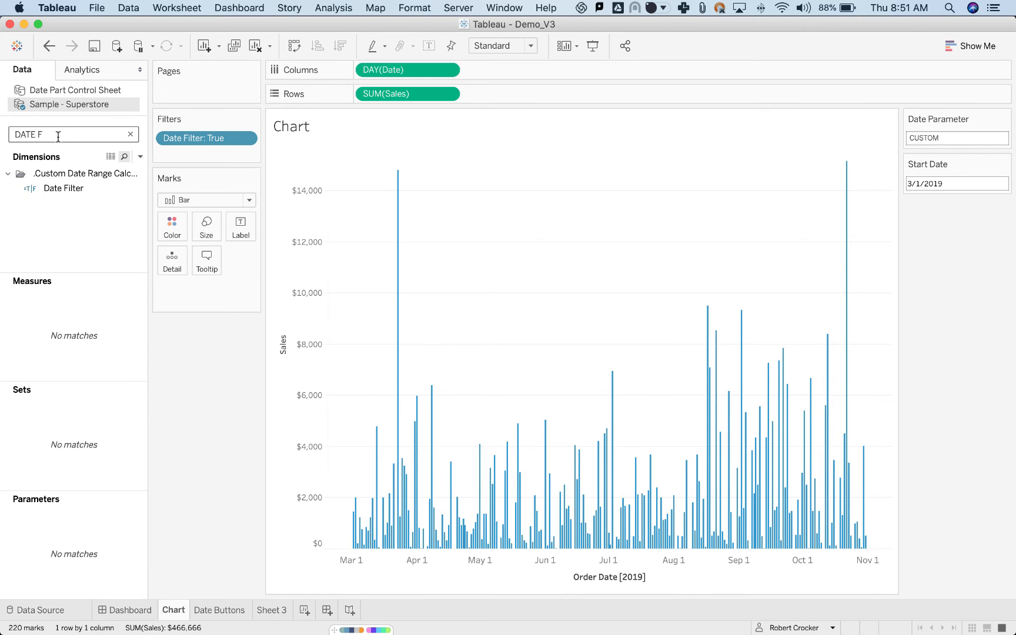
pyautogui.click(64, 189)
pyautogui.rightClick(64, 188)
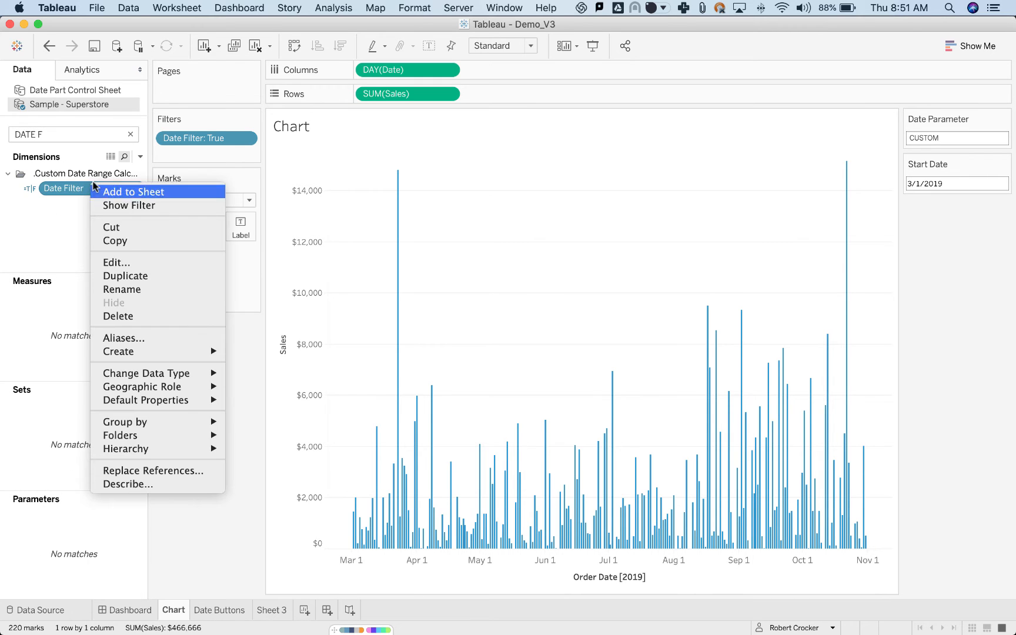
pyautogui.click(100, 263)
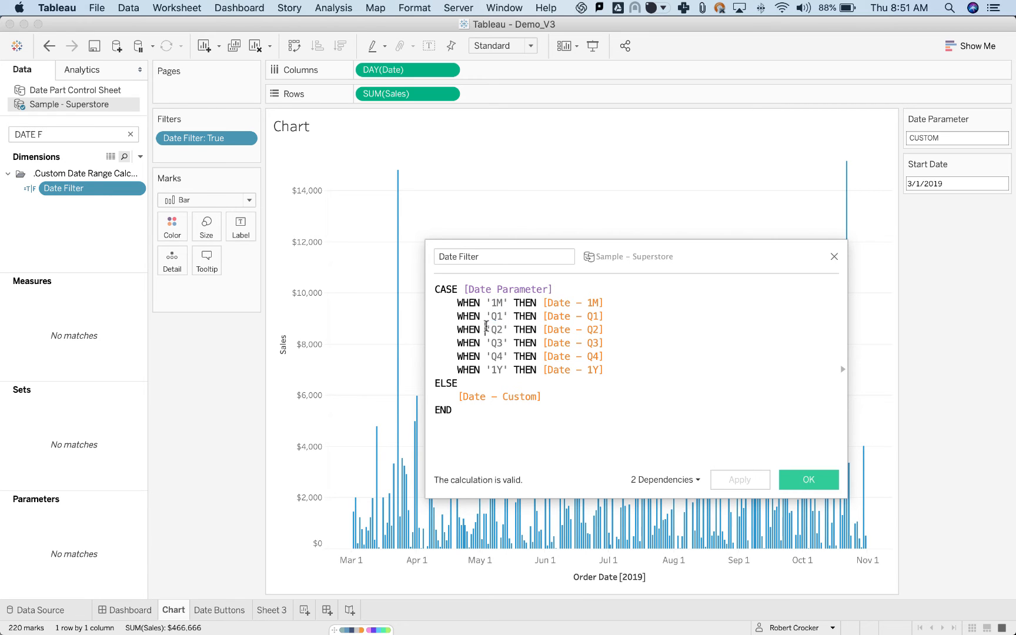
# Review the preset cases and the Date - Custom fallback in the Date Filter formula, and close the calculation.
pyautogui.moveTo(486, 328); pyautogui.dragTo(605, 305)
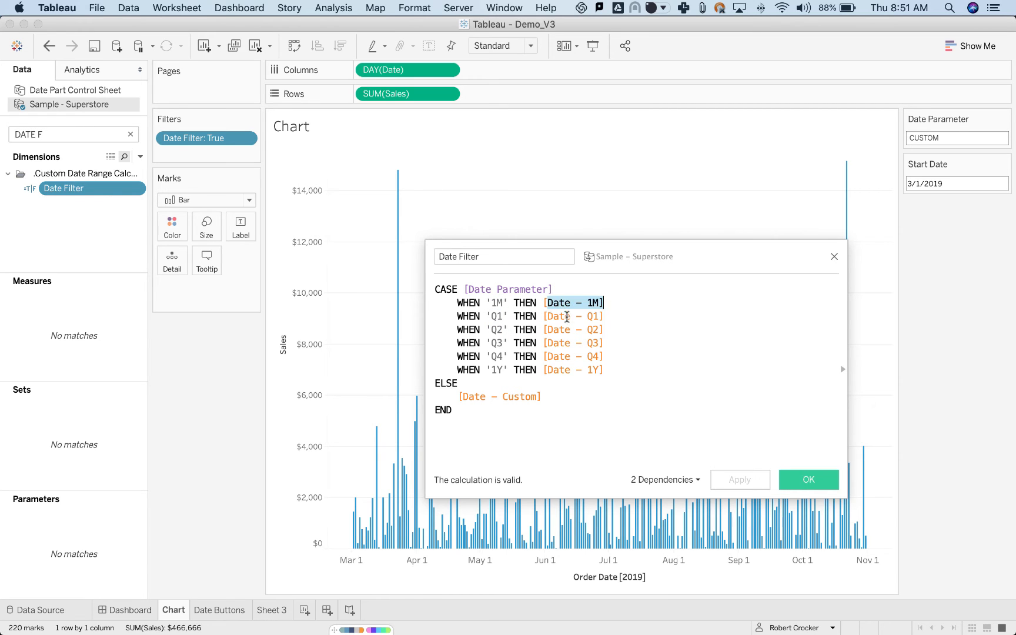
pyautogui.moveTo(546, 318); pyautogui.dragTo(613, 370)
pyautogui.click(547, 398)
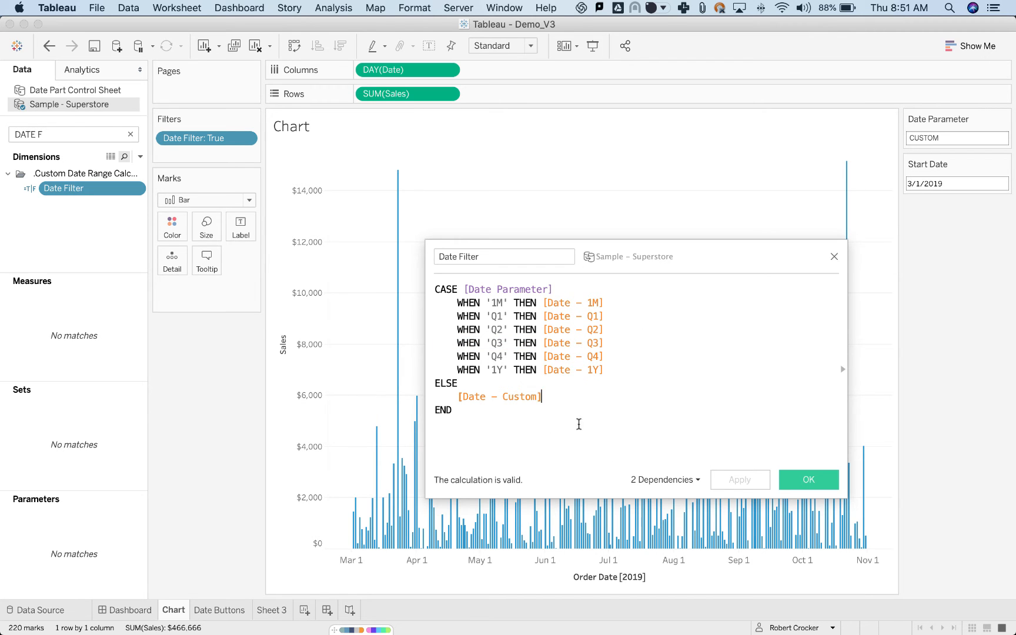
pyautogui.click(807, 479)
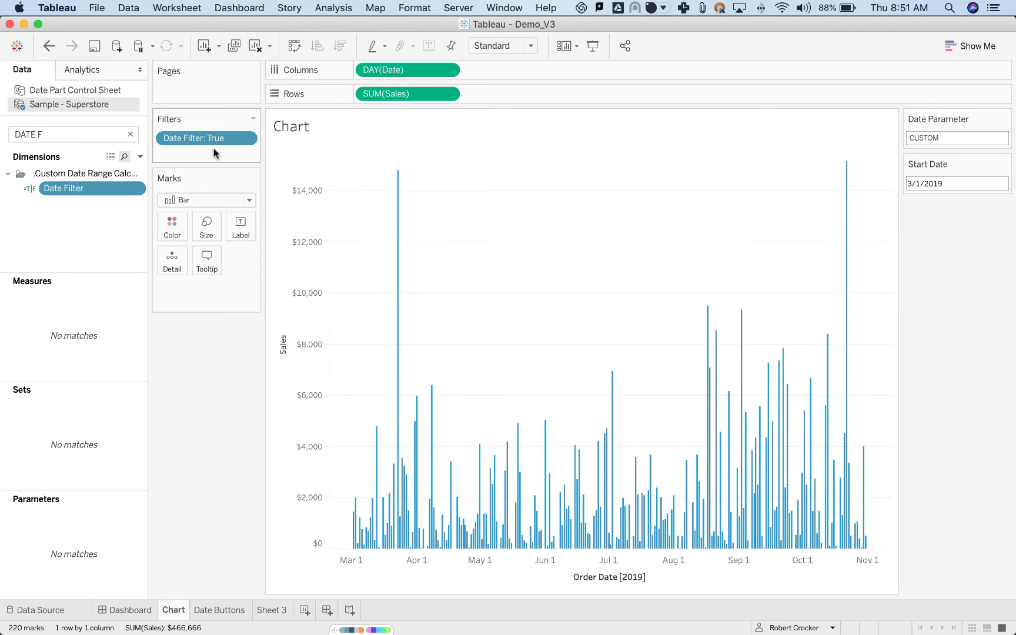
# Open the settings of the Date Filter applied to the Chart sheet, check which values are selected and close them.
pyautogui.click(245, 139)
pyautogui.click(241, 156)
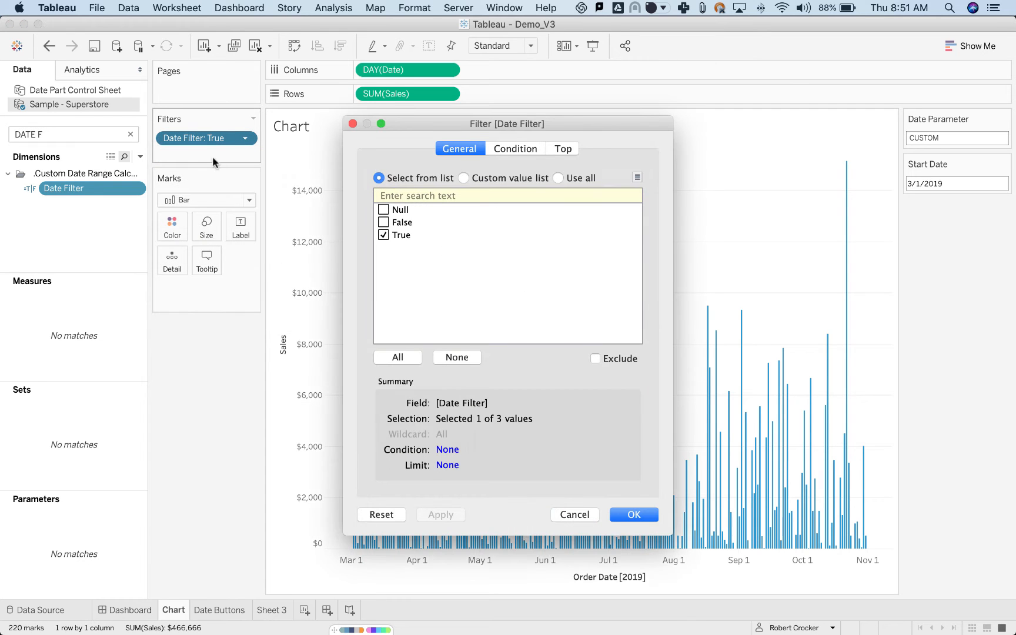
pyautogui.click(353, 124)
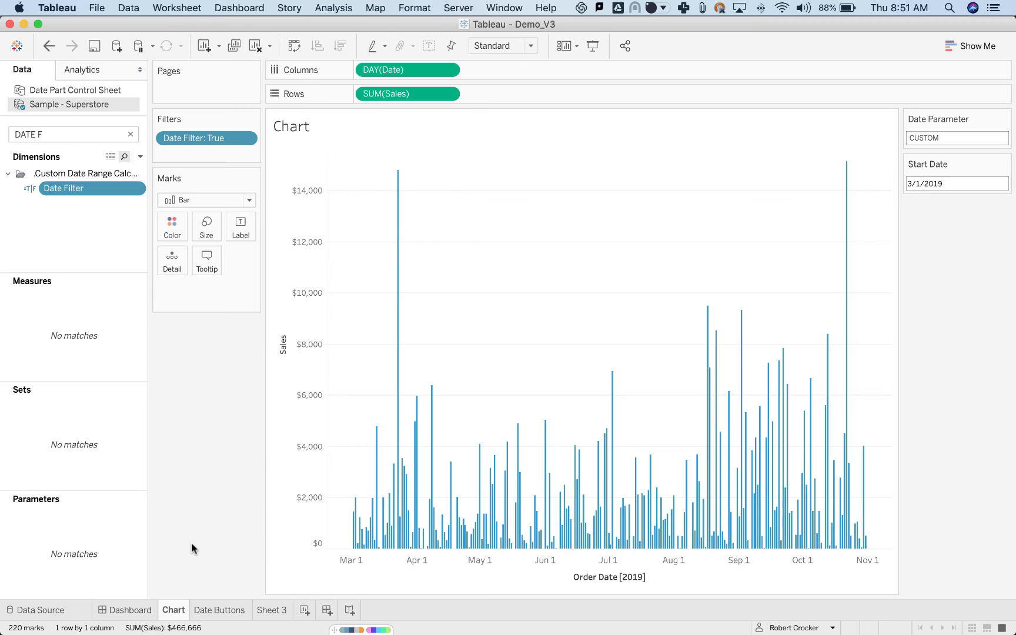
# Go to the Dashboard sheet, deselect the chart and display the available dashboard sheets and objects.
pyautogui.click(144, 612)
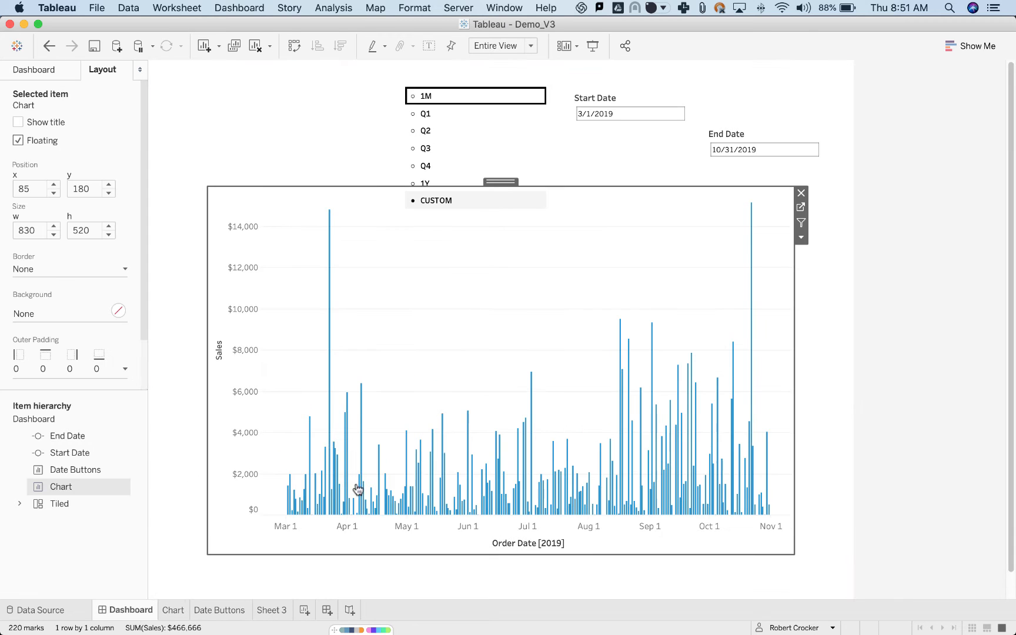
pyautogui.click(984, 342)
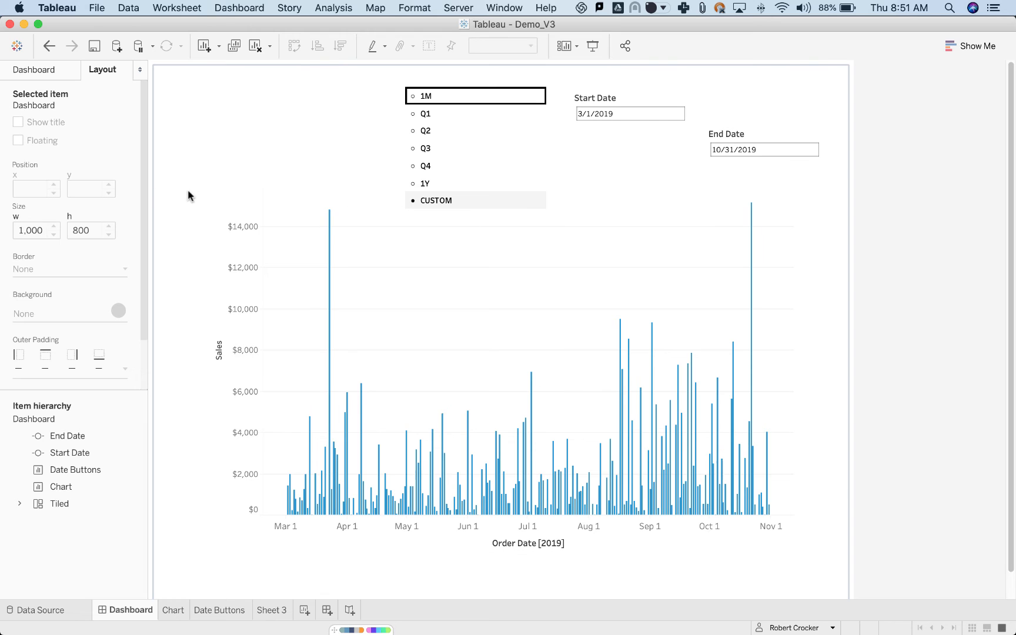
pyautogui.click(34, 70)
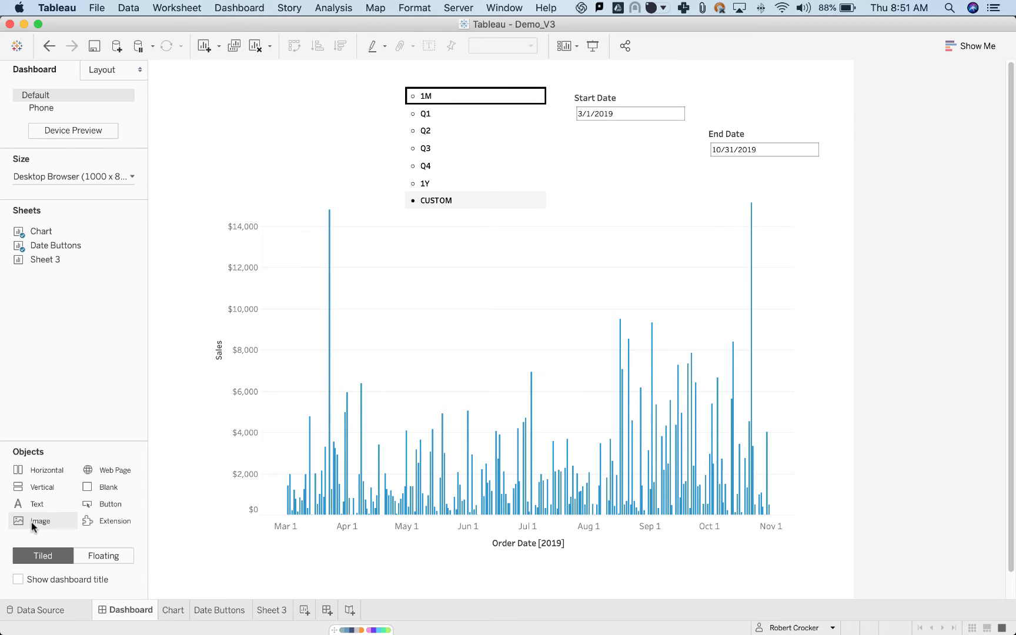
# Switch to Figma, select Frame 2 with the DATE PRESETS DEMO title and start exporting it as a PNG.
pyautogui.moveTo(32, 523); pyautogui.dragTo(1, 327)
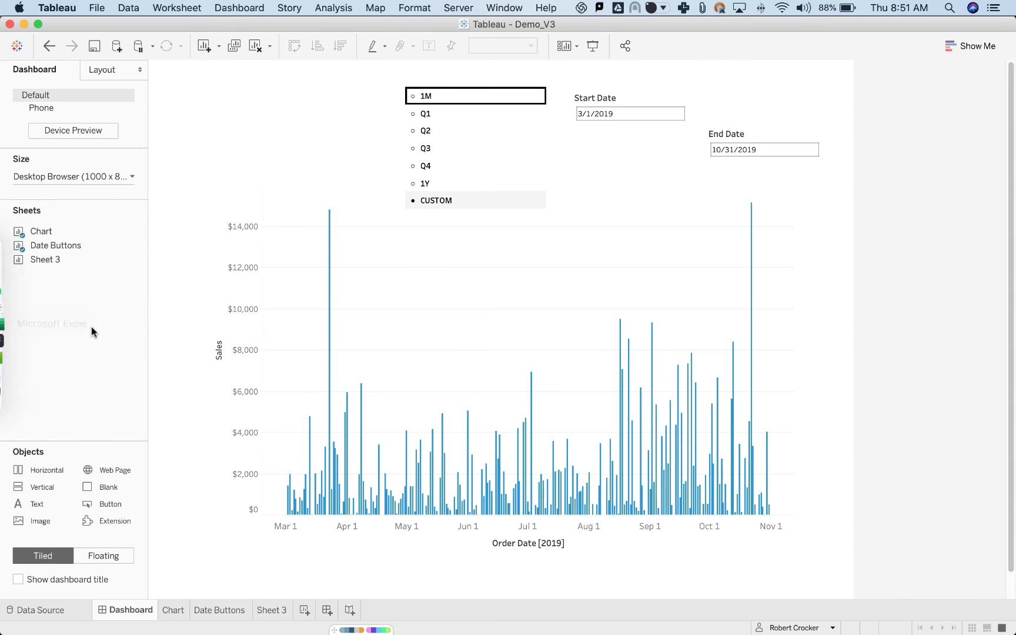
pyautogui.press('super+Tab')
pyautogui.click(373, 331)
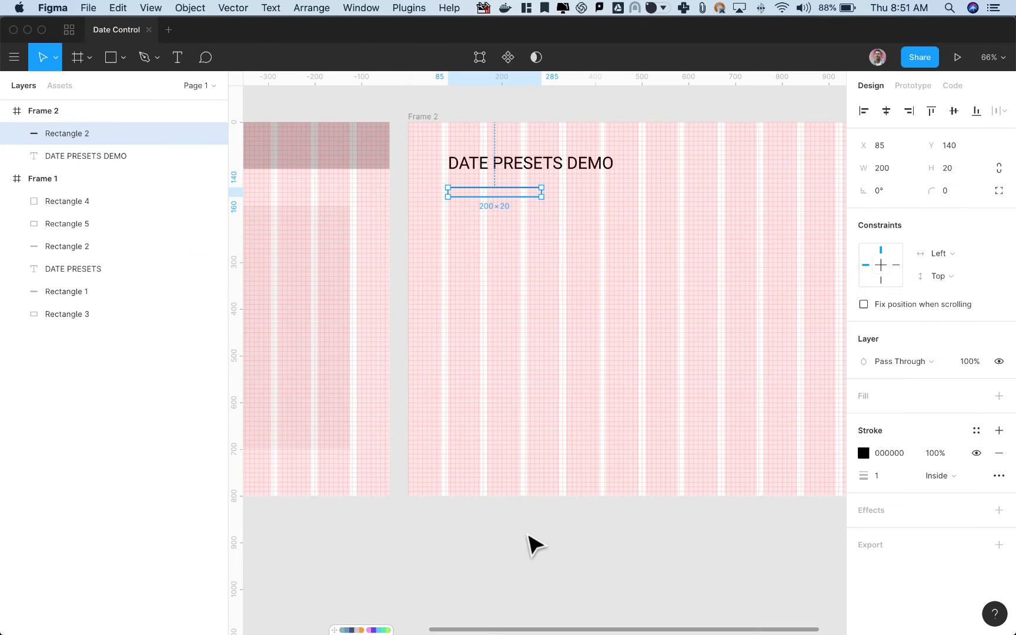
pyautogui.click(426, 117)
pyautogui.scroll(-3, 955, 402)
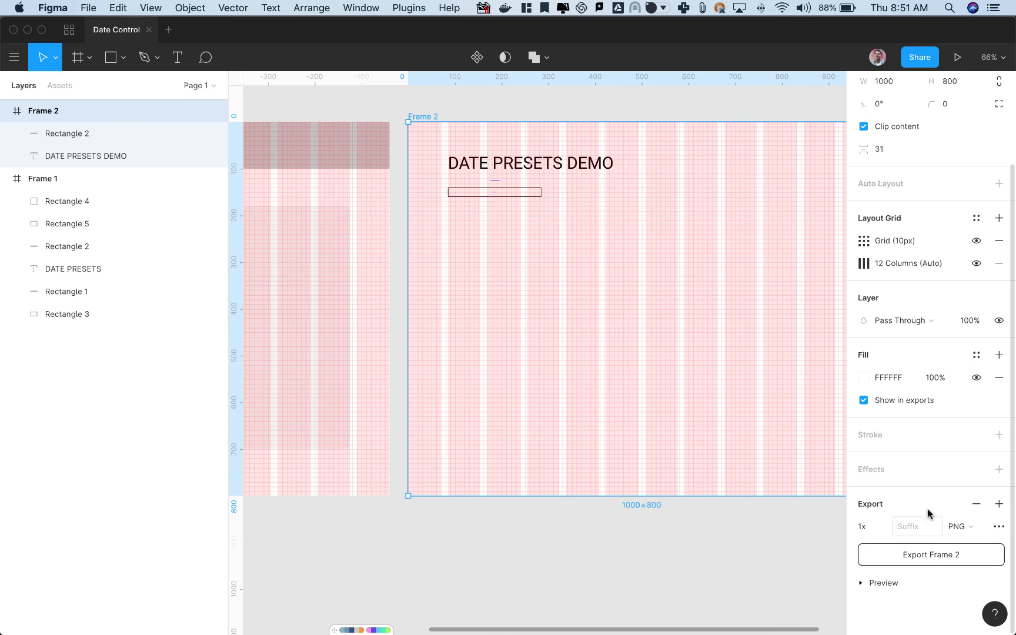
pyautogui.click(929, 553)
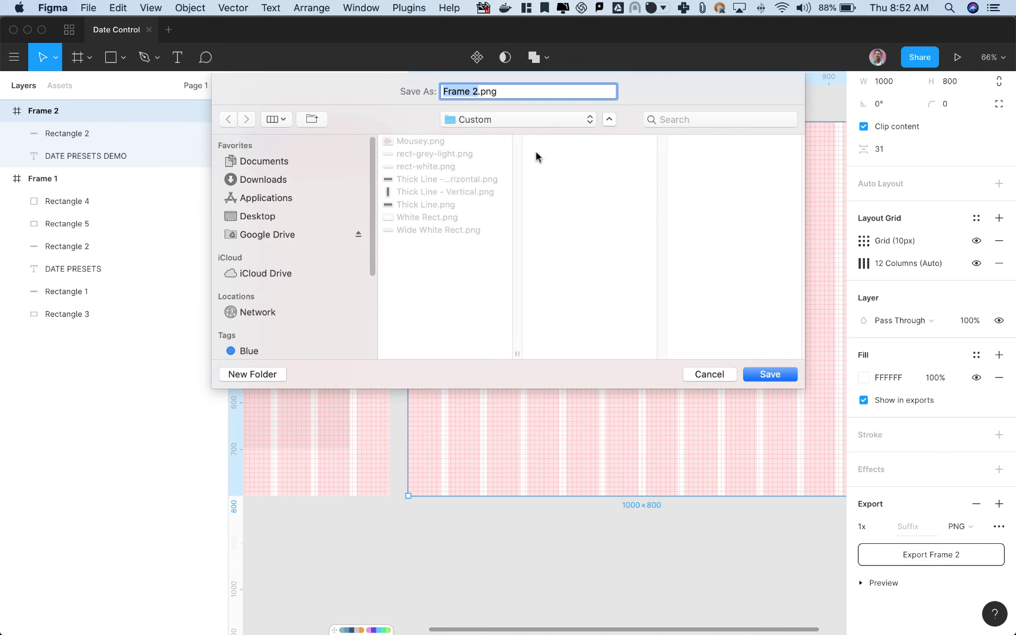
# Save the export as bkg-image.png in the custom date filter project's Image folder on Google Drive, replacing the existing file.
pyautogui.click(269, 238)
pyautogui.click(436, 143)
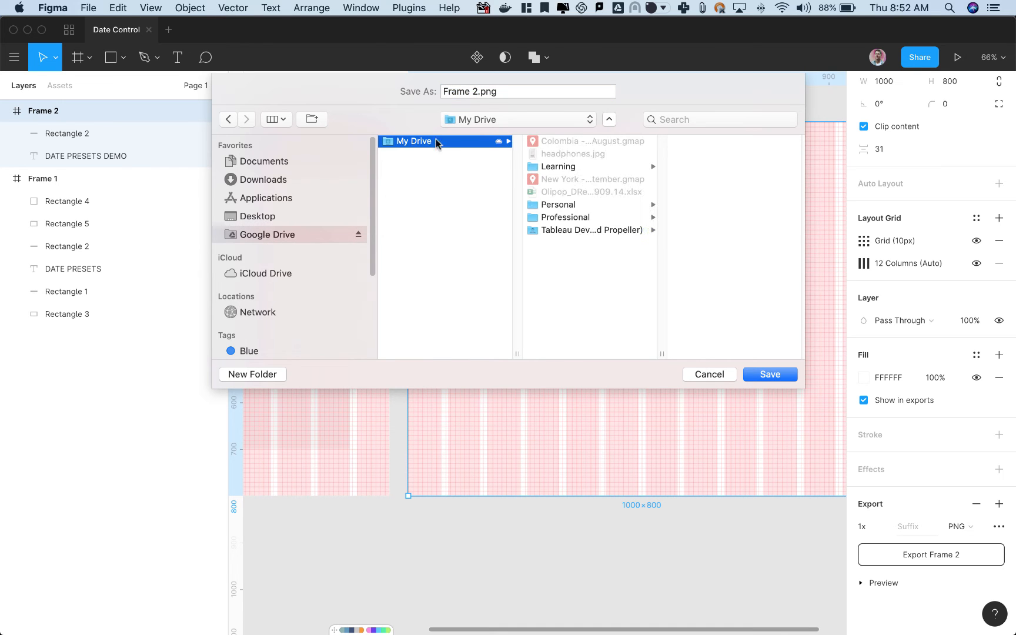
pyautogui.click(574, 218)
pyautogui.click(701, 141)
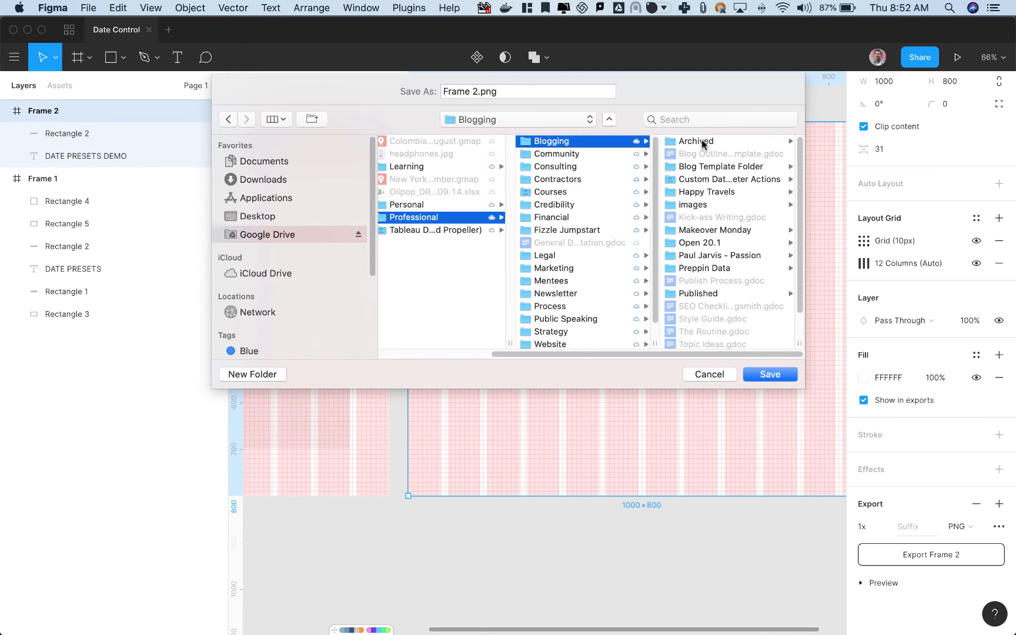
pyautogui.click(716, 178)
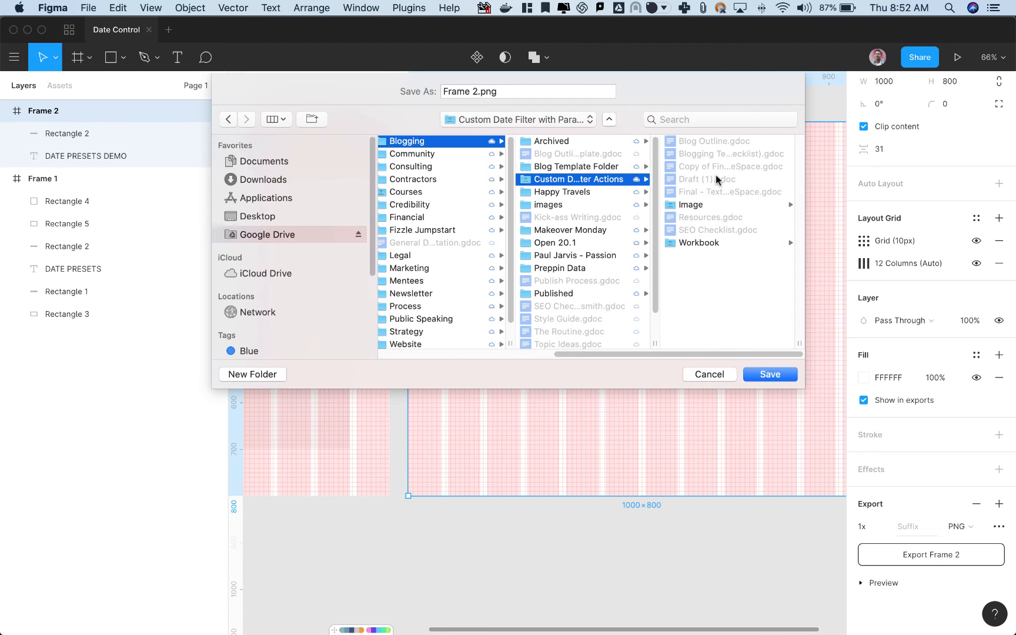
pyautogui.click(706, 206)
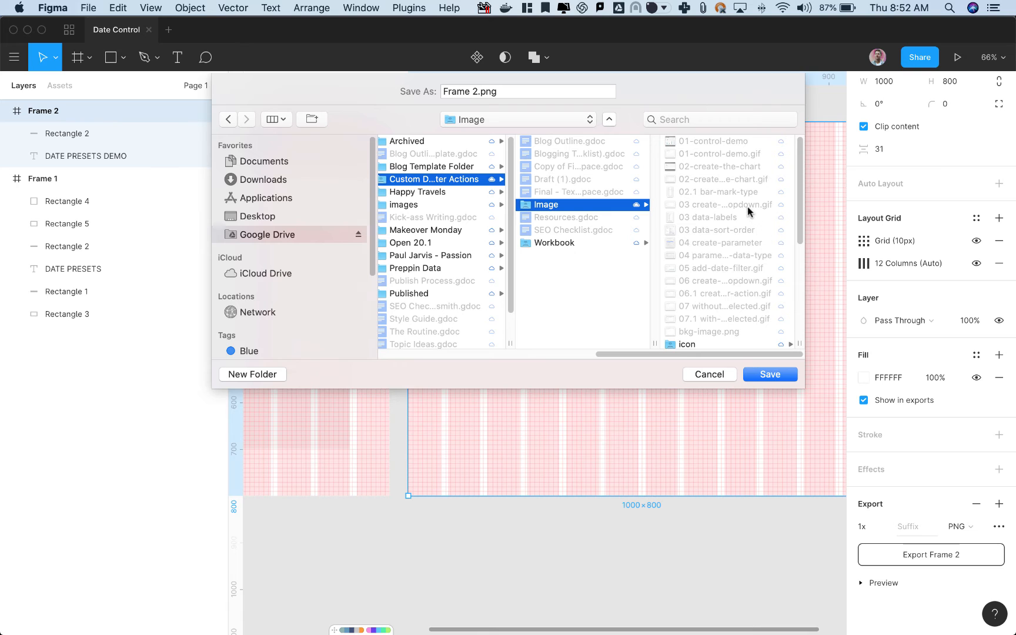
pyautogui.scroll(-5, 730, 194)
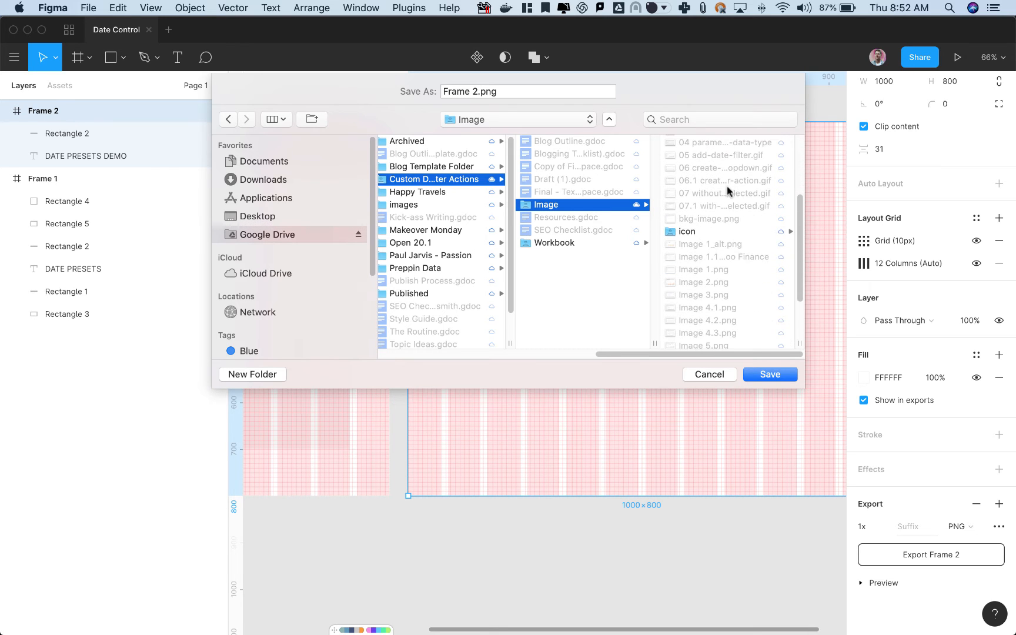
pyautogui.click(722, 219)
pyautogui.click(770, 374)
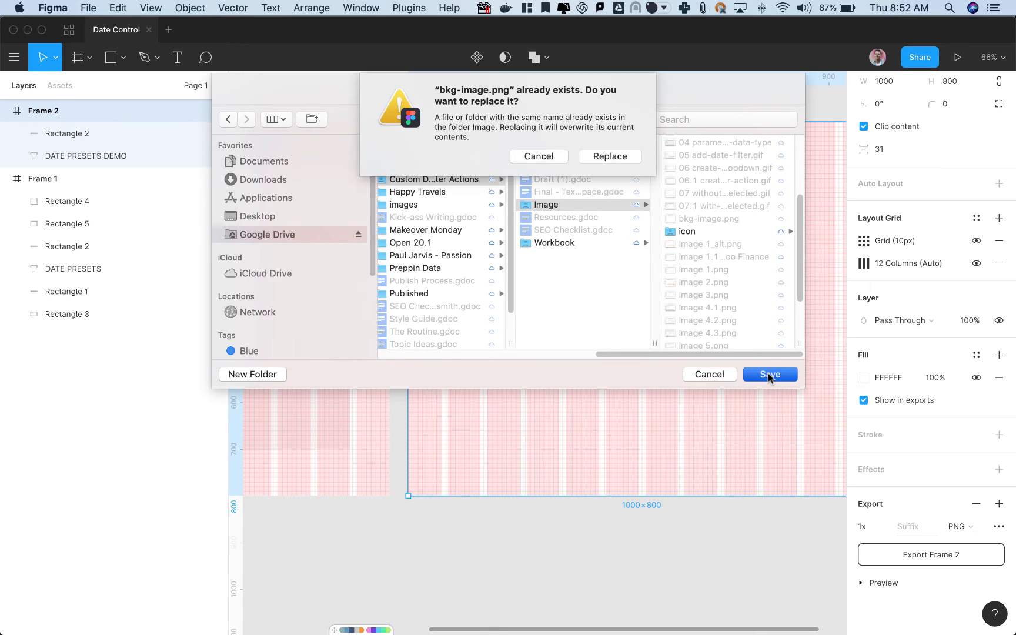
pyautogui.click(627, 157)
# Check the width and height of Frame 2 in Figma against the Tableau dashboard.
pyautogui.press('super+Tab')
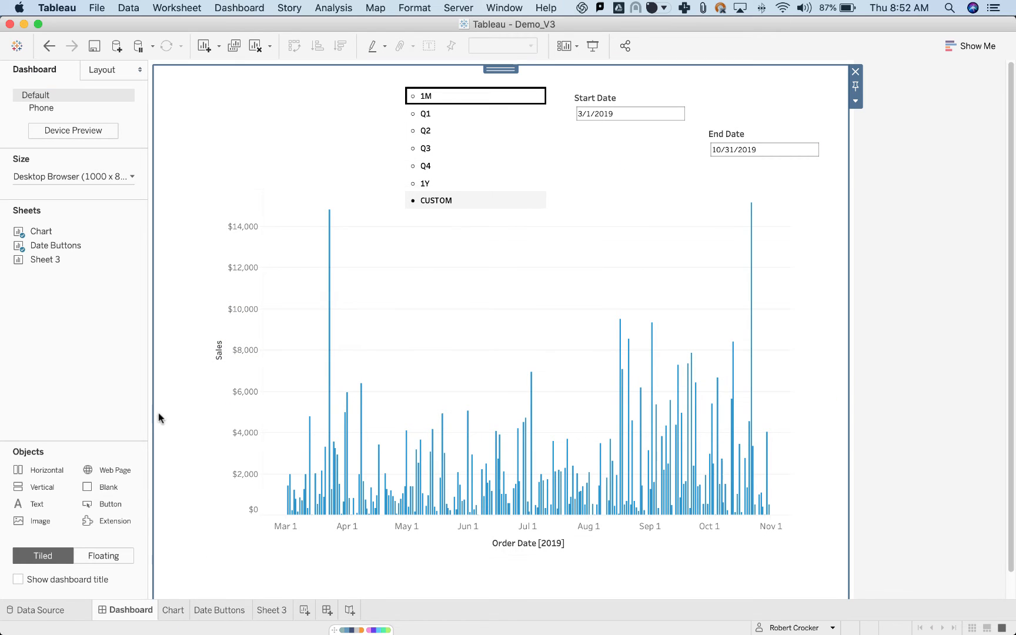
pyautogui.press('super+Tab')
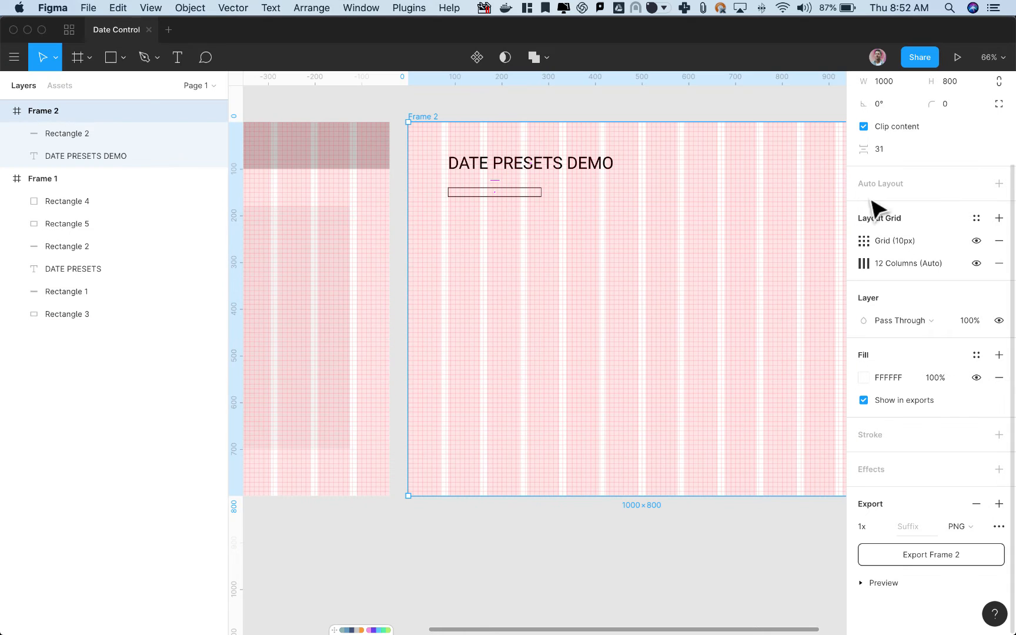
pyautogui.scroll(3, 1006, 176)
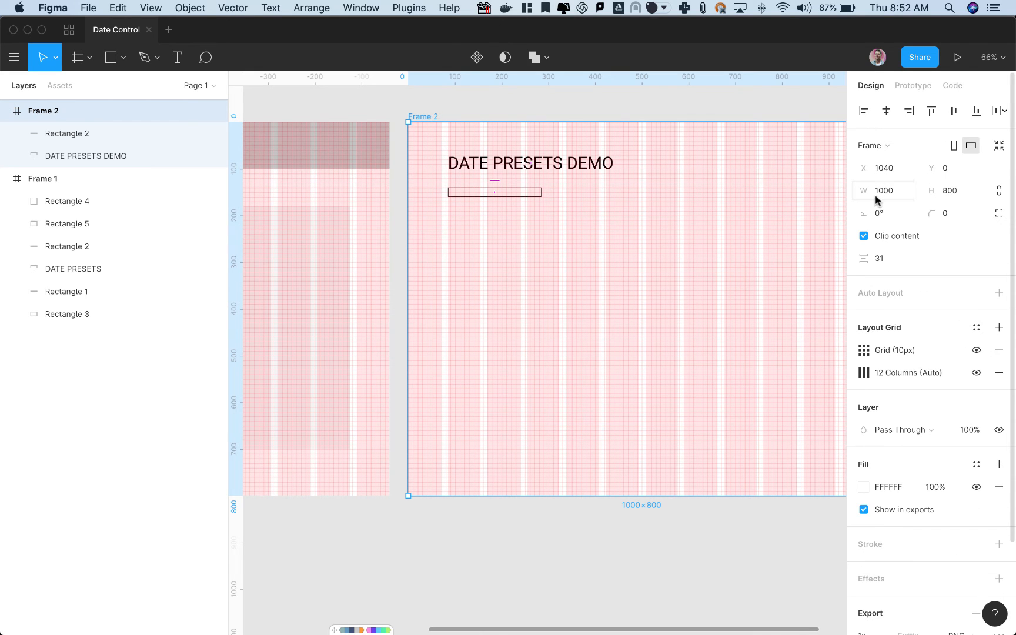
# Switch to Tableau, place a floating image object beside the date preset list on the dashboard and load bkg-image.png into it.
pyautogui.press('super+Tab')
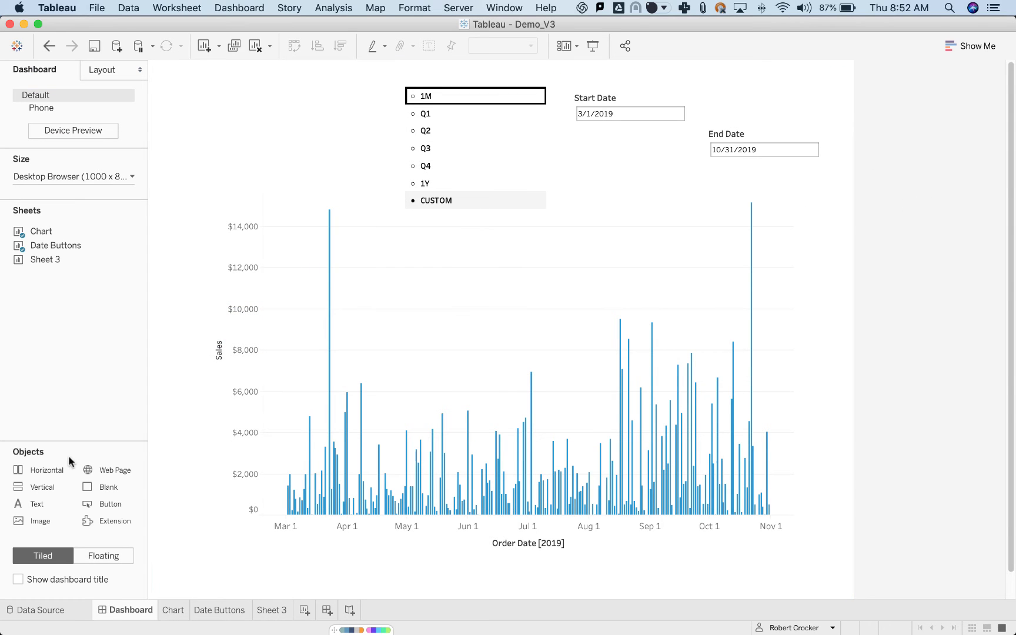
pyautogui.moveTo(40, 521); pyautogui.dragTo(161, 114)
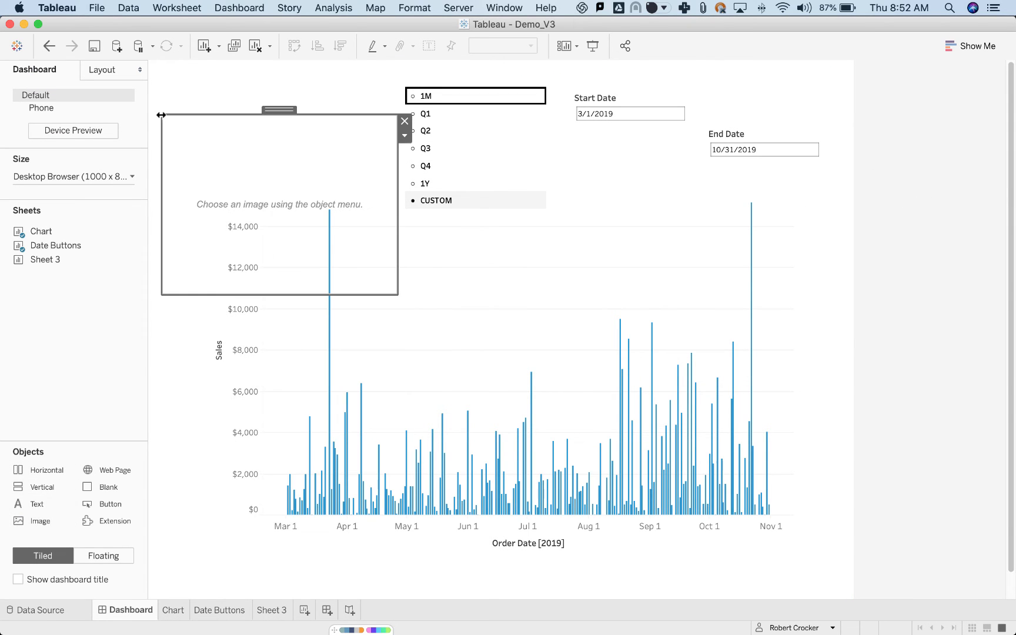
pyautogui.click(584, 257)
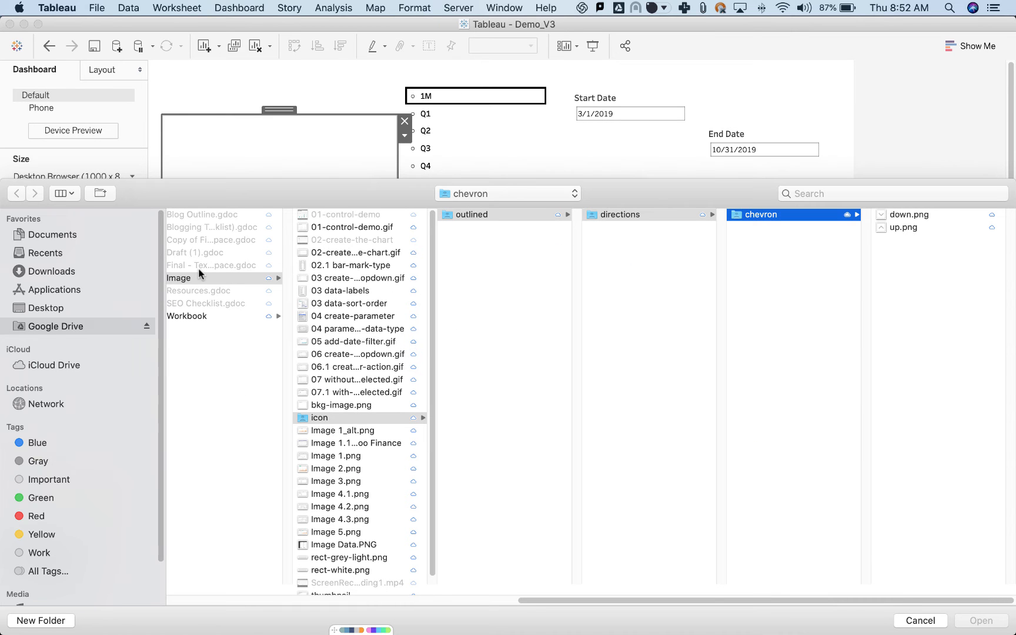
pyautogui.click(316, 405)
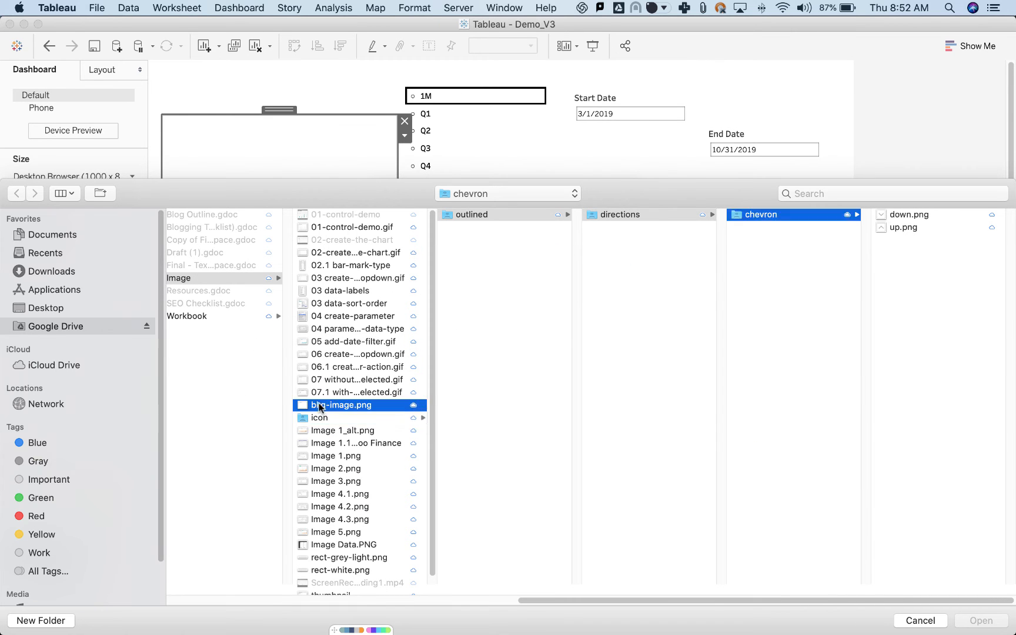
pyautogui.click(987, 619)
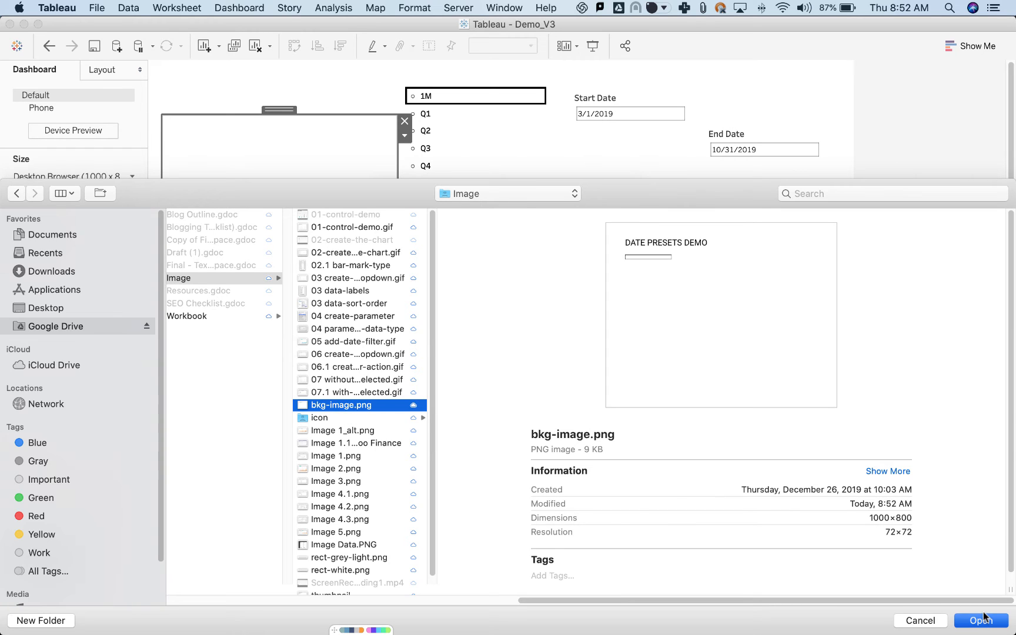
# Confirm bkg-image.png for the floating image object and place it at x 0, y 0 on the dashboard.
pyautogui.click(402, 311)
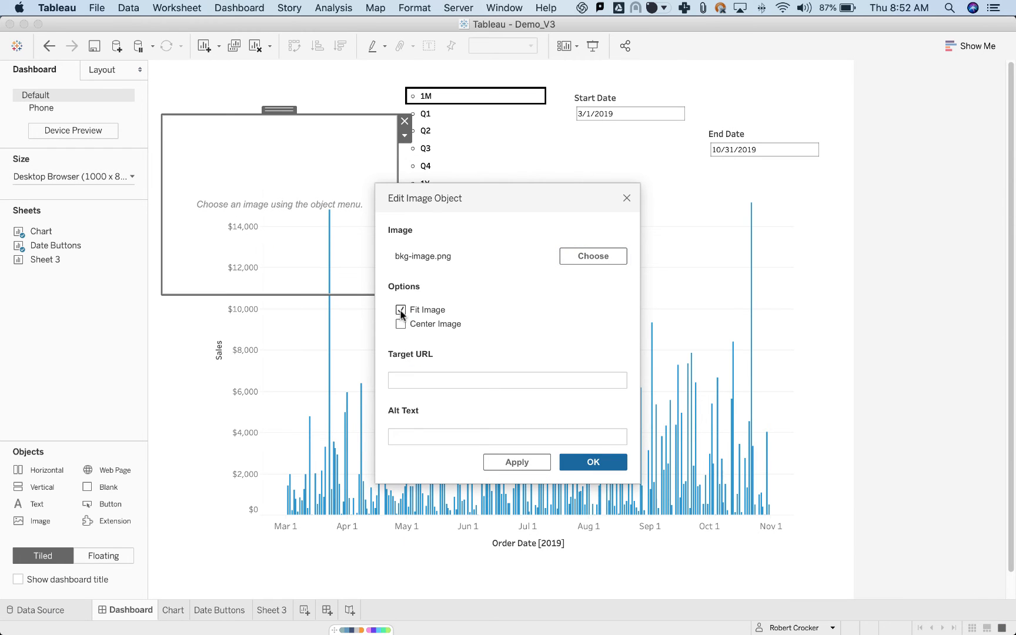
pyautogui.click(585, 464)
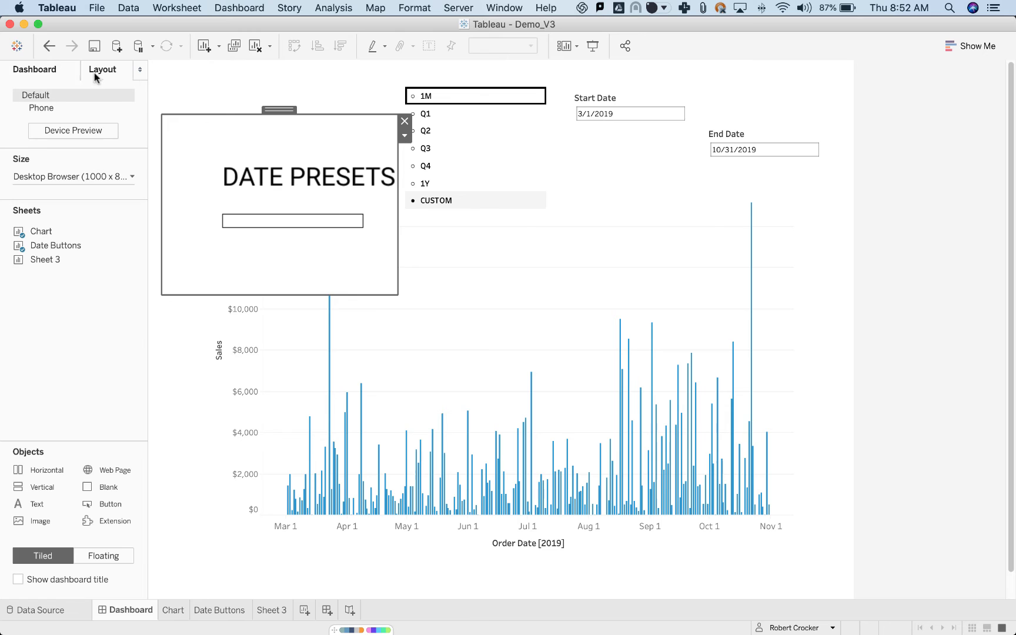
pyautogui.click(99, 71)
pyautogui.moveTo(2, 191)
pyautogui.write('0')
pyautogui.press('Tab')
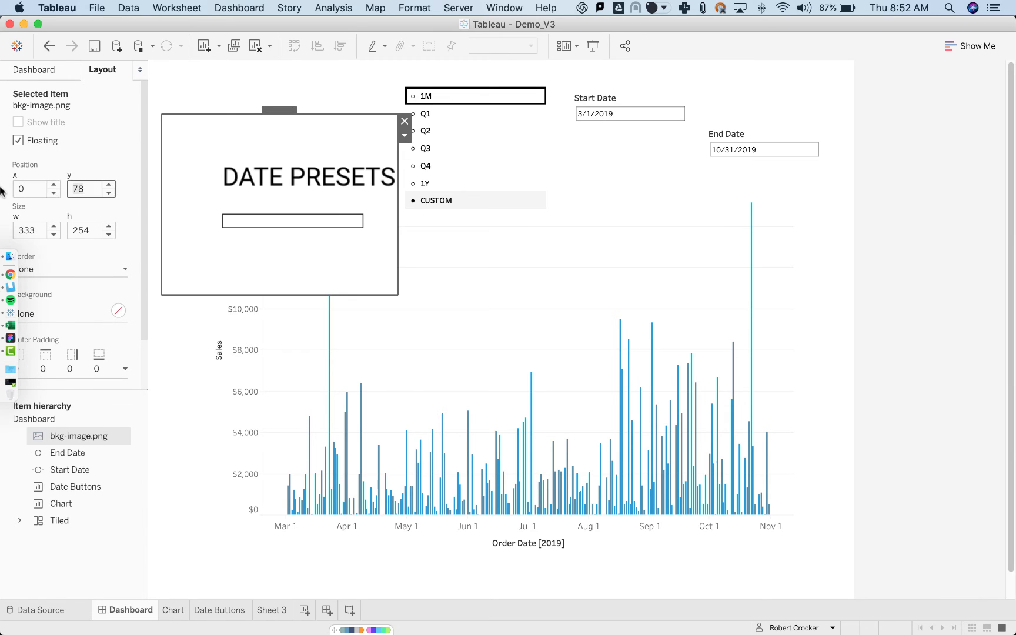
pyautogui.write('0')
pyautogui.press('Tab')
# Size the background image to 1,000 by 800 and move it below Chart in the item hierarchy.
pyautogui.write('1,000')
pyautogui.press('Tab')
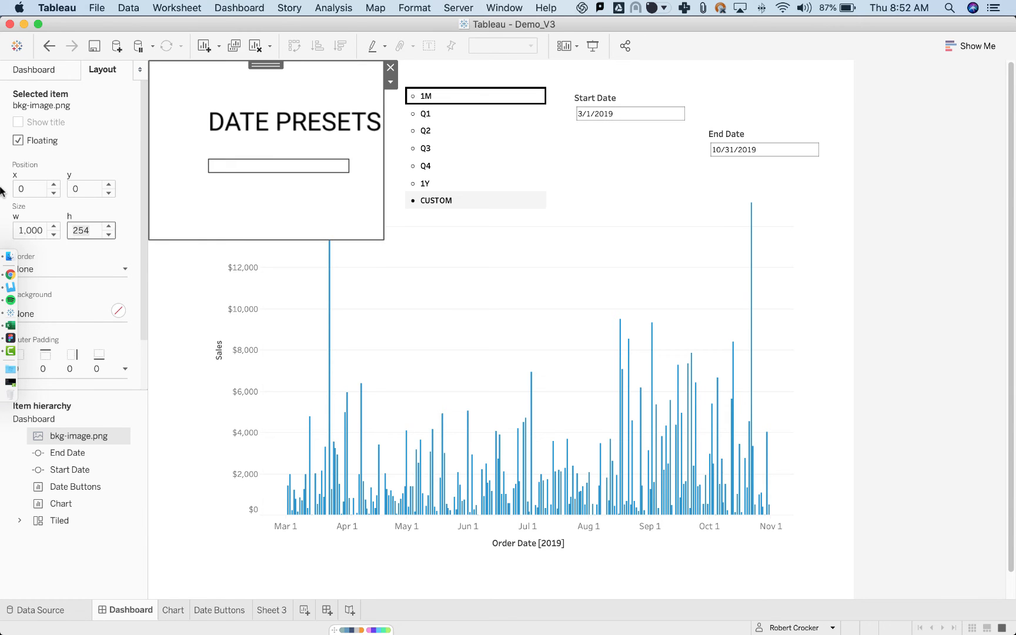
pyautogui.write('800')
pyautogui.press('Return')
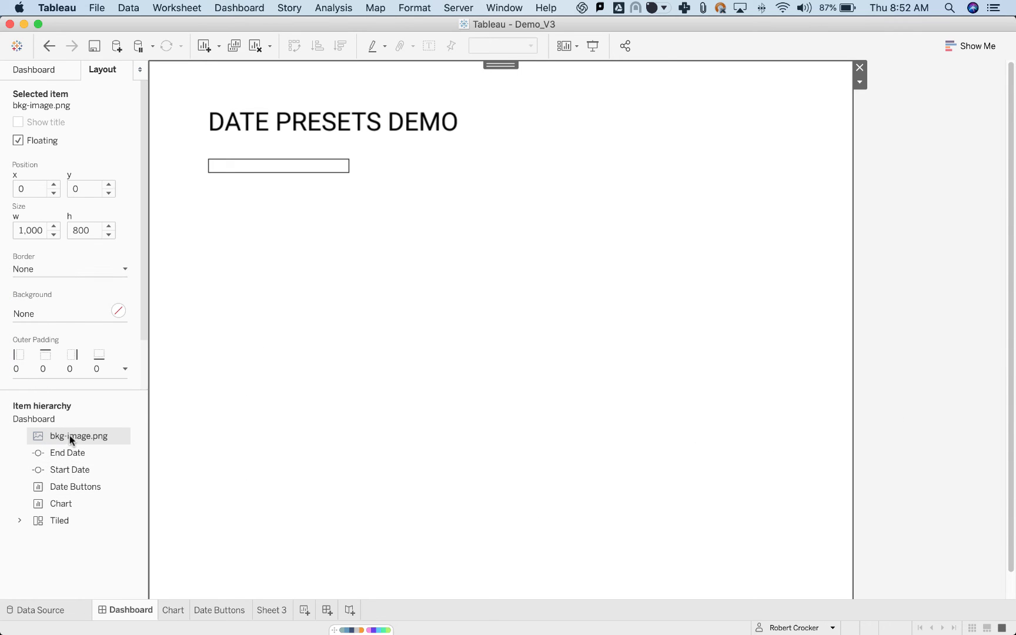
pyautogui.moveTo(69, 436); pyautogui.dragTo(69, 507)
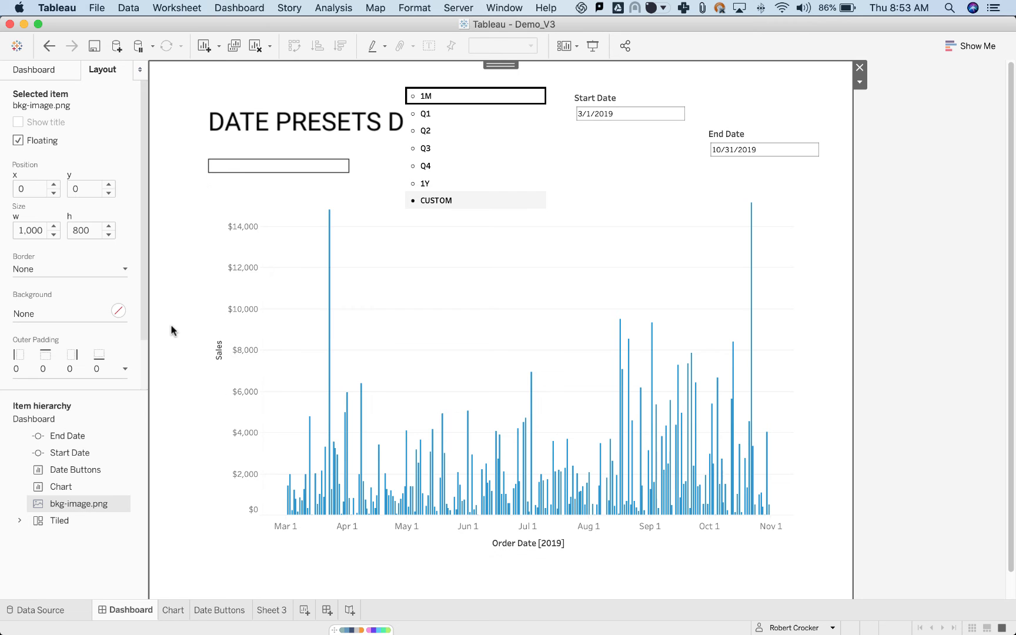
# Switch to Figma and select Rectangle 5 in Frame 1 to check its position and size.
pyautogui.press('super+Tab')
pyautogui.moveTo(365, 323); pyautogui.dragTo(761, 327)
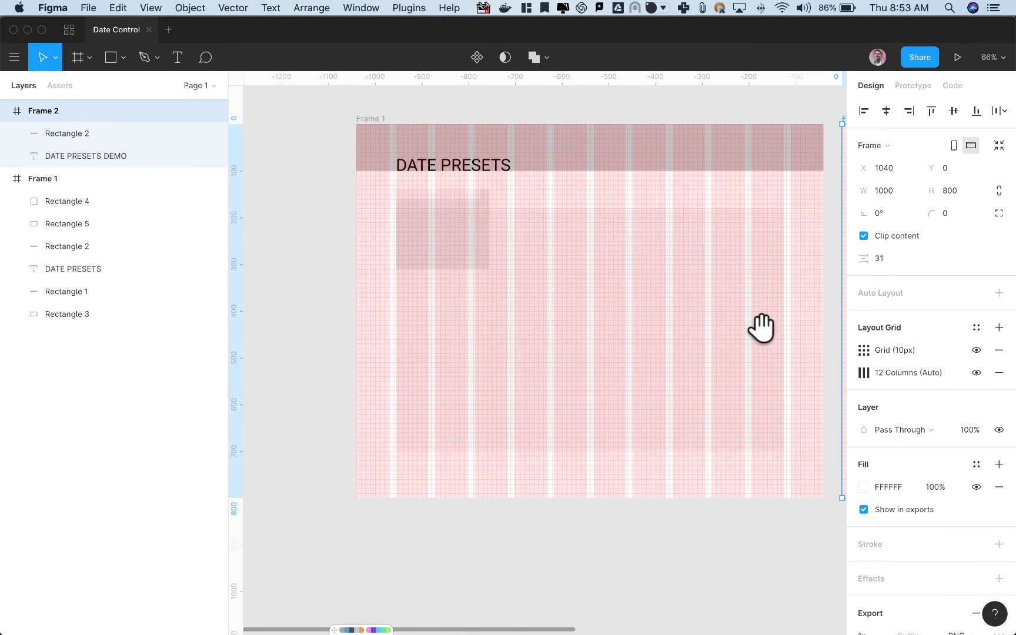
pyautogui.scroll(10, 411, 238)
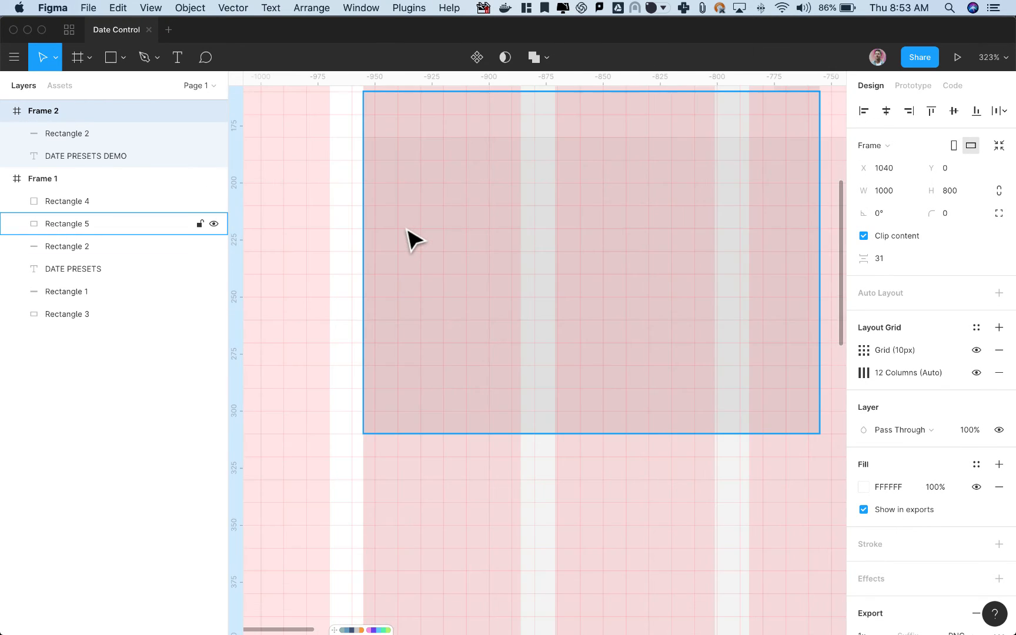
pyautogui.scroll(-5, 414, 240)
pyautogui.hscroll(3, 561, 193)
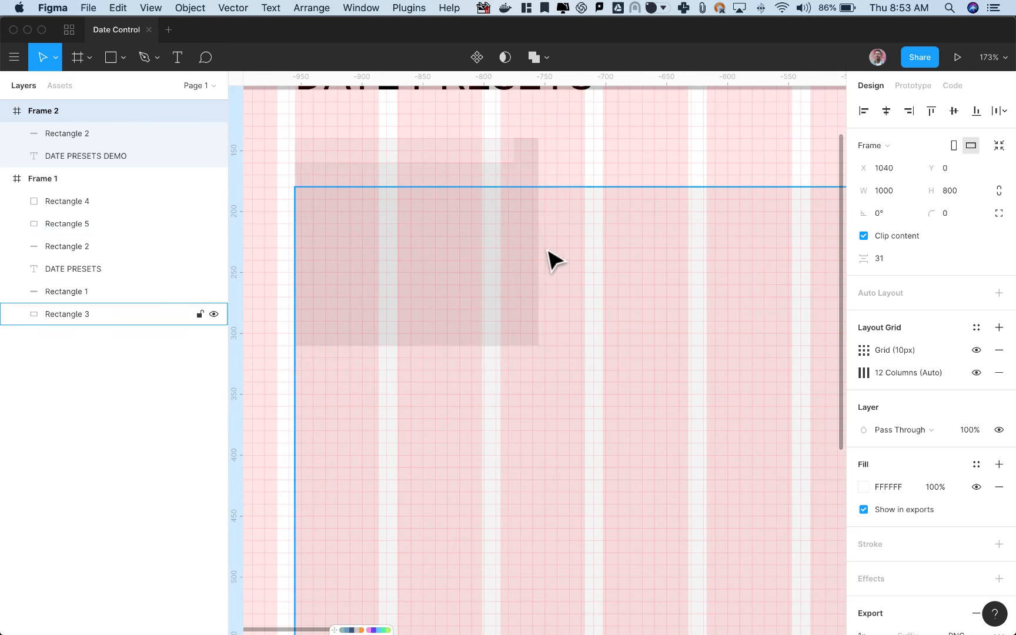
pyautogui.click(446, 177)
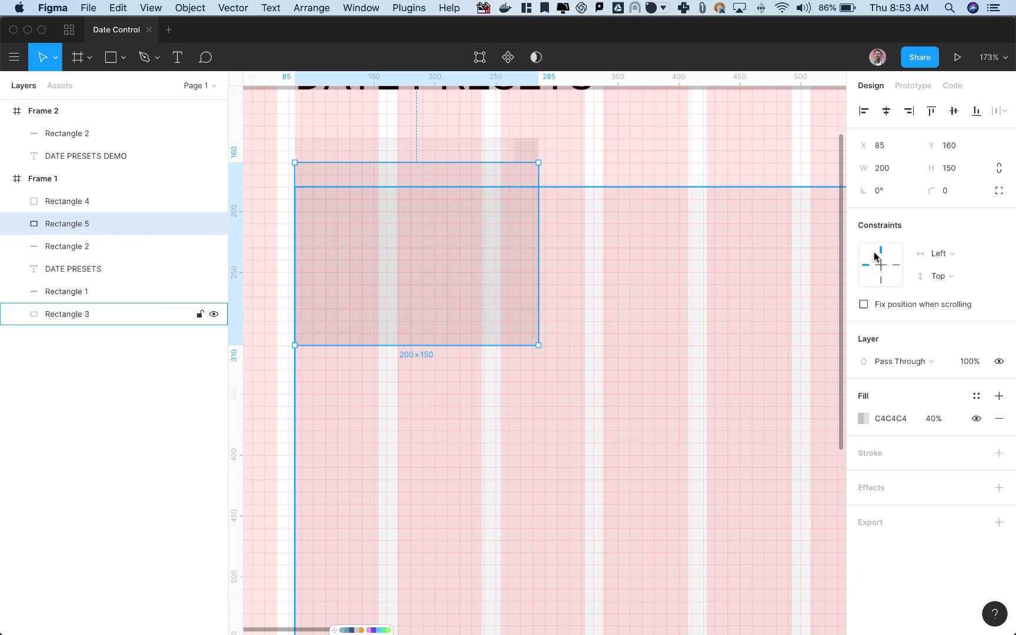
# Switch to Tableau, place a floating vertical container over the chart and move the date preset list into it.
pyautogui.press('super+Tab')
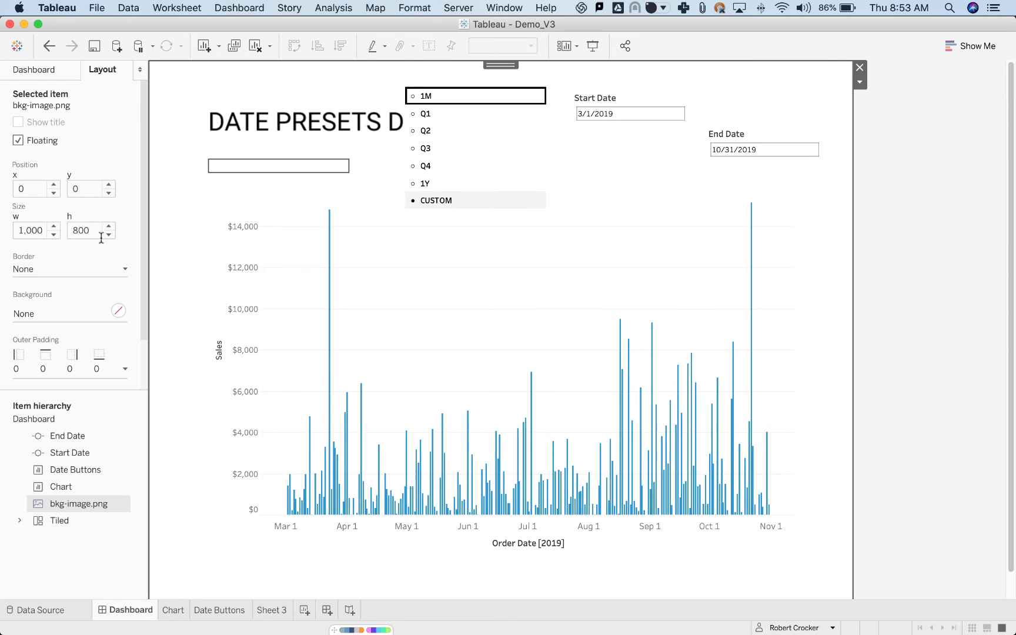
pyautogui.click(22, 76)
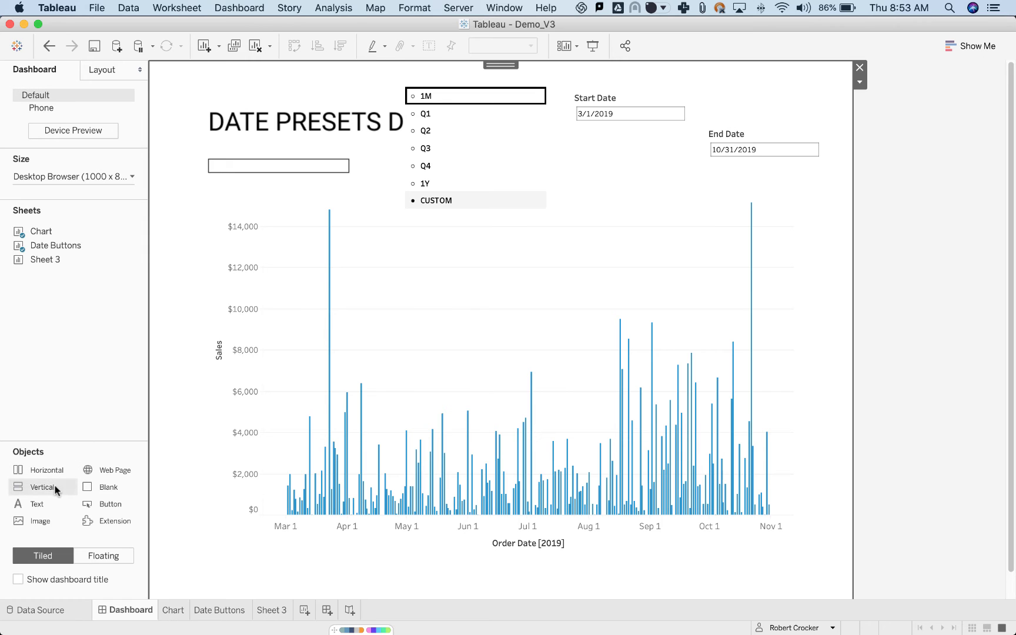
pyautogui.moveTo(52, 488); pyautogui.dragTo(196, 306)
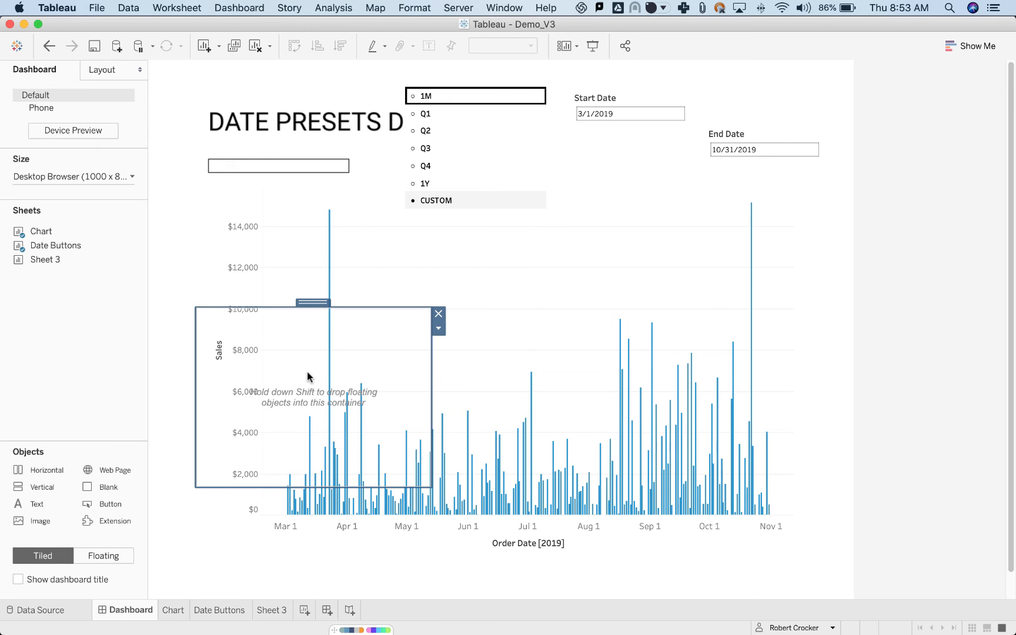
pyautogui.click(508, 130)
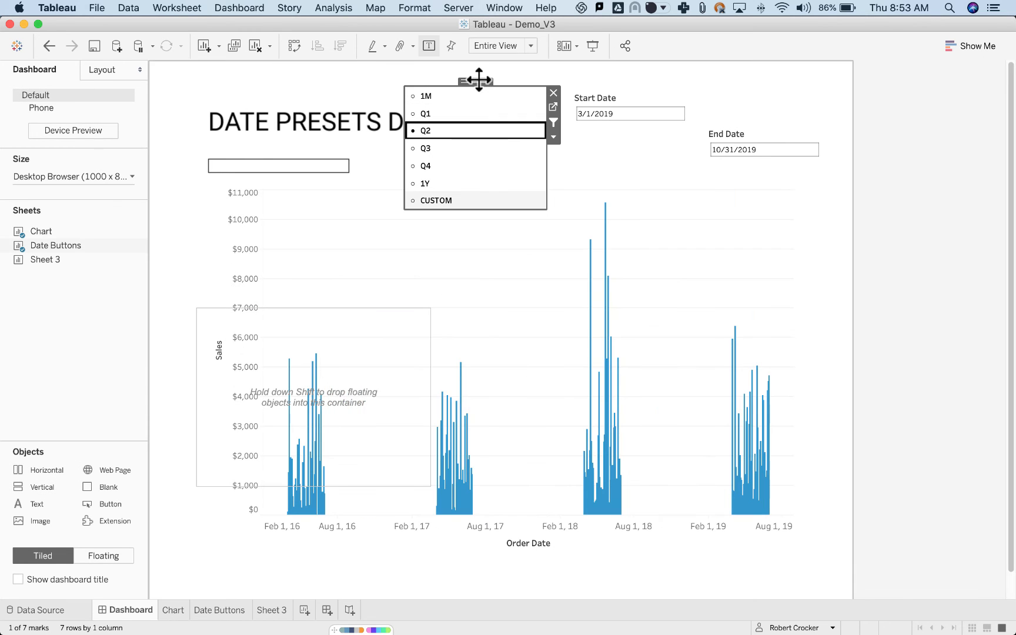
pyautogui.moveTo(479, 78); pyautogui.dragTo(291, 366)
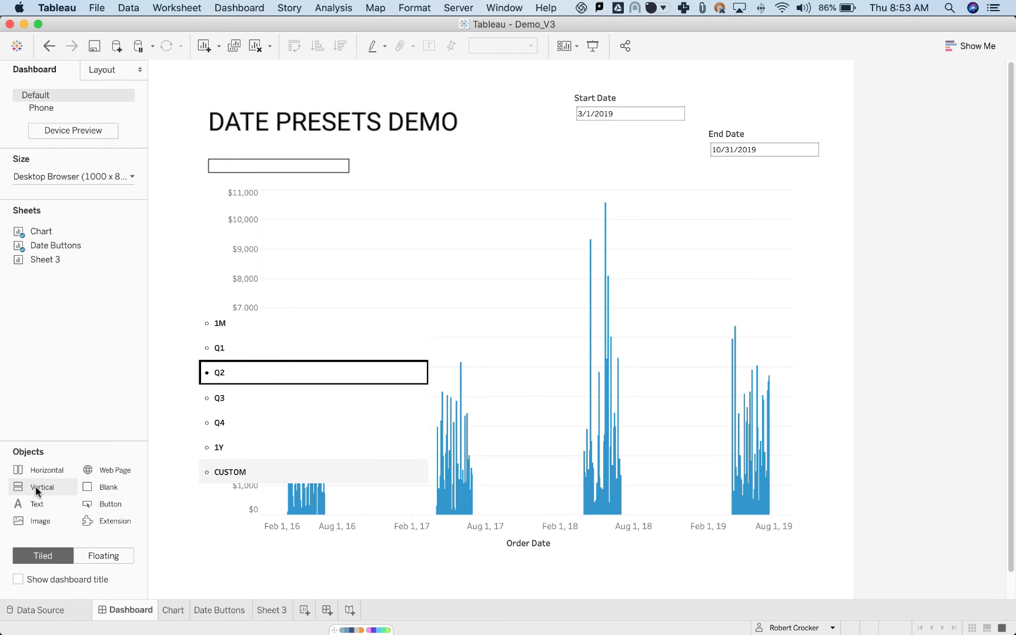
# Add a horizontal container below the presets inside the vertical container and move Start Date and End Date into it side by side.
pyautogui.moveTo(41, 470); pyautogui.dragTo(275, 481)
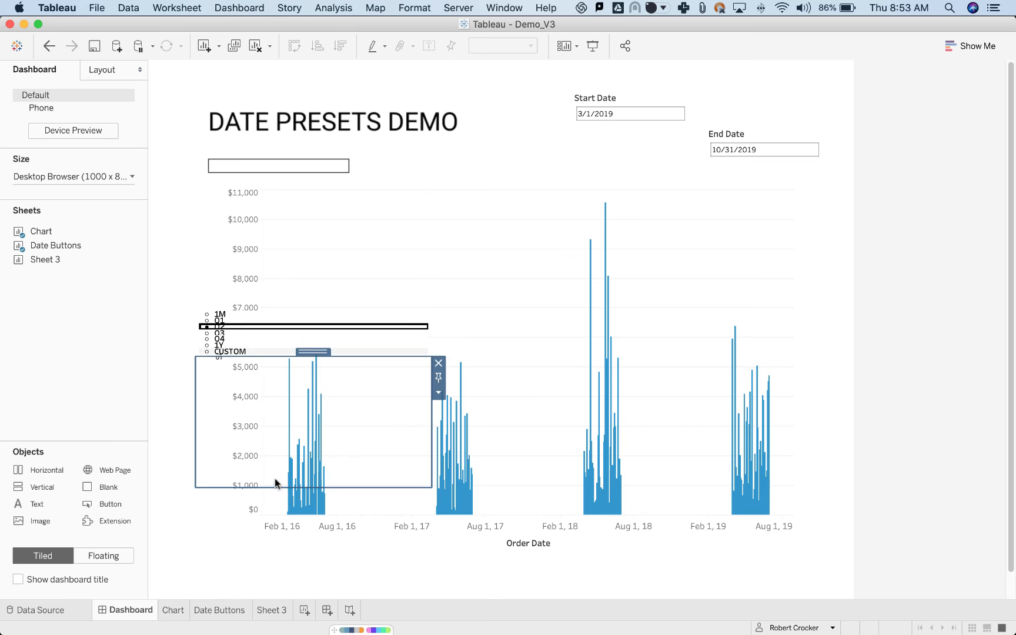
pyautogui.click(635, 97)
pyautogui.moveTo(636, 97); pyautogui.dragTo(334, 422)
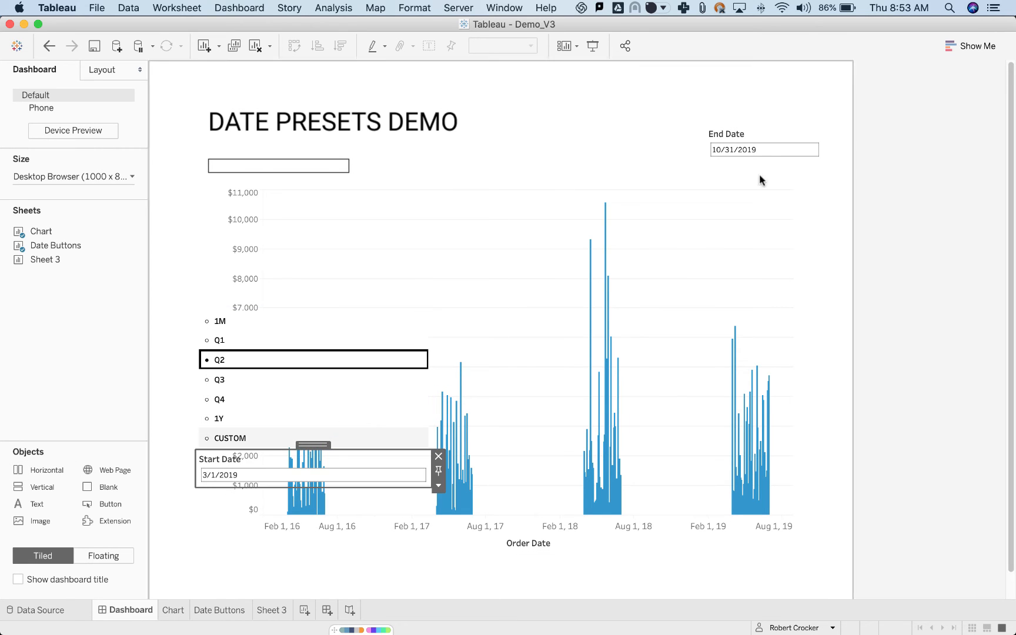
pyautogui.click(765, 134)
pyautogui.moveTo(767, 117); pyautogui.dragTo(384, 460)
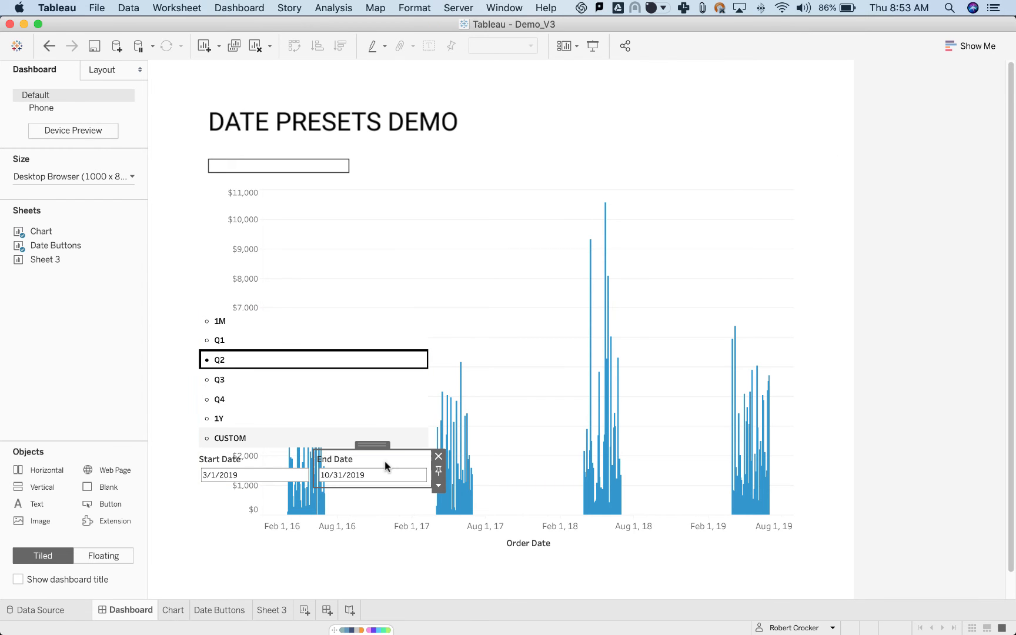
# Select the outer vertical container and give it a light grey background at 100% opacity.
pyautogui.click(438, 485)
pyautogui.click(483, 573)
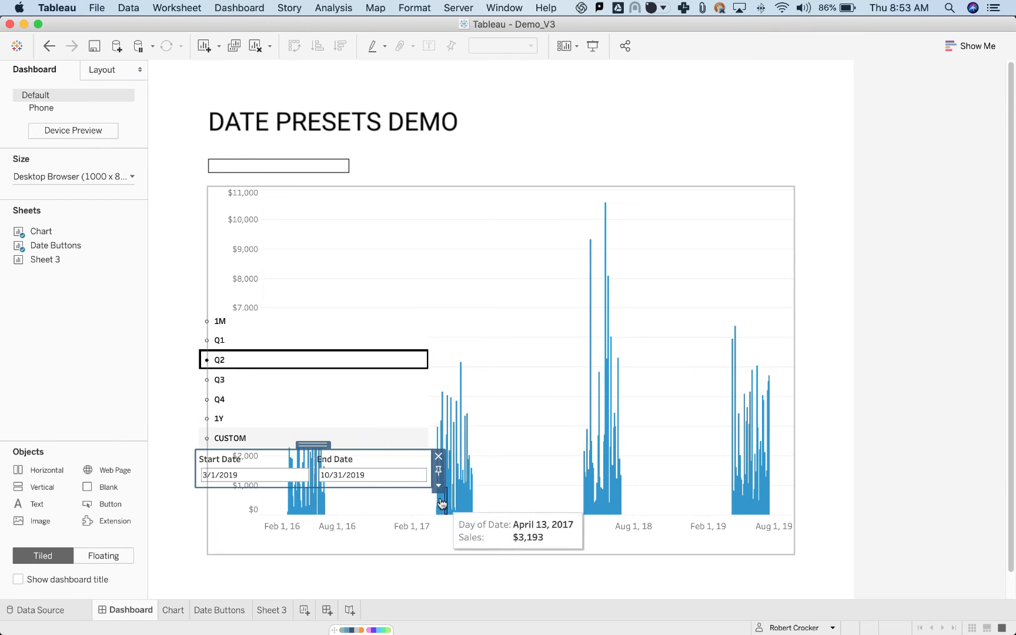
pyautogui.click(438, 471)
pyautogui.click(467, 574)
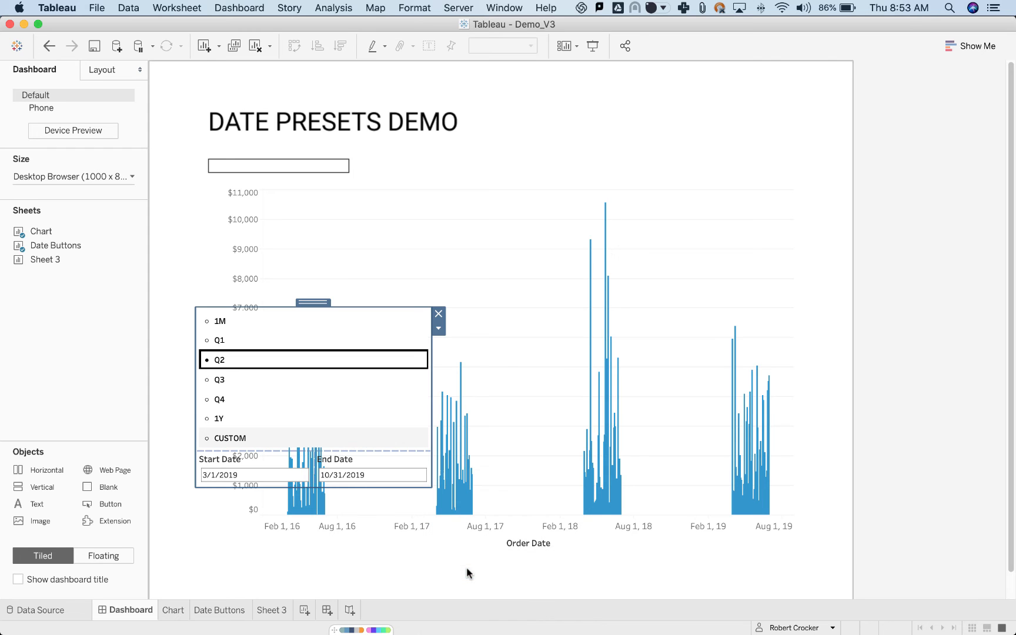
pyautogui.click(106, 72)
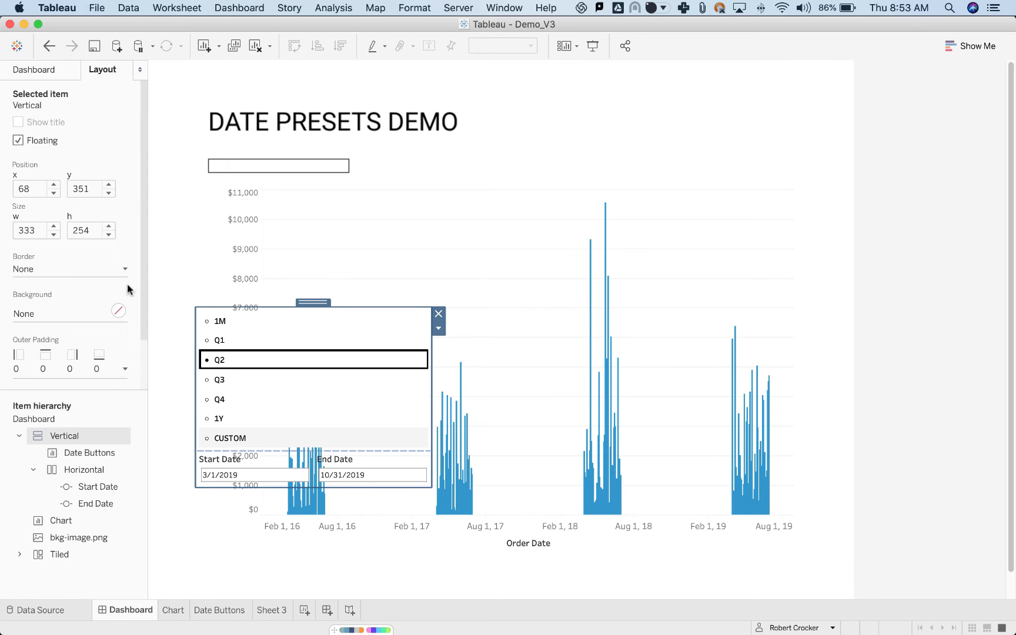
pyautogui.click(117, 311)
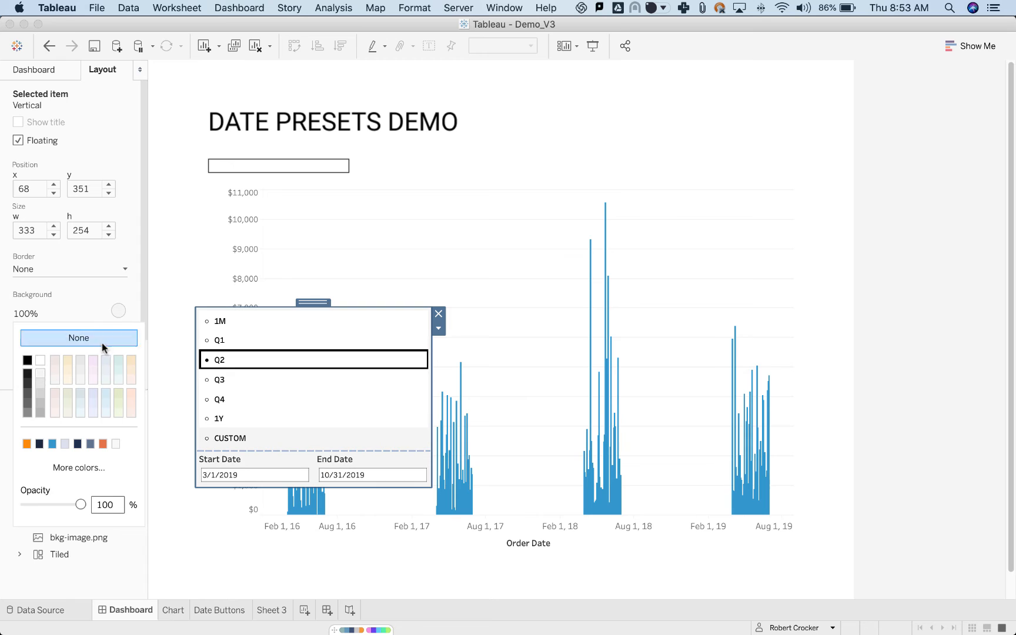
pyautogui.click(118, 310)
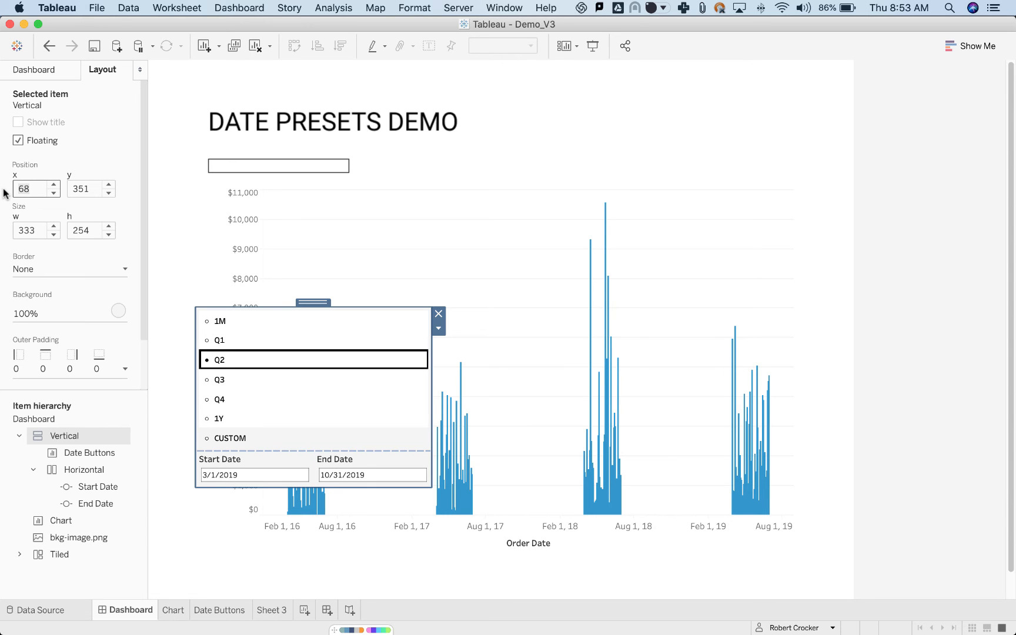
# Place the vertical container at x 85, y 160 to match Rectangle 5 in Figma.
pyautogui.press('super+Tab')
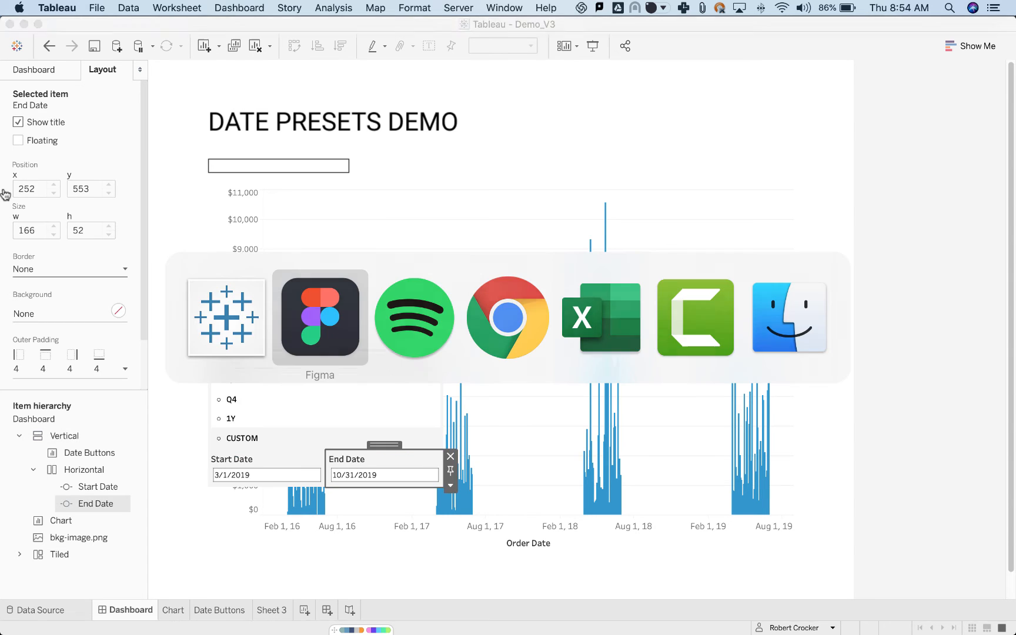
pyautogui.press('super+Tab')
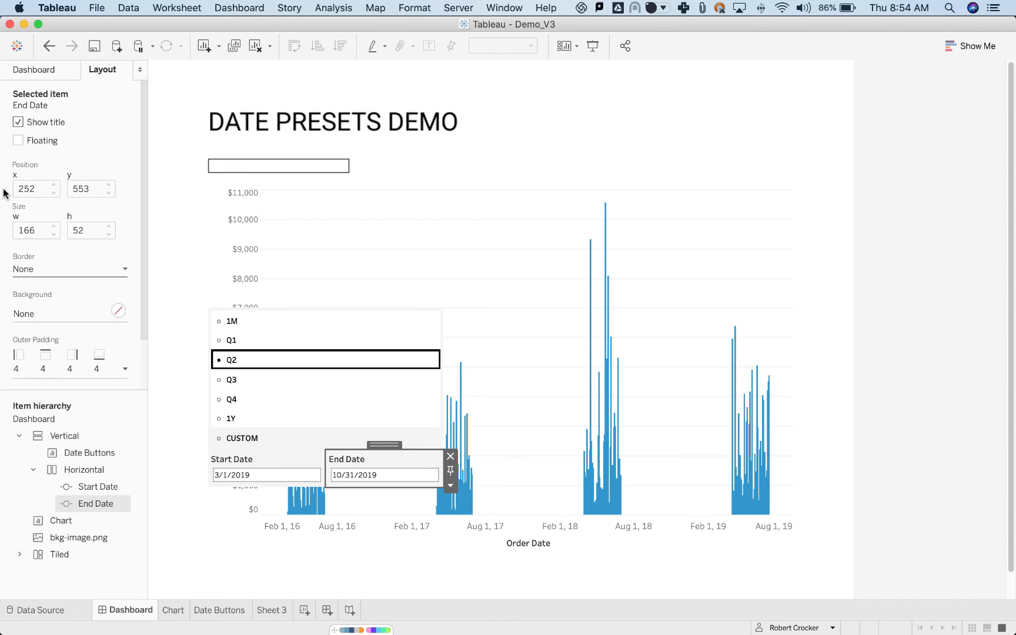
pyautogui.click(434, 393)
pyautogui.click(450, 375)
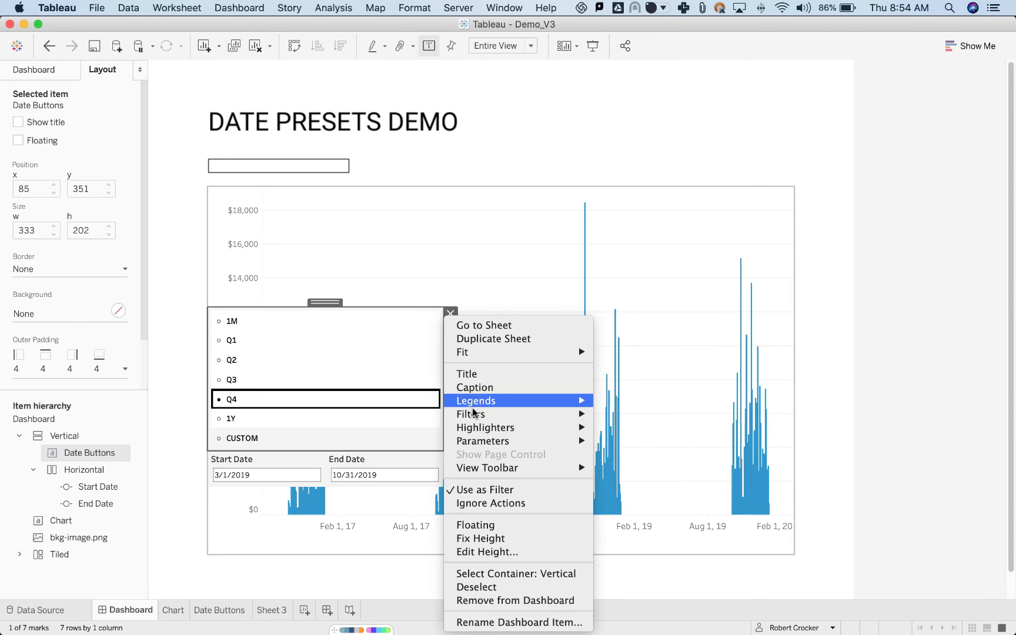
pyautogui.click(512, 574)
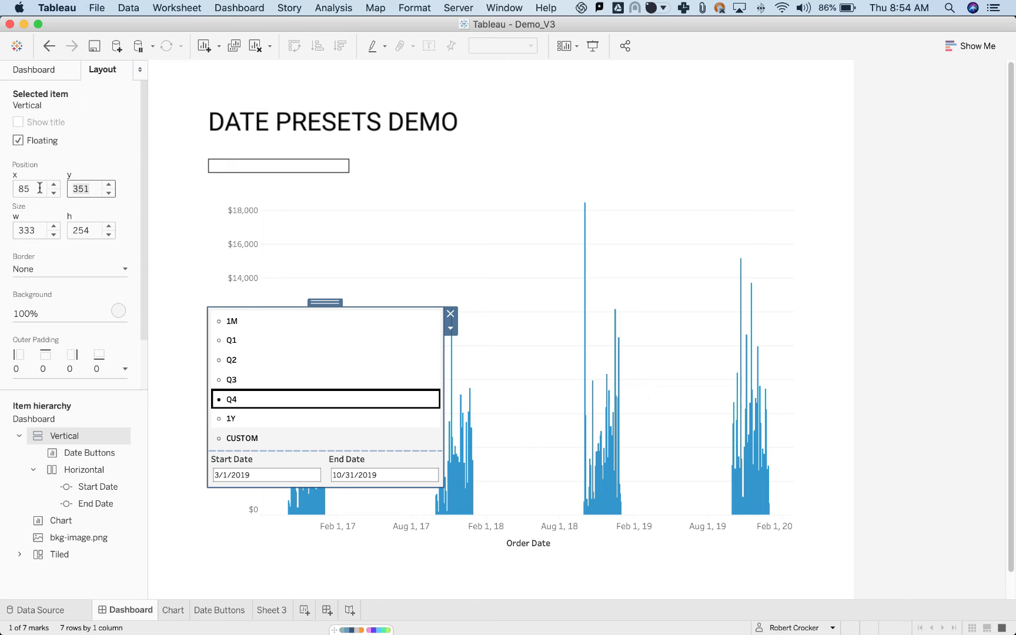
pyautogui.click(34, 187)
pyautogui.write('160')
pyautogui.press('Tab')
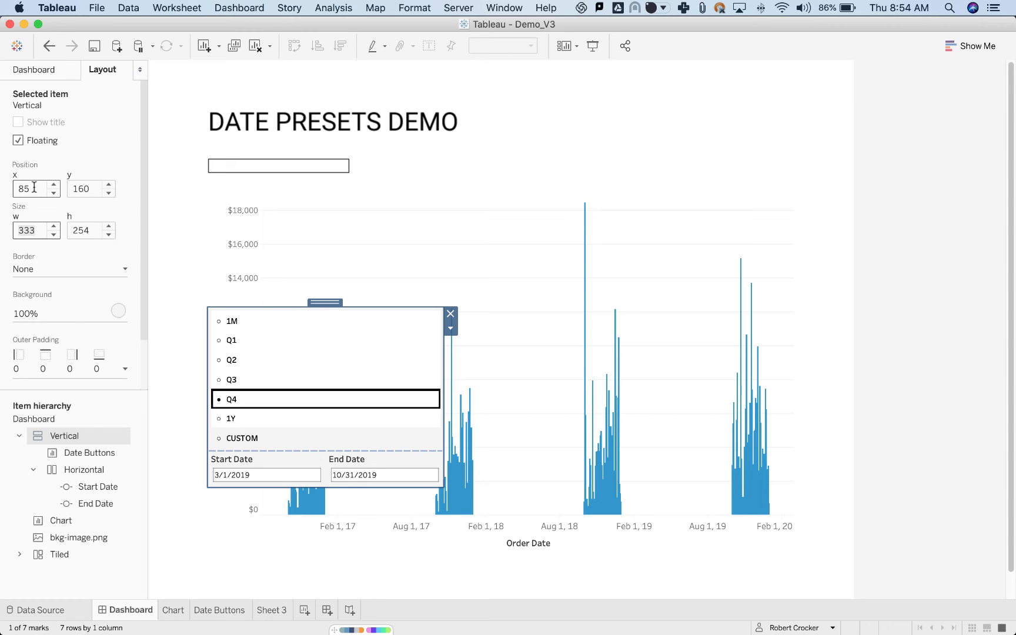
# Check Rectangle 5's size in Figma and set the vertical container in Tableau to 200 wide by 150 high.
pyautogui.press('super+Tab')
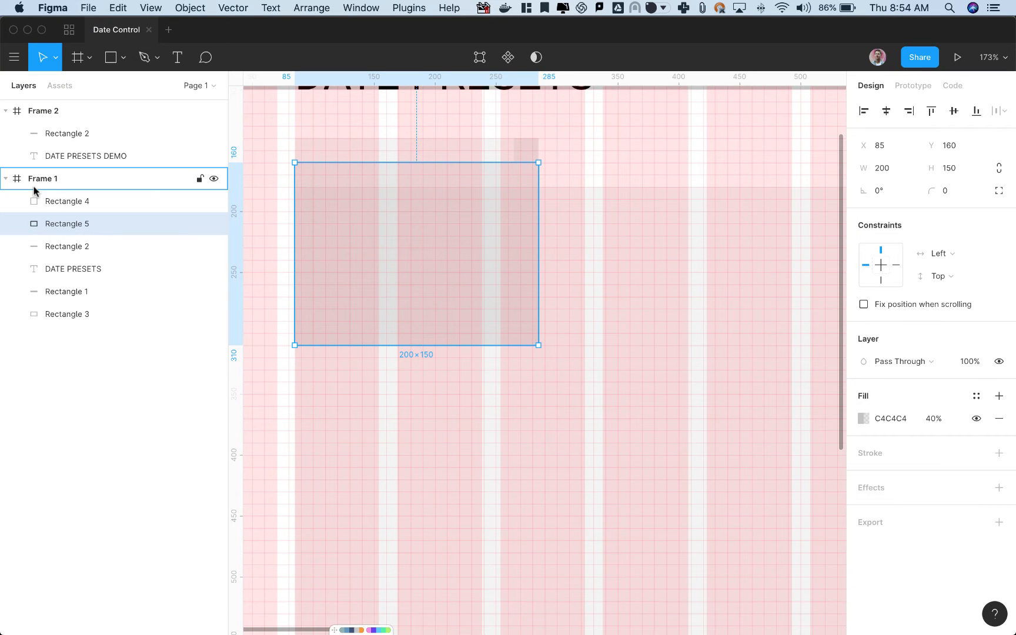
pyautogui.press('super+Tab')
pyautogui.write('200')
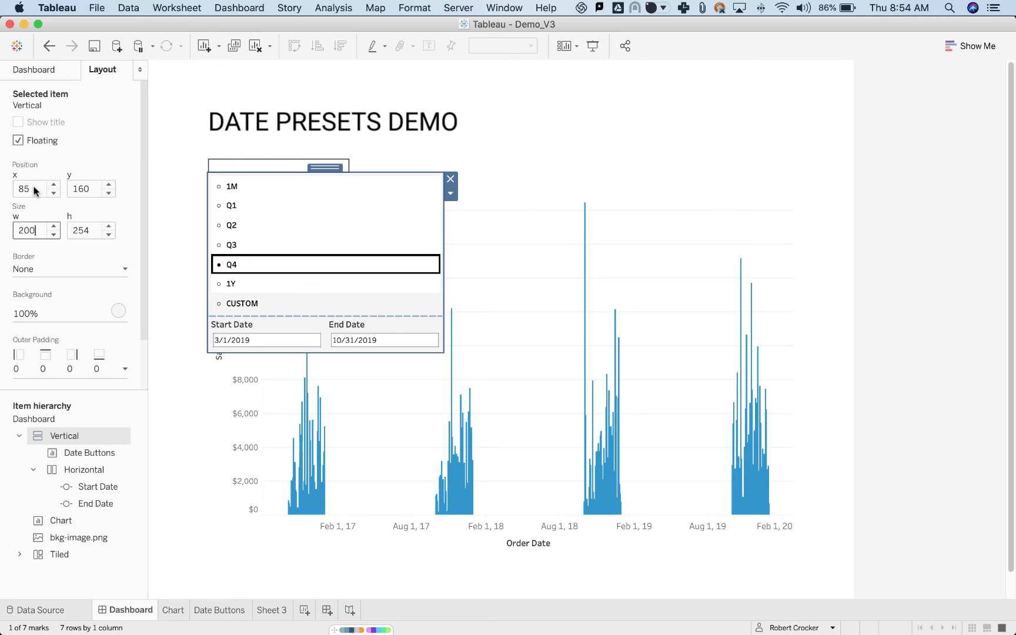
pyautogui.press('Tab')
pyautogui.write('1')
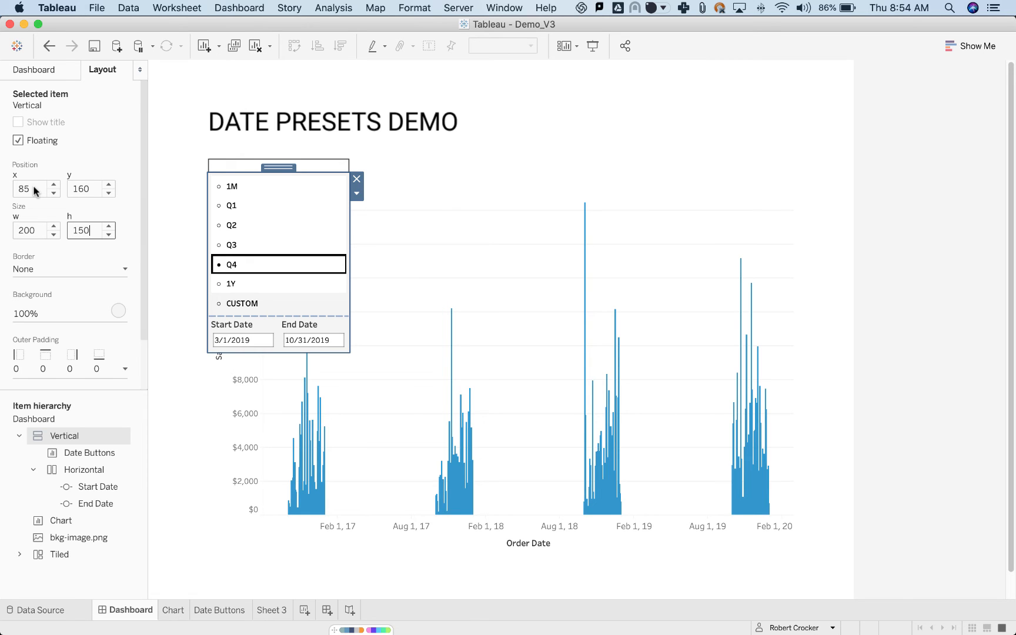
pyautogui.press('Tab')
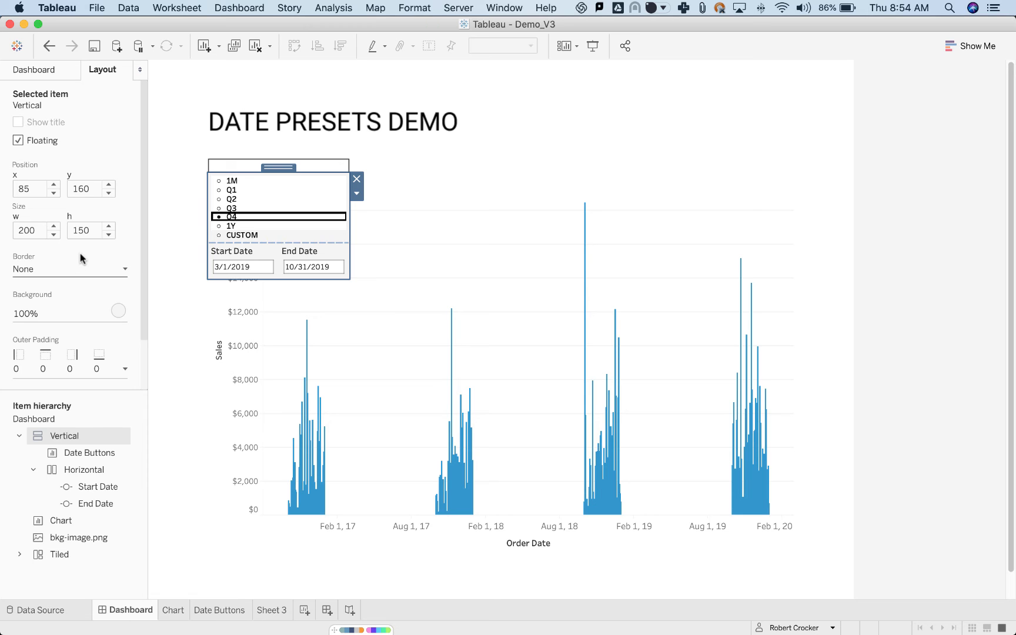
# Increase the vertical container's height to 200 after trying 175.
pyautogui.click(83, 228)
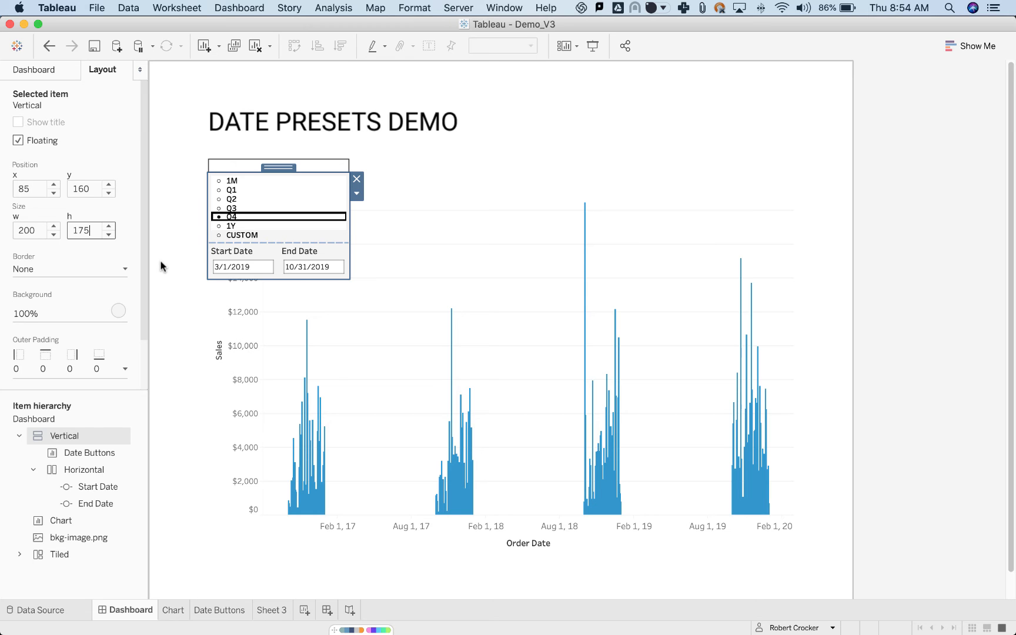
pyautogui.press('Return')
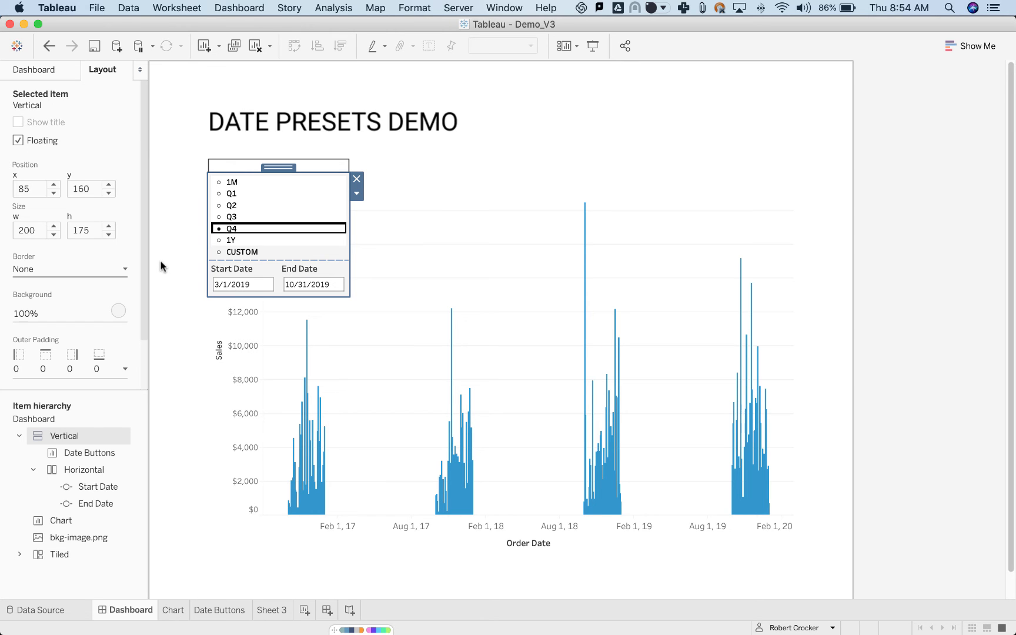
pyautogui.click(96, 227)
pyautogui.write('200')
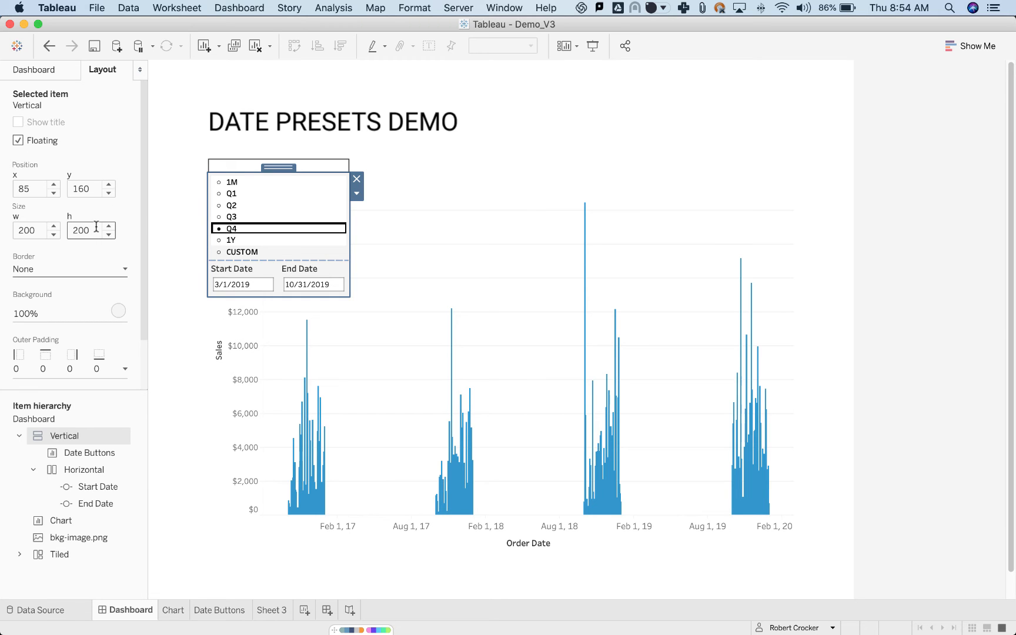
pyautogui.press('Return')
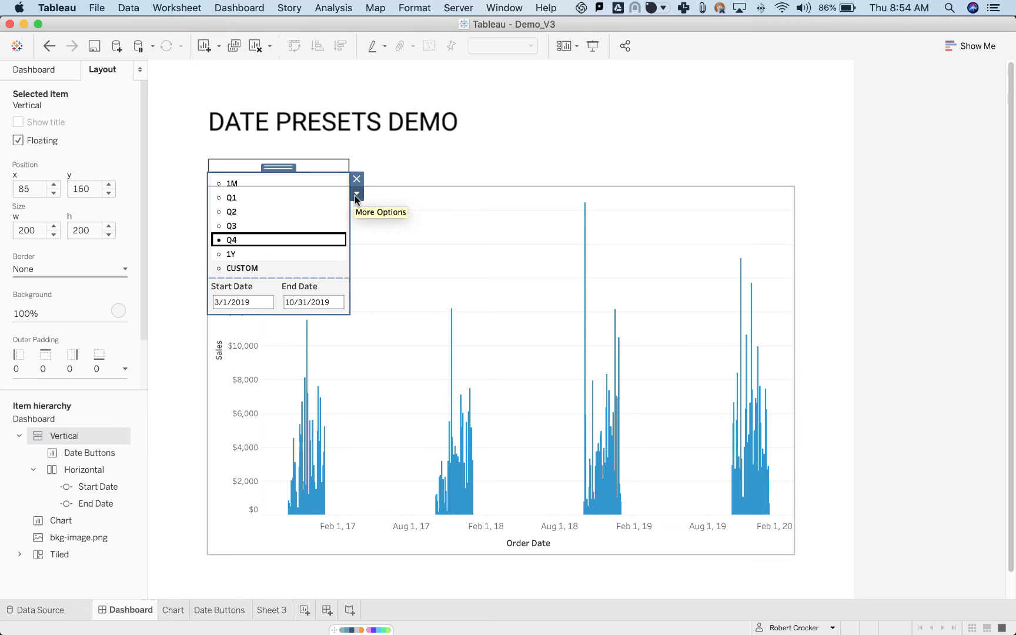
# Add a show/hide button to the floating vertical container and open the button's settings.
pyautogui.click(355, 193)
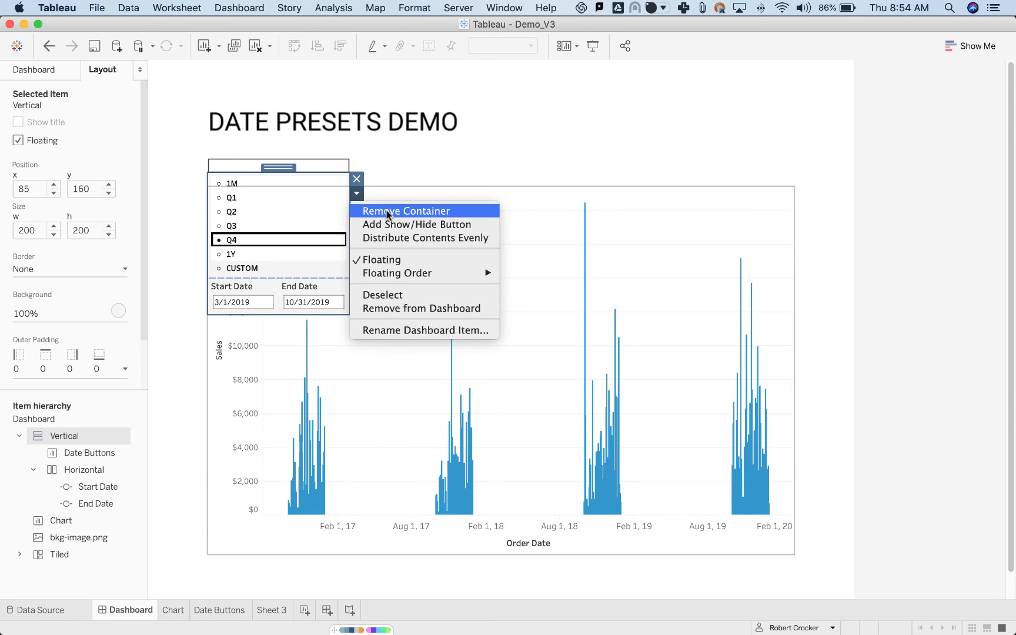
pyautogui.click(447, 224)
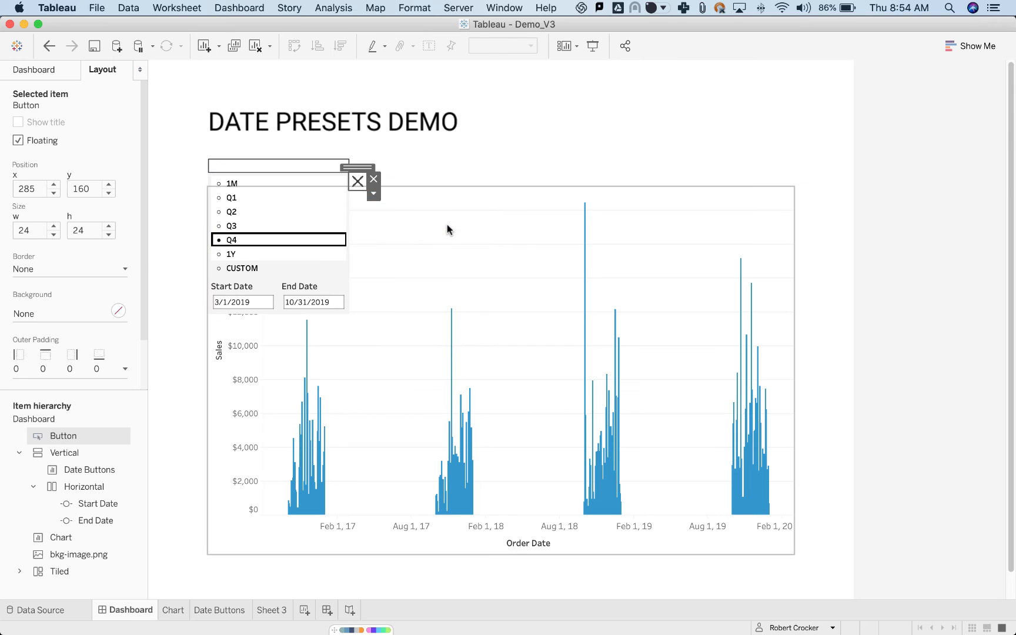
pyautogui.click(374, 193)
pyautogui.click(400, 209)
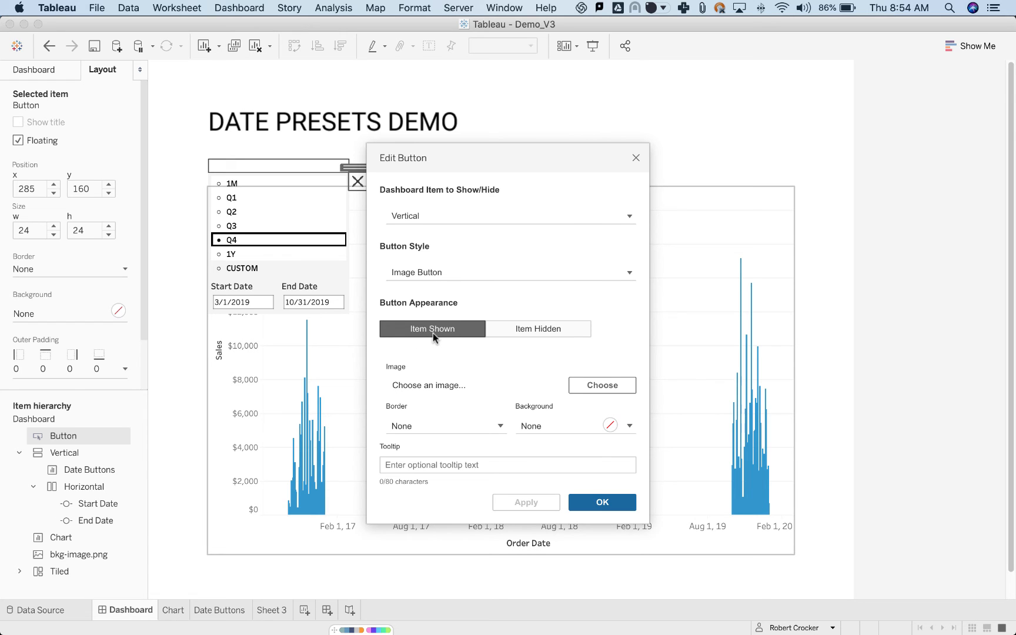
# Use up.png from the icon/outlined/directions/chevron folder as the button's image for the Item Shown state.
pyautogui.click(611, 386)
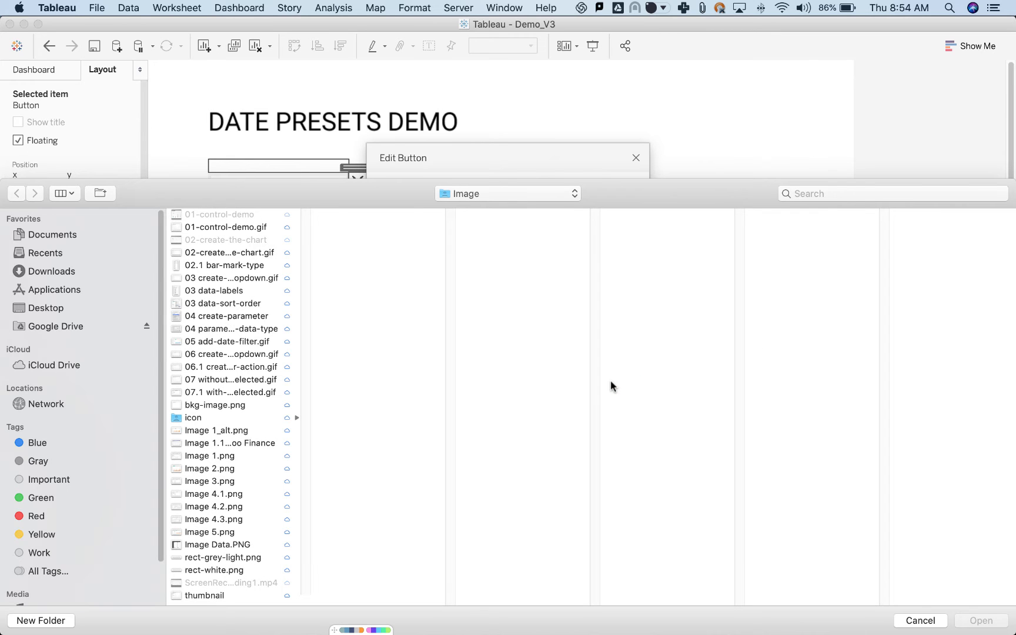
pyautogui.click(221, 421)
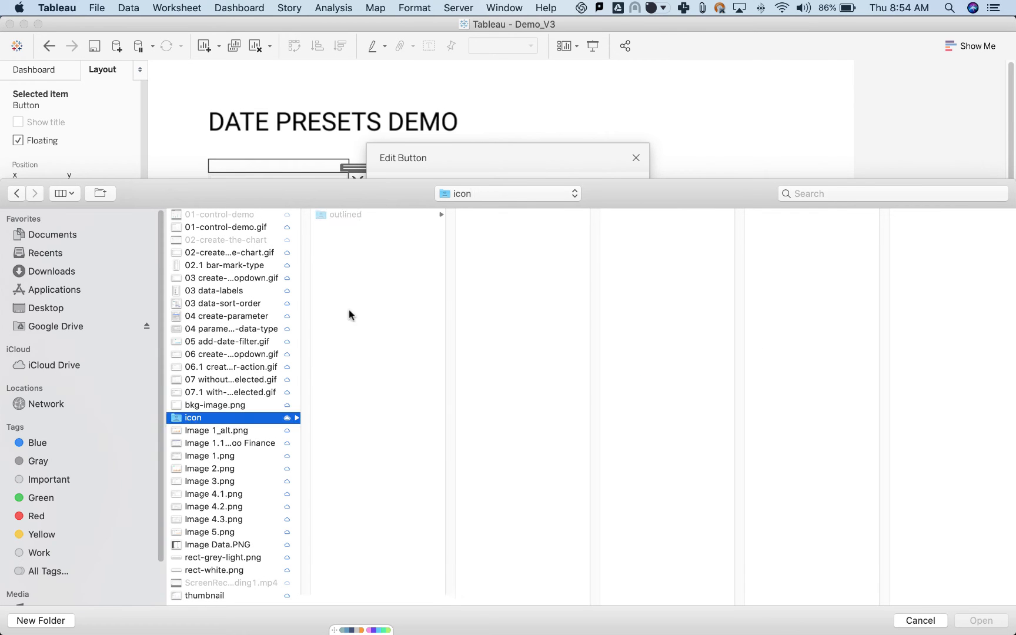
pyautogui.click(406, 216)
pyautogui.click(512, 216)
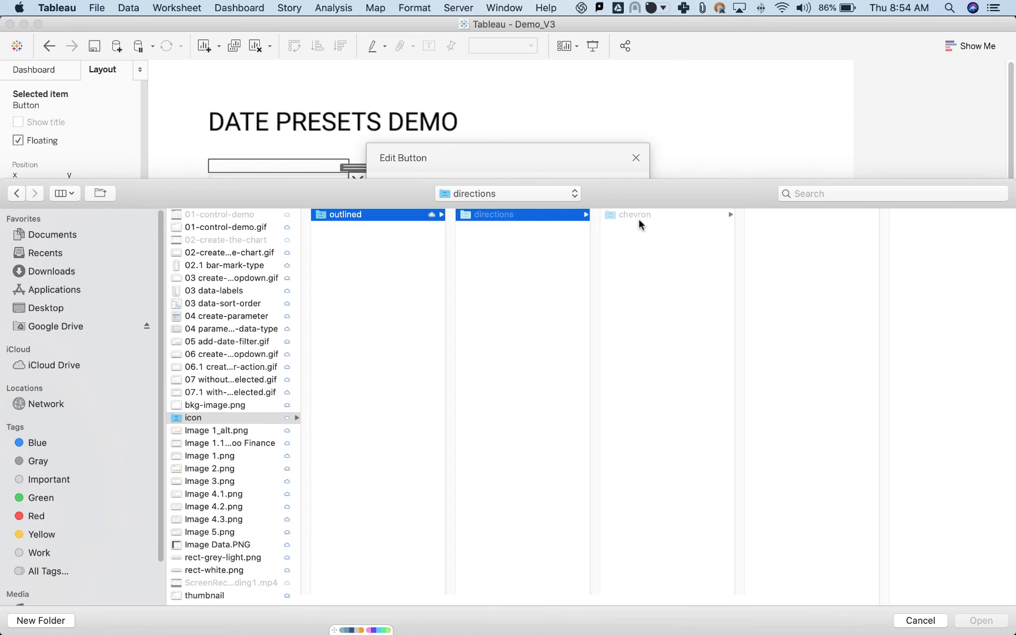
pyautogui.click(653, 217)
pyautogui.click(780, 227)
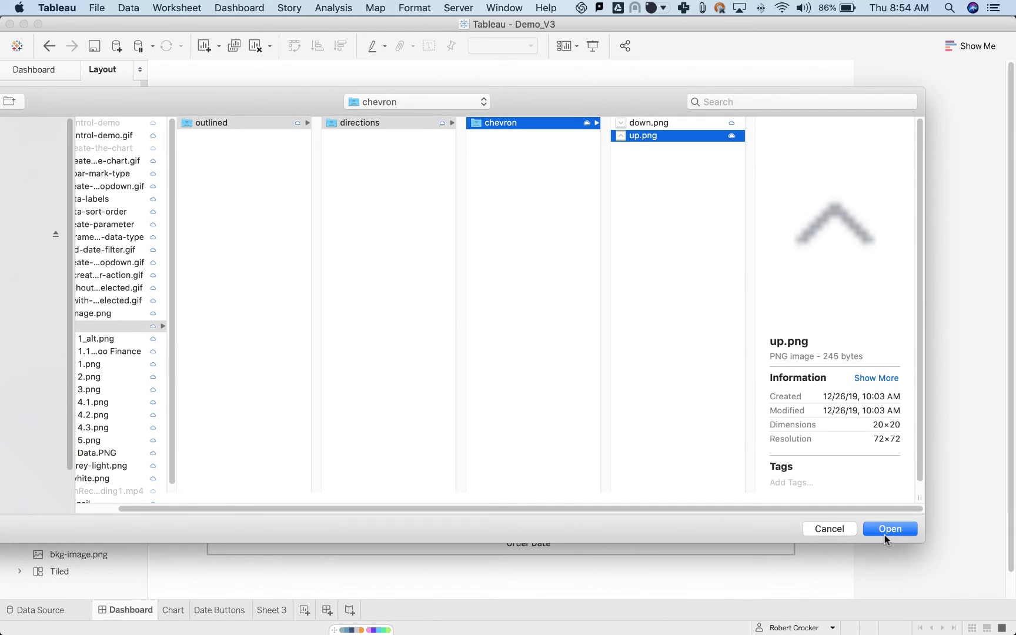
pyautogui.click(885, 535)
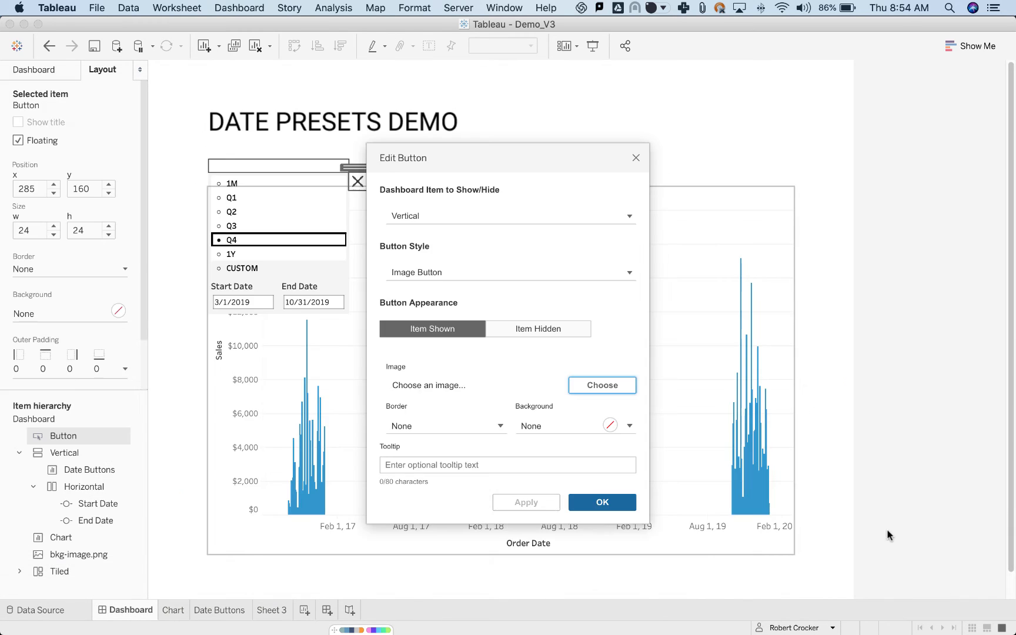
# Use down.png from the chevron folder as the button's Item Hidden image and apply the button settings.
pyautogui.click(529, 335)
pyautogui.click(600, 388)
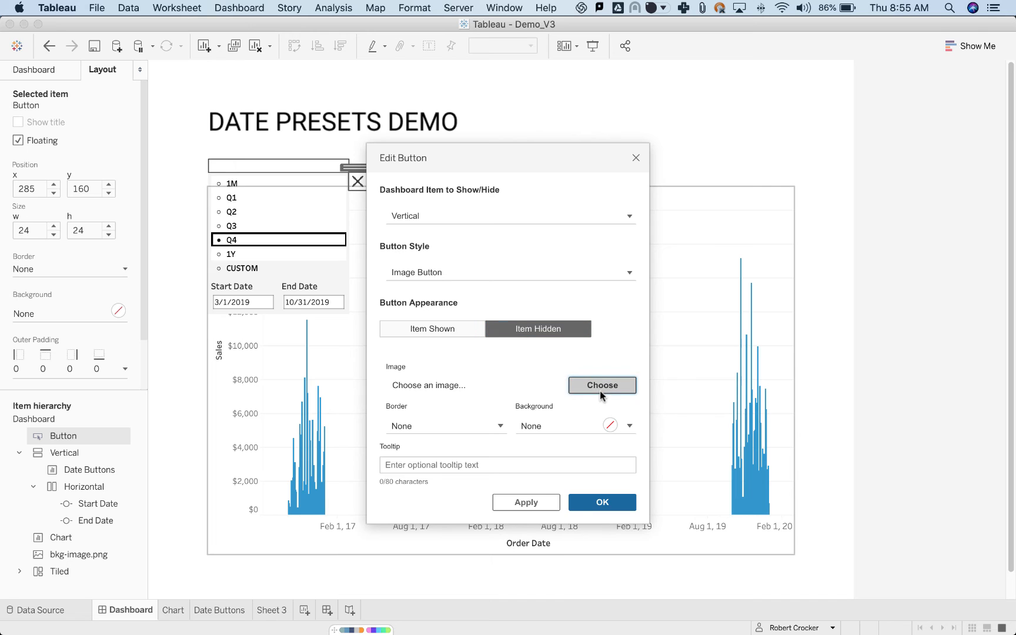
pyautogui.click(182, 215)
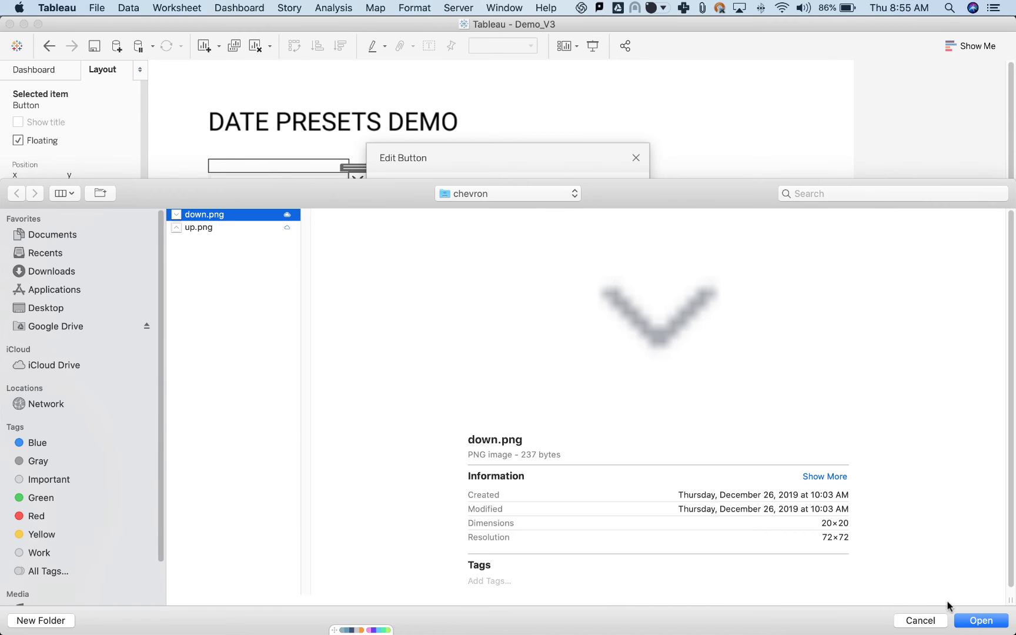
pyautogui.click(977, 620)
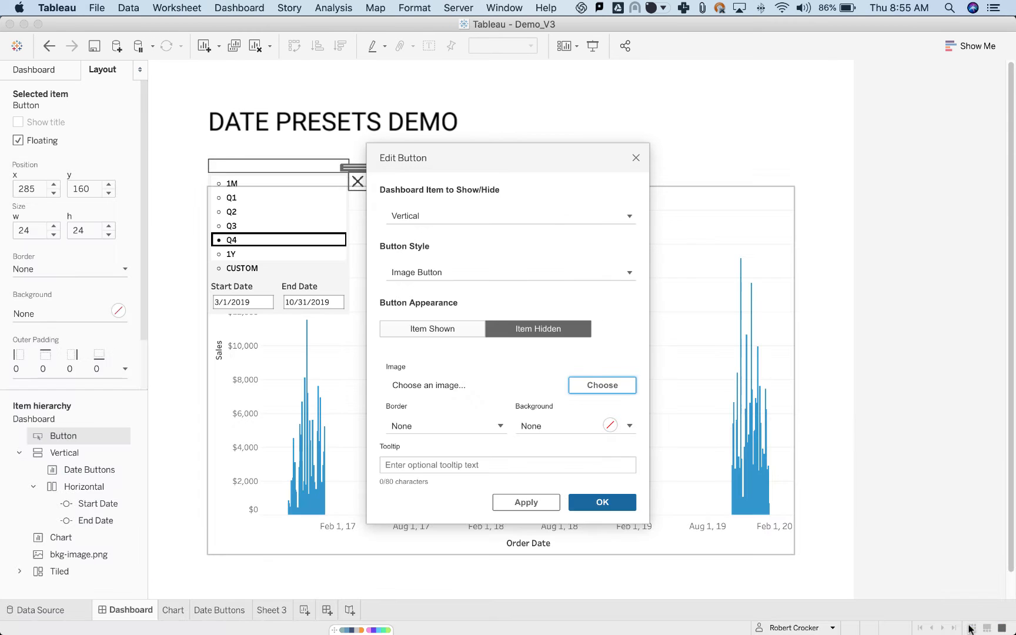
pyautogui.click(598, 503)
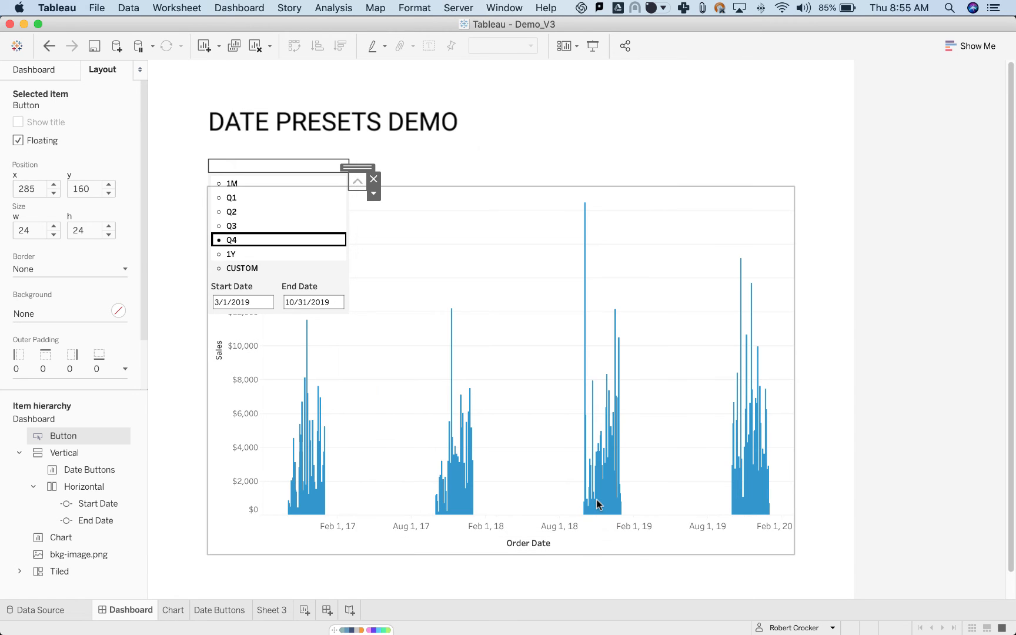
# Place the show/hide button at x 265, y 140 and set its size to 20 by 20.
pyautogui.click(35, 189)
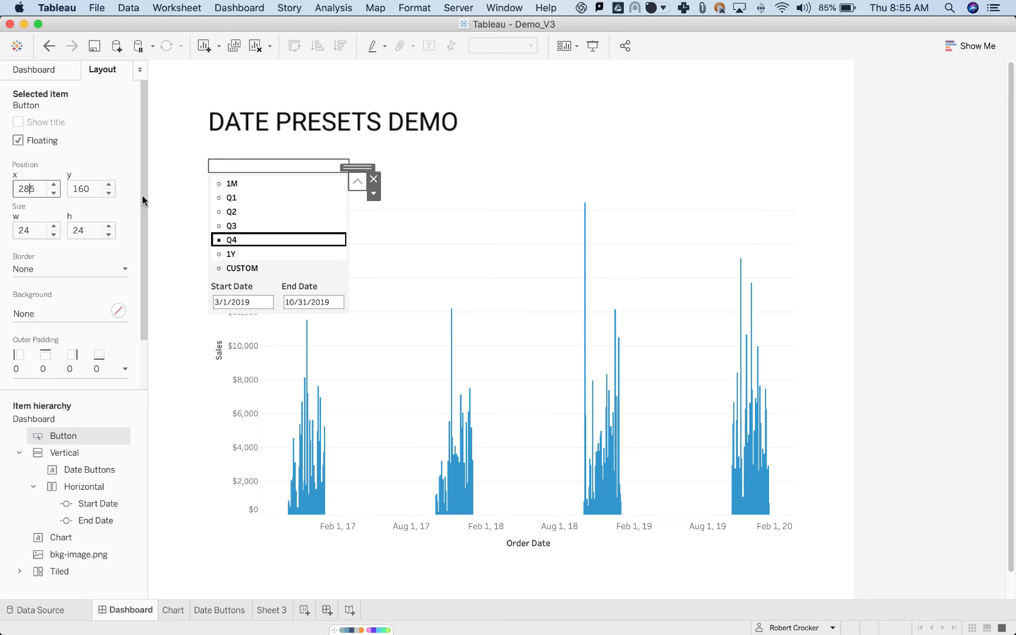
pyautogui.write('6')
pyautogui.press('Tab')
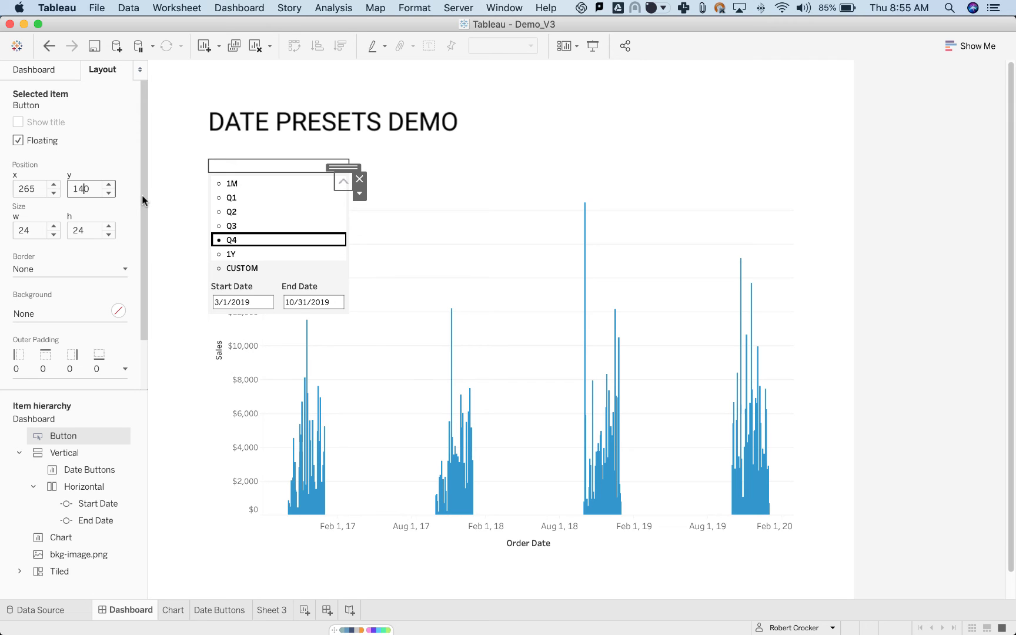
pyautogui.press('Tab')
pyautogui.write('20')
pyautogui.press('Tab')
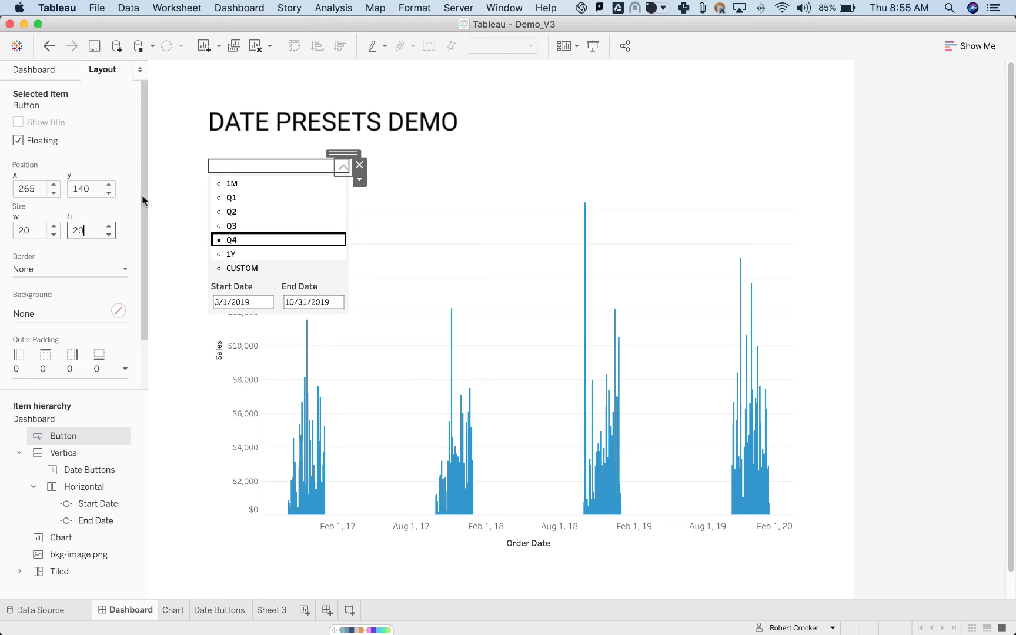
pyautogui.press('Return')
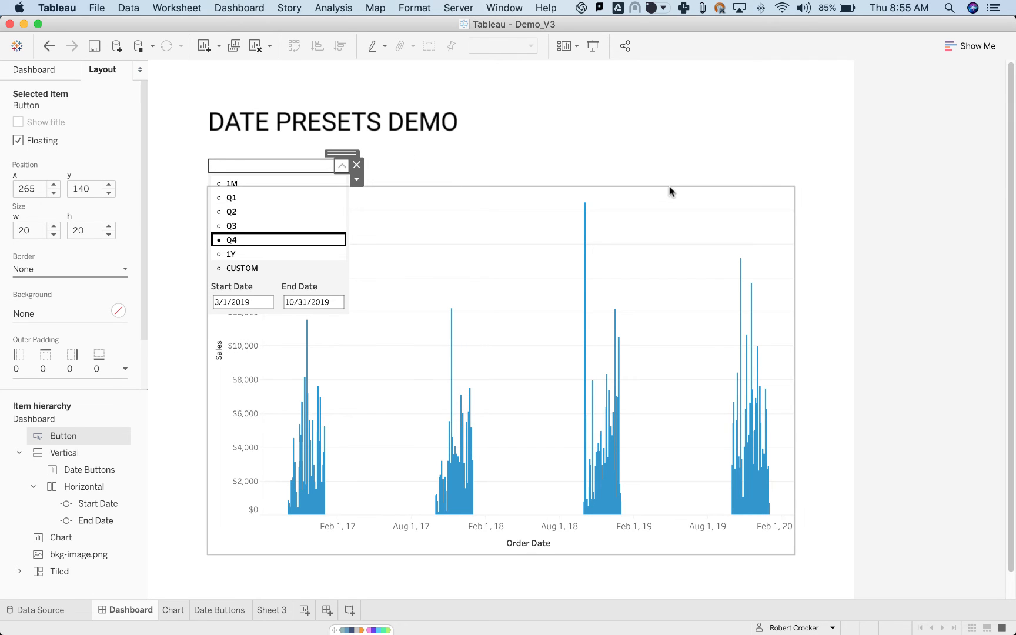
# Switch to Google Chrome and search the web for "figma resources free" in a new tab.
pyautogui.press('super+Tab')
pyautogui.press('super+Tab')
pyautogui.press('super+Tab')
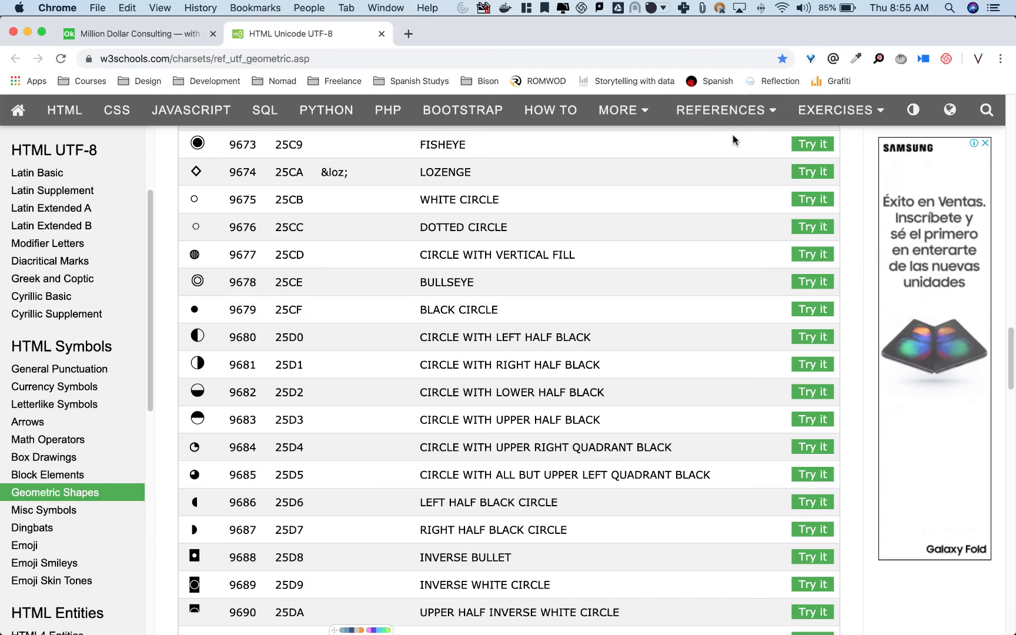
pyautogui.click(408, 33)
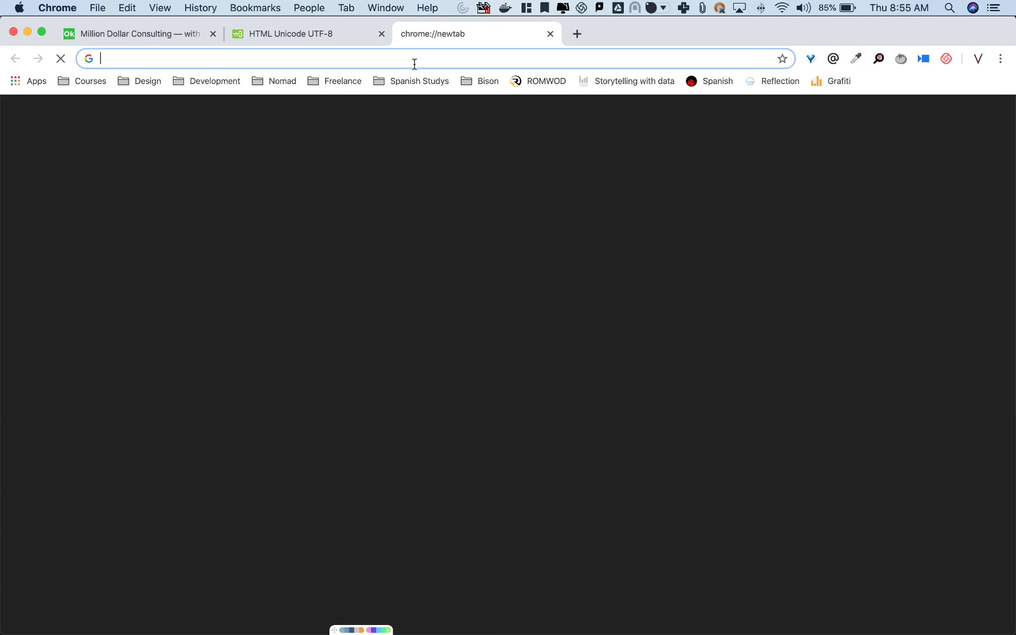
pyautogui.write('ID')
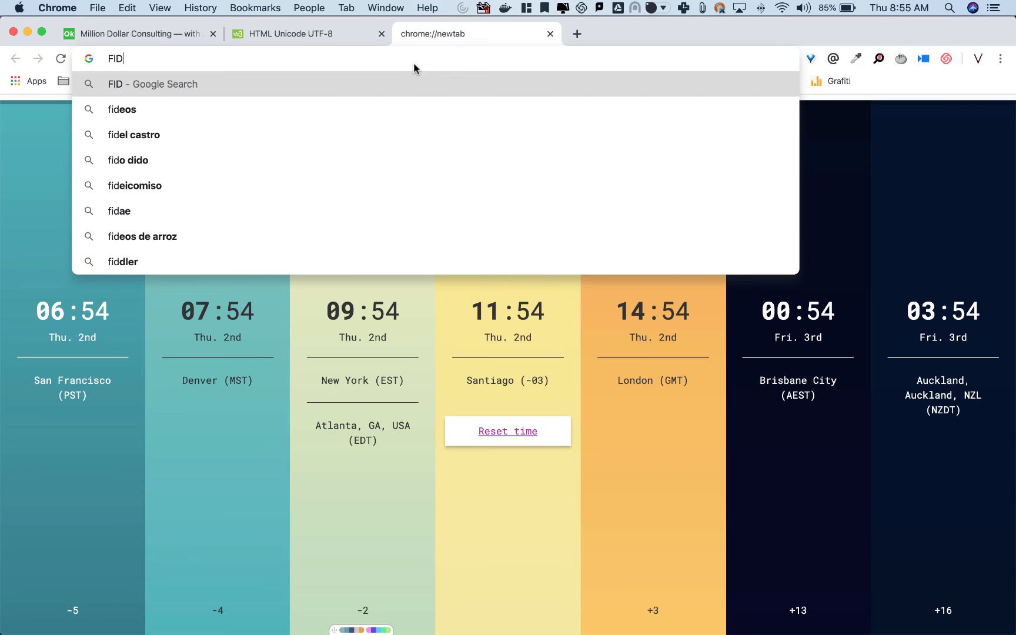
pyautogui.write('G')
pyautogui.press('BackSpace')
pyautogui.press('BackSpace')
pyautogui.press('BackSpace')
pyautogui.write('G')
pyautogui.press('BackSpace')
pyautogui.write('IGMA ')
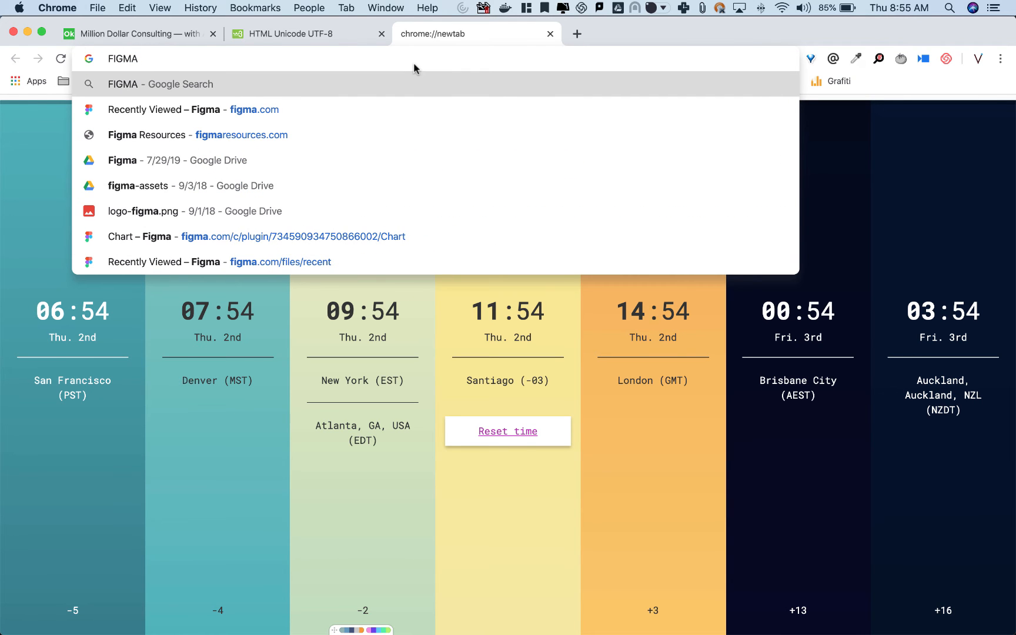
pyautogui.write('design')
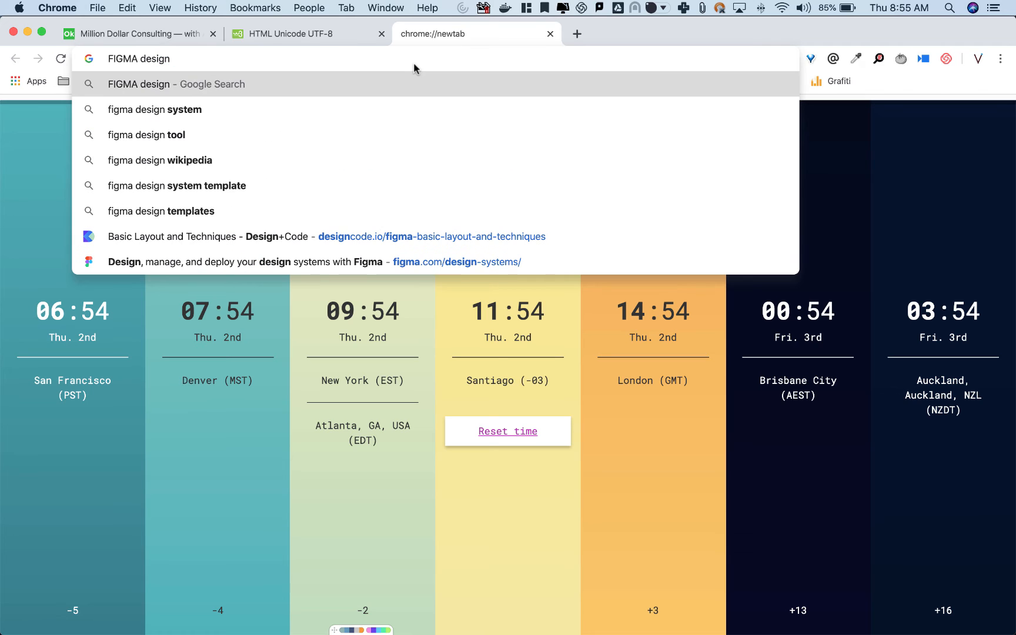
pyautogui.press('BackSpace')
pyautogui.press('BackSpace')
pyautogui.press('BackSpace')
pyautogui.press('BackSpace')
pyautogui.press('BackSpace')
pyautogui.press('BackSpace')
pyautogui.write('res')
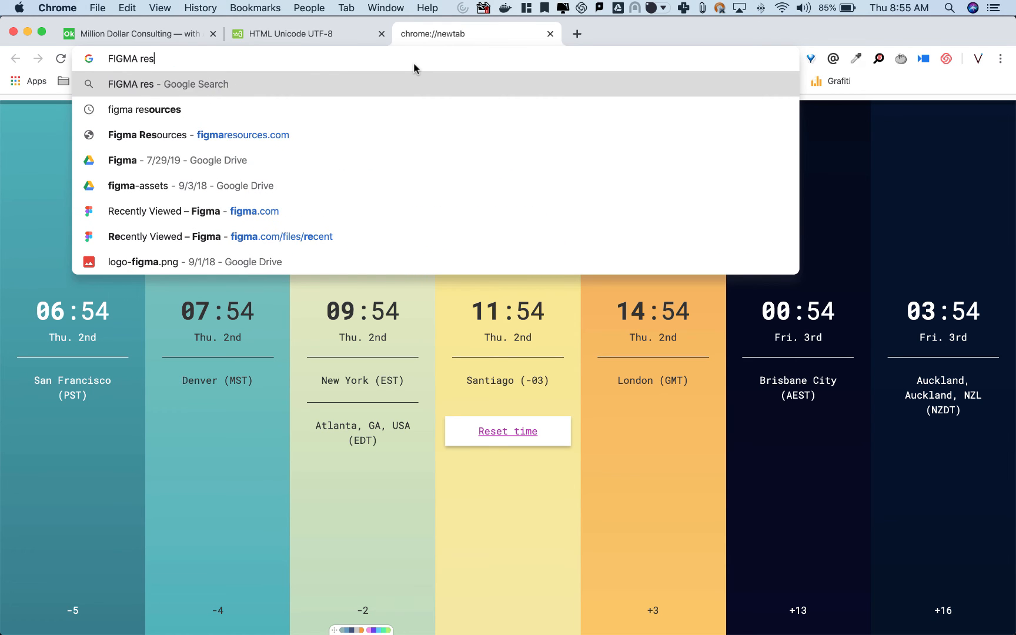
pyautogui.write('ources')
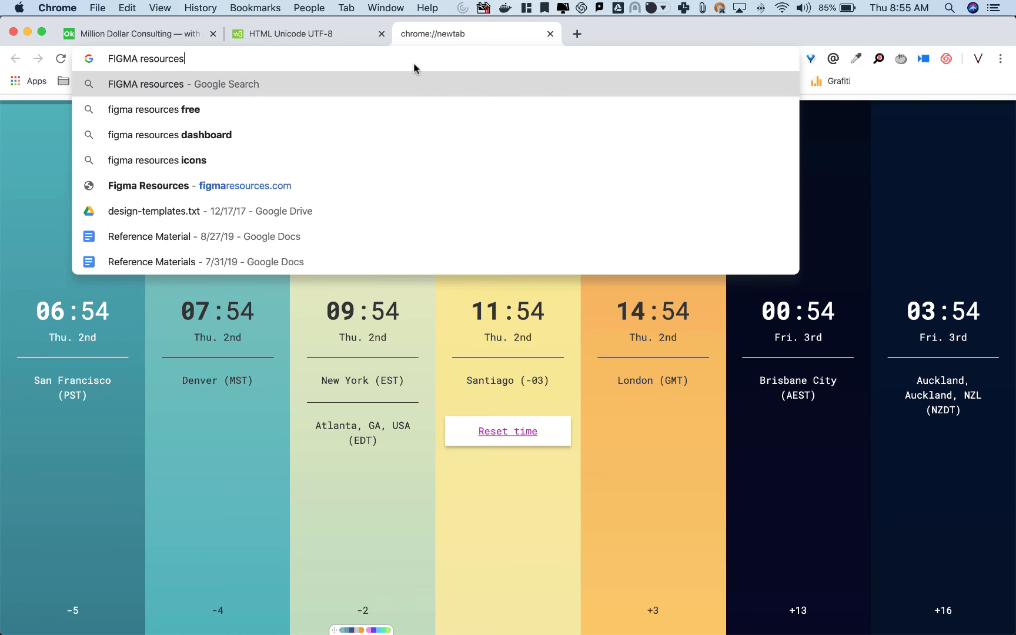
pyautogui.press('Down')
pyautogui.press('Return')
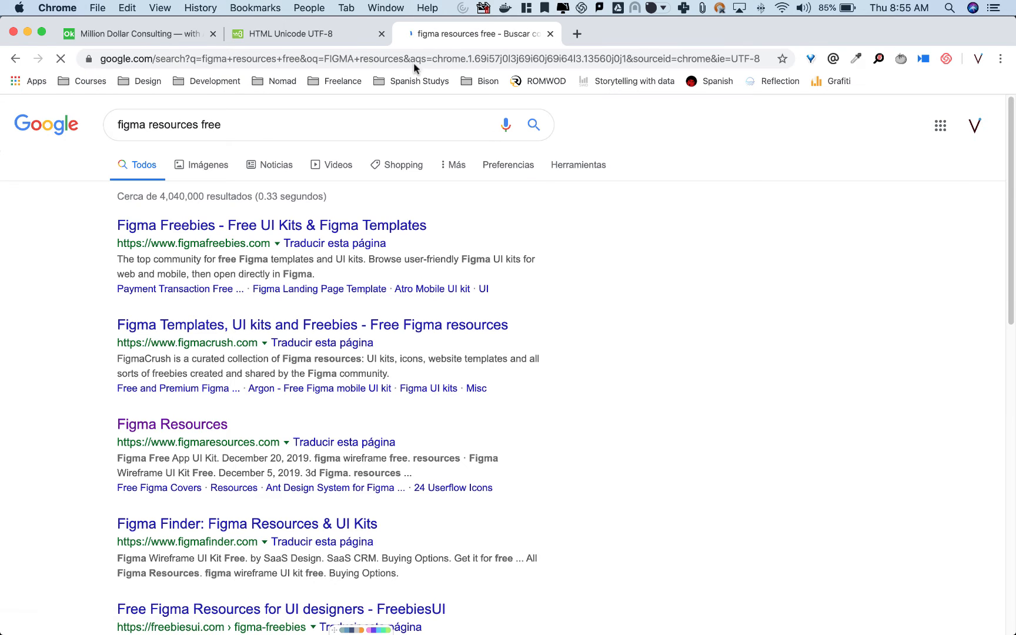
# Browse the free UI kits on the Figma Freebies site, including the Figma Component Library page.
pyautogui.click(279, 227)
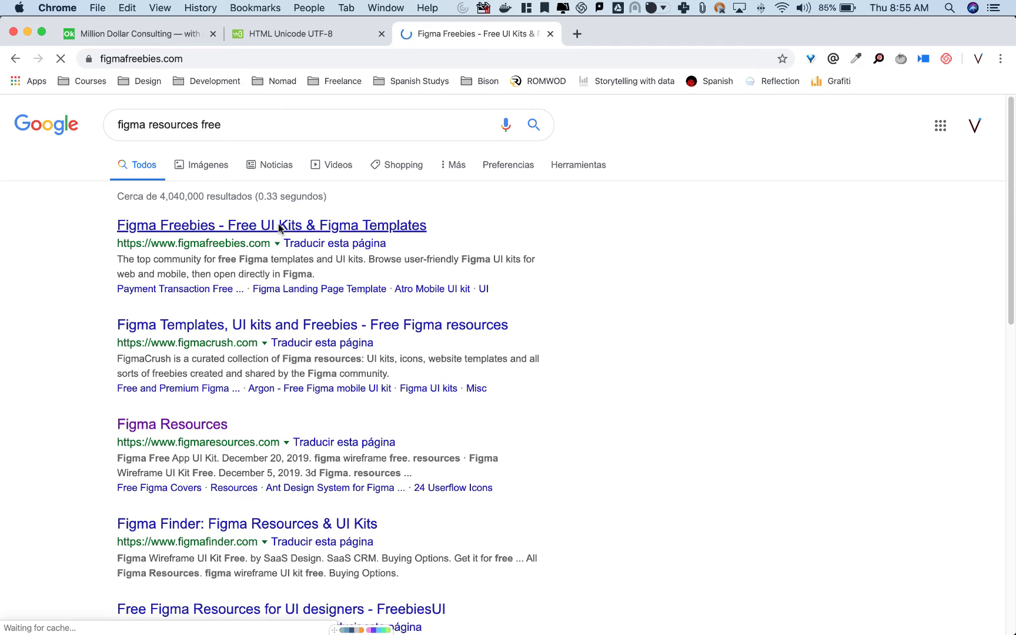
pyautogui.scroll(-3, 164, 322)
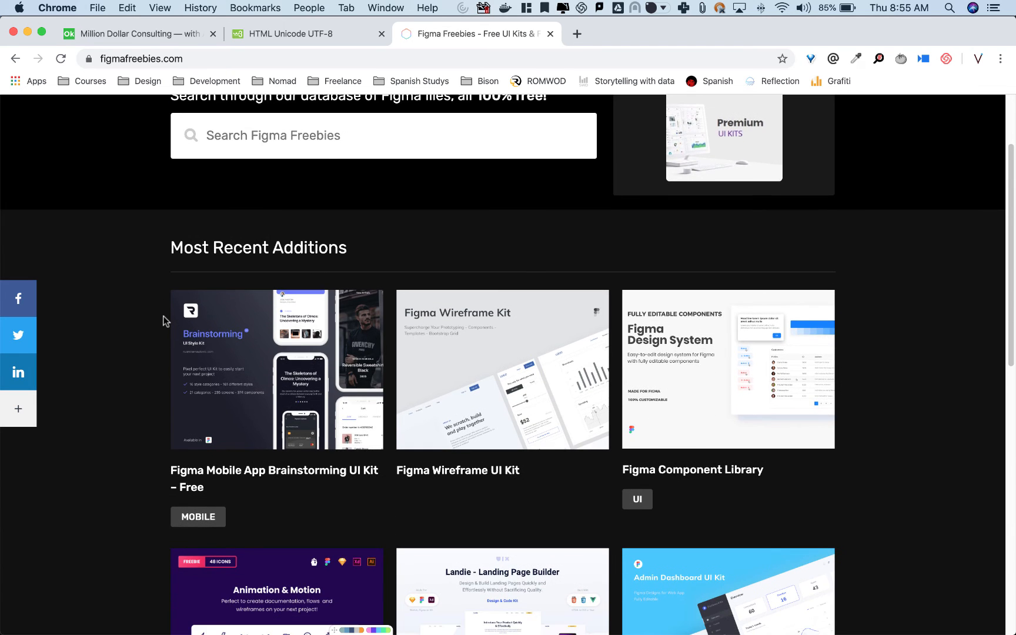
pyautogui.scroll(-1, 164, 321)
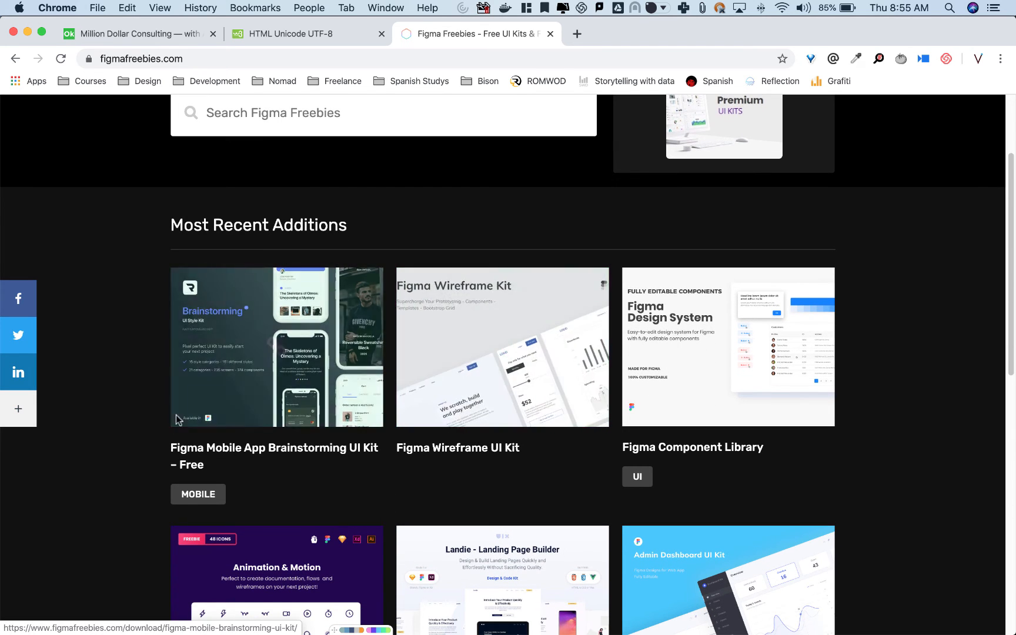
pyautogui.scroll(-2, 126, 383)
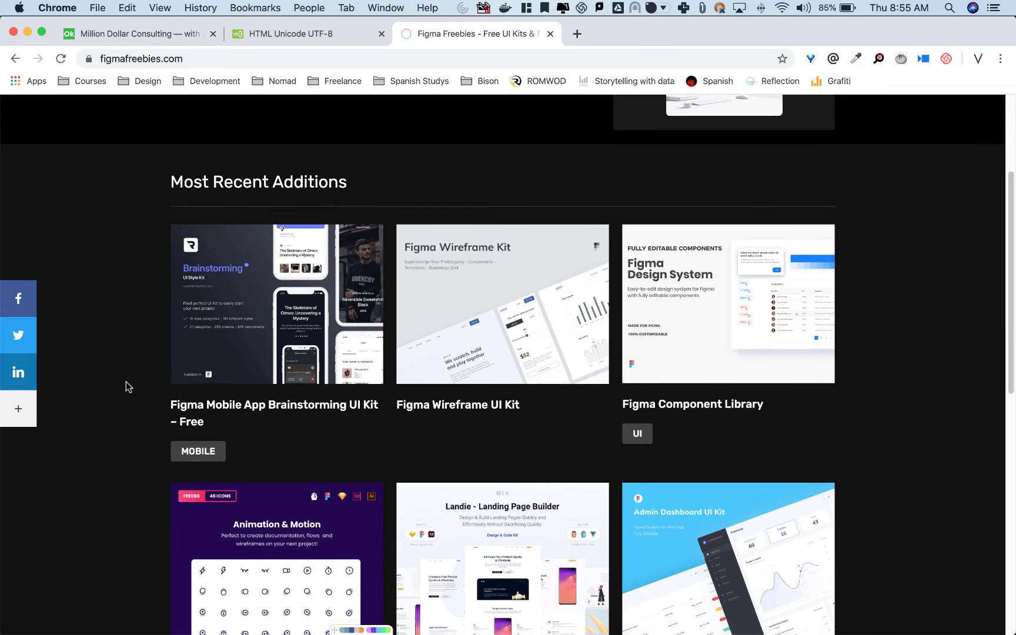
pyautogui.click(728, 331)
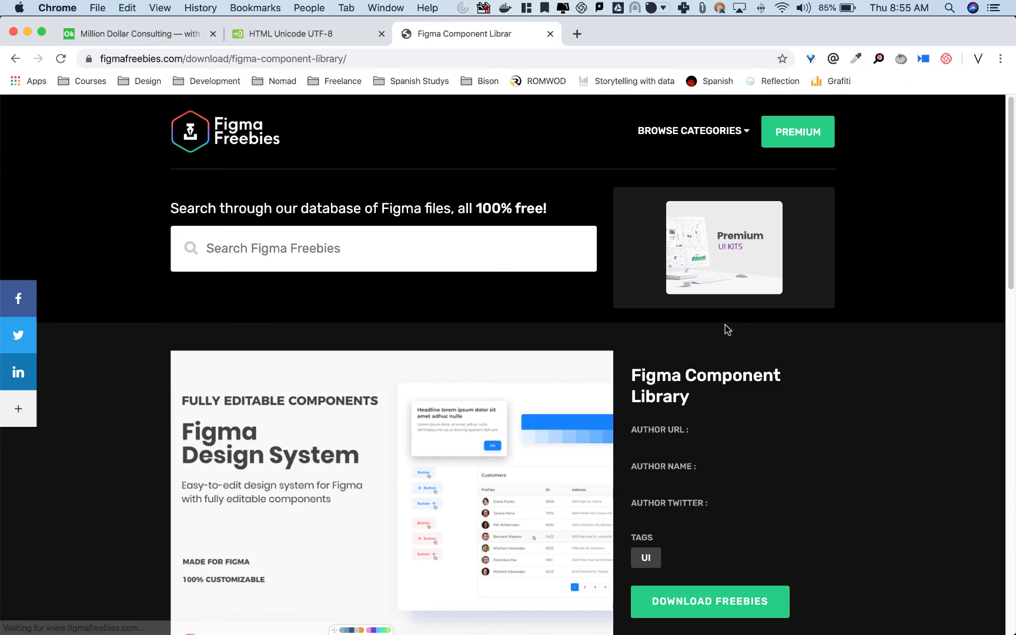
pyautogui.scroll(-8, 543, 341)
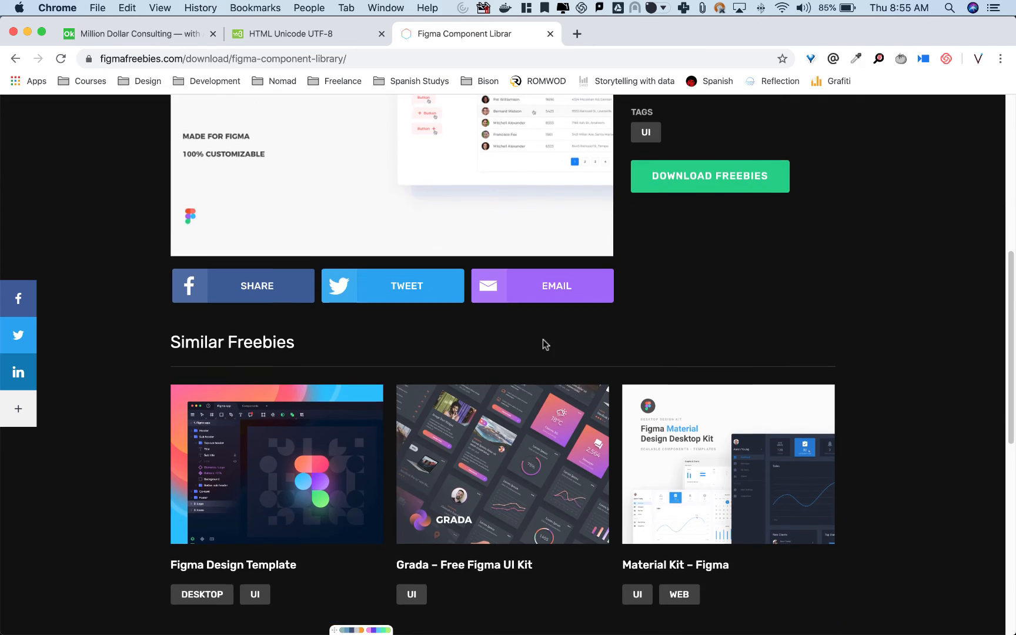
pyautogui.scroll(-5, 543, 339)
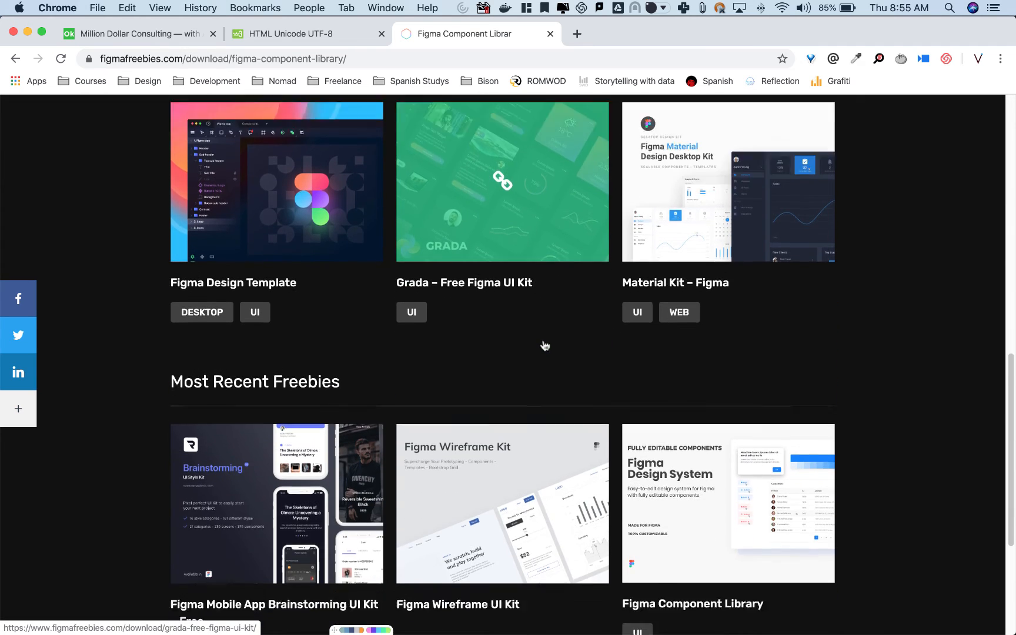
pyautogui.scroll(-4, 545, 346)
# Switch to Figma and look through the recently viewed files for design system and UI kit examples.
pyautogui.press('super+Tab')
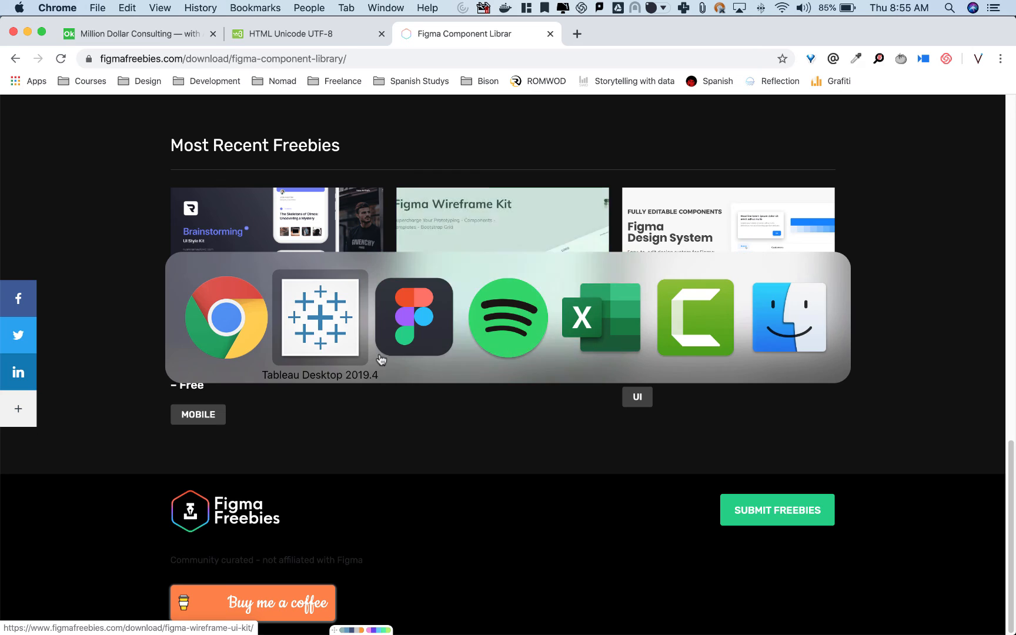
pyautogui.click(434, 331)
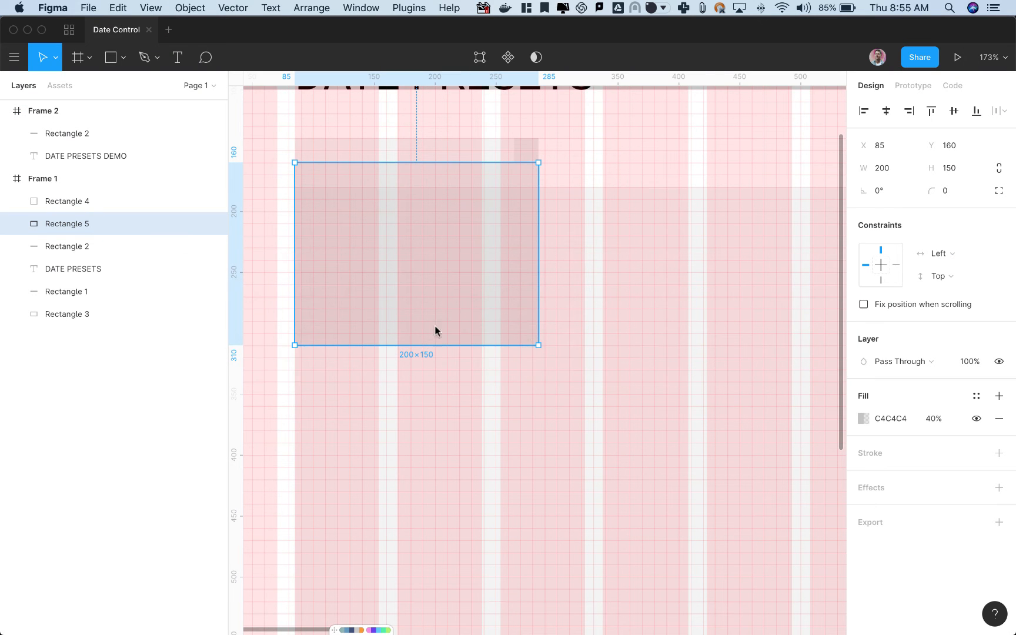
pyautogui.click(68, 30)
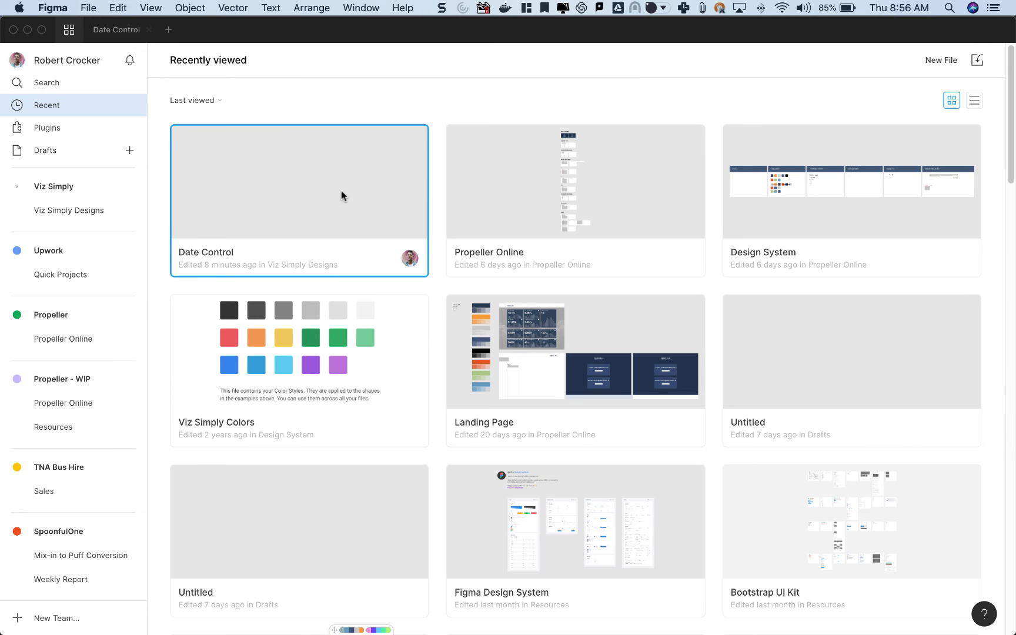
pyautogui.scroll(-10, 911, 250)
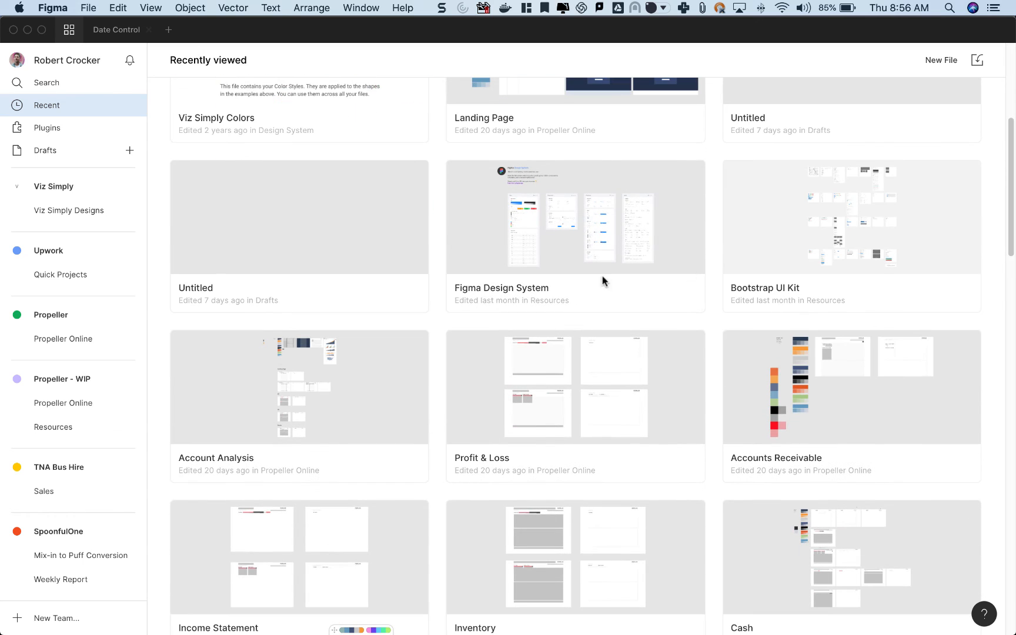
# Open the Figma Design System file and examine its Comments and Dropdown components, including the chevron icon of the default textual dropdown.
pyautogui.doubleClick(667, 254)
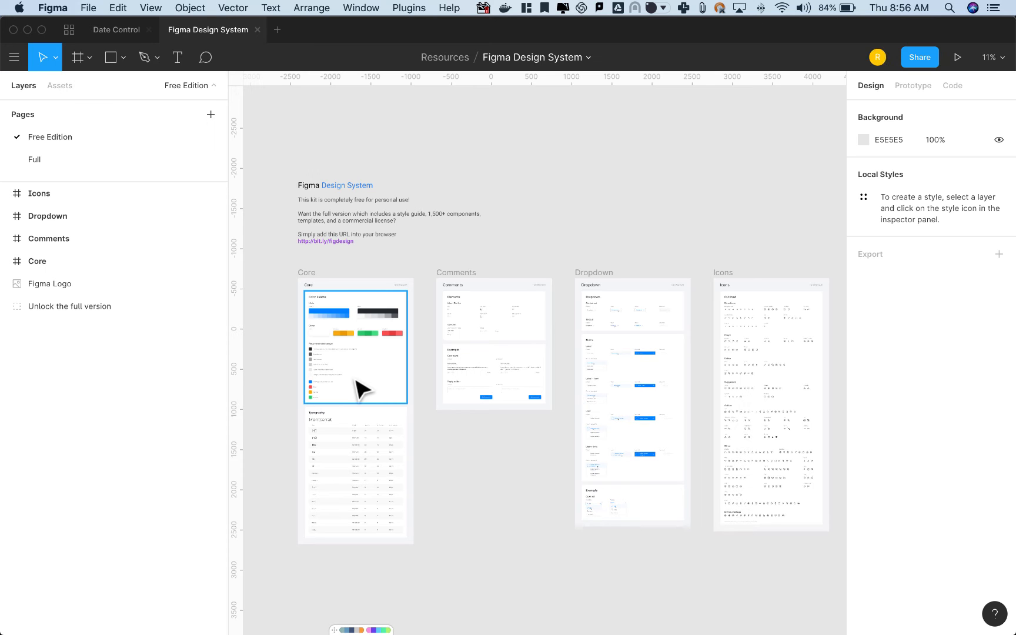
pyautogui.scroll(10, 511, 347)
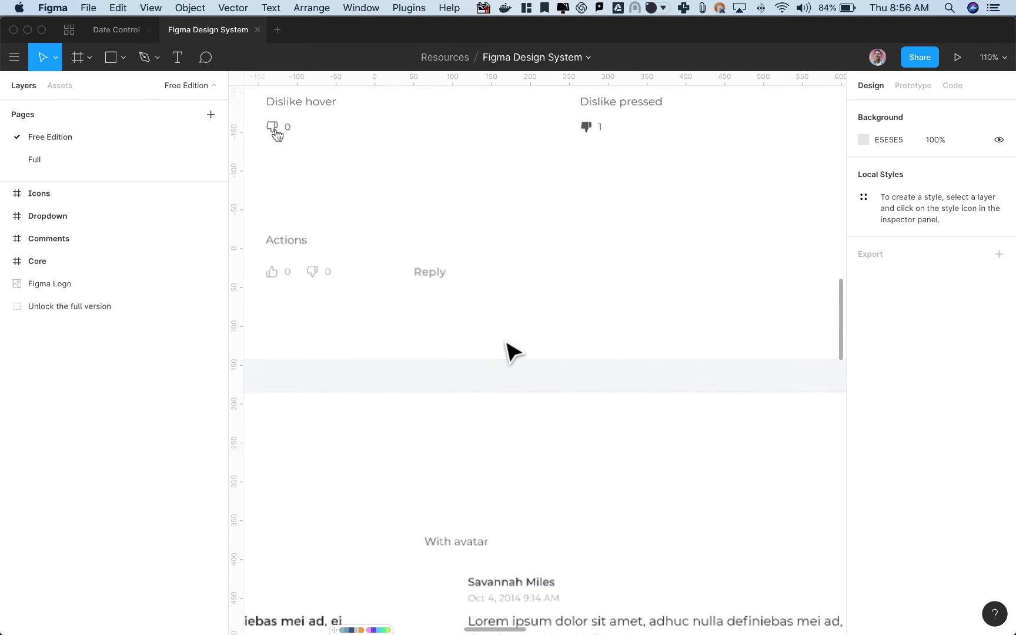
pyautogui.scroll(1, 506, 347)
pyautogui.moveTo(481, 256); pyautogui.dragTo(707, 569)
pyautogui.scroll(-5, 536, 485)
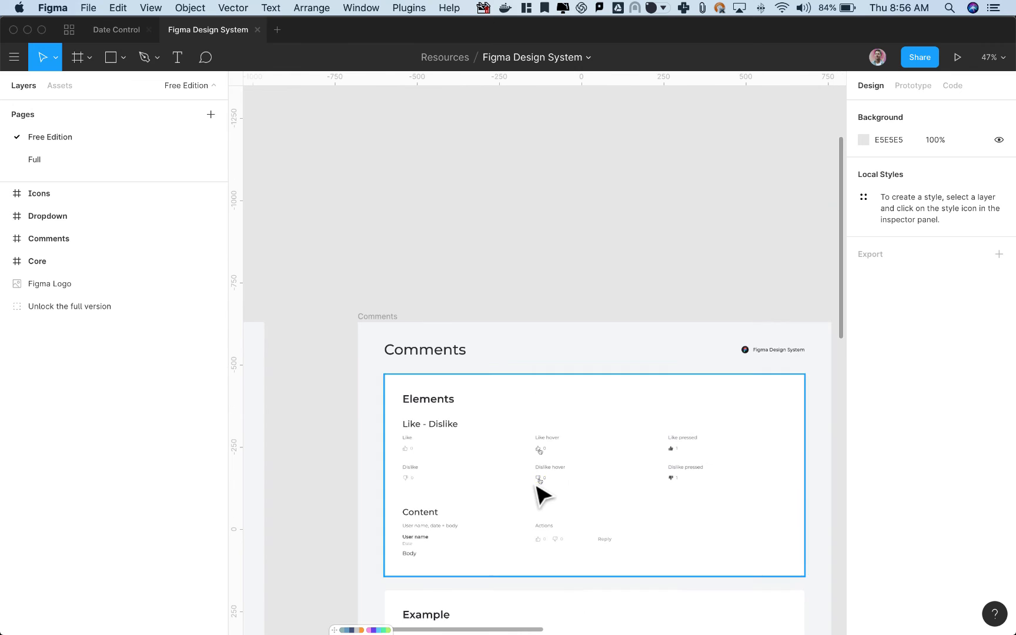
pyautogui.moveTo(519, 478); pyautogui.dragTo(321, 355)
pyautogui.hscroll(10, 321, 355)
pyautogui.scroll(-2, 410, 324)
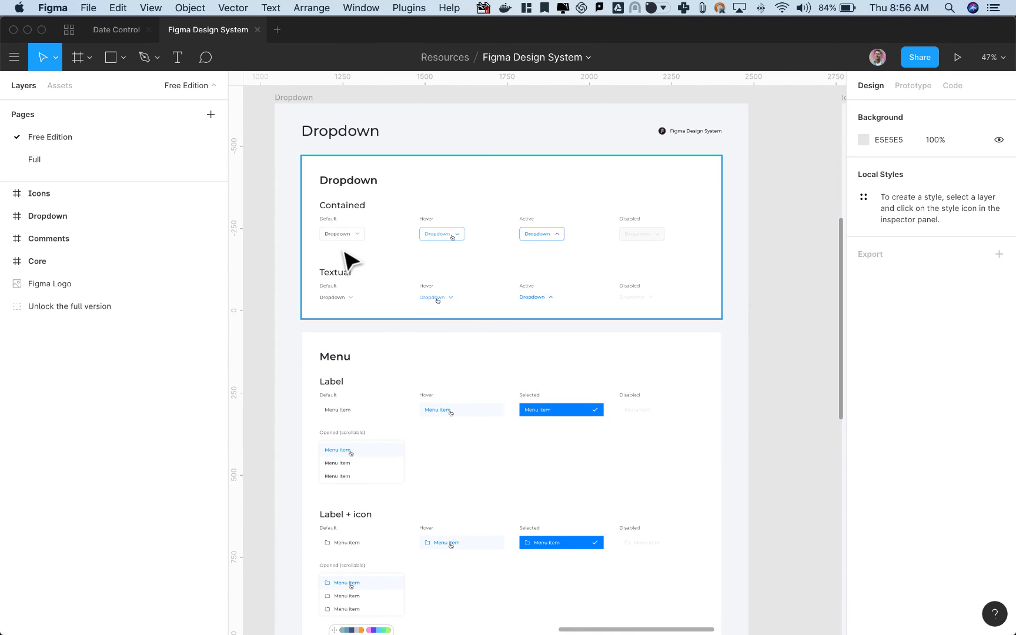
pyautogui.scroll(6, 347, 259)
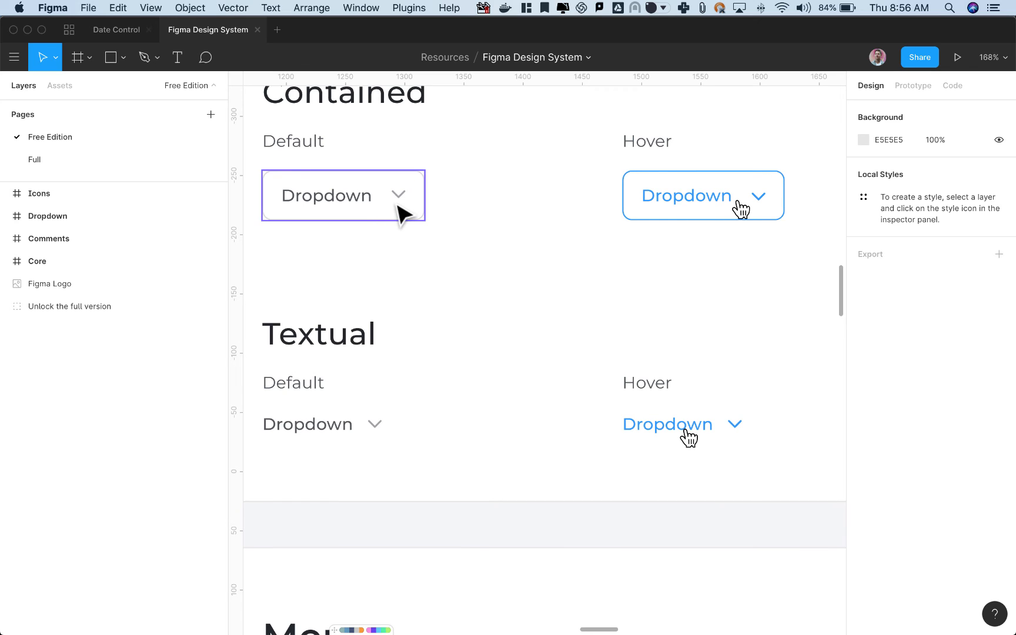
pyautogui.doubleClick(381, 425)
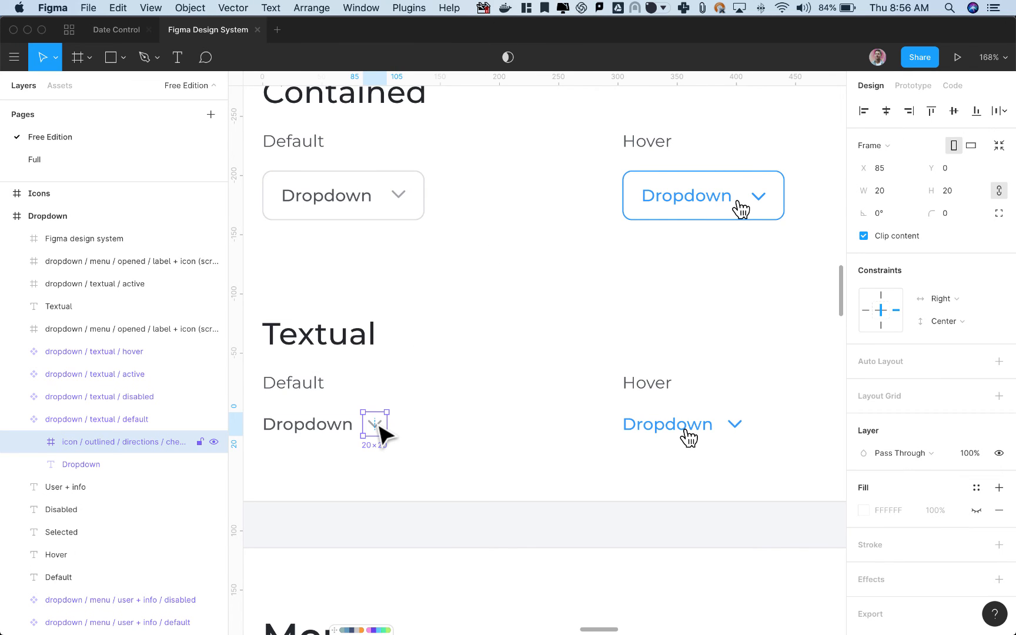
# Compare the Figma Freebies page in Google Chrome with the dropdown components in the Figma Design System file.
pyautogui.press('super+Tab')
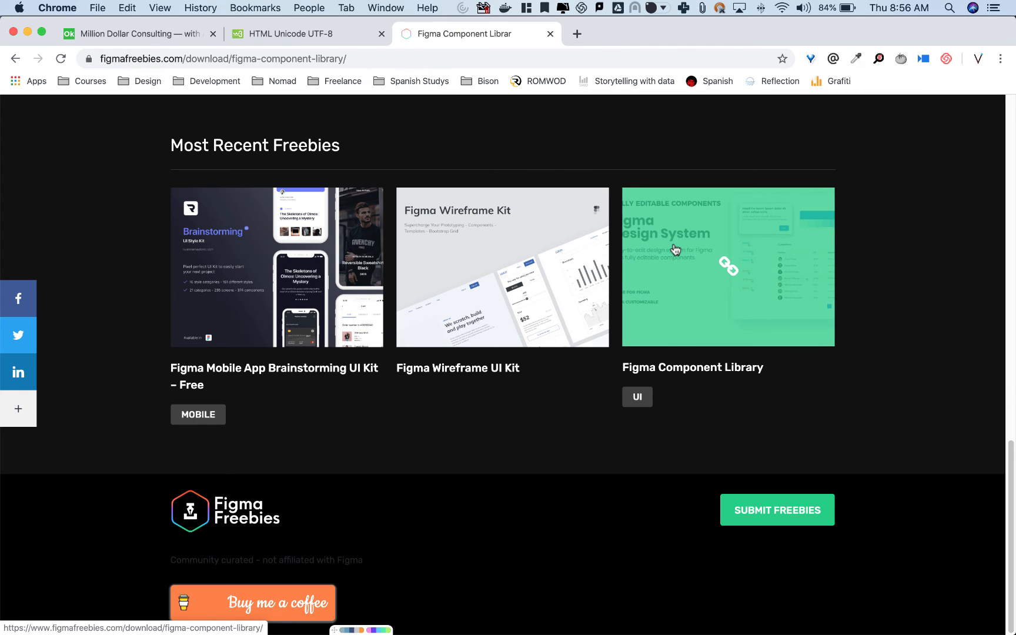
pyautogui.press('super+Tab')
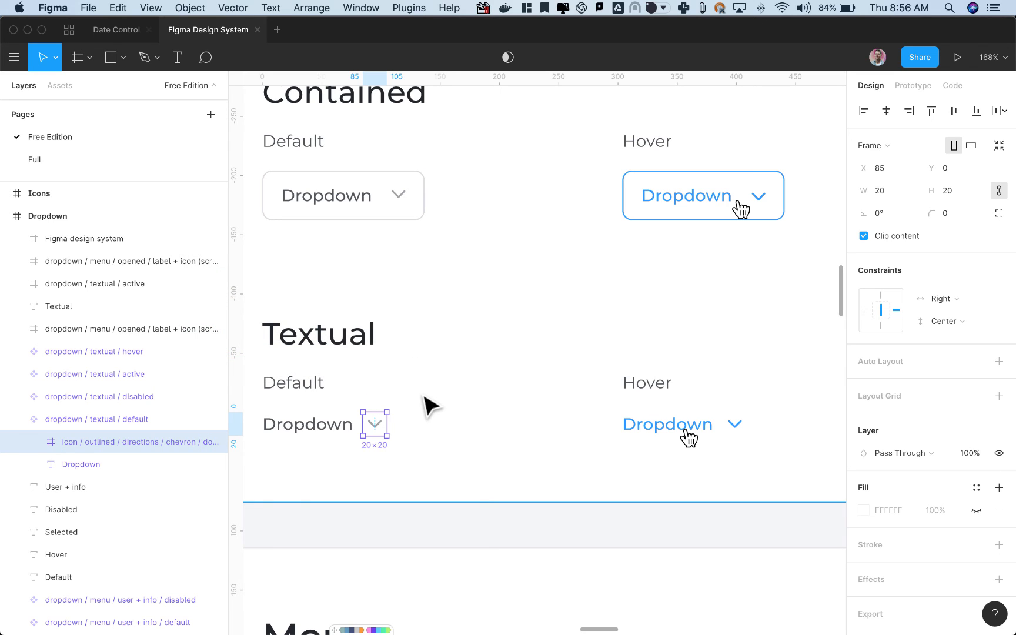
pyautogui.click(457, 346)
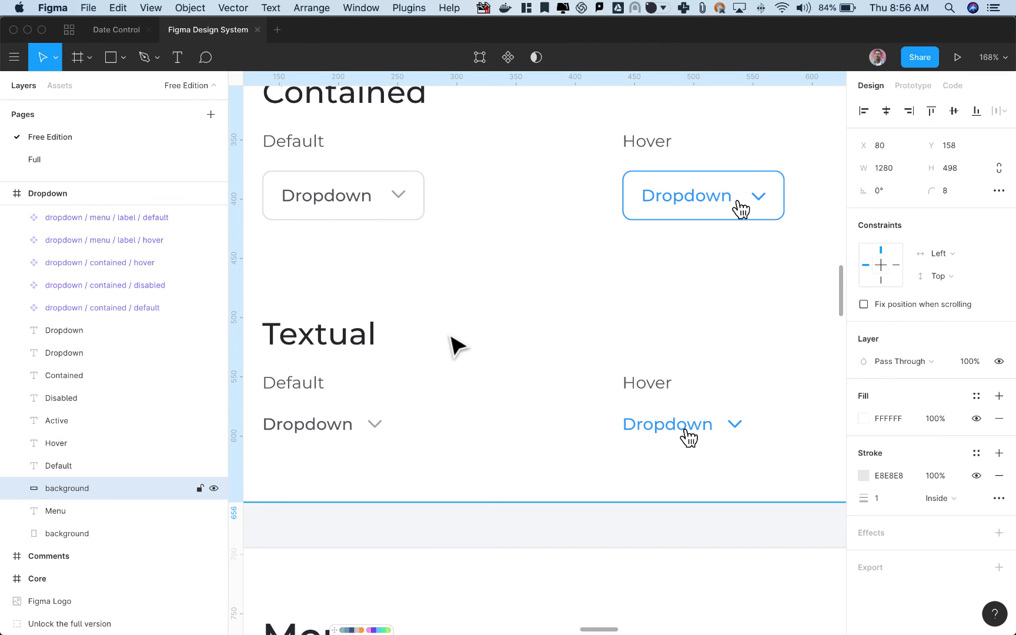
pyautogui.press('super+Tab')
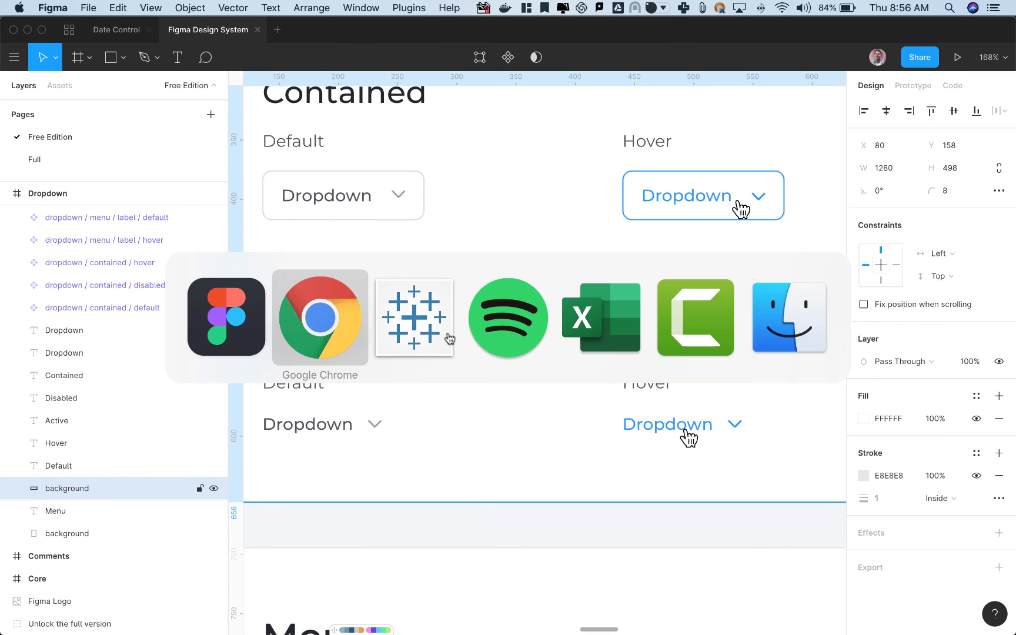
pyautogui.click(348, 333)
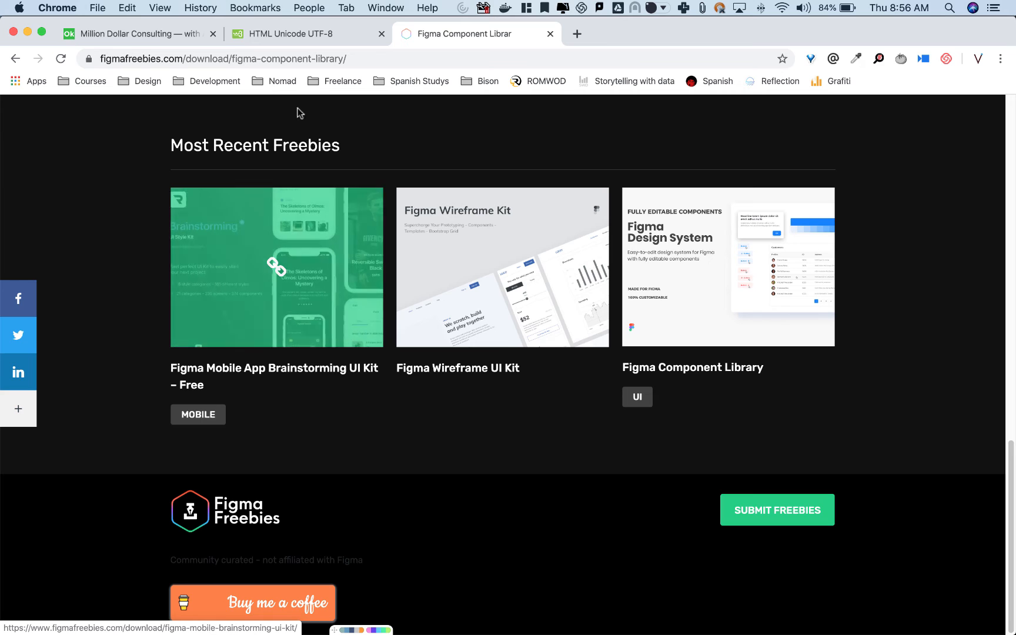
# Switch to Tableau and test the chevron button by repeatedly hiding and showing the date preset container.
pyautogui.press('super+Tab')
pyautogui.click(402, 338)
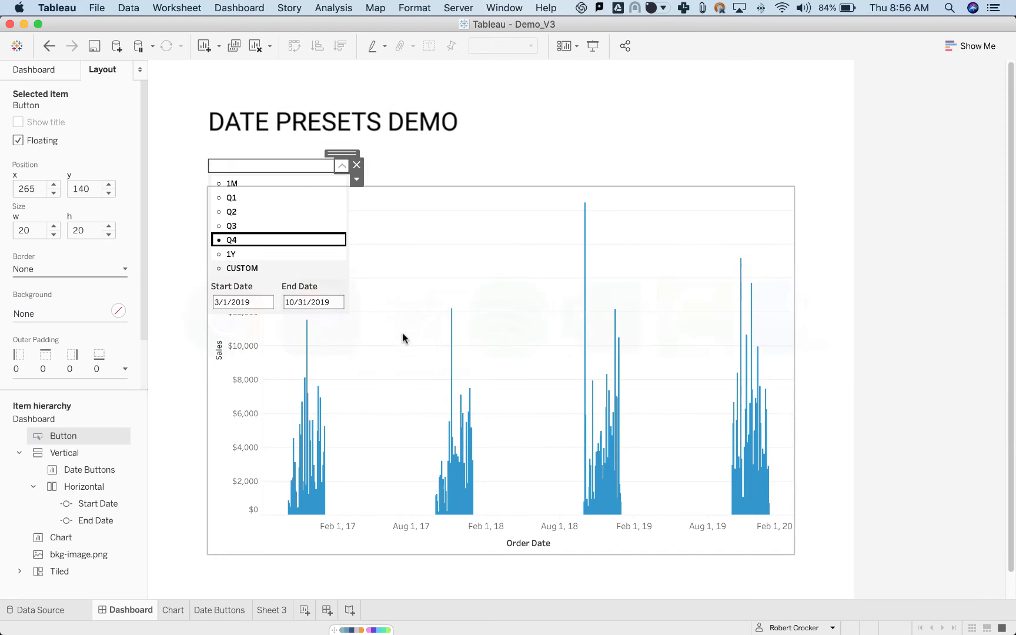
pyautogui.click(341, 168)
pyautogui.click(341, 168)
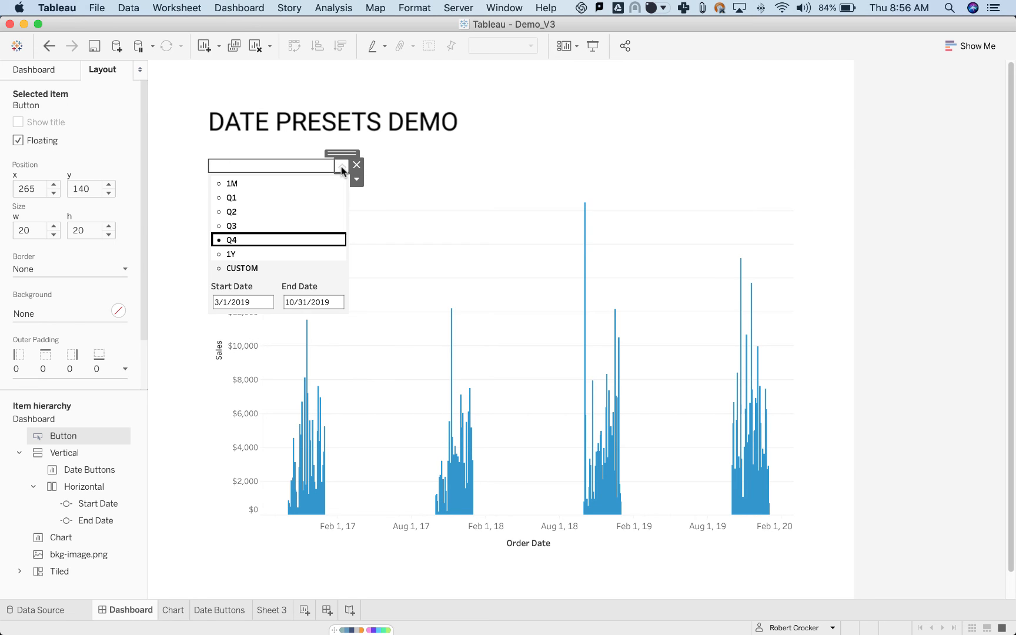
pyautogui.click(341, 167)
pyautogui.click(341, 167)
pyautogui.click(342, 167)
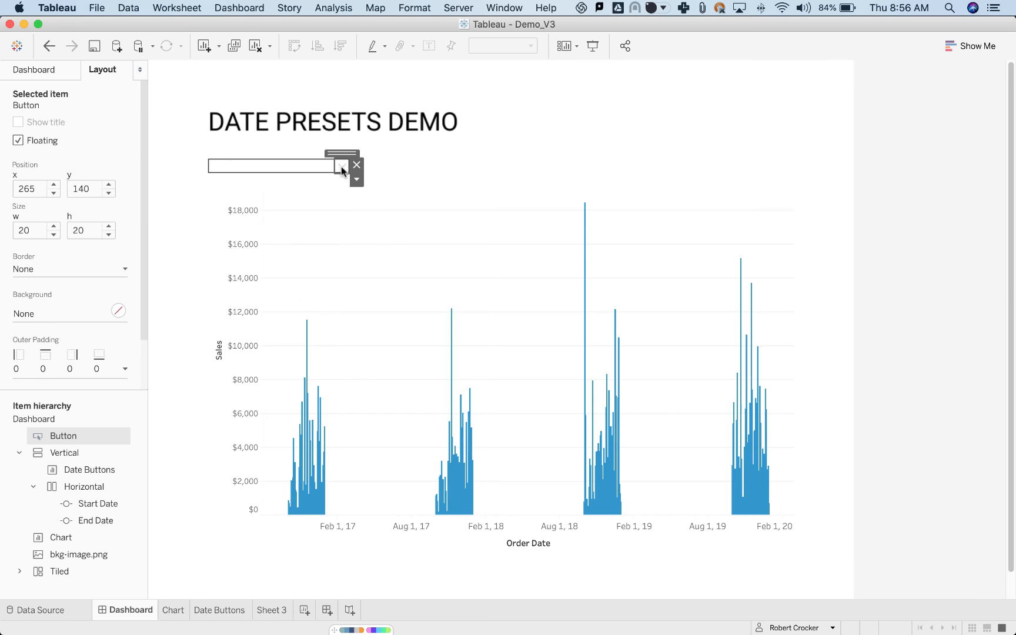
pyautogui.click(341, 167)
# Switch to the Date Control file in Figma and check the position and size of the dropdown header's Rectangle 2.
pyautogui.press('super+Tab')
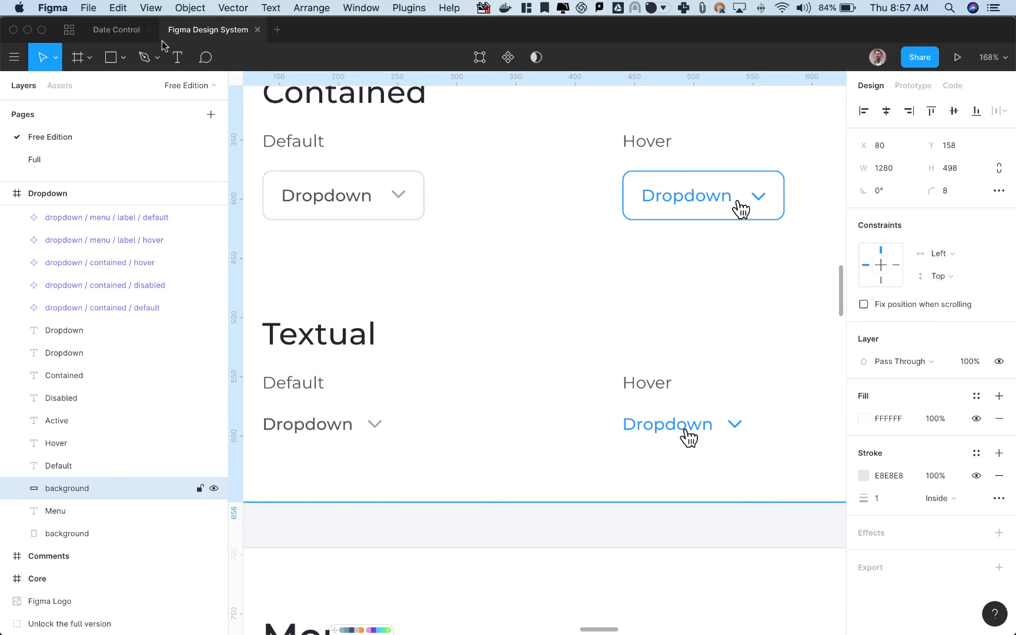
pyautogui.click(125, 29)
pyautogui.click(346, 156)
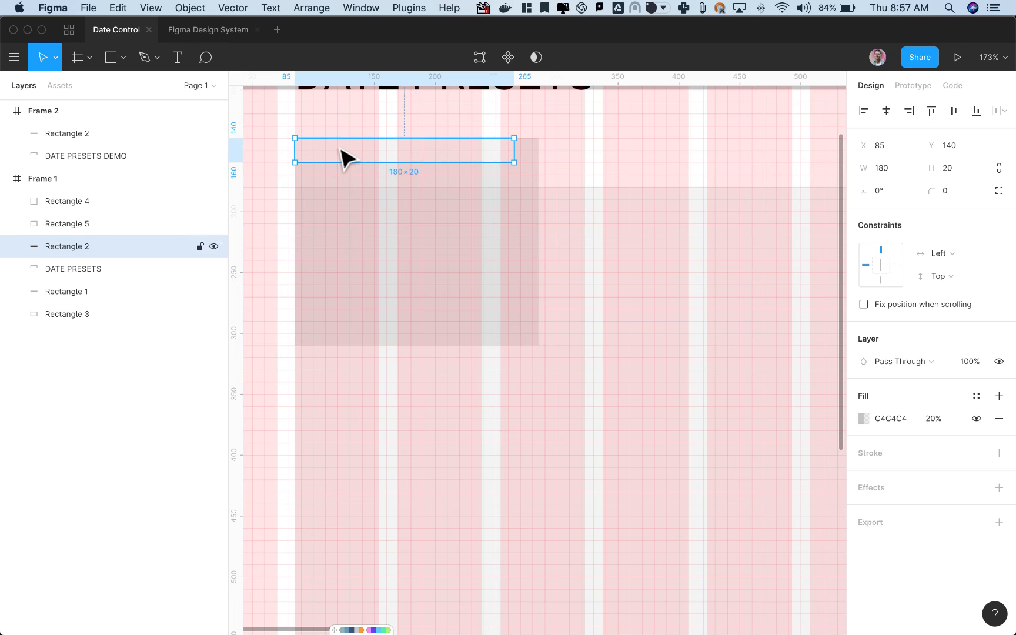
# Switch to Tableau and add a floating text object over the chart that displays the Date Parameter value.
pyautogui.press('super+Tab')
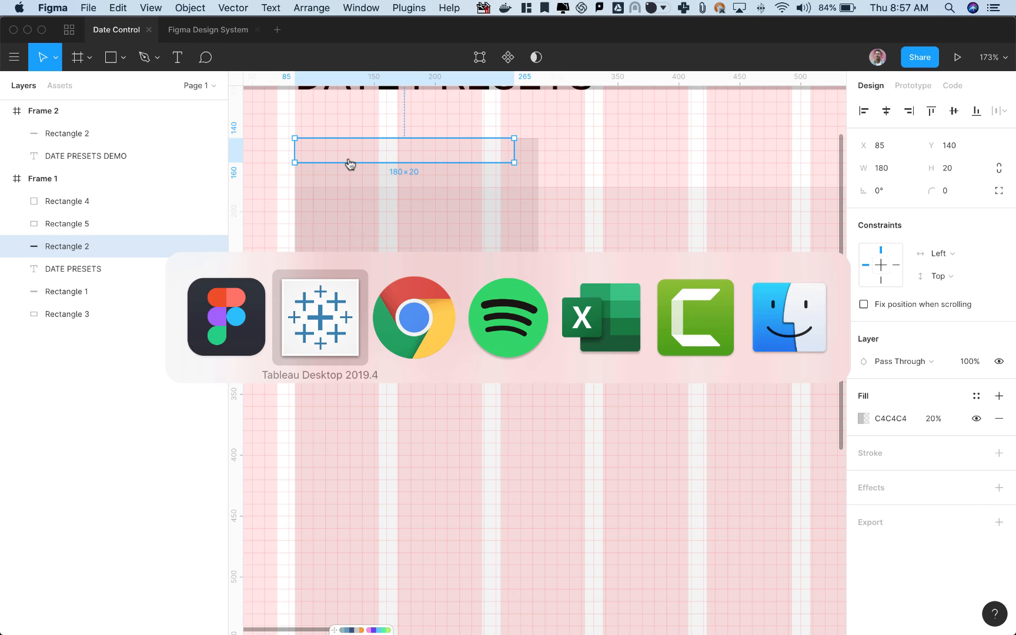
pyautogui.click(329, 306)
pyautogui.click(42, 73)
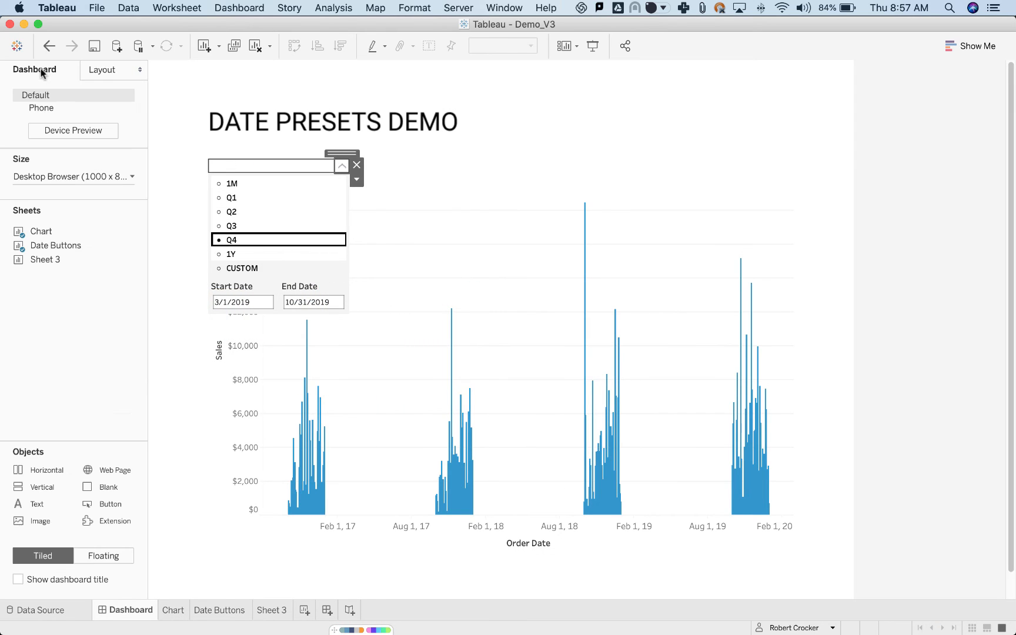
pyautogui.moveTo(50, 504); pyautogui.dragTo(533, 234)
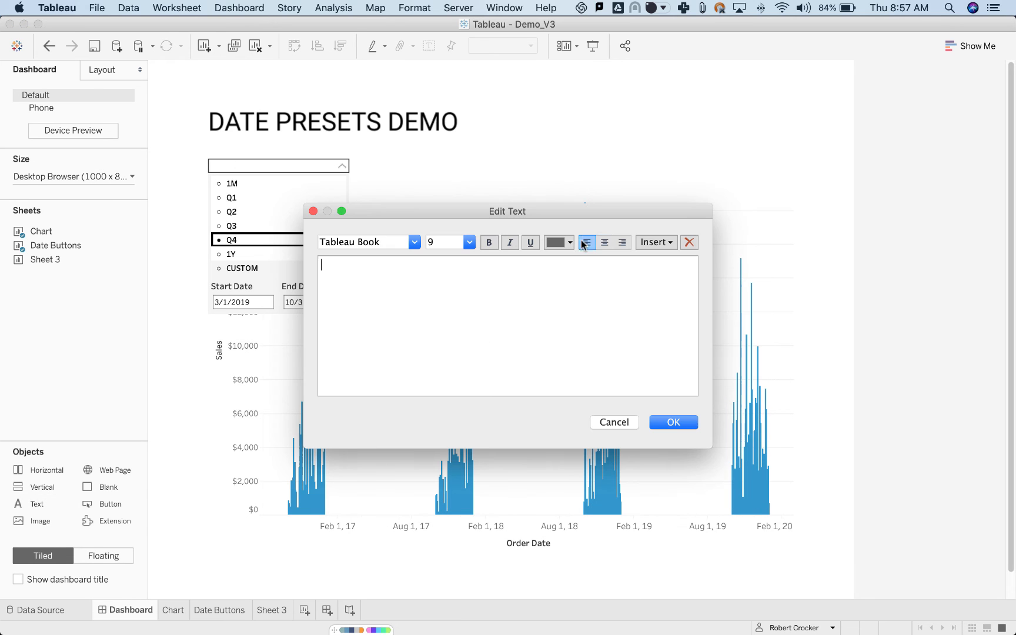
pyautogui.click(653, 244)
pyautogui.click(716, 329)
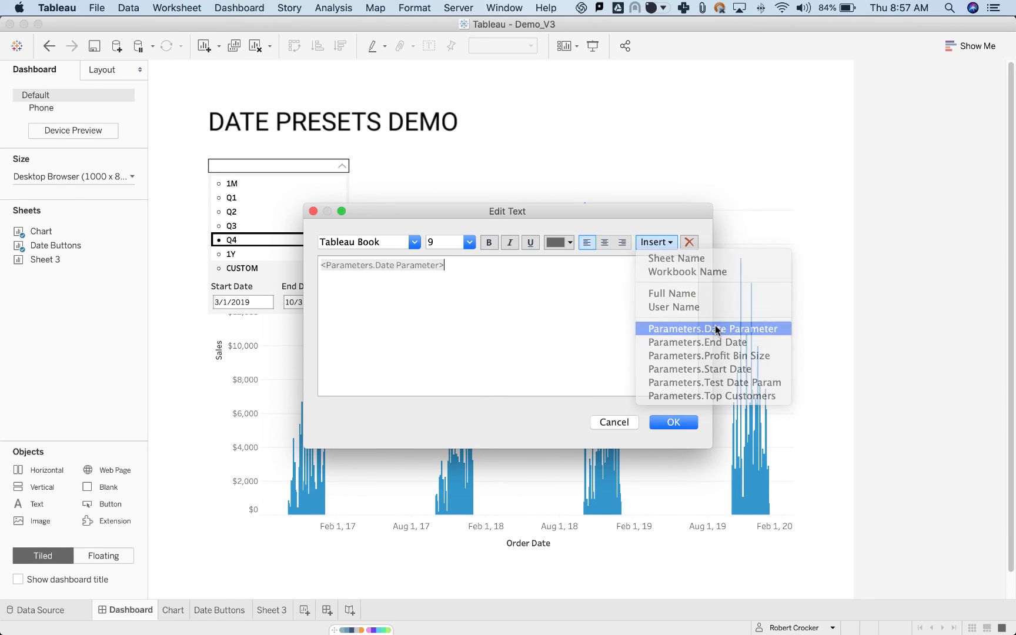
pyautogui.click(681, 425)
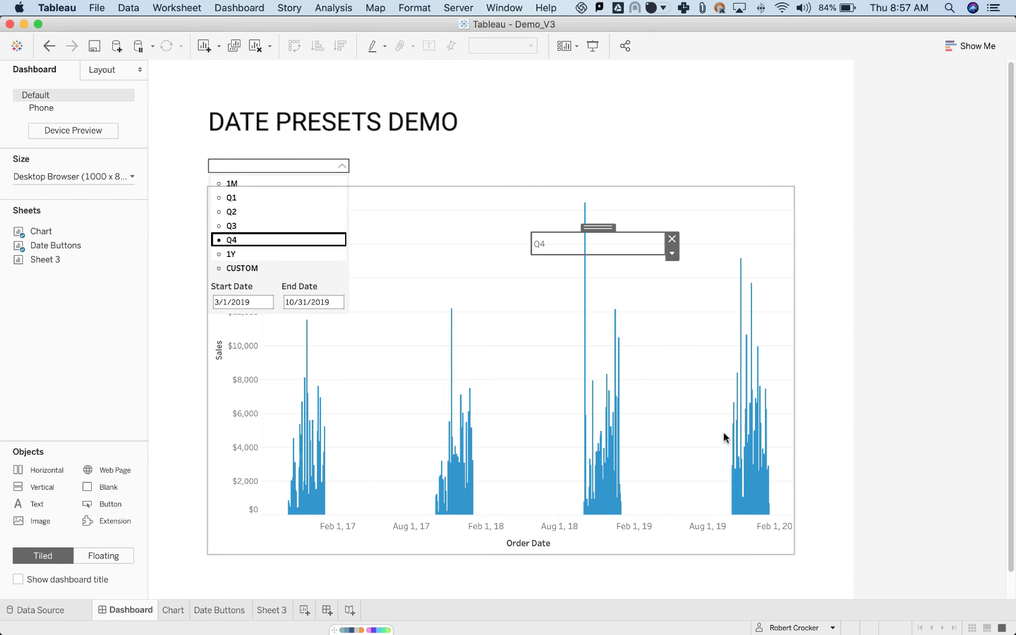
# Place the parameter text object at x 85, y 140 and set its size to 180 by 20.
pyautogui.click(89, 66)
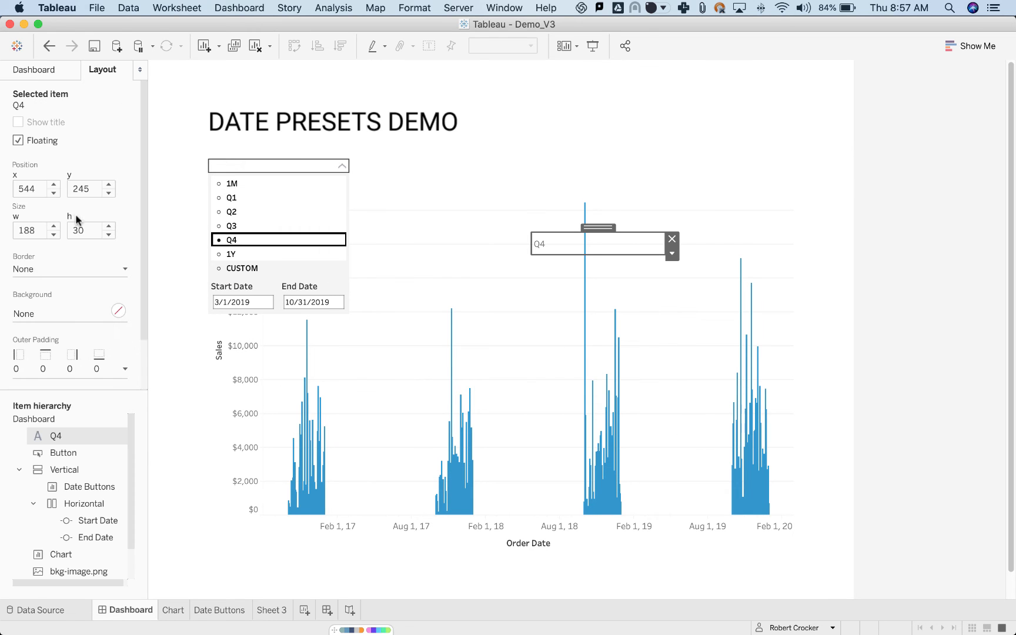
pyautogui.moveTo(40, 190); pyautogui.dragTo(1, 189)
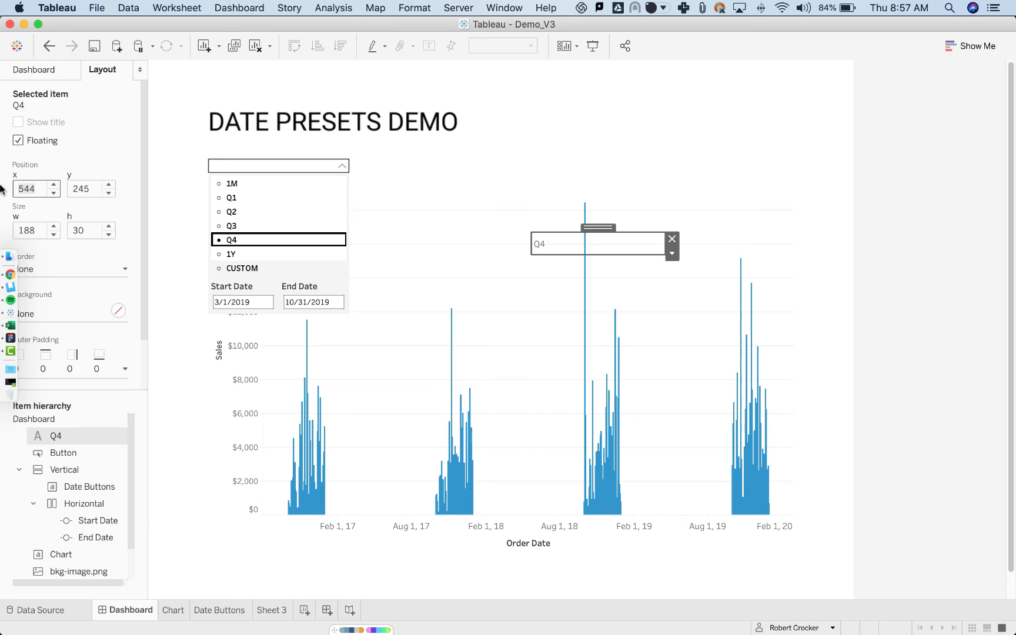
pyautogui.press('Tab')
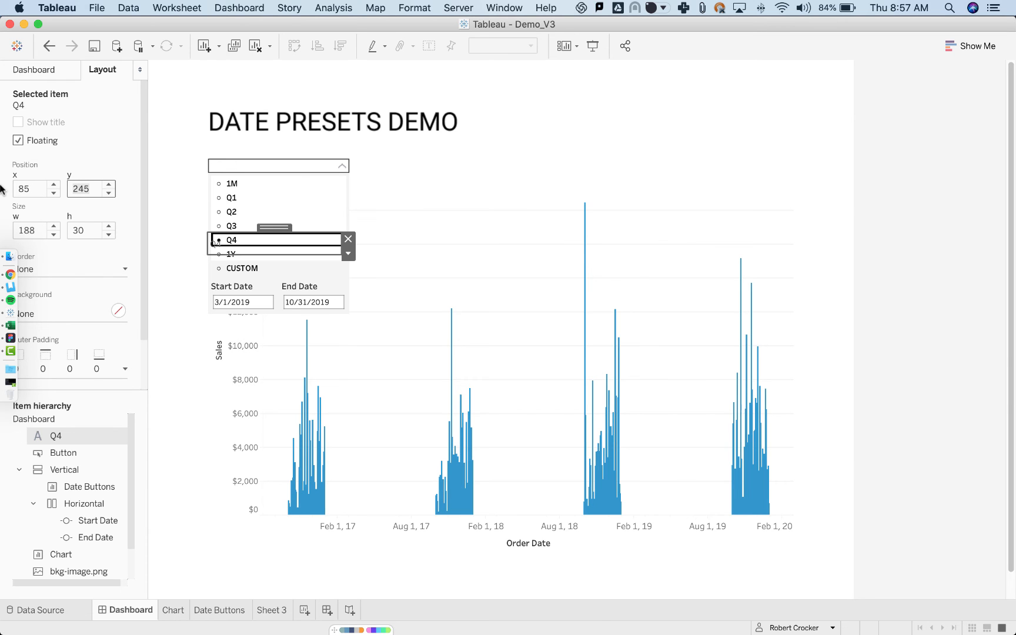
pyautogui.press('super+Tab')
pyautogui.press('super+Tab')
pyautogui.press('Tab')
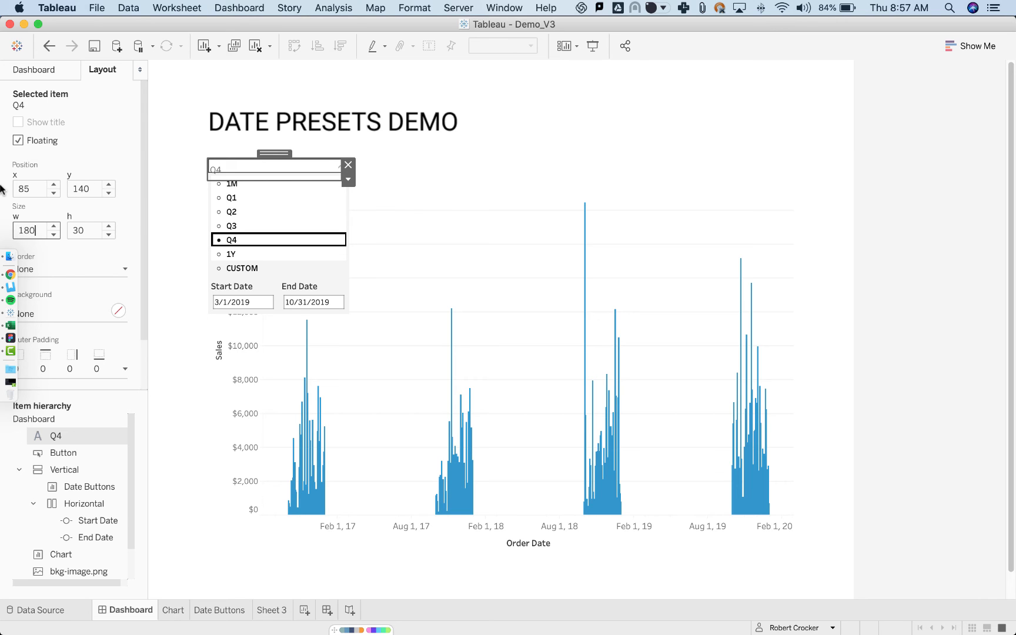
pyautogui.write('180')
pyautogui.press('Tab')
pyautogui.press('super+Tab')
pyautogui.press('super+Tab')
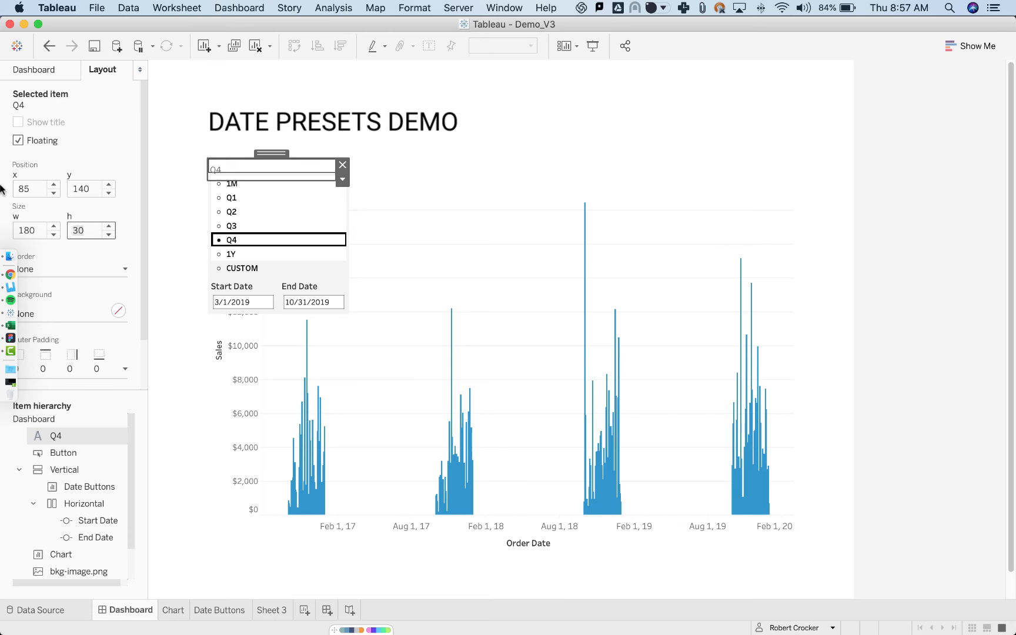
pyautogui.write('20')
pyautogui.press('Tab')
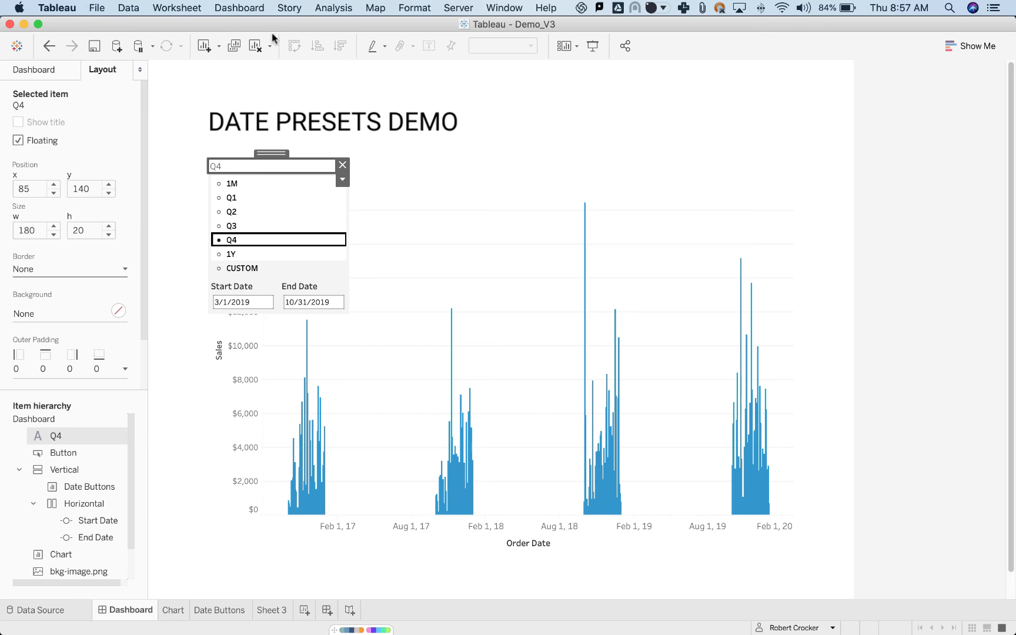
# Review the Date Selection parameter action's source sheet, target parameter and value field in the dashboard actions.
pyautogui.click(263, 10)
pyautogui.click(269, 185)
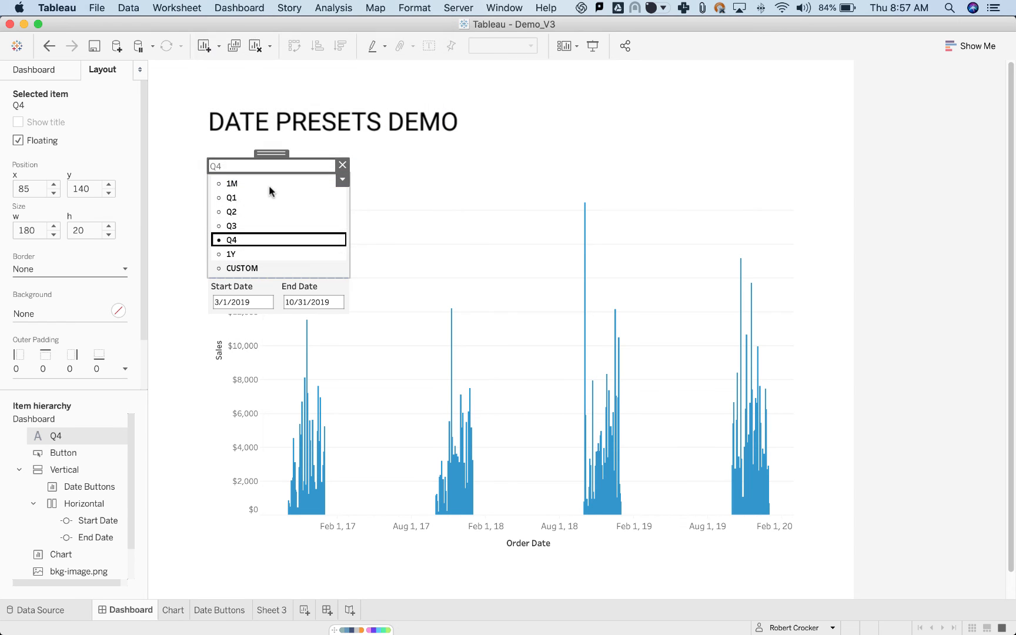
pyautogui.doubleClick(387, 294)
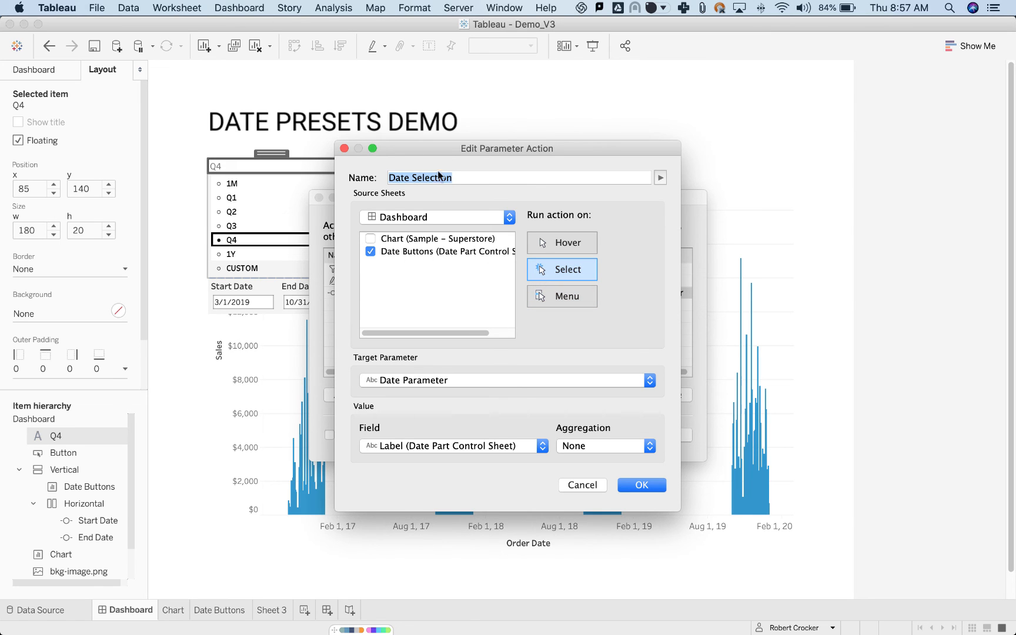
pyautogui.moveTo(441, 154); pyautogui.dragTo(558, 146)
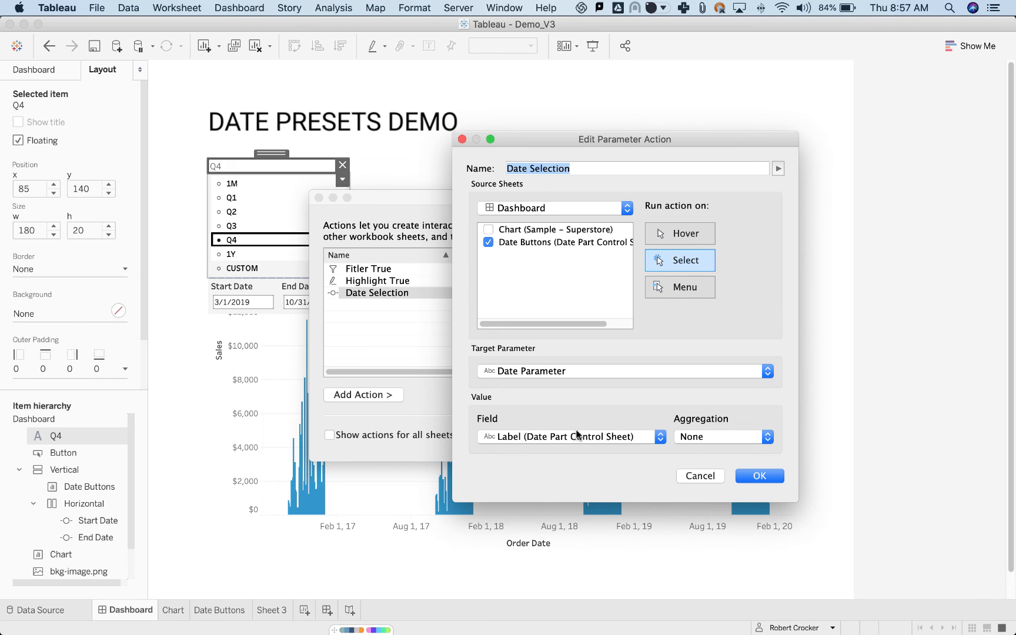
pyautogui.click(747, 478)
pyautogui.click(664, 435)
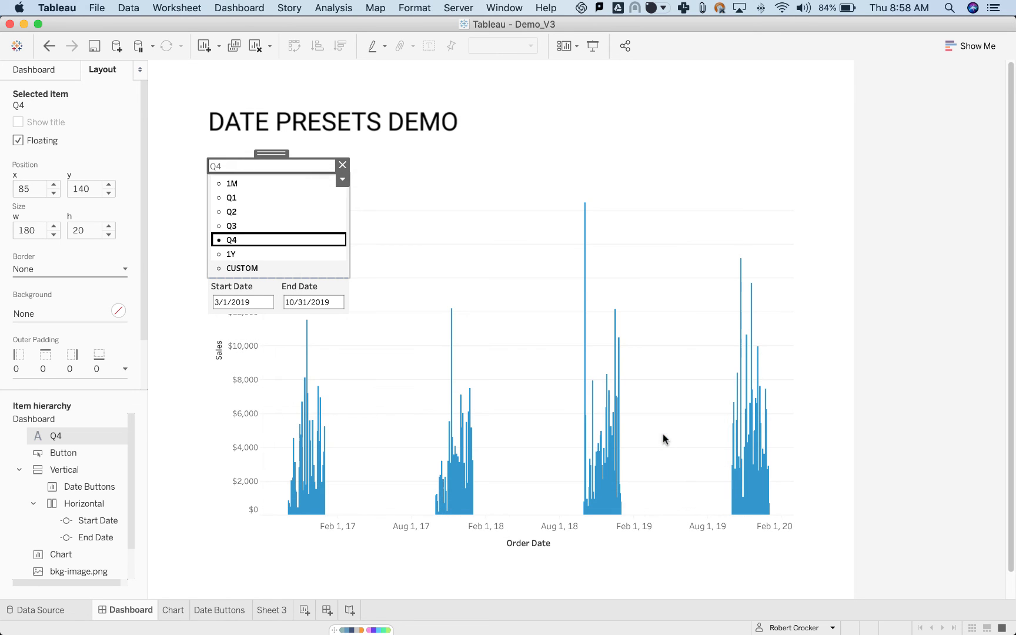
# Test the dropdown label by selecting the 1M, Q1, Q2 and Q3 date presets in turn.
pyautogui.click(257, 187)
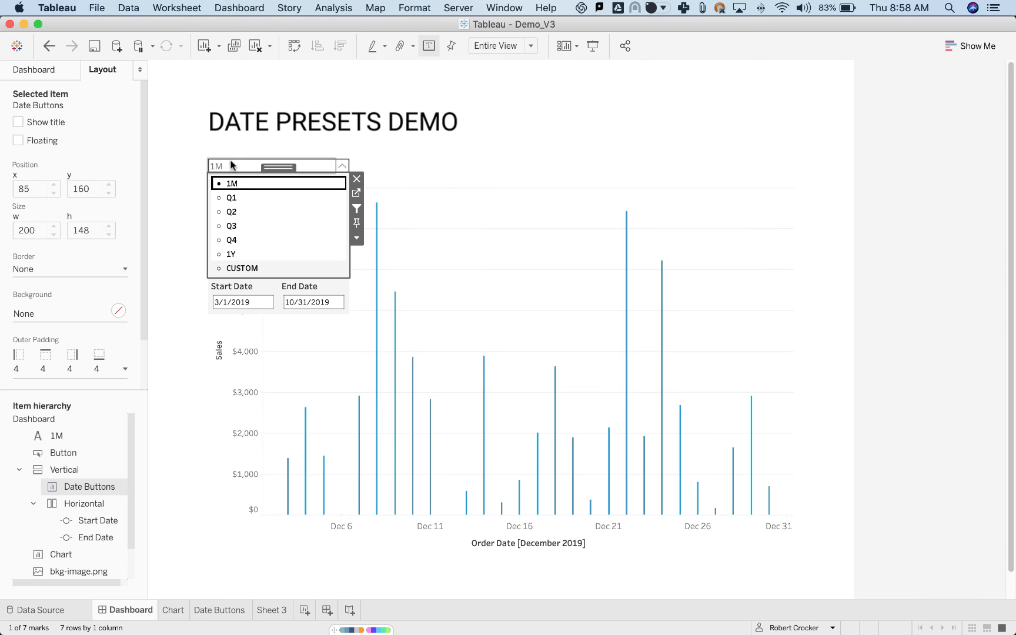
pyautogui.click(256, 199)
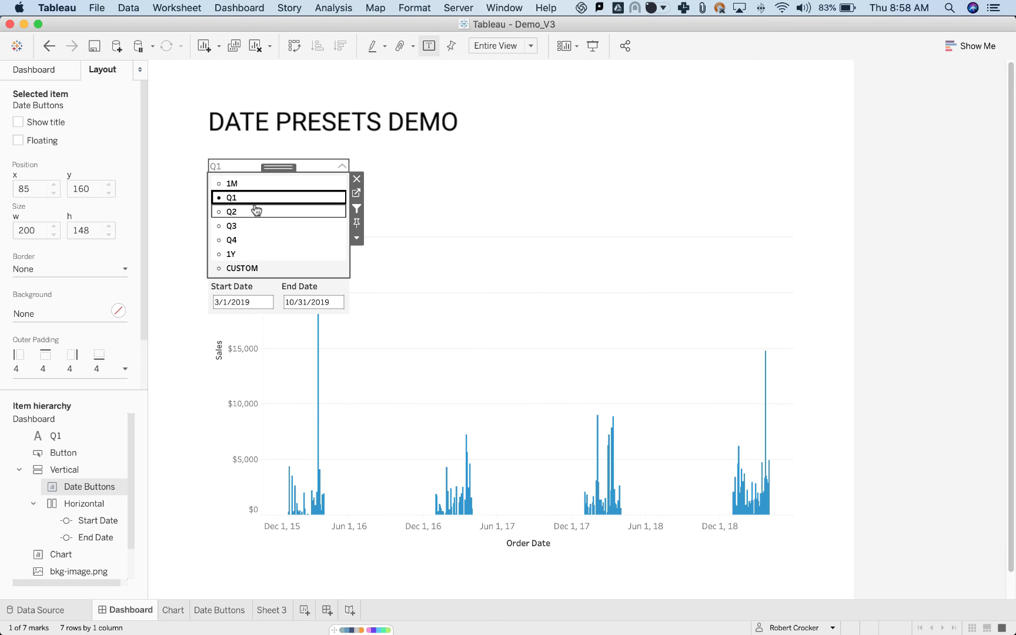
pyautogui.click(257, 211)
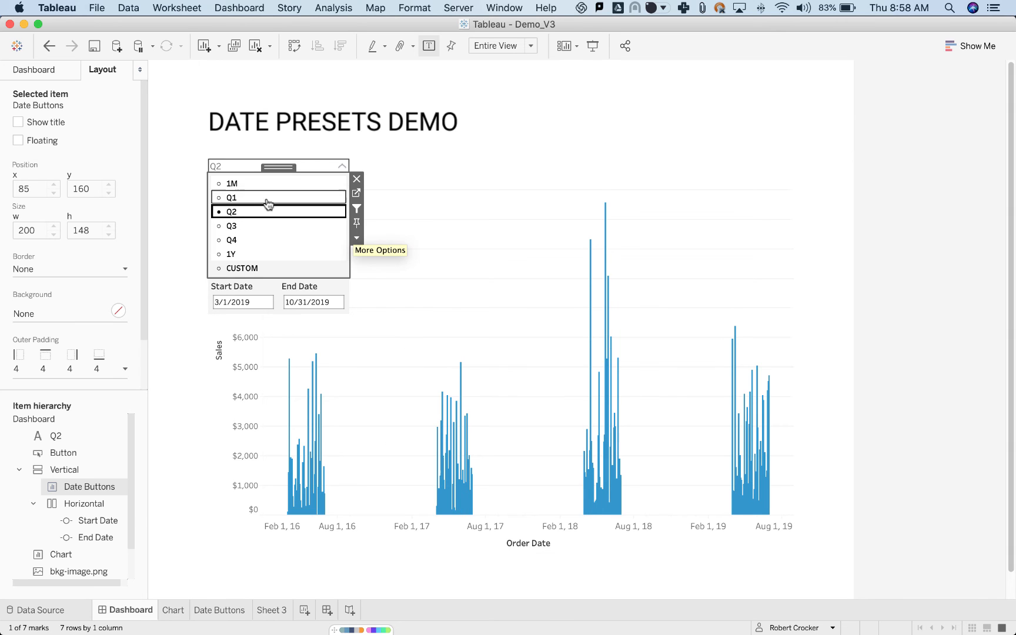
pyautogui.click(267, 226)
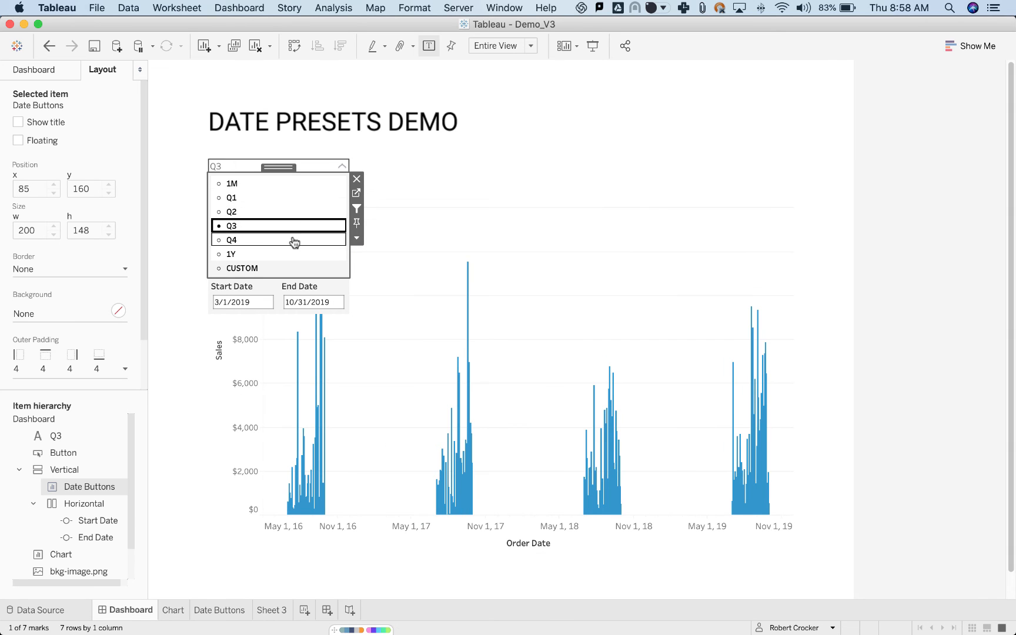
# Test the chevron button by collapsing and reopening the date preset dropdown, finishing with the background image selected.
pyautogui.click(340, 169)
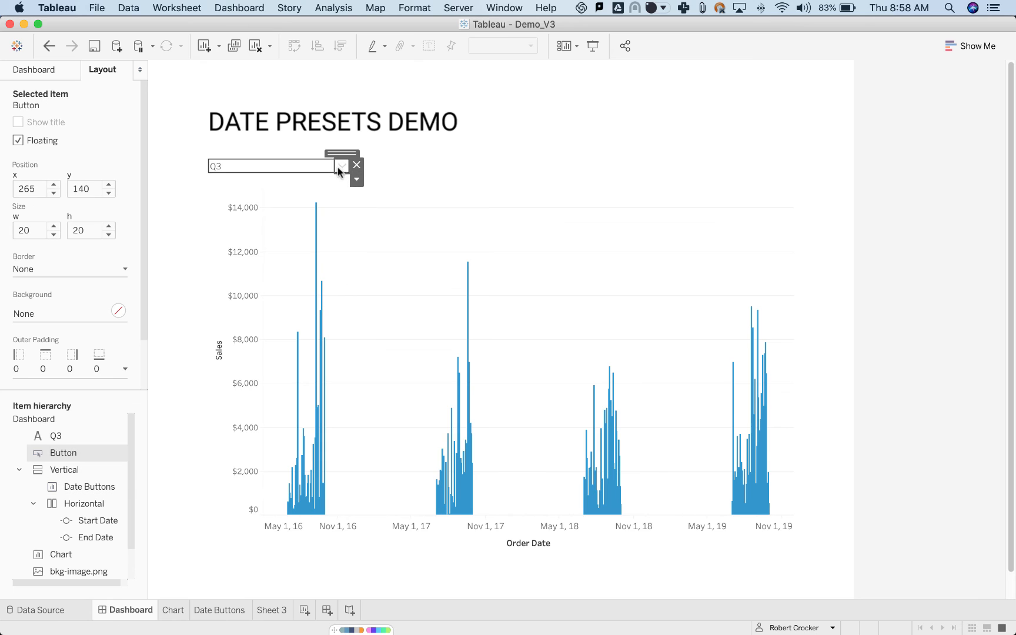
pyautogui.click(343, 168)
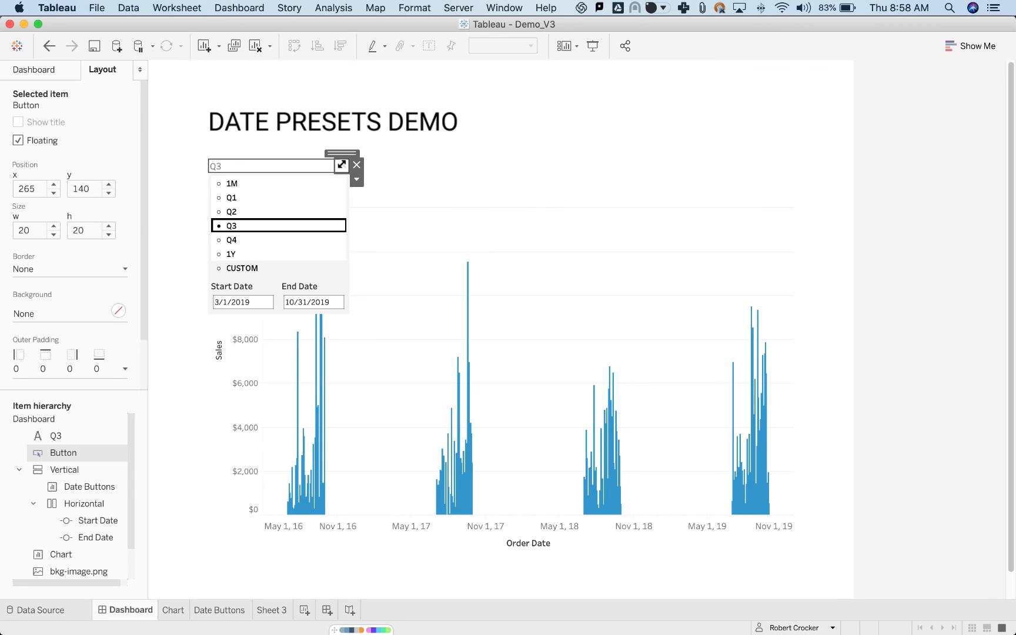
pyautogui.click(452, 171)
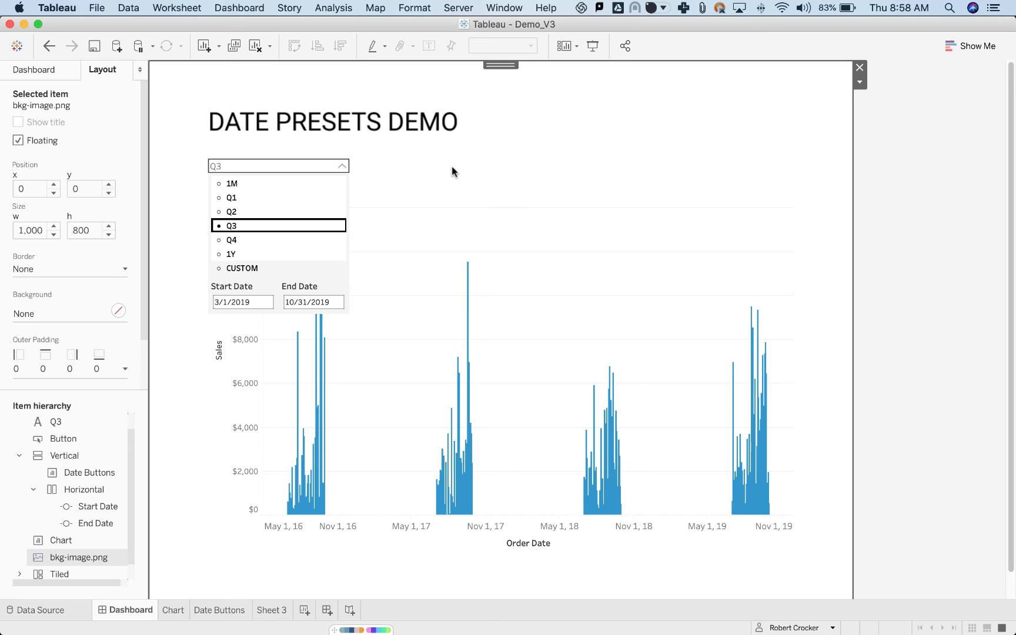
# Switch to Chrome and open the vizsimply.com blog article "How To Create Custom Date Filters With Parameter Actions" in a new tab.
pyautogui.press('super+Tab')
pyautogui.press('super+Tab')
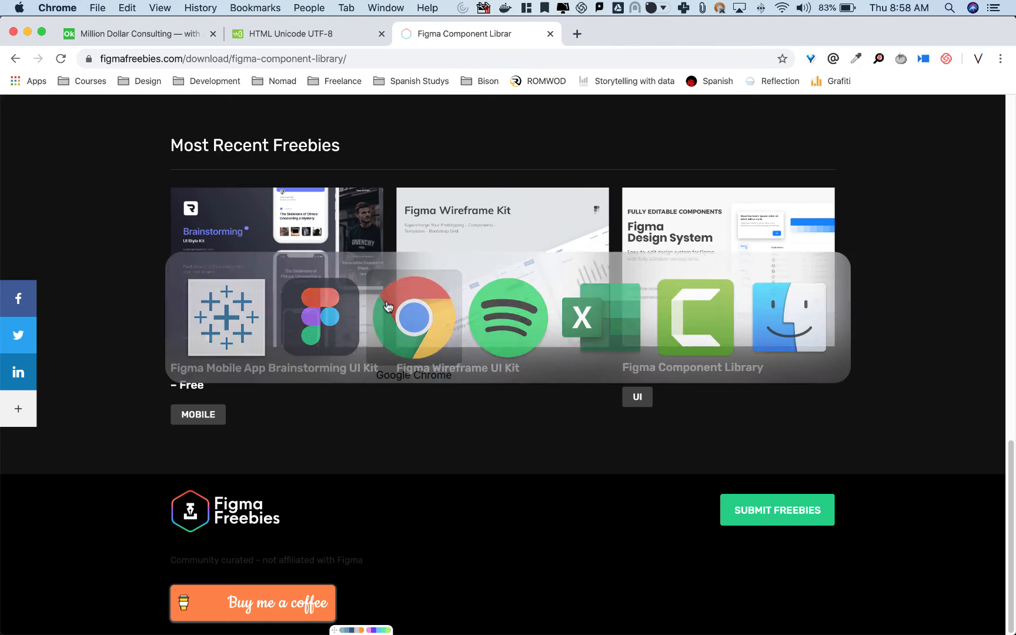
pyautogui.click(576, 33)
pyautogui.write('v')
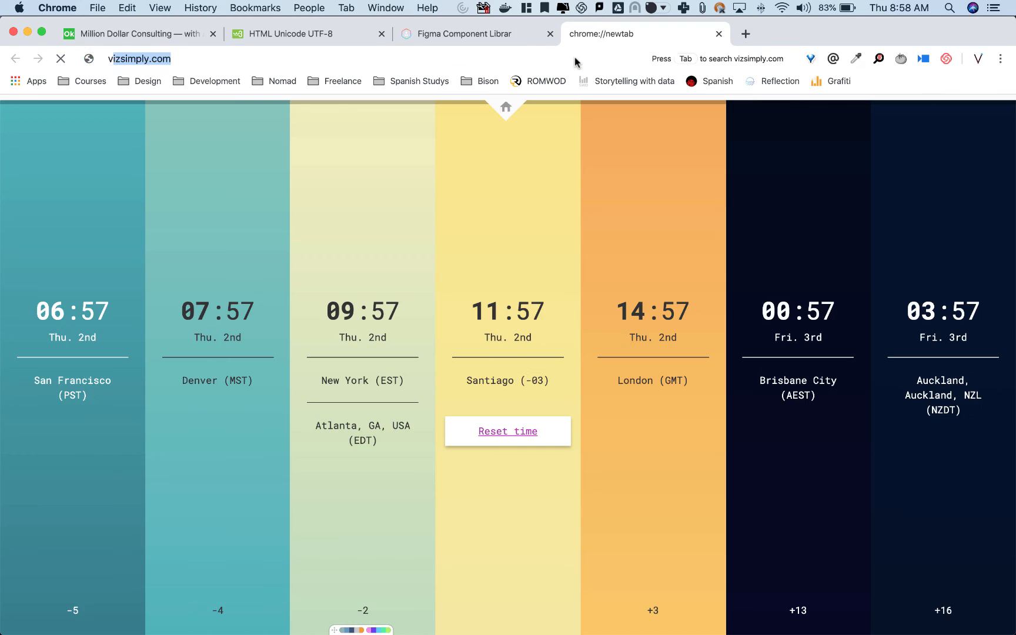
pyautogui.press('Return')
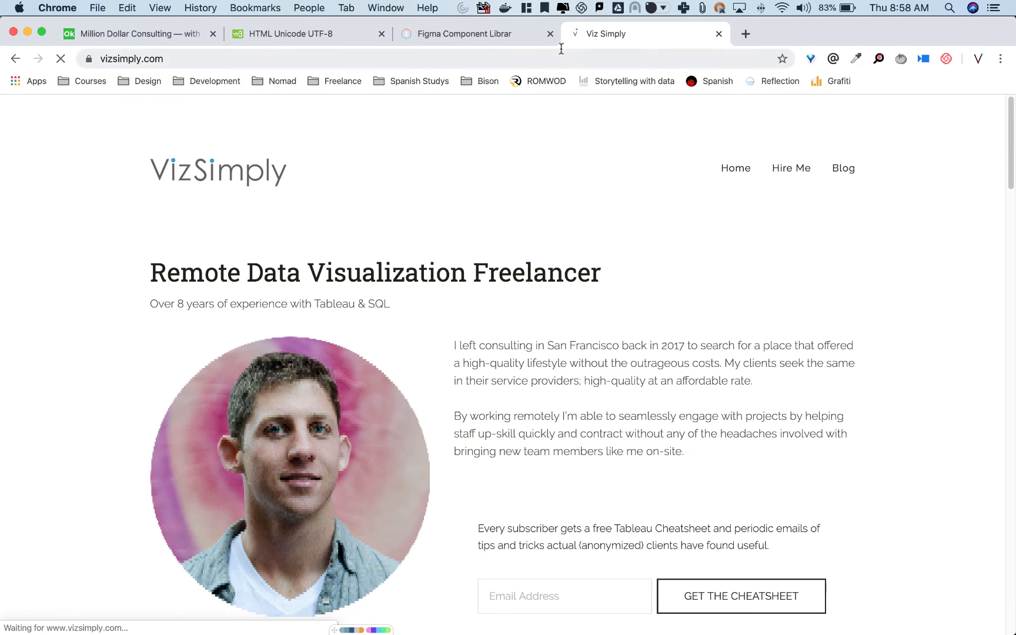
pyautogui.click(857, 170)
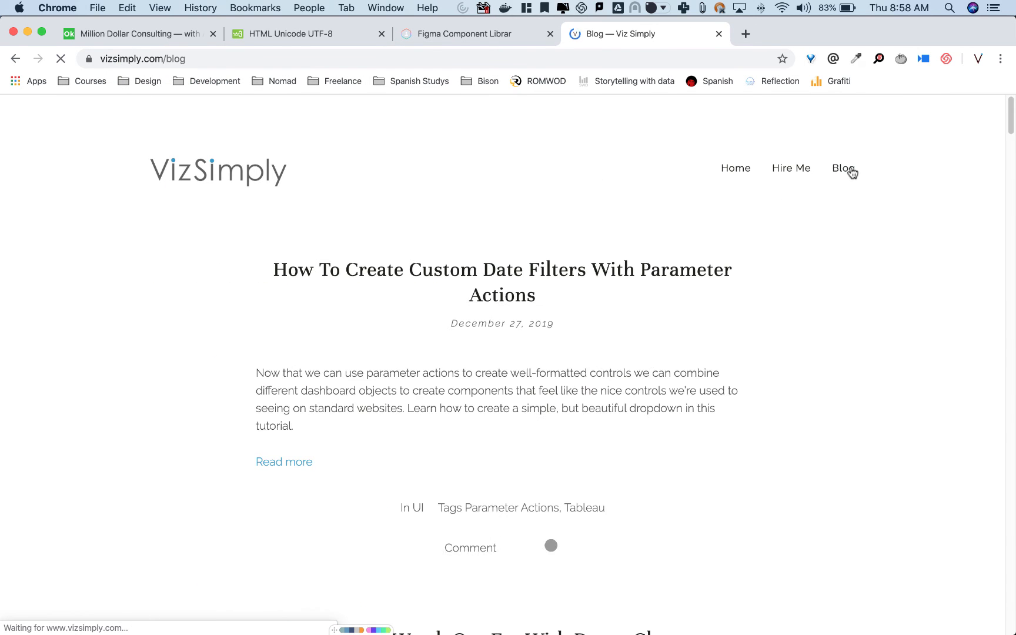
pyautogui.click(517, 270)
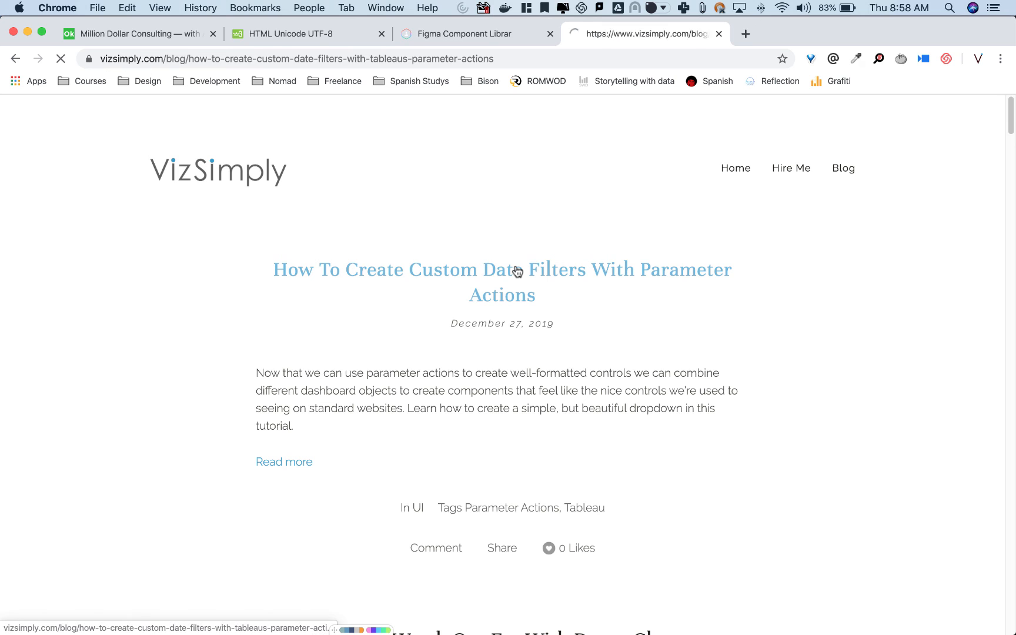
# Find Step 7 on automatically deselecting marks in the article and open its linked Tessellation post.
pyautogui.scroll(-20, 157, 397)
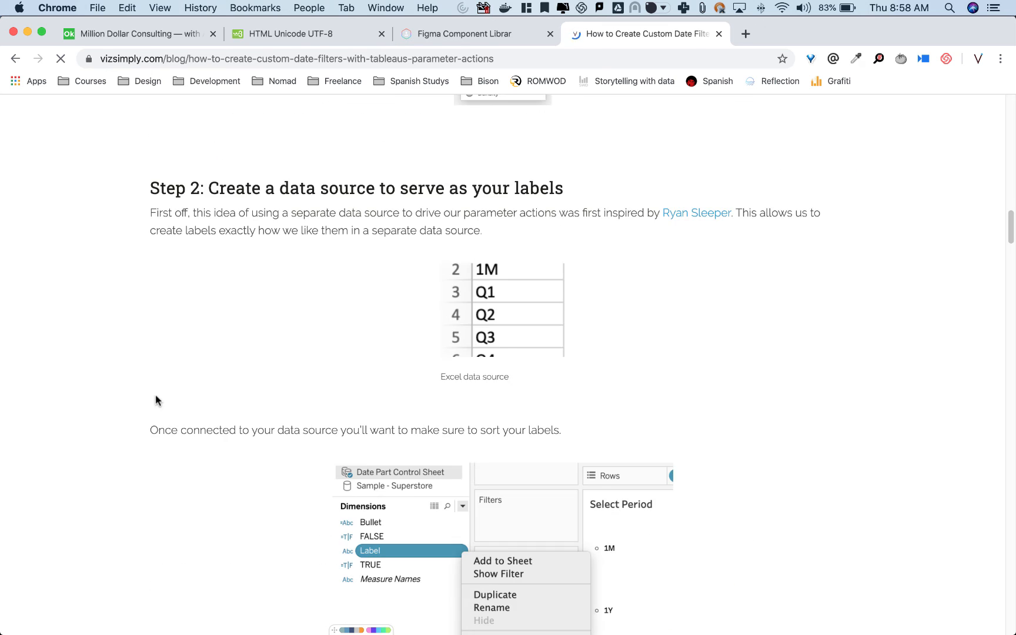
pyautogui.scroll(-20, 156, 397)
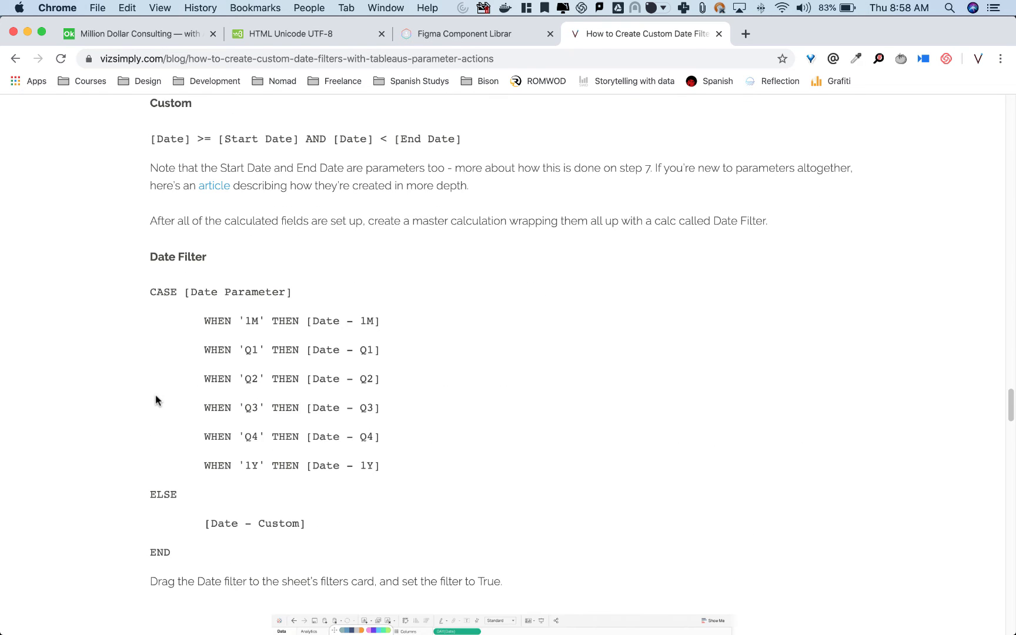
pyautogui.scroll(-20, 156, 396)
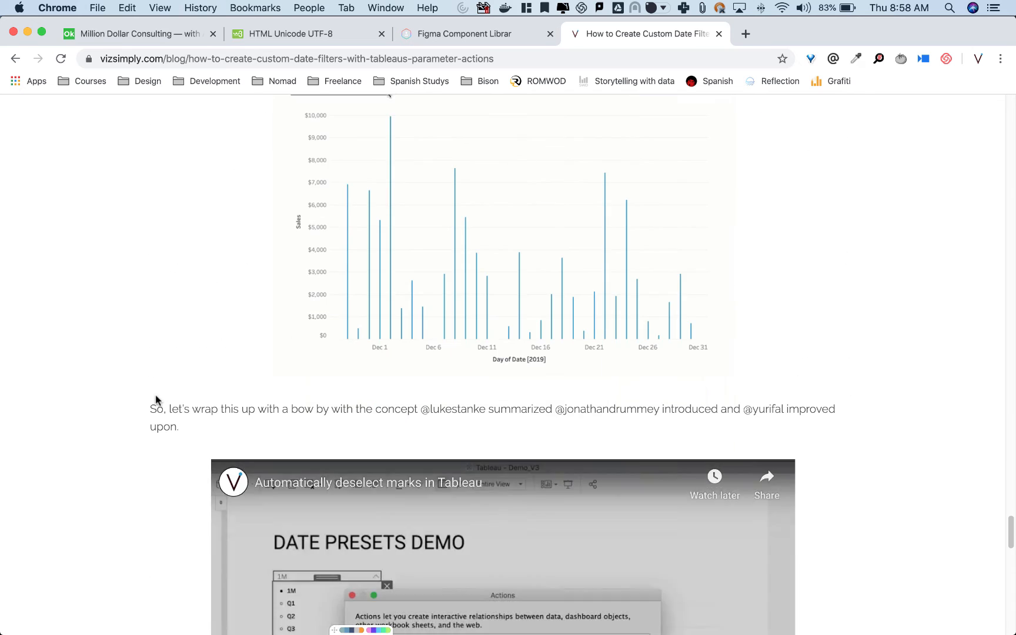
pyautogui.scroll(5, 164, 389)
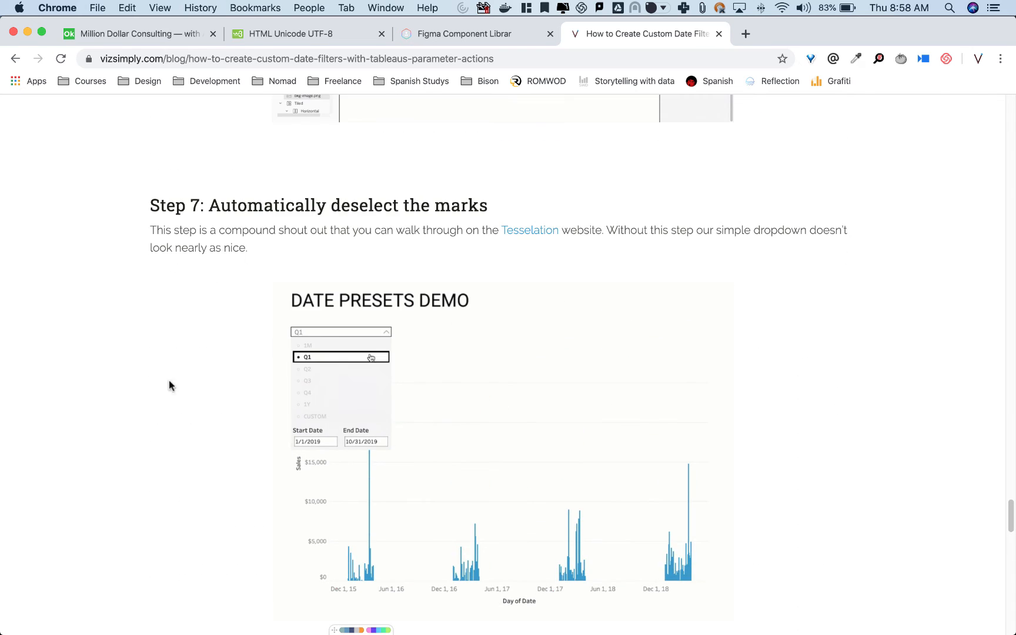
pyautogui.keyDown('super'); pyautogui.click(538, 231); pyautogui.keyUp('super')
pyautogui.click(762, 31)
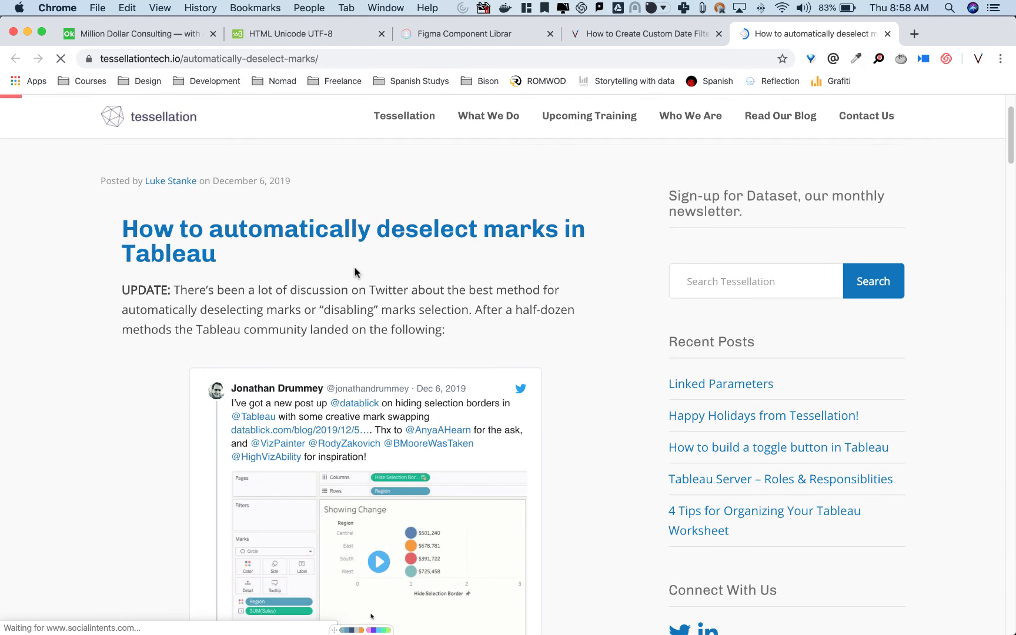
# Switch to Tableau, check the settings of the Fitler True action and remove it from the dashboard actions.
pyautogui.press('super+Tab')
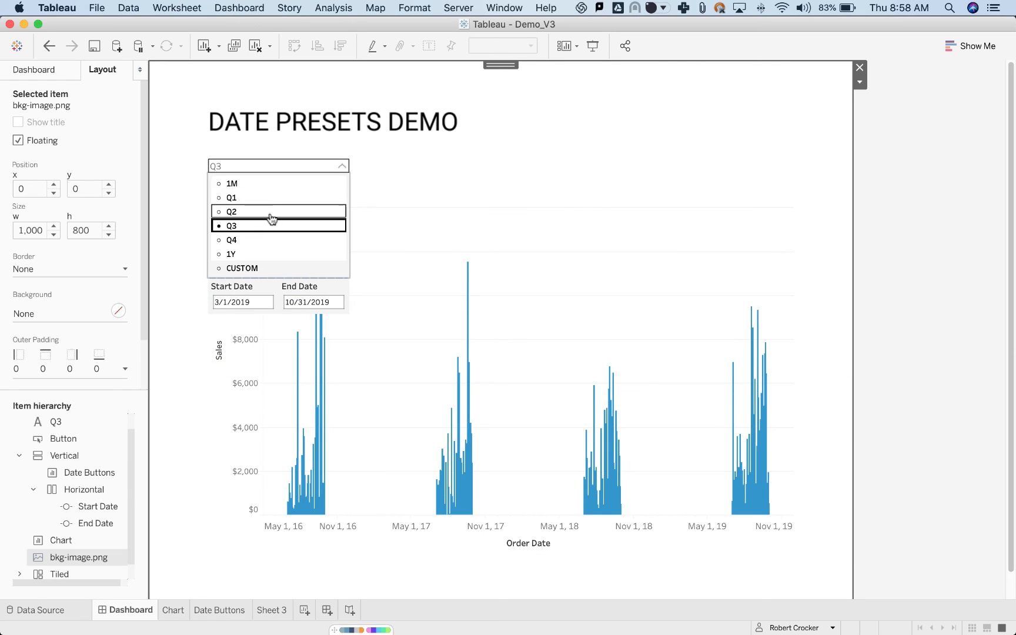
pyautogui.click(229, 8)
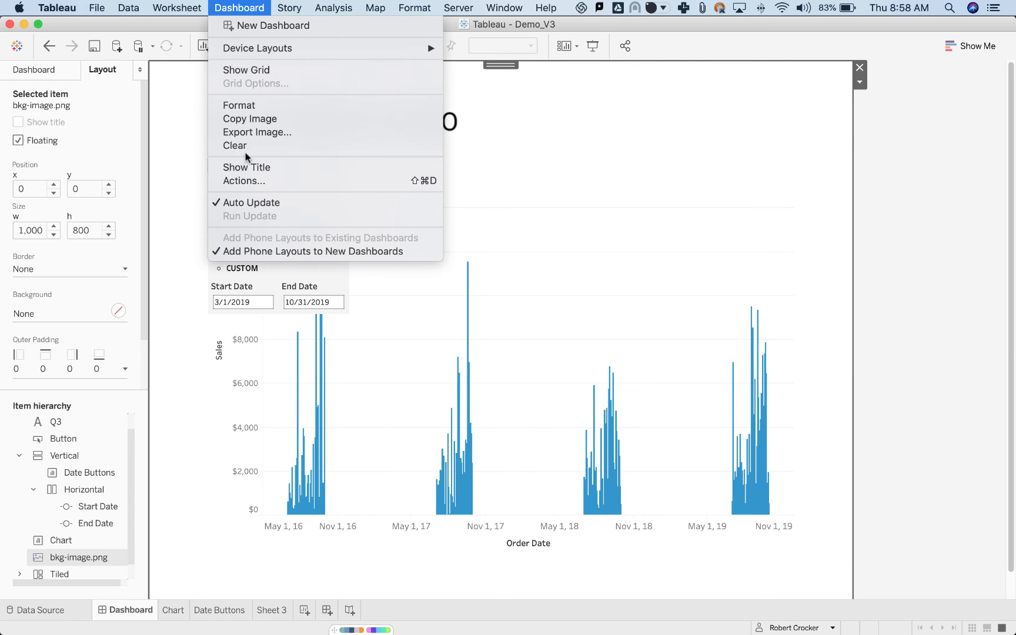
pyautogui.click(242, 181)
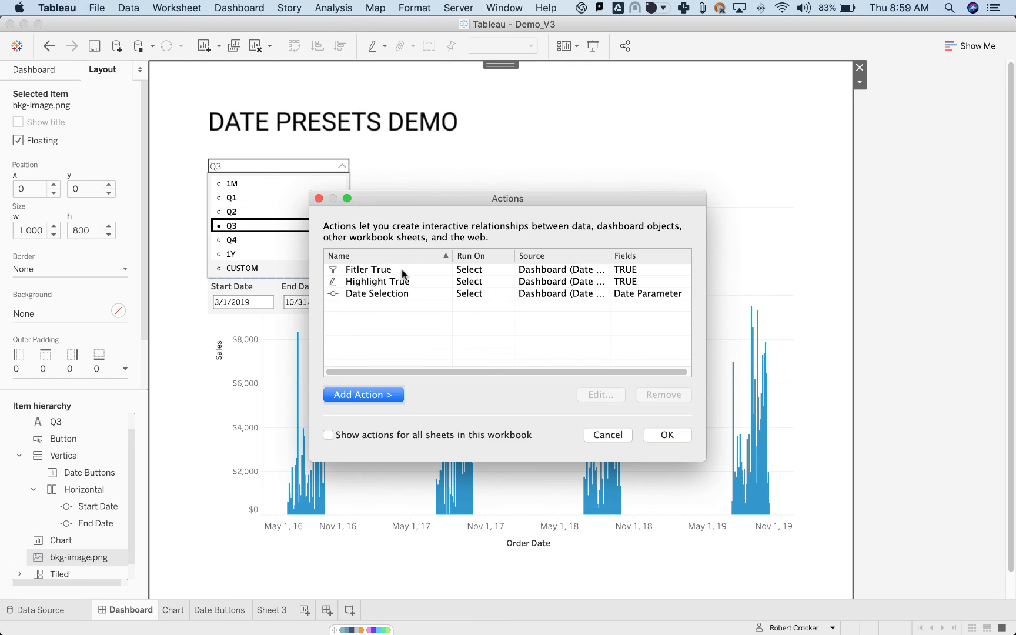
pyautogui.doubleClick(402, 269)
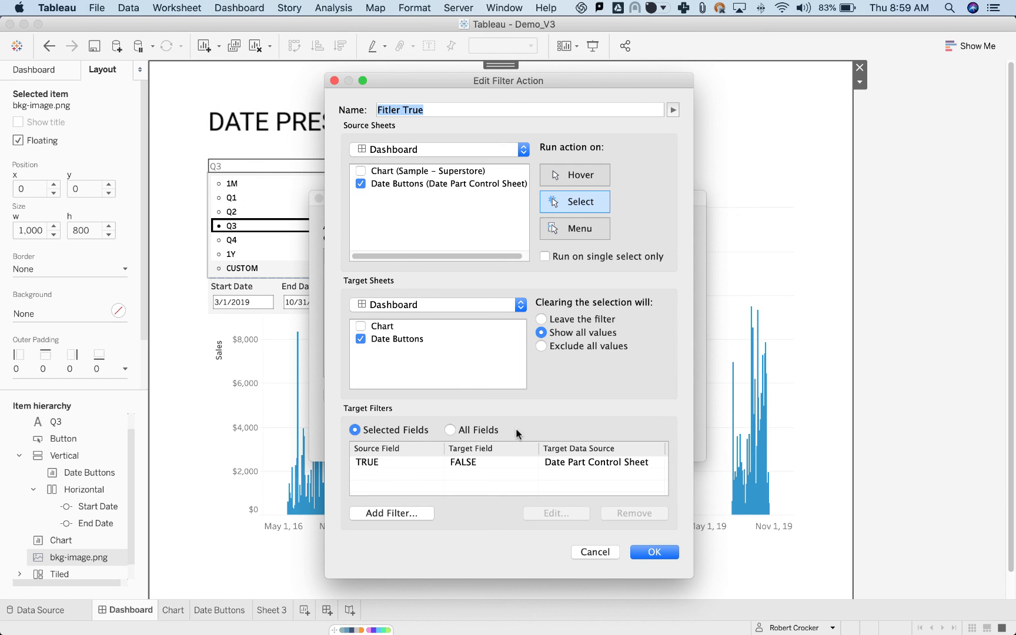
pyautogui.click(334, 81)
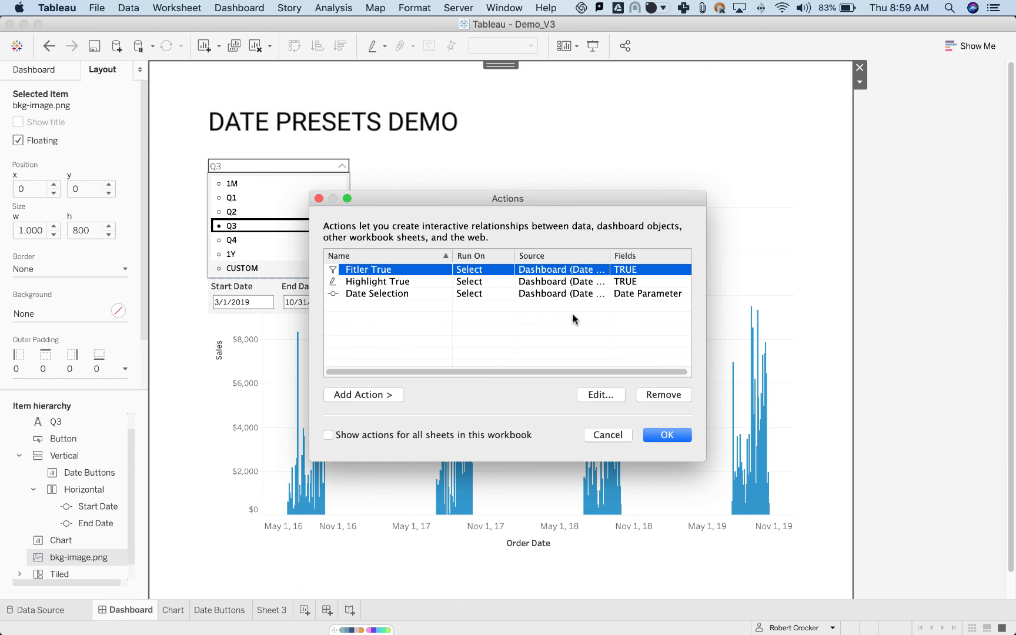
pyautogui.click(662, 395)
# Check the settings of the Highlight True action, remove it and apply the changes to the dashboard actions.
pyautogui.doubleClick(410, 269)
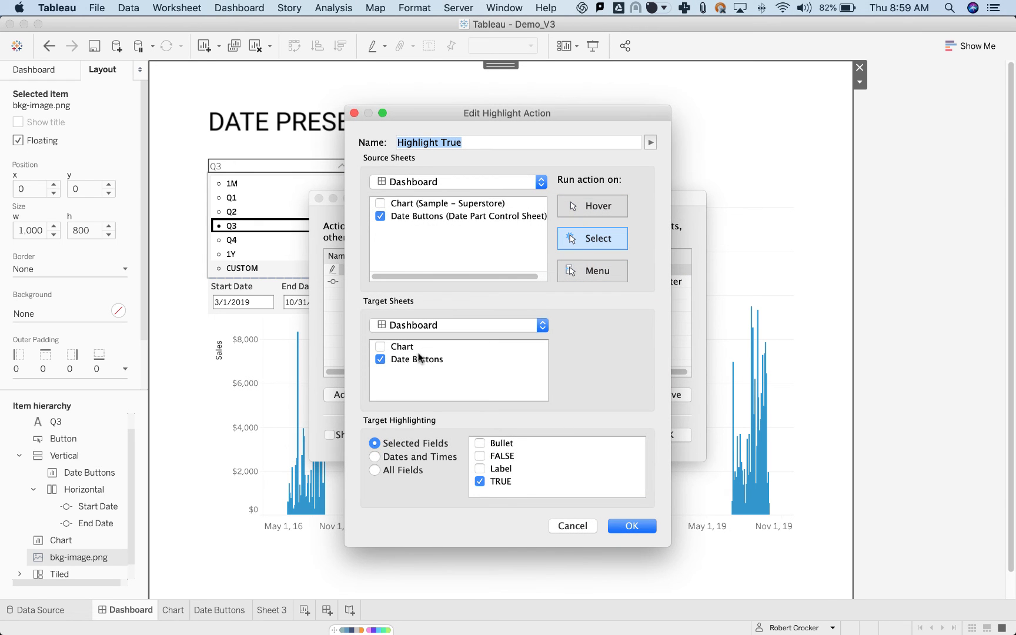
pyautogui.click(646, 527)
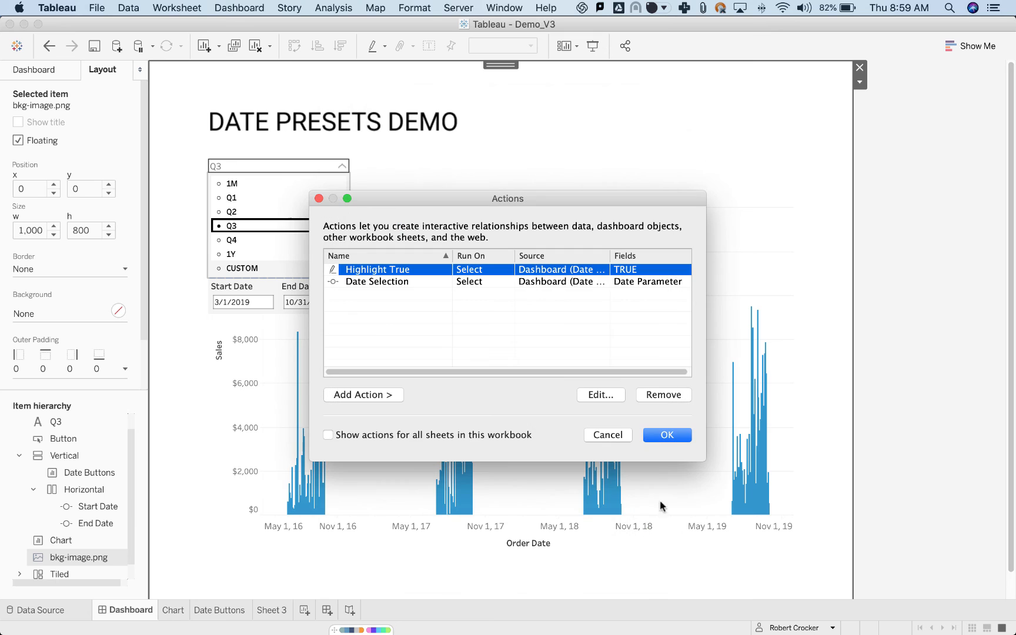
pyautogui.click(660, 395)
pyautogui.click(661, 433)
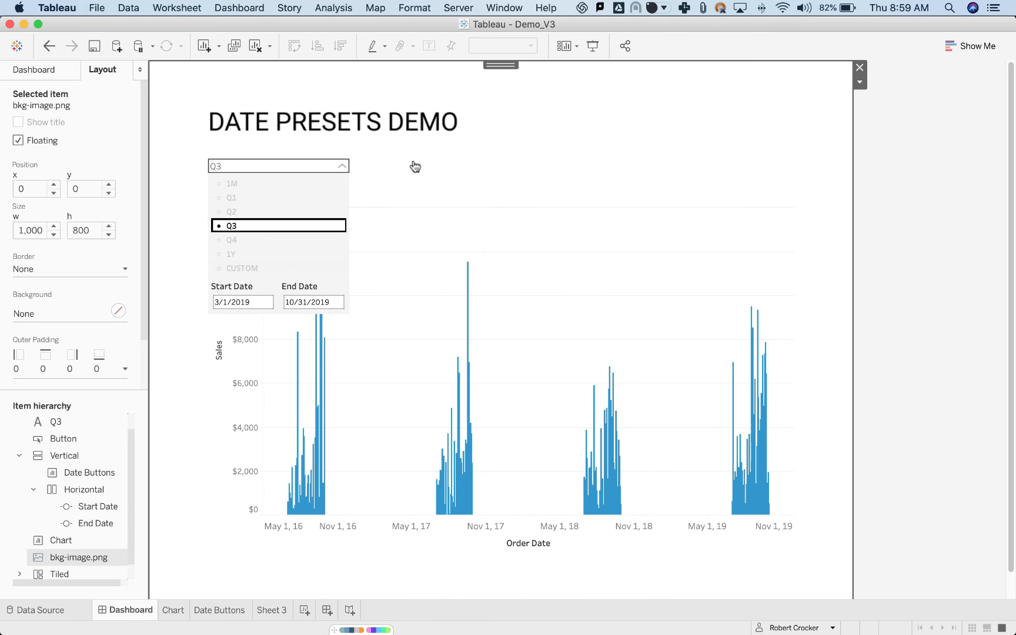
# Test mark selection in the dropdown by choosing the presets Q2, 1M, CUSTOM, 1M and Q3 in turn.
pyautogui.click(257, 215)
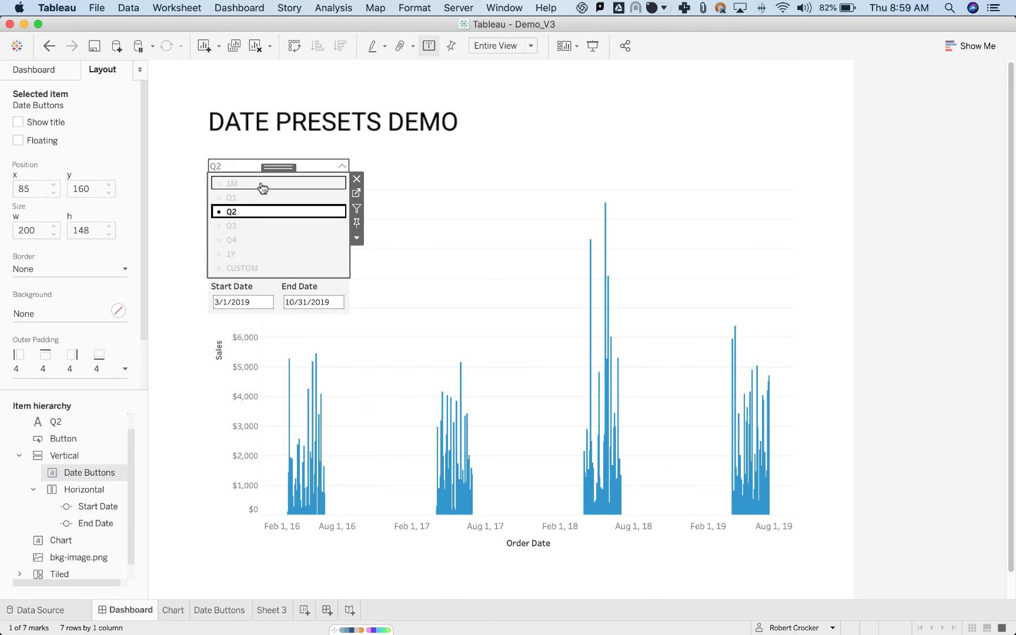
pyautogui.click(262, 186)
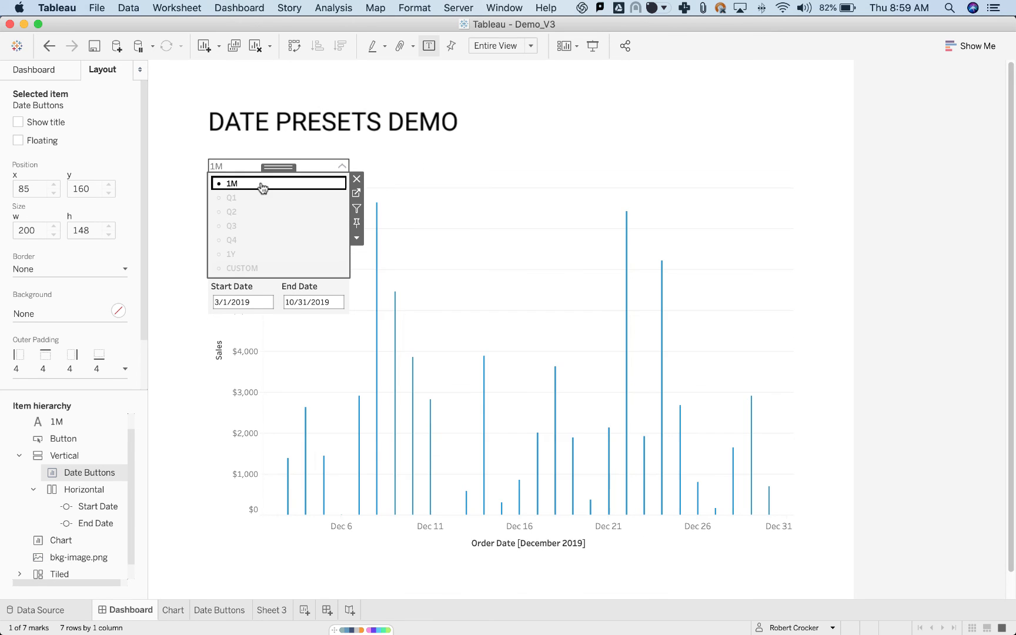
pyautogui.click(272, 268)
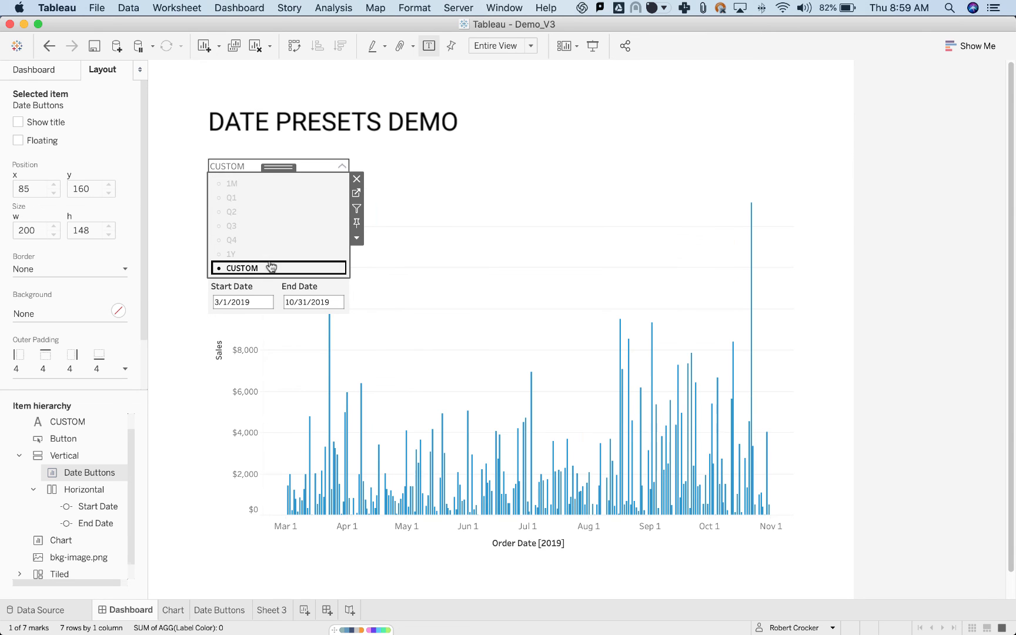
pyautogui.click(261, 186)
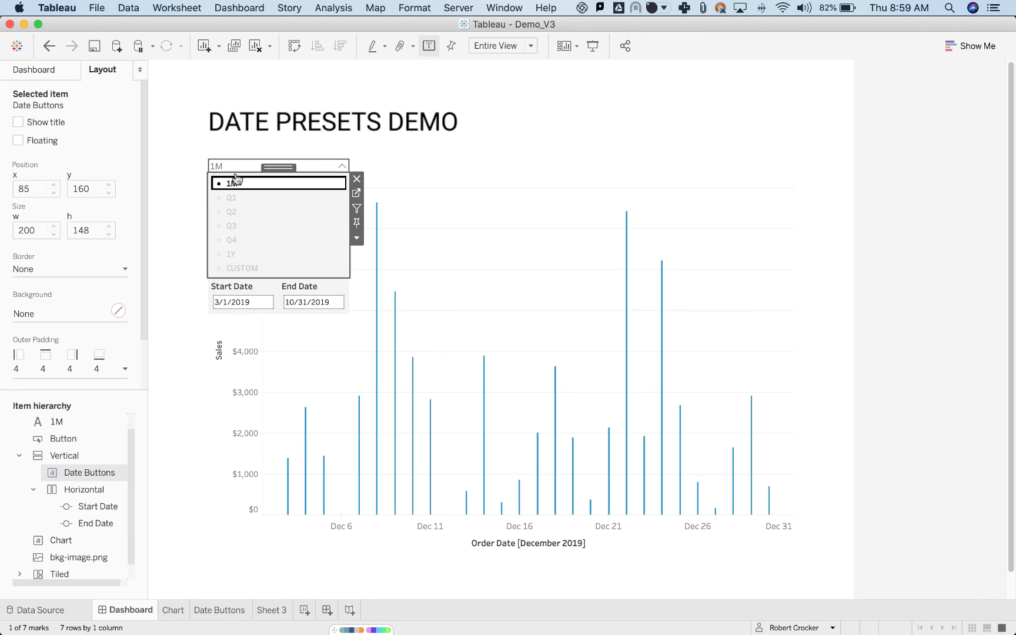
pyautogui.click(271, 225)
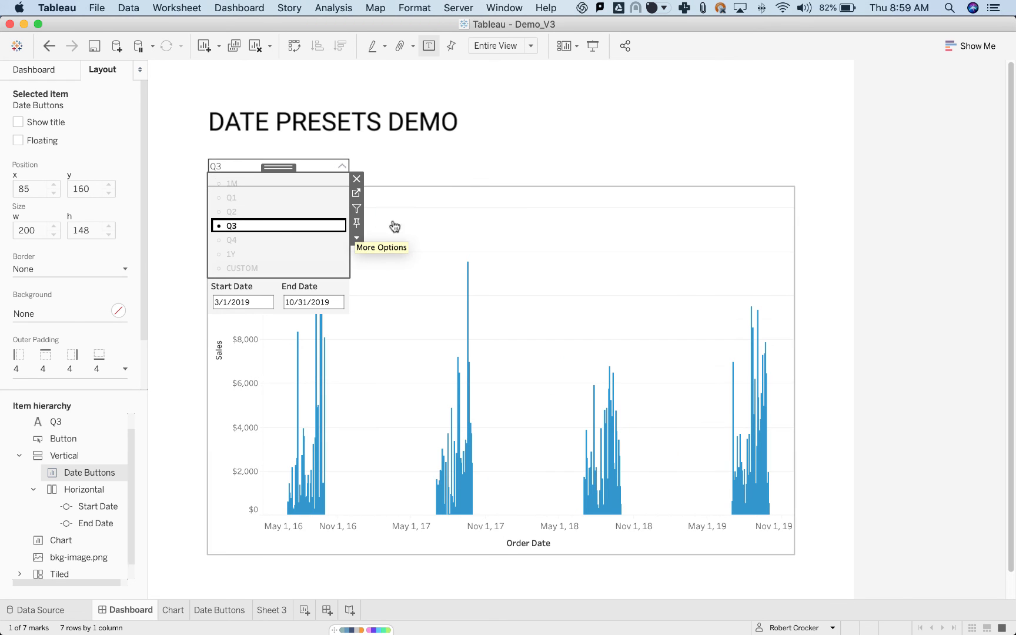
# Open the Date Buttons sheet, clear the field search and remove the FALSE and TRUE pills from the Marks card.
pyautogui.click(356, 194)
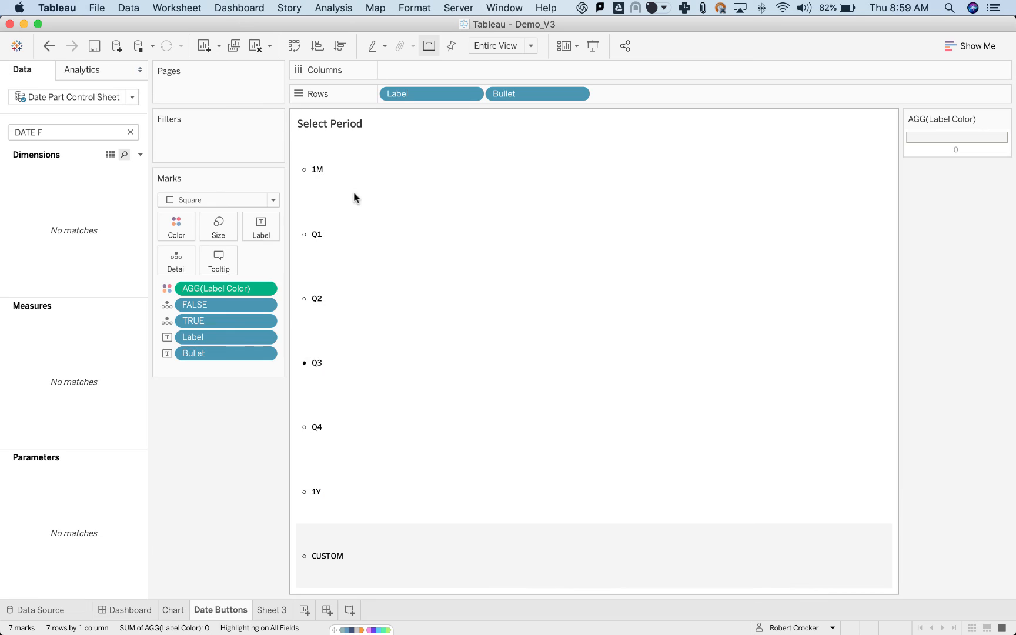
pyautogui.click(130, 132)
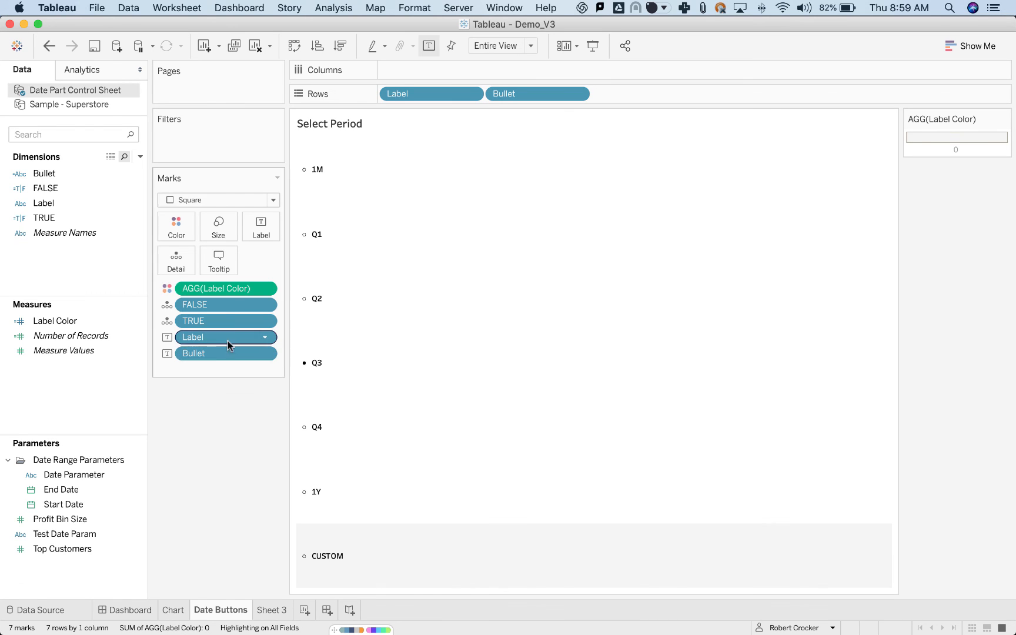
pyautogui.click(201, 306)
pyautogui.keyDown('super'); pyautogui.click(209, 315); pyautogui.keyUp('super')
pyautogui.moveTo(209, 303); pyautogui.dragTo(223, 418)
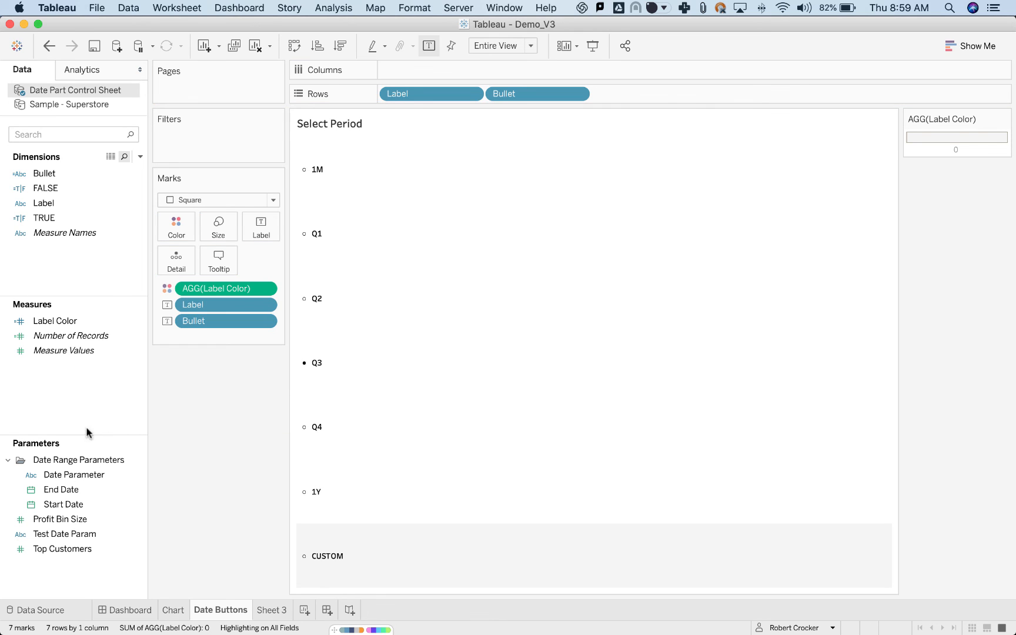
# Review the formulas of the FALSE and TRUE calculated fields in the Date Part Control Sheet data source.
pyautogui.rightClick(50, 187)
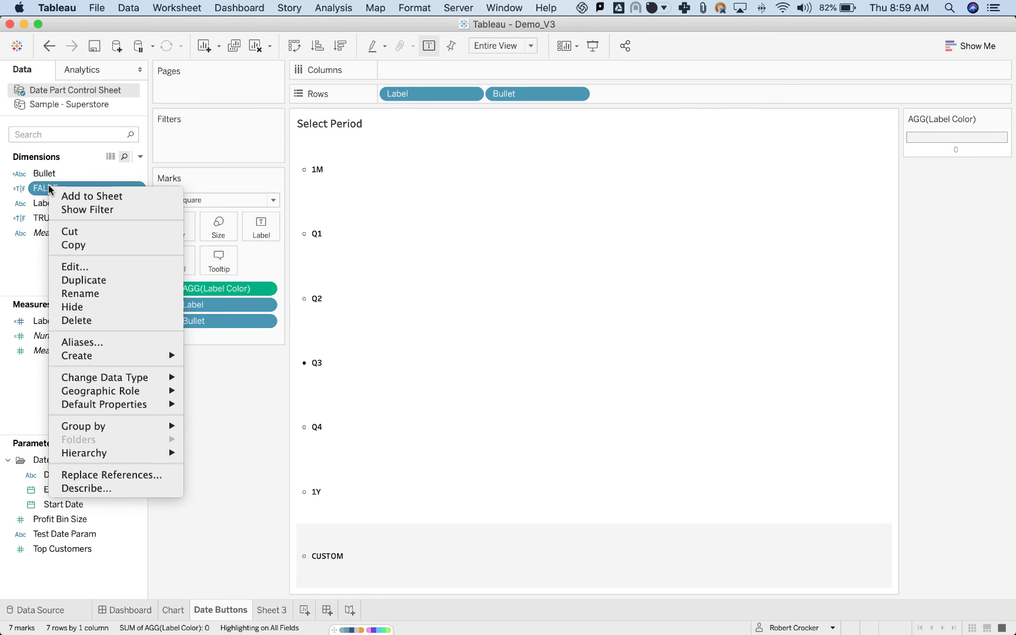
pyautogui.click(90, 266)
pyautogui.press('super+a')
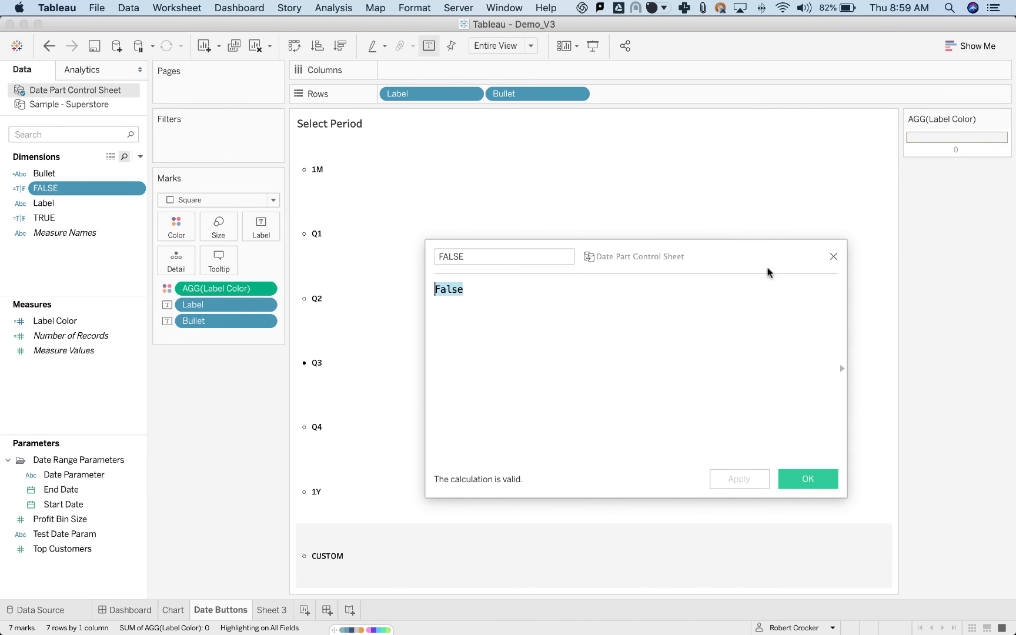
pyautogui.click(834, 257)
pyautogui.rightClick(123, 219)
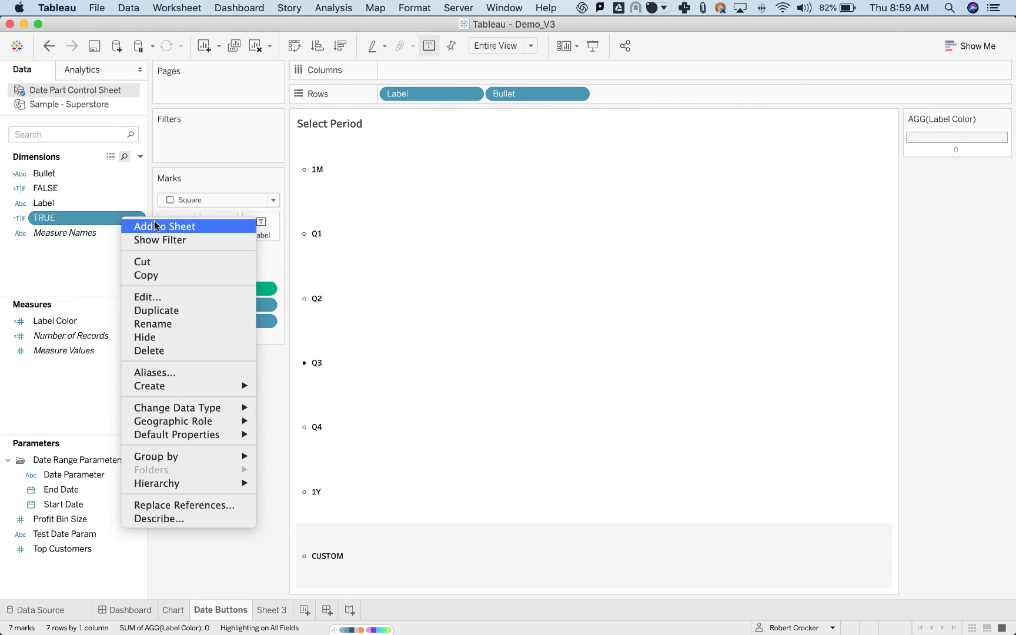
pyautogui.click(183, 299)
pyautogui.press('super+a')
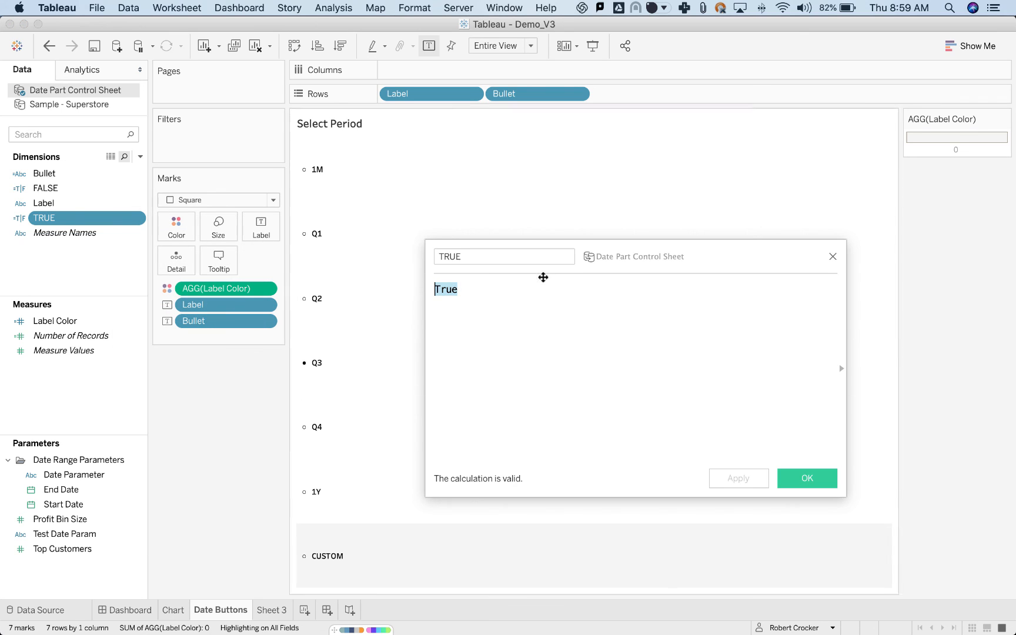
pyautogui.click(832, 256)
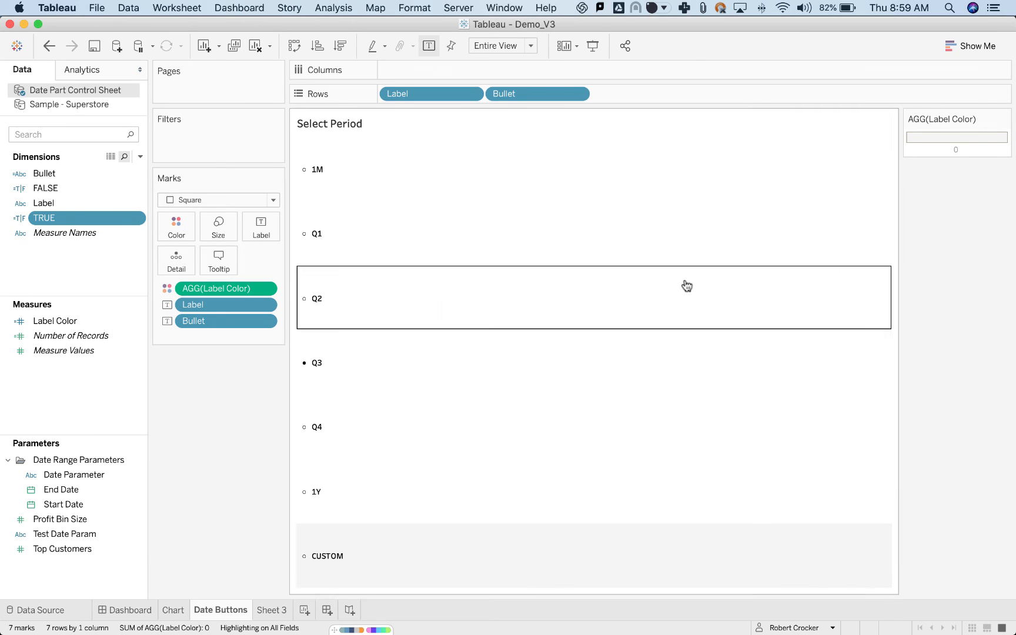
# Add the FALSE and TRUE fields to Detail on the Date Buttons sheet, and test the 1M preset on the dashboard.
pyautogui.keyDown('super'); pyautogui.click(54, 187); pyautogui.keyUp('super')
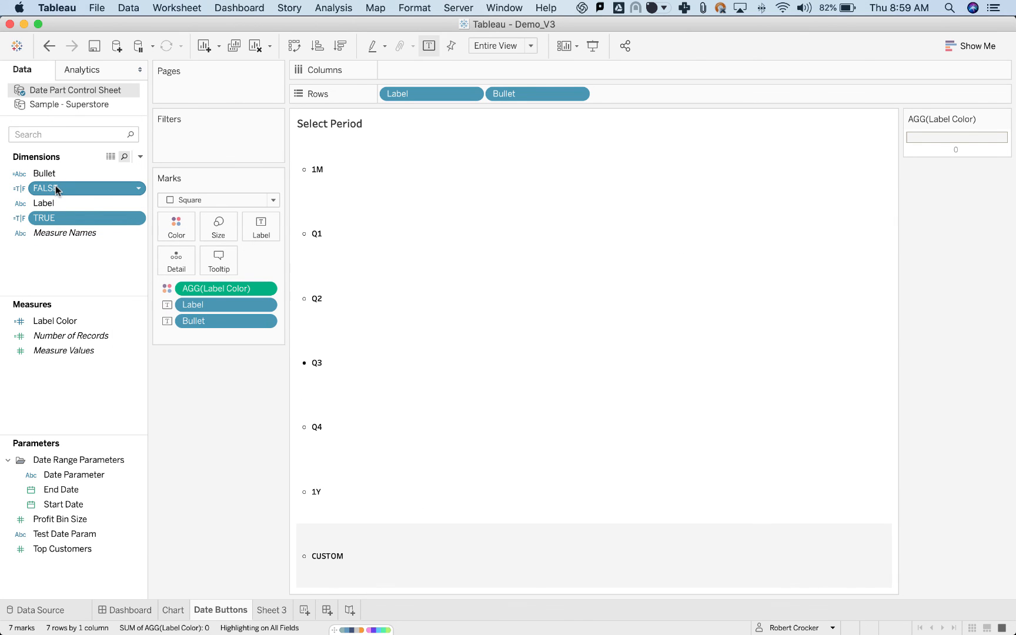
pyautogui.moveTo(55, 186); pyautogui.dragTo(172, 256)
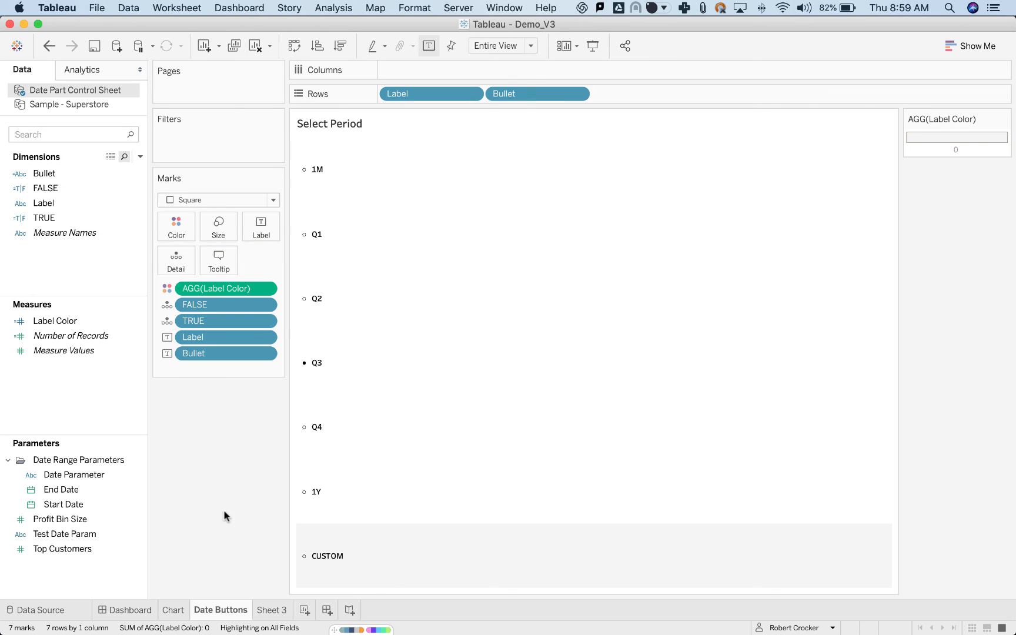
pyautogui.click(124, 610)
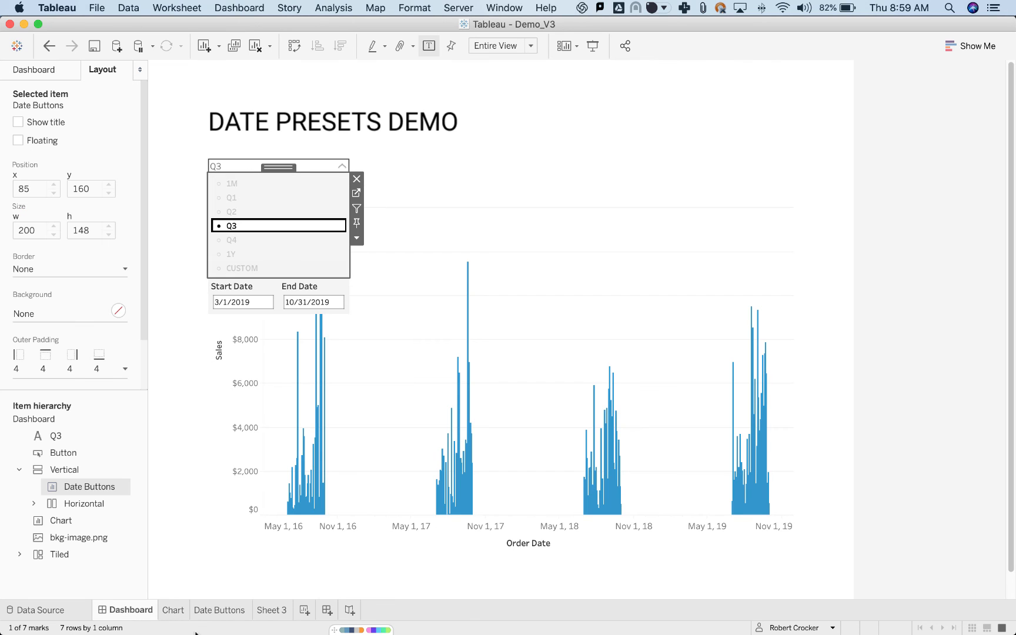
pyautogui.click(272, 183)
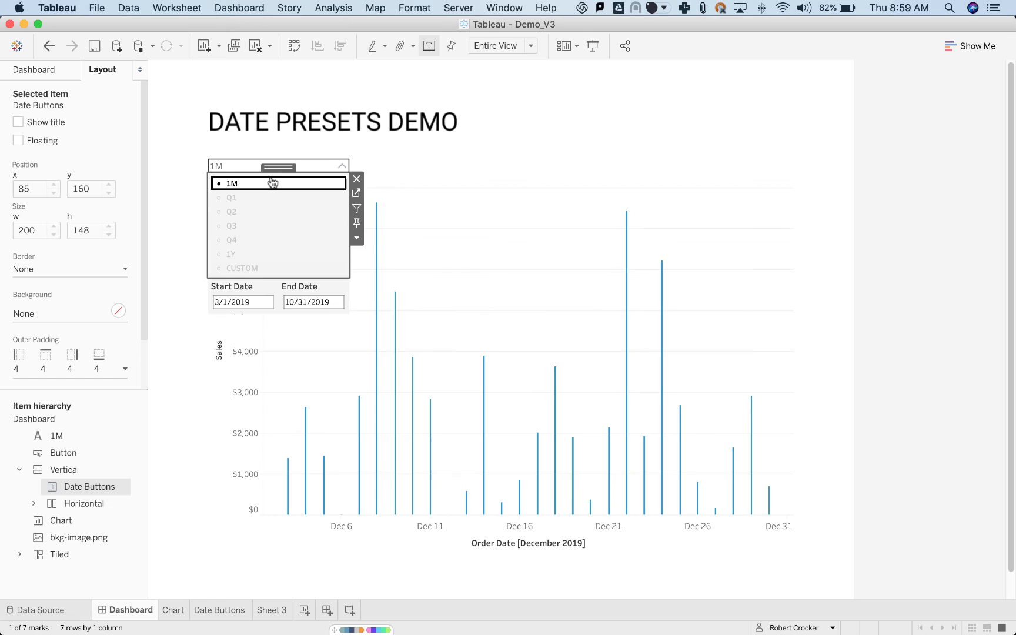
# Add a highlight action named Highlight True that runs on select, with Date Buttons as the only source and target and TRUE as the selected field.
pyautogui.click(226, 9)
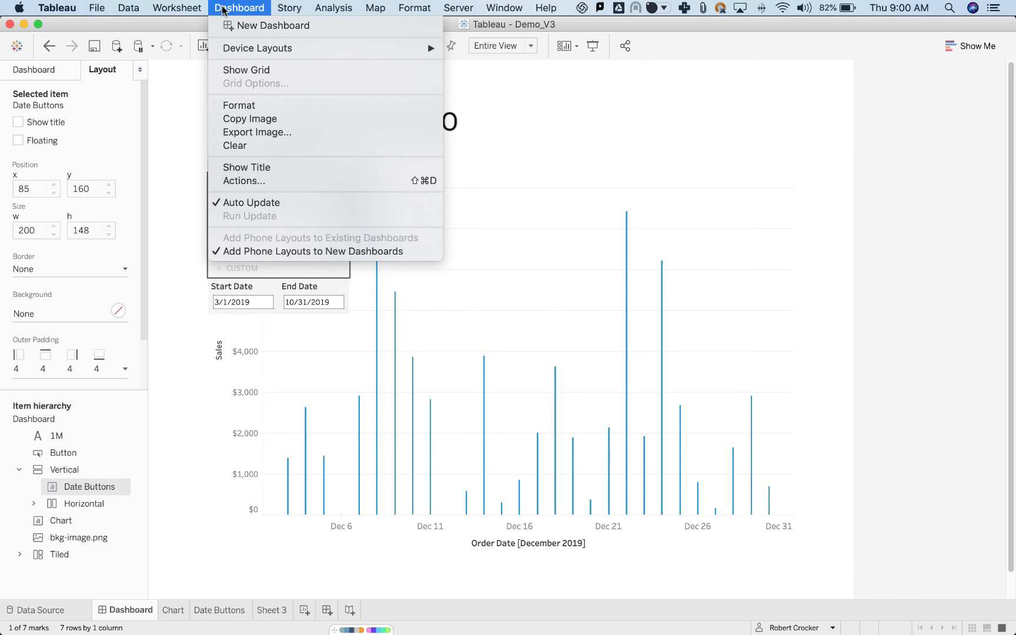
pyautogui.click(268, 180)
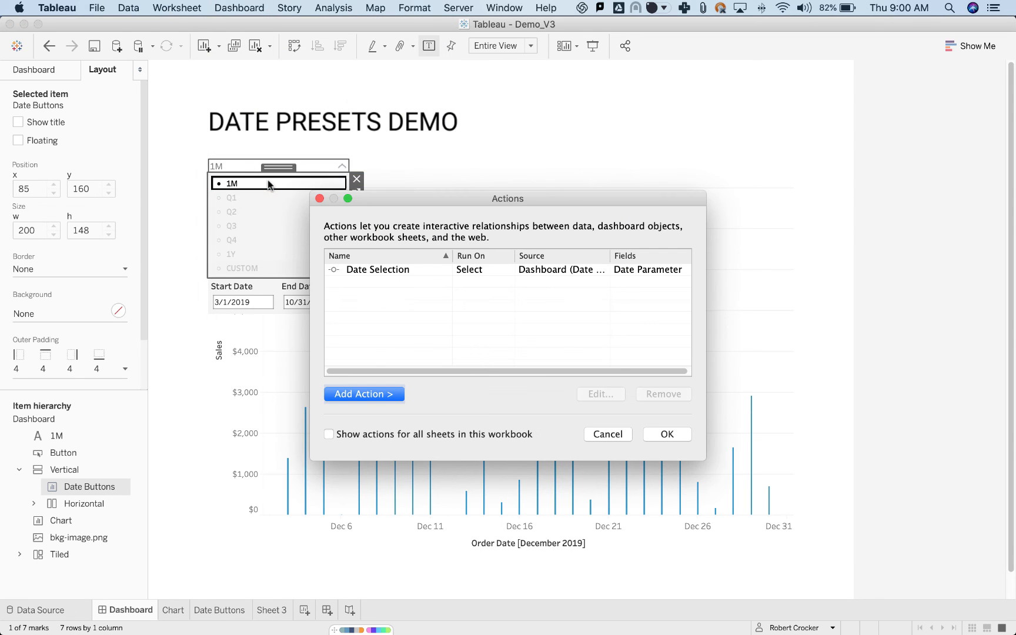
pyautogui.click(360, 396)
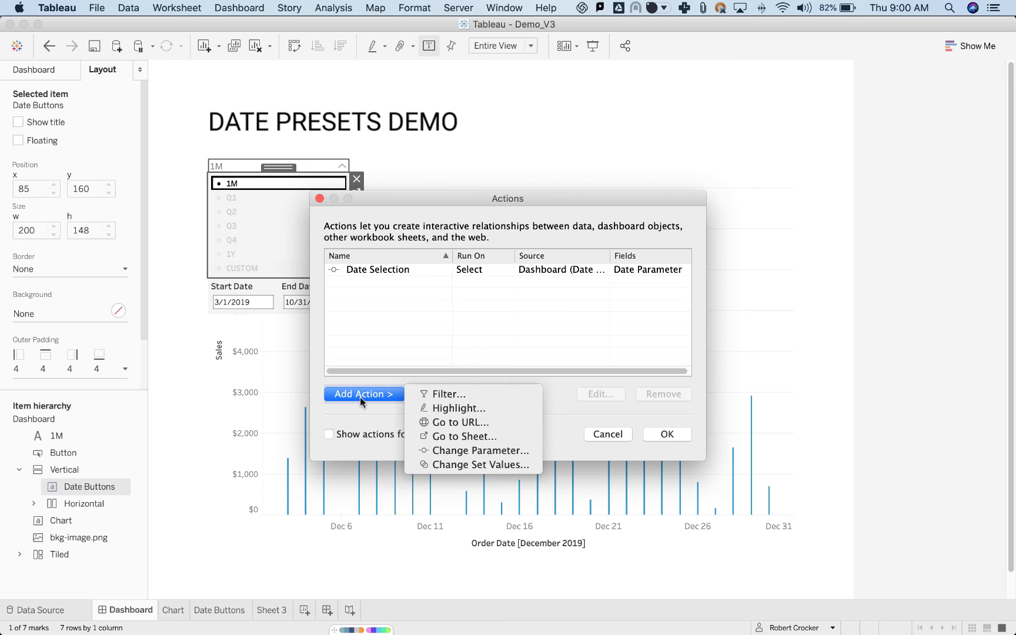
pyautogui.click(446, 408)
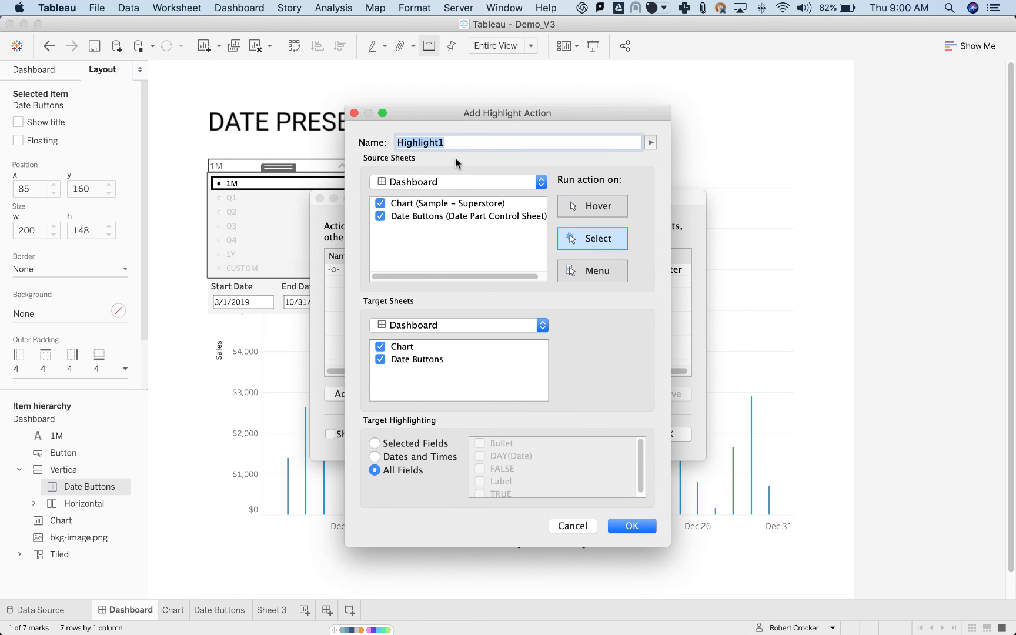
pyautogui.write('Highlight')
pyautogui.click(381, 203)
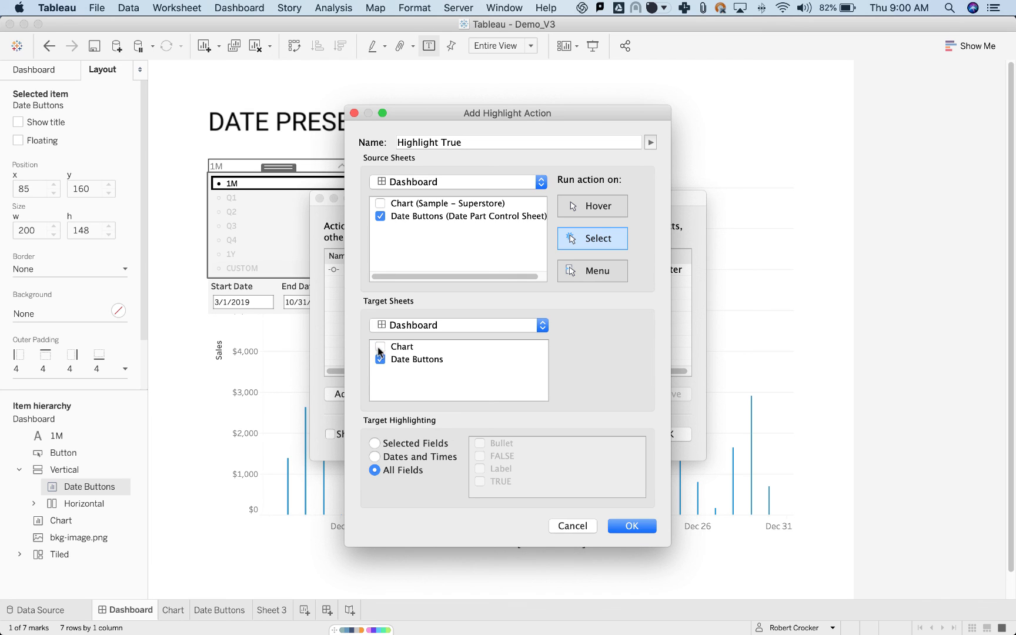
pyautogui.click(373, 444)
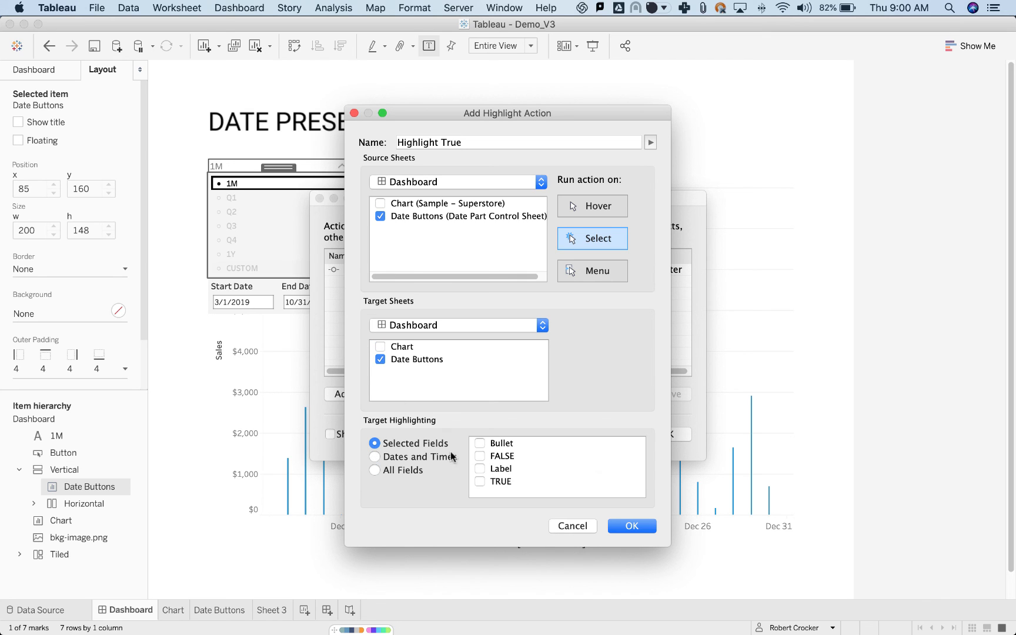
pyautogui.click(480, 481)
pyautogui.click(631, 527)
pyautogui.click(667, 434)
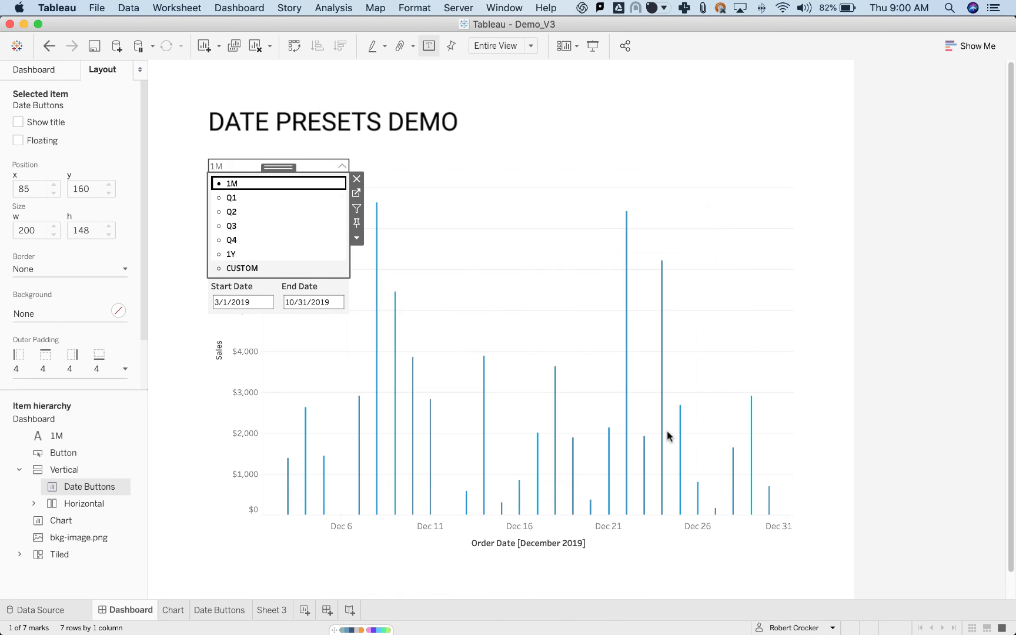
# Test the highlight behaviour of the dropdown by choosing the presets Q1, Q2, Q3, Q4 and 1M in turn.
pyautogui.click(261, 200)
pyautogui.click(261, 211)
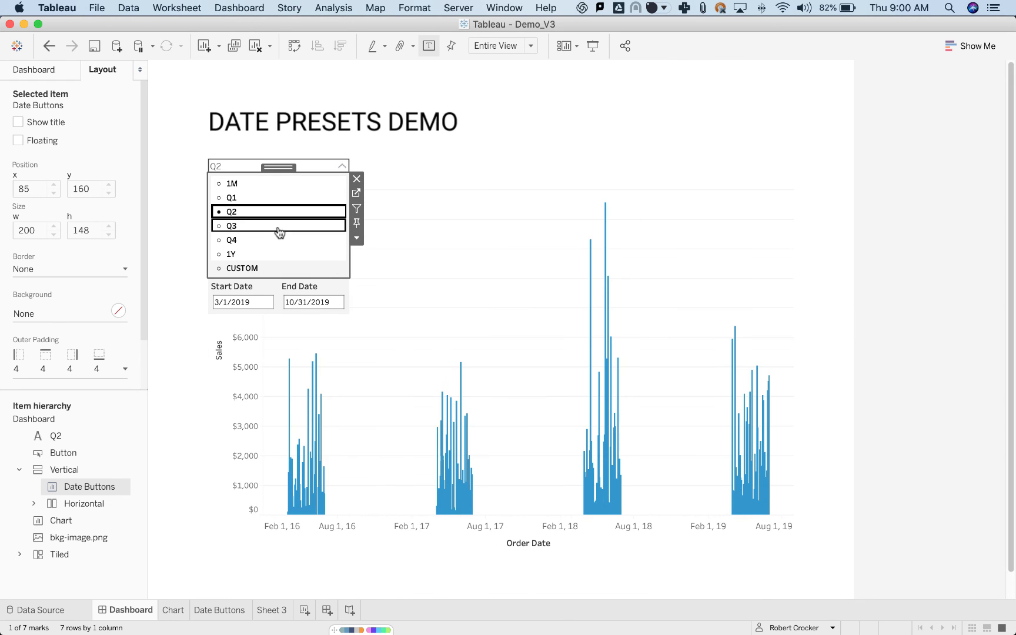
pyautogui.click(277, 225)
pyautogui.click(286, 240)
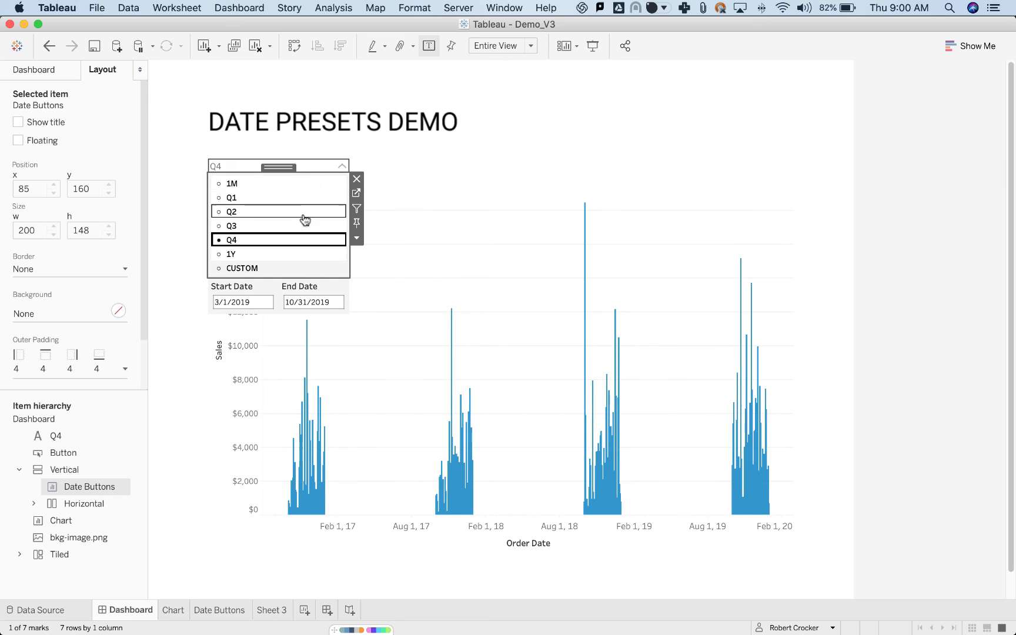
pyautogui.click(296, 186)
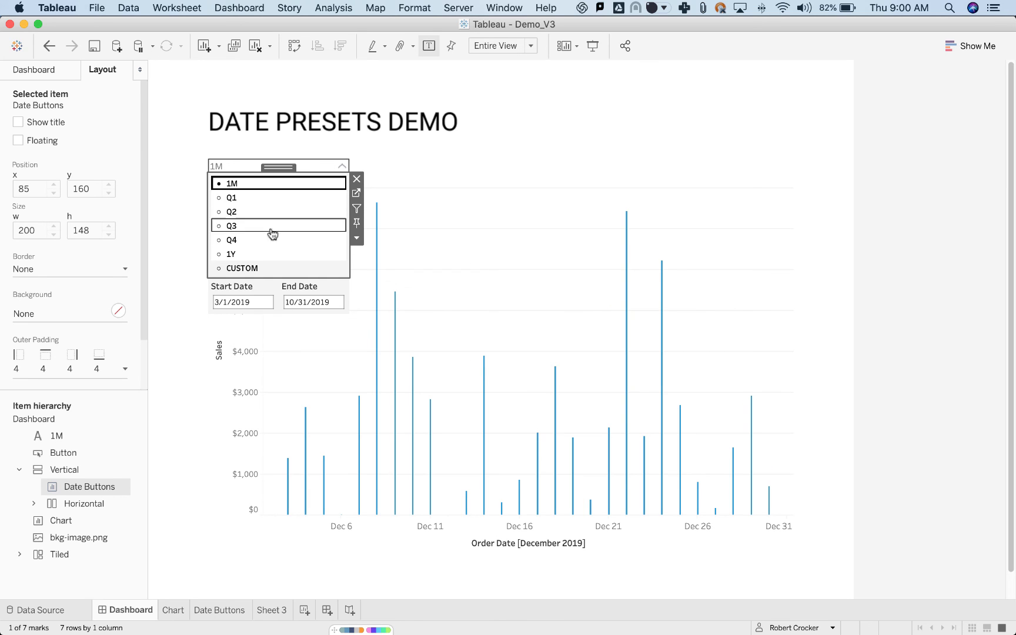
# Add a dashboard filter action named Filter False that runs on select, with Date Buttons as the only source and target sheet.
pyautogui.click(240, 8)
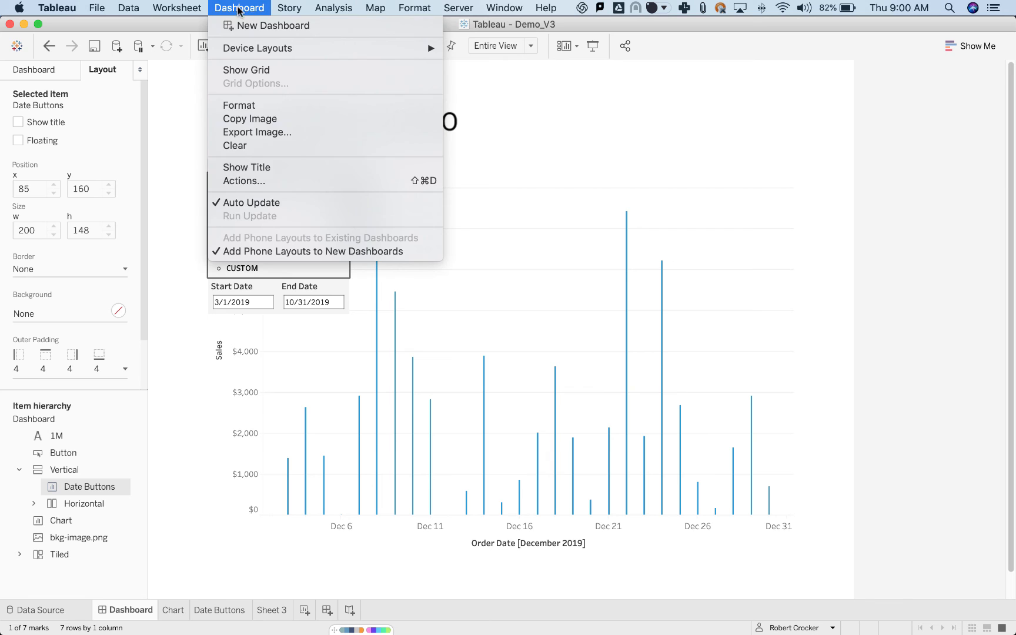
pyautogui.click(259, 181)
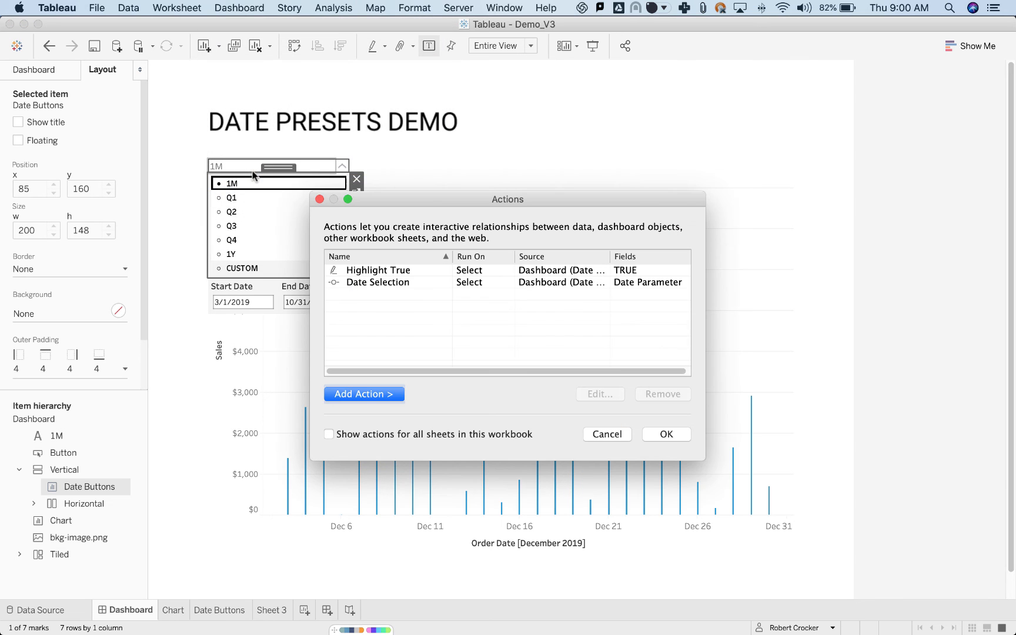
pyautogui.click(363, 394)
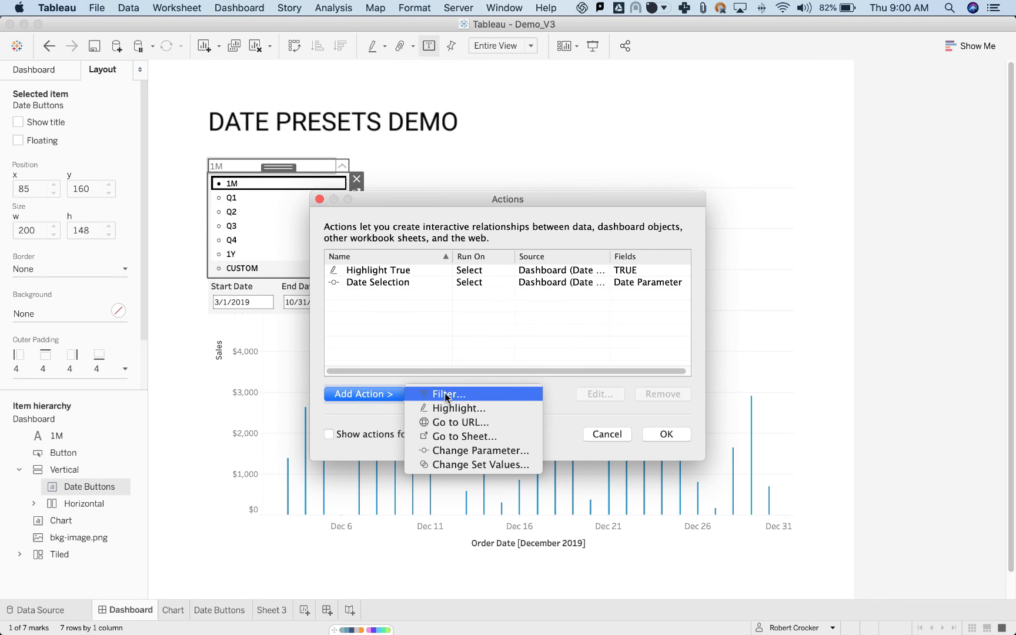
pyautogui.click(441, 394)
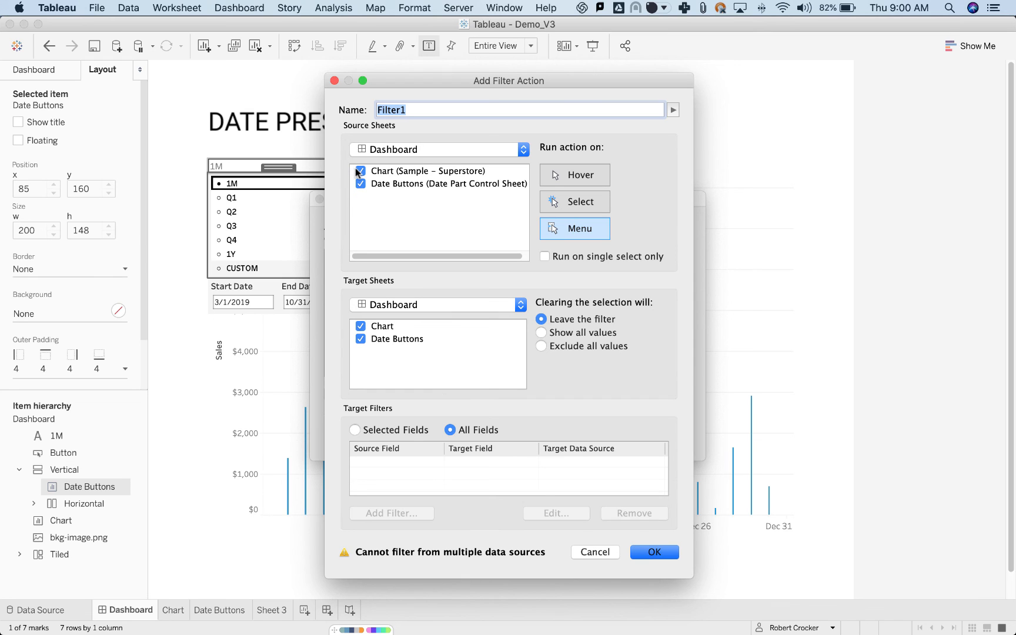
pyautogui.click(360, 172)
pyautogui.click(602, 203)
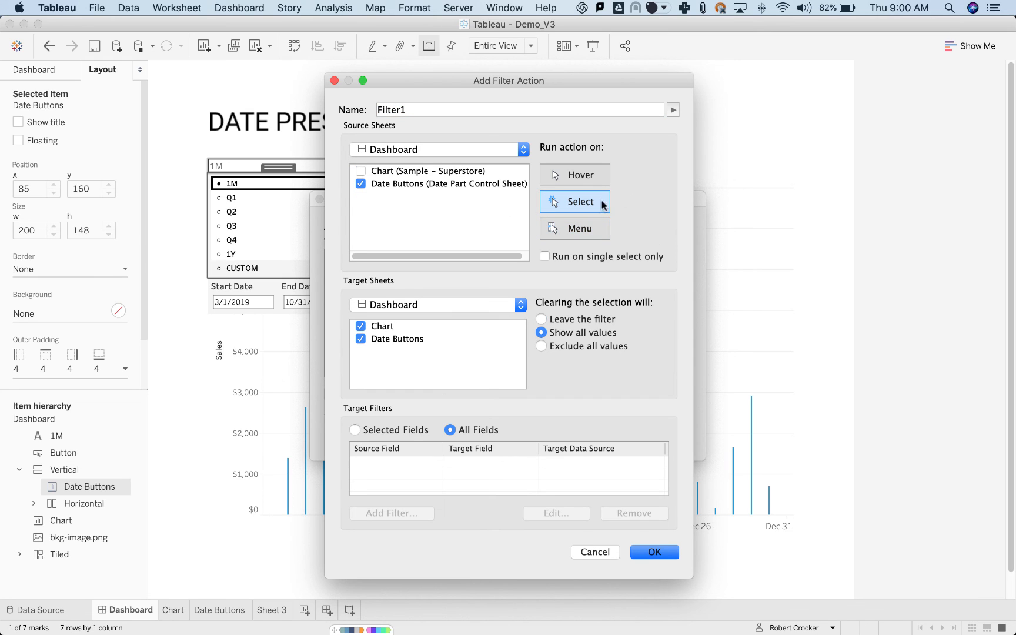
pyautogui.click(508, 112)
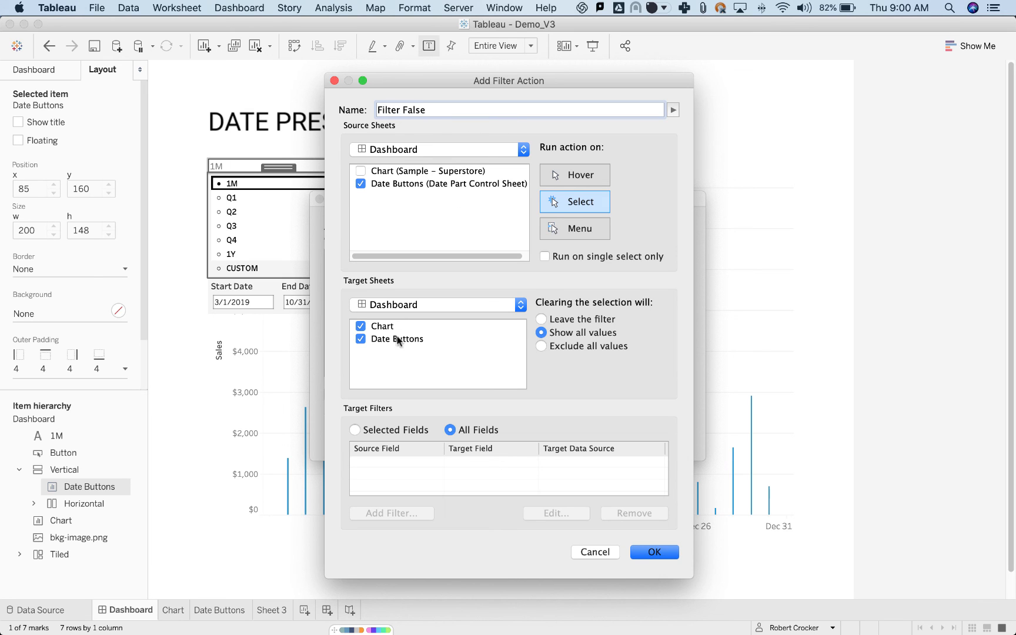
pyautogui.click(360, 327)
# Limit the filter action to selected fields, mapping source TRUE to target FALSE in Date Part Control Sheet, and apply the dashboard actions.
pyautogui.click(355, 431)
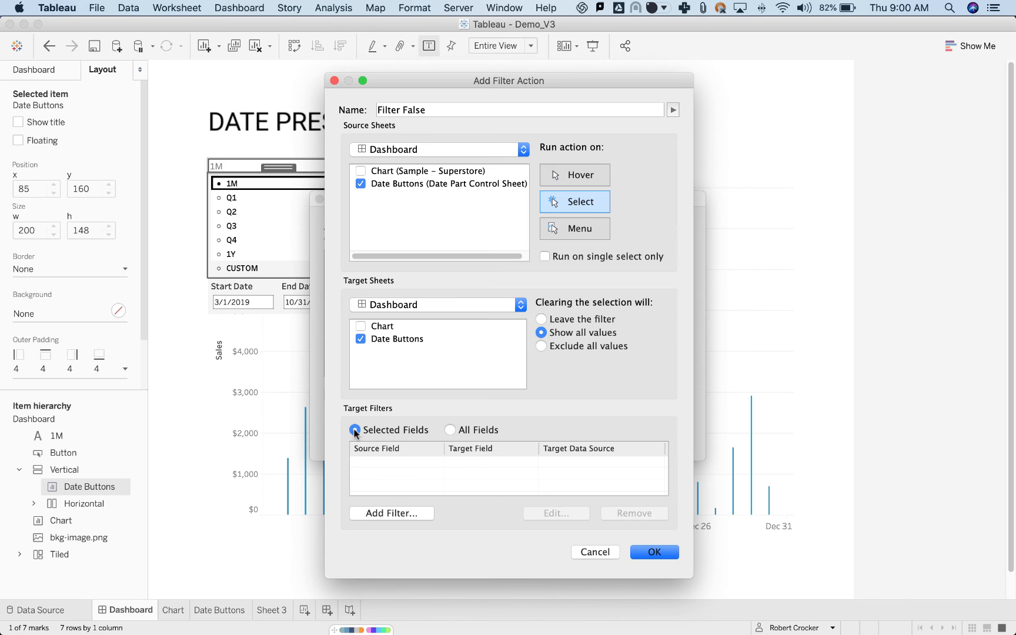
pyautogui.click(394, 511)
pyautogui.click(473, 292)
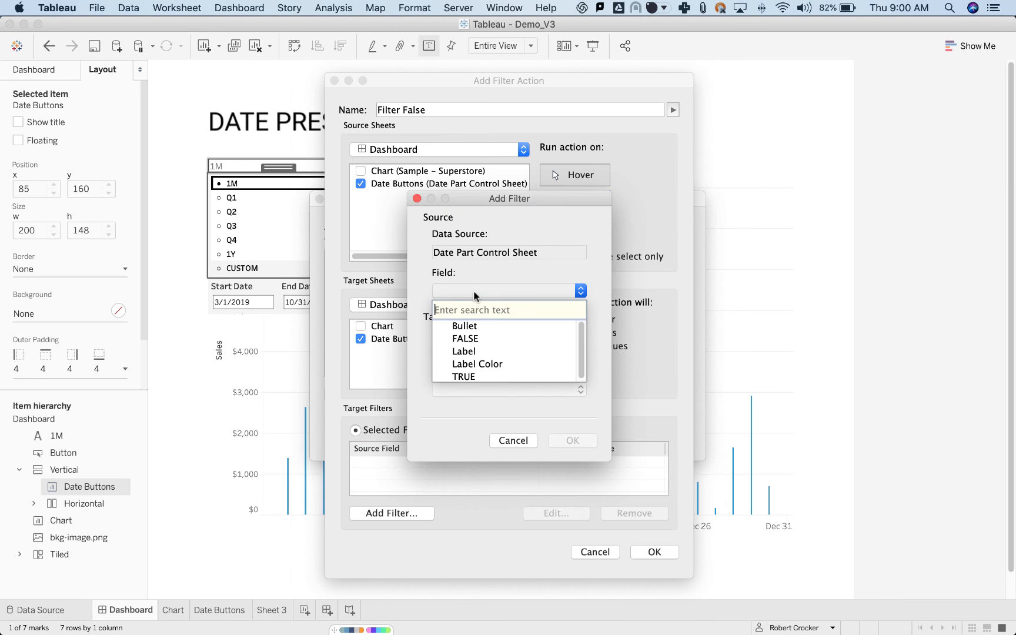
pyautogui.click(467, 376)
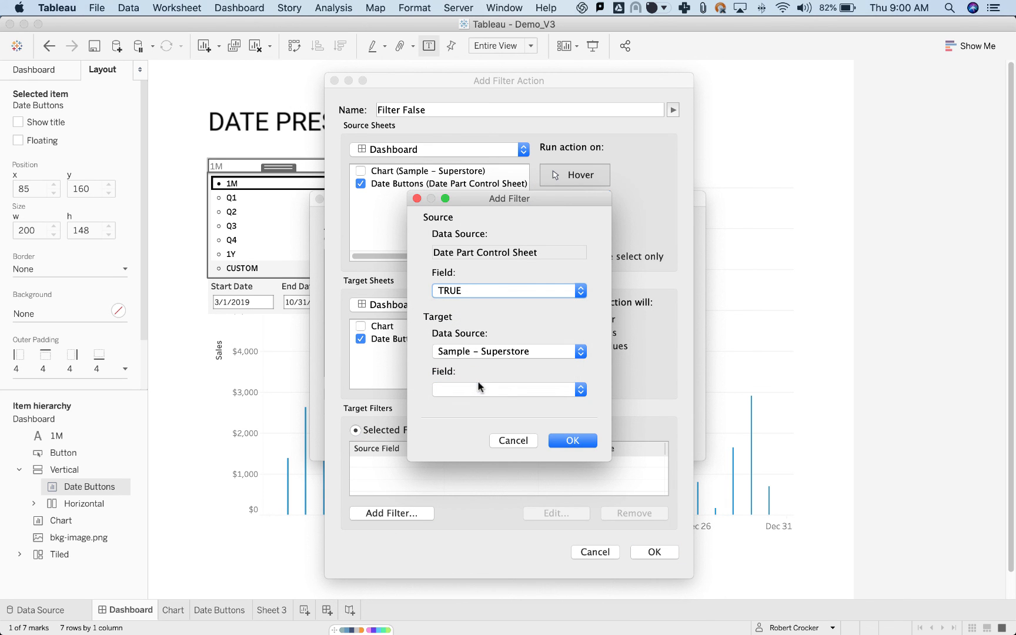
pyautogui.click(479, 390)
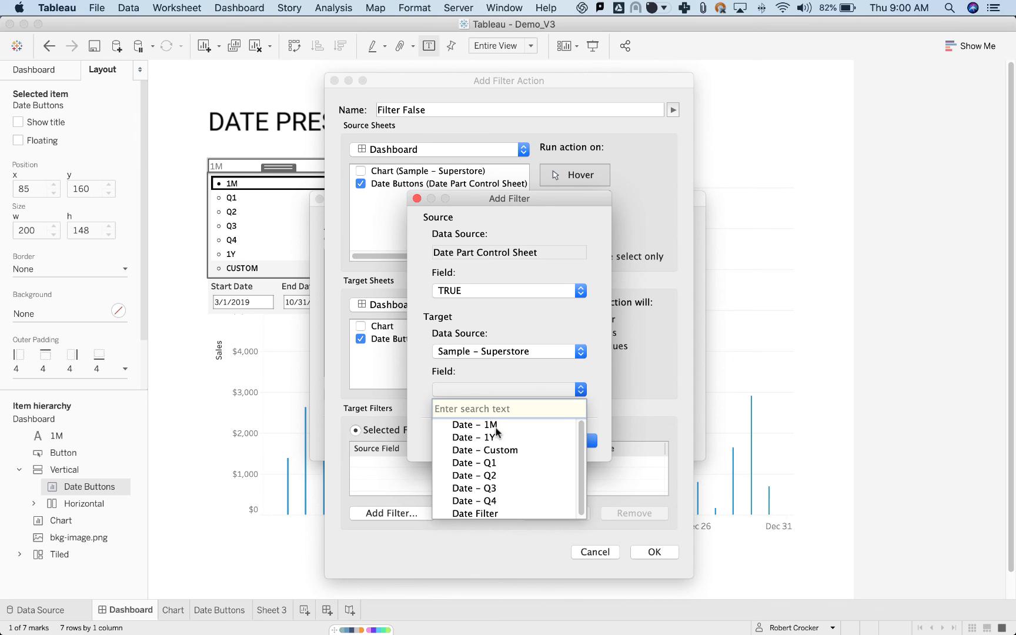
pyautogui.scroll(-1, 497, 452)
pyautogui.click(505, 352)
pyautogui.click(505, 352)
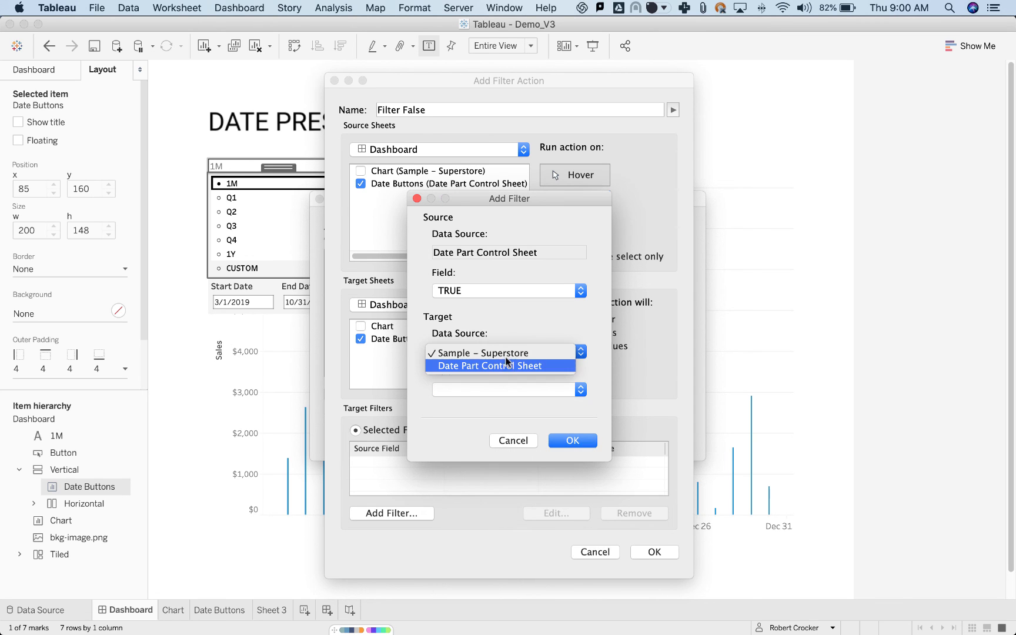
pyautogui.click(505, 366)
pyautogui.click(508, 388)
pyautogui.click(465, 425)
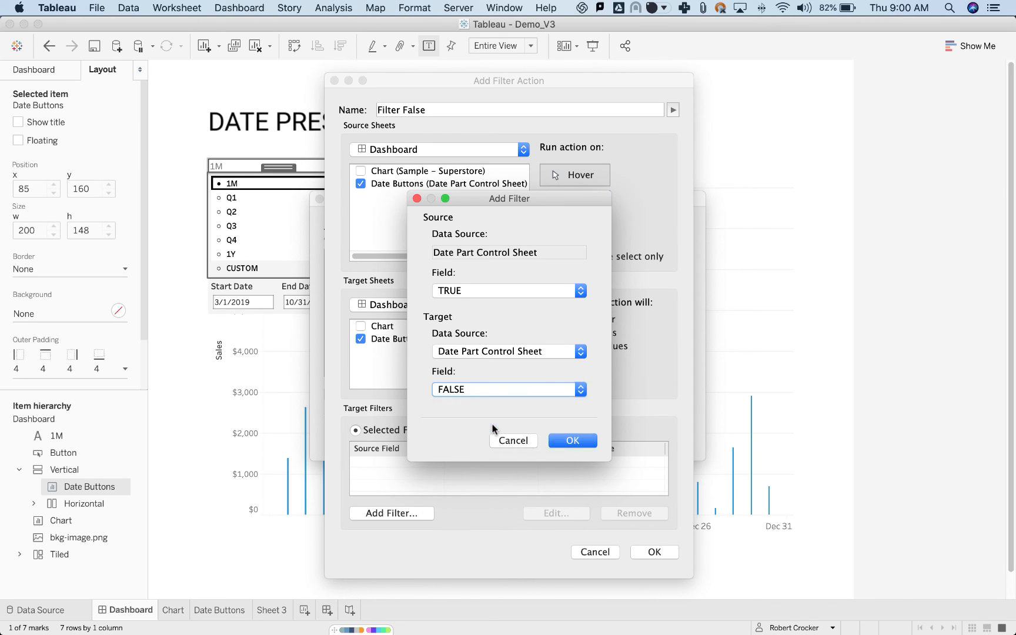
pyautogui.click(559, 443)
pyautogui.click(655, 552)
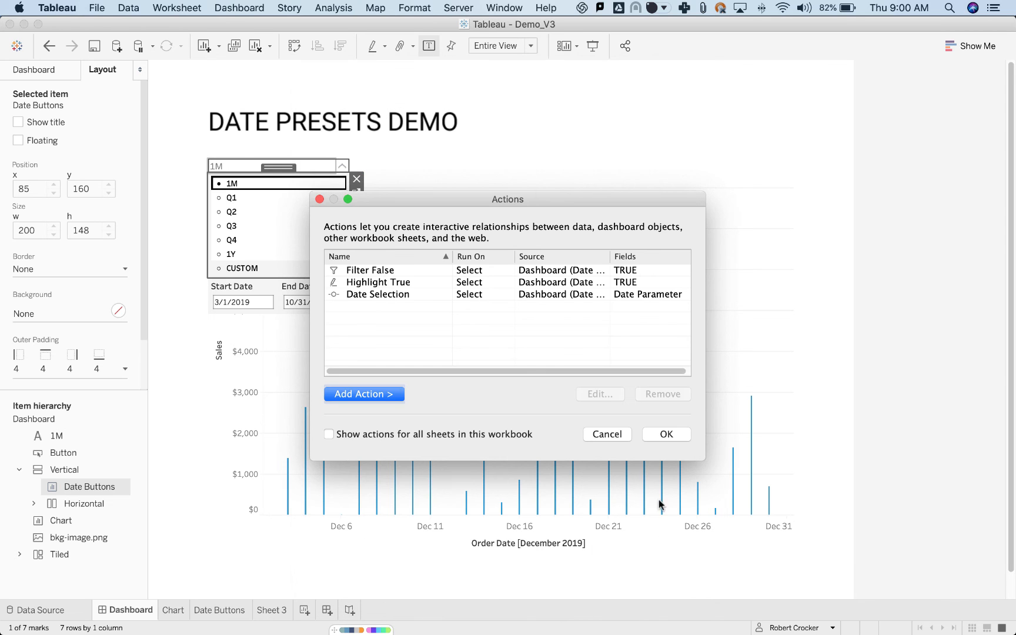
pyautogui.click(666, 434)
# Test automatic deselection with the Q1 and 1M presets, and collapse the date dropdown.
pyautogui.click(282, 197)
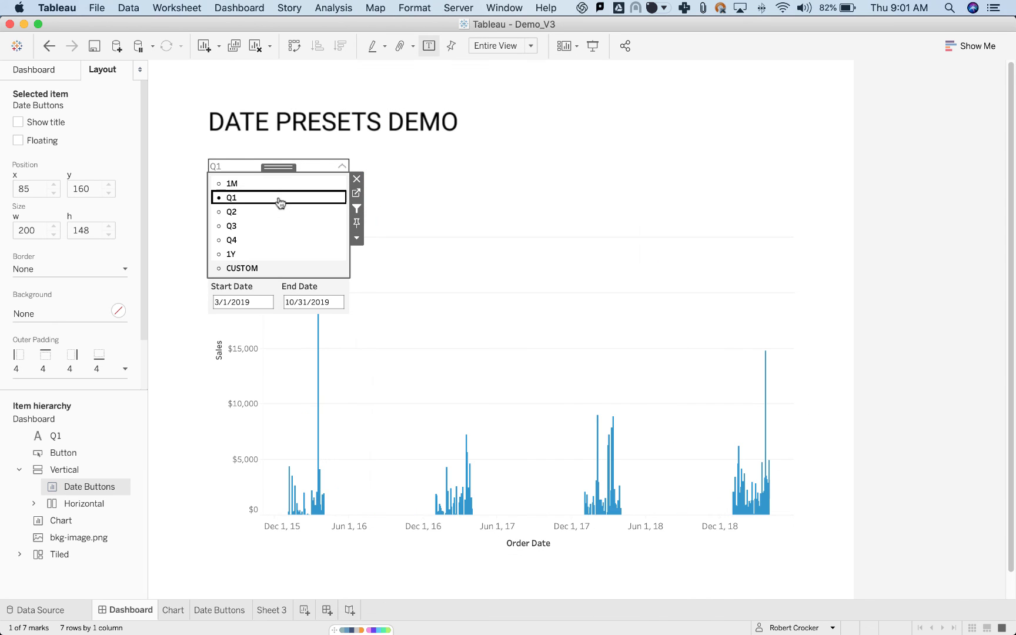
pyautogui.click(273, 184)
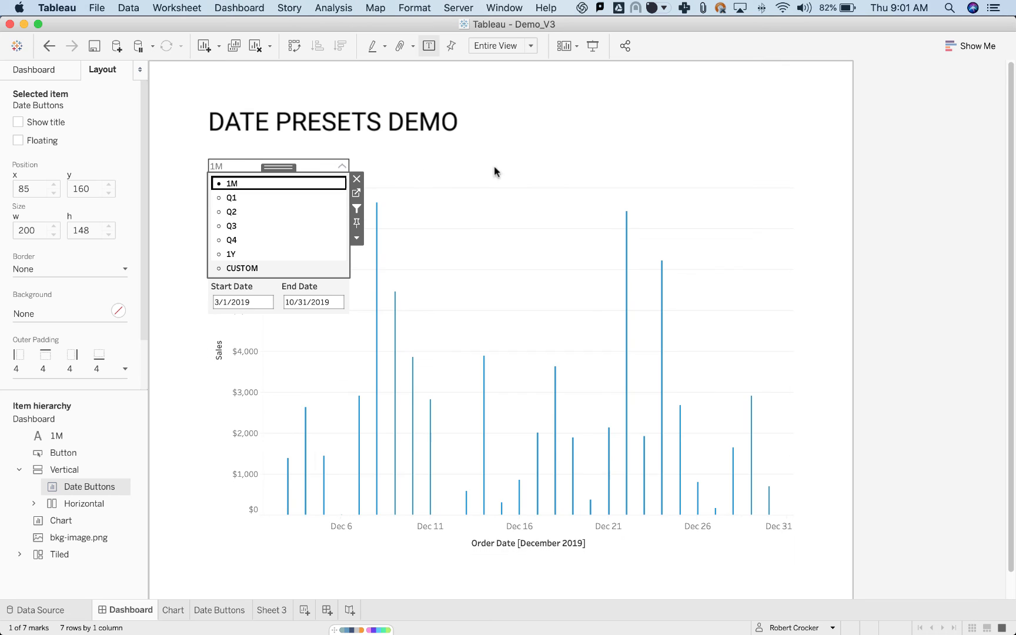
pyautogui.click(342, 169)
pyautogui.click(470, 100)
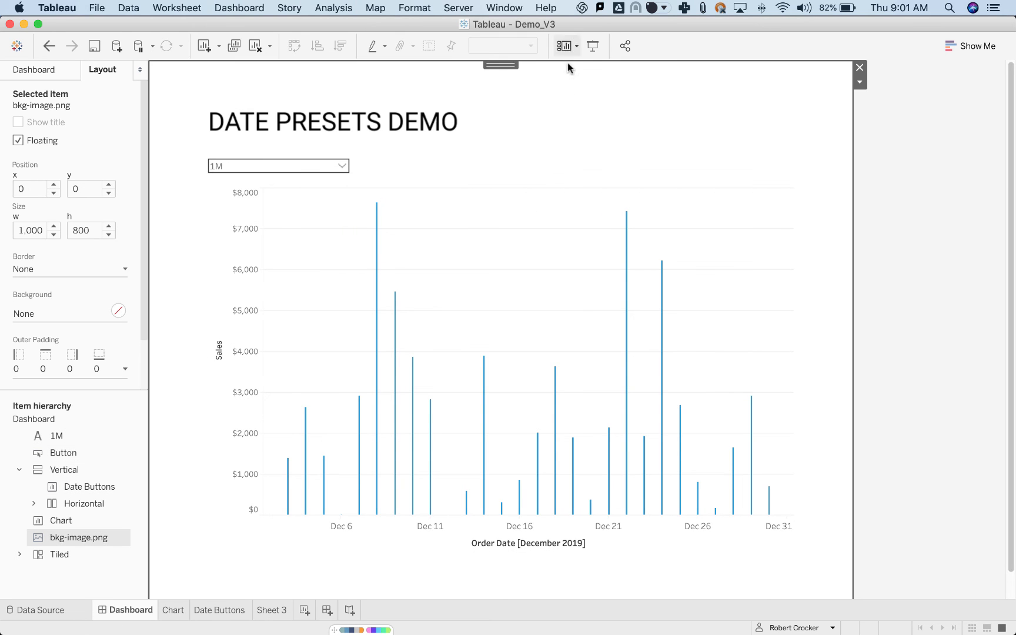
# Switch the dashboard to presentation mode, expand the date dropdown and test the presets Q1 and Q3.
pyautogui.click(593, 46)
pyautogui.click(347, 130)
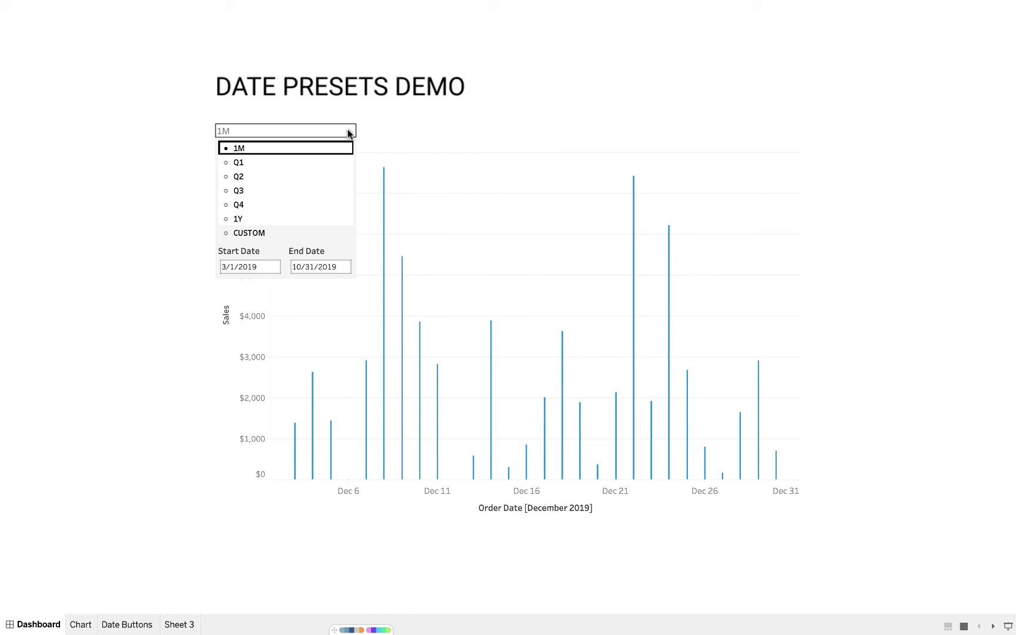
pyautogui.click(313, 163)
pyautogui.click(306, 190)
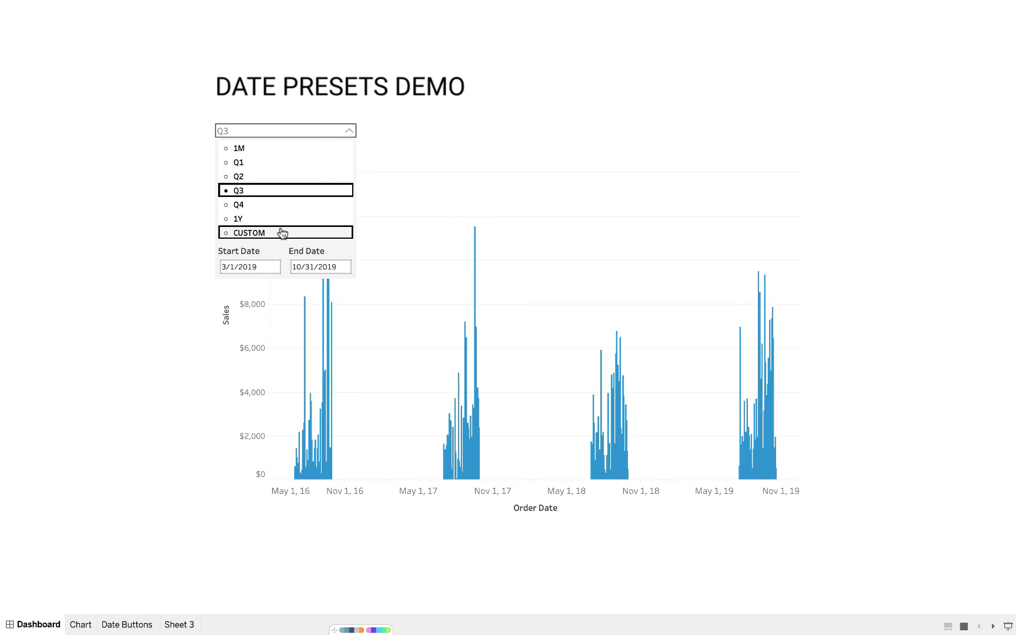
# Choose the CUSTOM preset and set the Start Date to 1/1/2019.
pyautogui.click(281, 233)
pyautogui.click(260, 267)
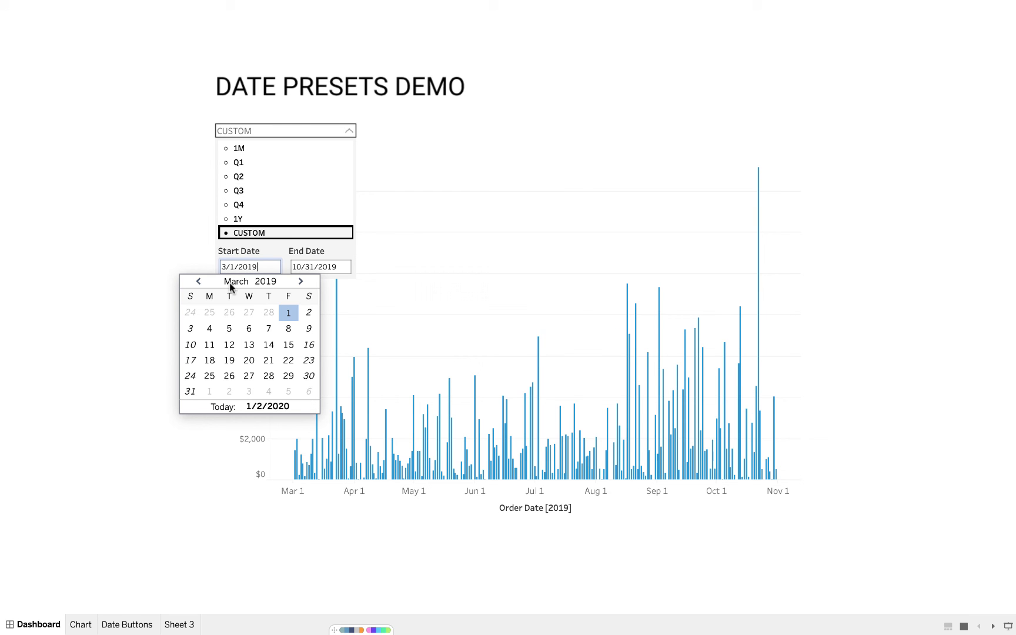
pyautogui.click(197, 282)
pyautogui.click(198, 281)
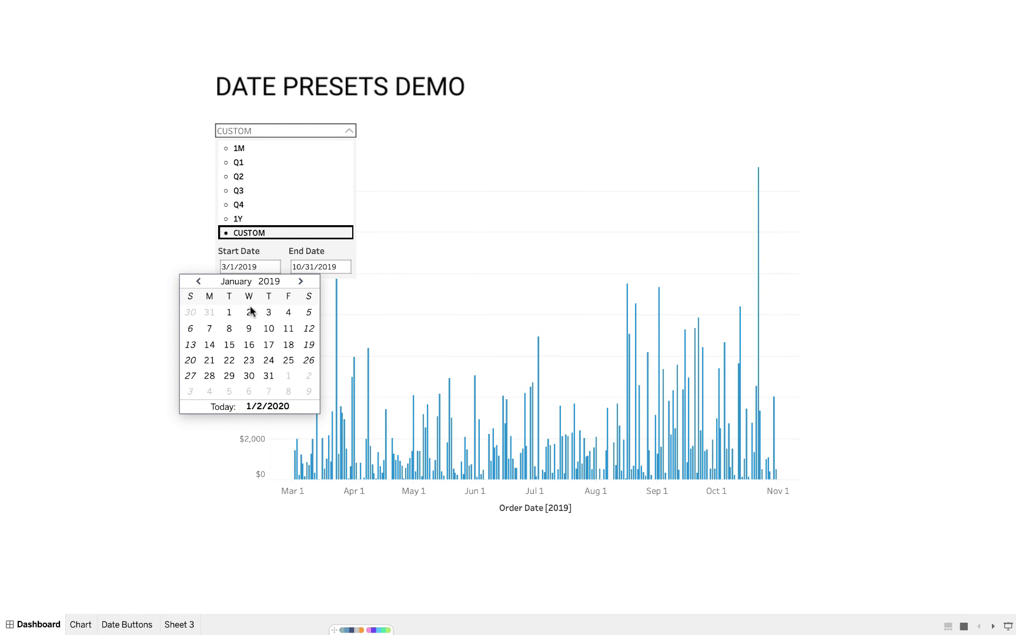
pyautogui.click(227, 312)
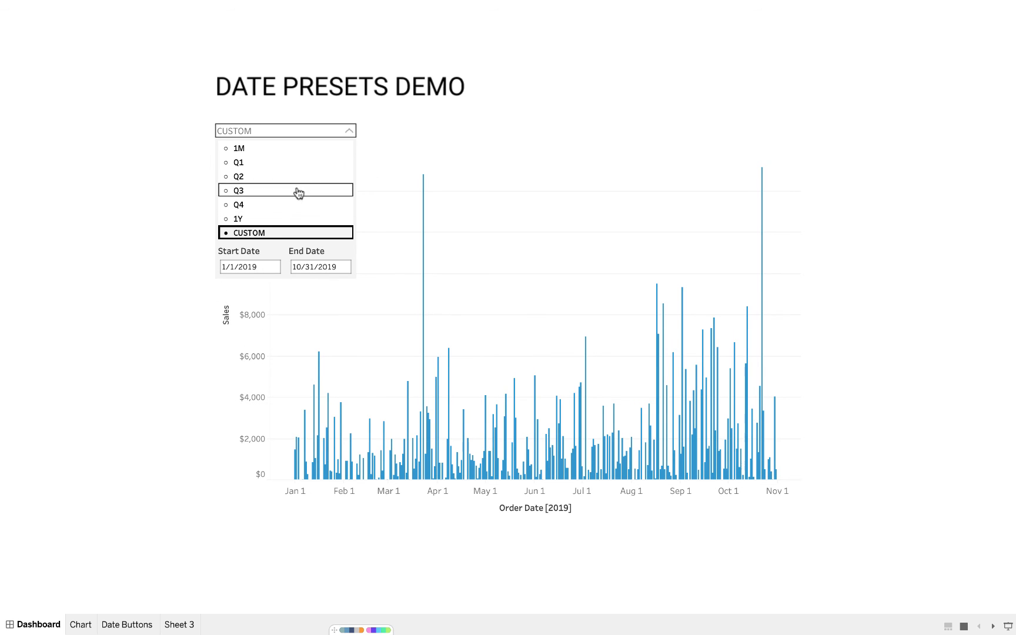
# Choose the 1M preset and collapse the date dropdown.
pyautogui.click(314, 151)
pyautogui.click(350, 131)
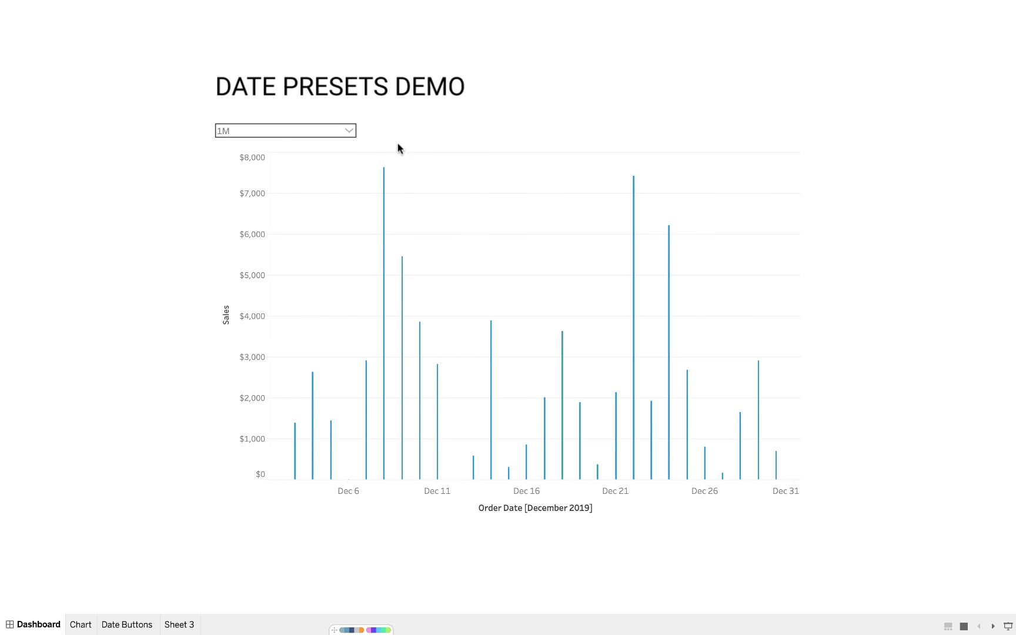
# Switch to Figma and set the corner radius of the outlined dropdown rectangle in Frame 2 to 5.
pyautogui.press('super+Tab')
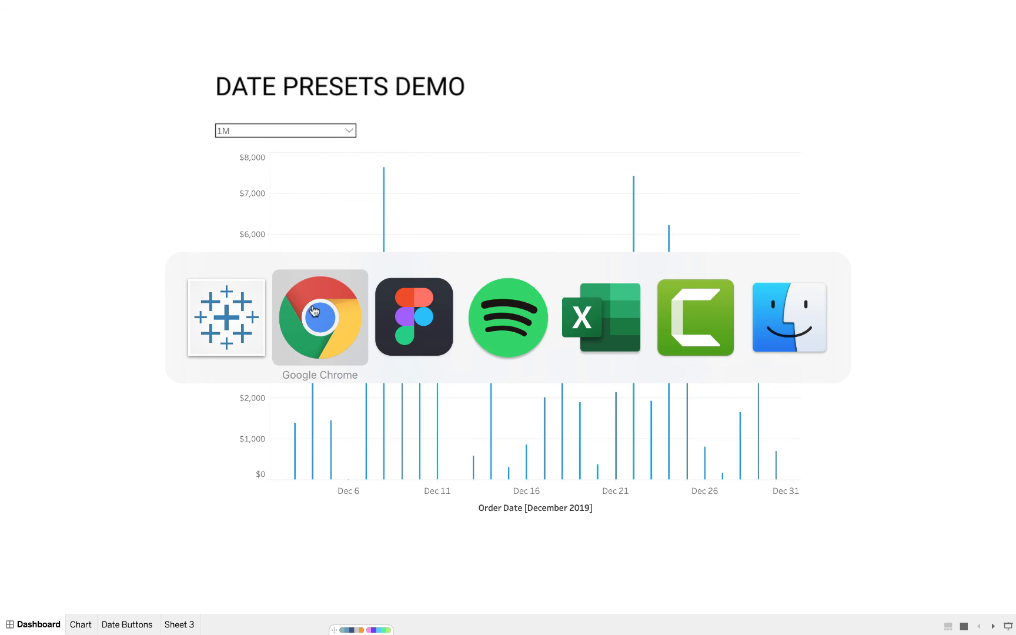
pyautogui.click(377, 310)
pyautogui.scroll(-5, 522, 217)
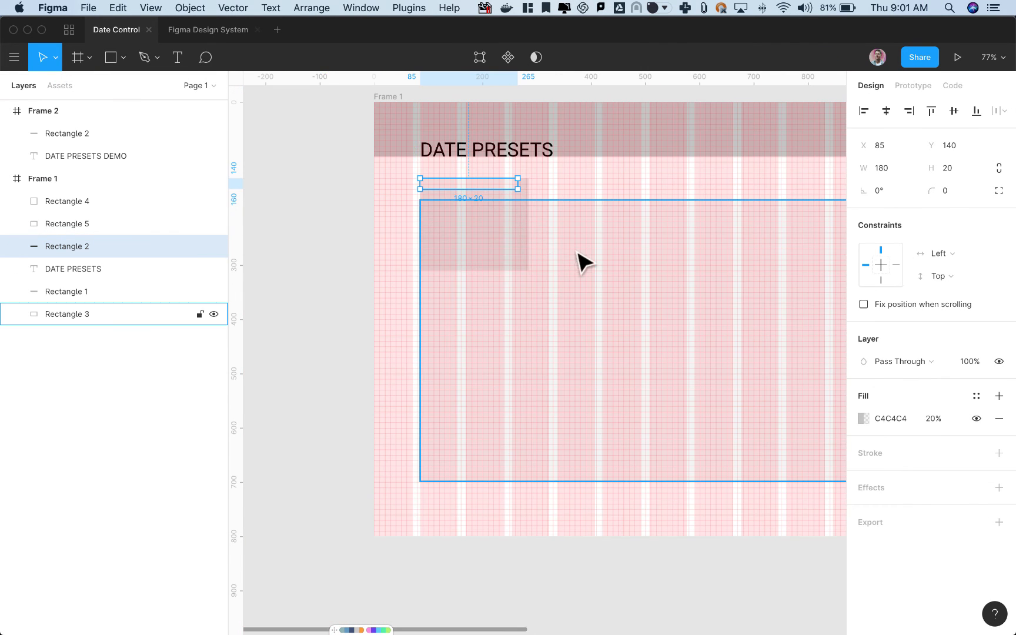
pyautogui.moveTo(641, 250); pyautogui.dragTo(227, 252)
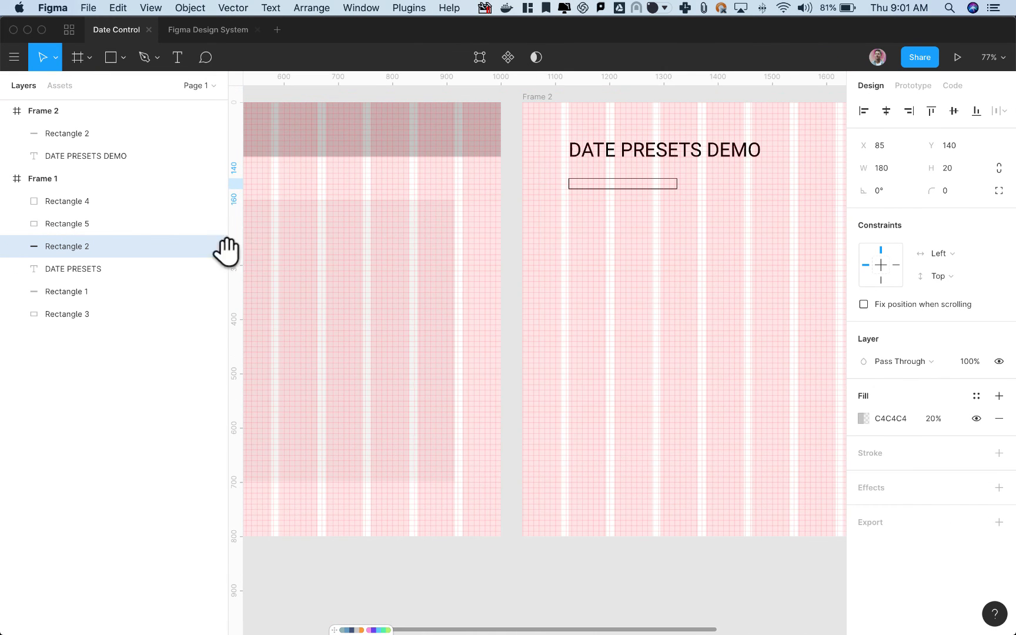
pyautogui.click(623, 188)
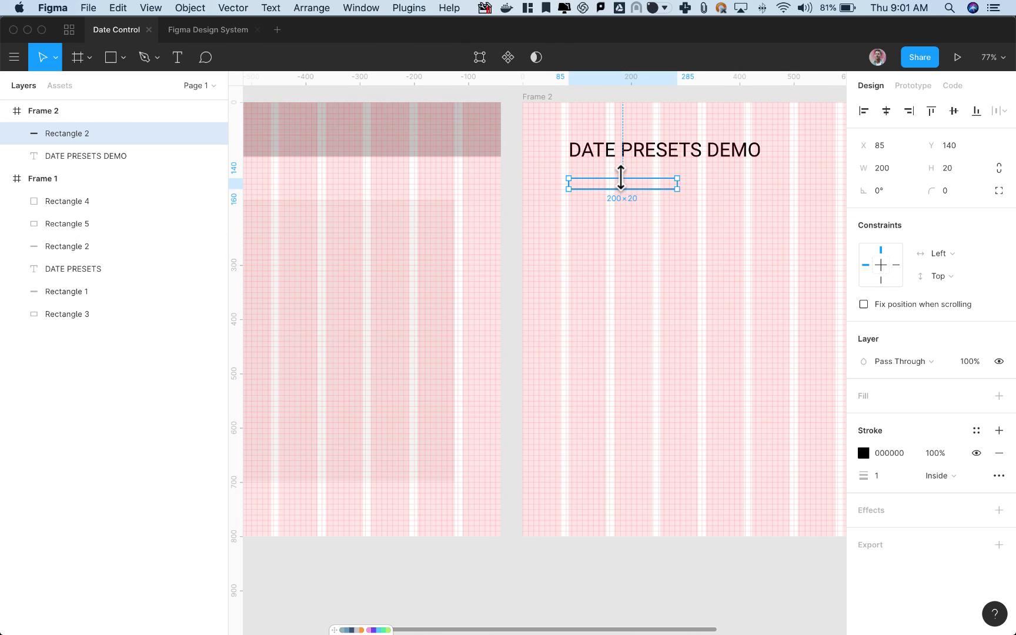
pyautogui.click(959, 193)
pyautogui.write('1')
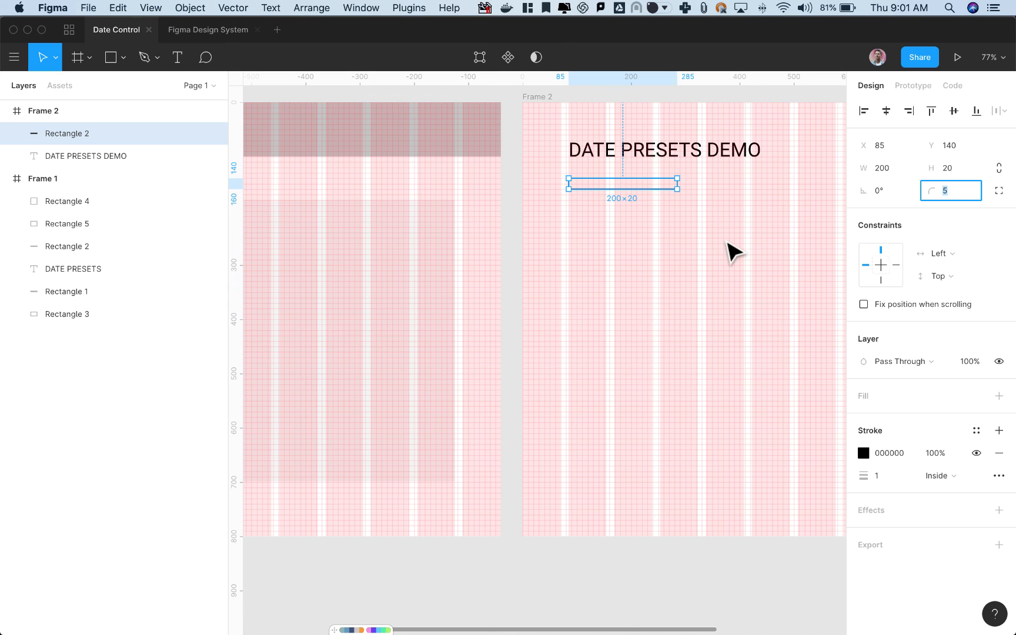
pyautogui.click(586, 130)
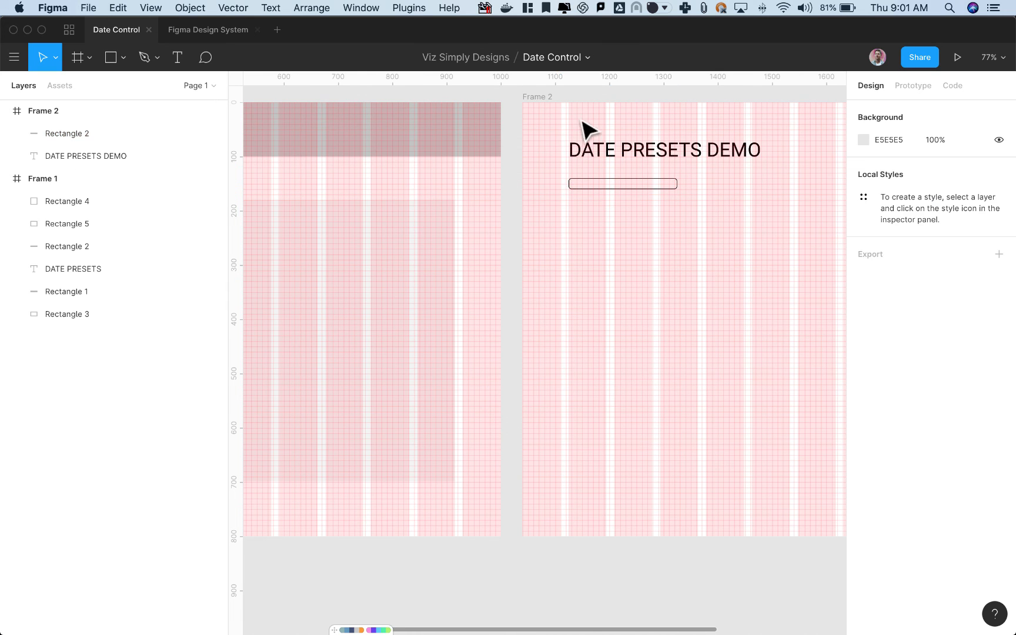
# Export Frame 2 as a PNG in the Image folder, replacing the existing bkg-image.png.
pyautogui.click(545, 96)
pyautogui.scroll(-1, 929, 325)
pyautogui.scroll(-2, 930, 325)
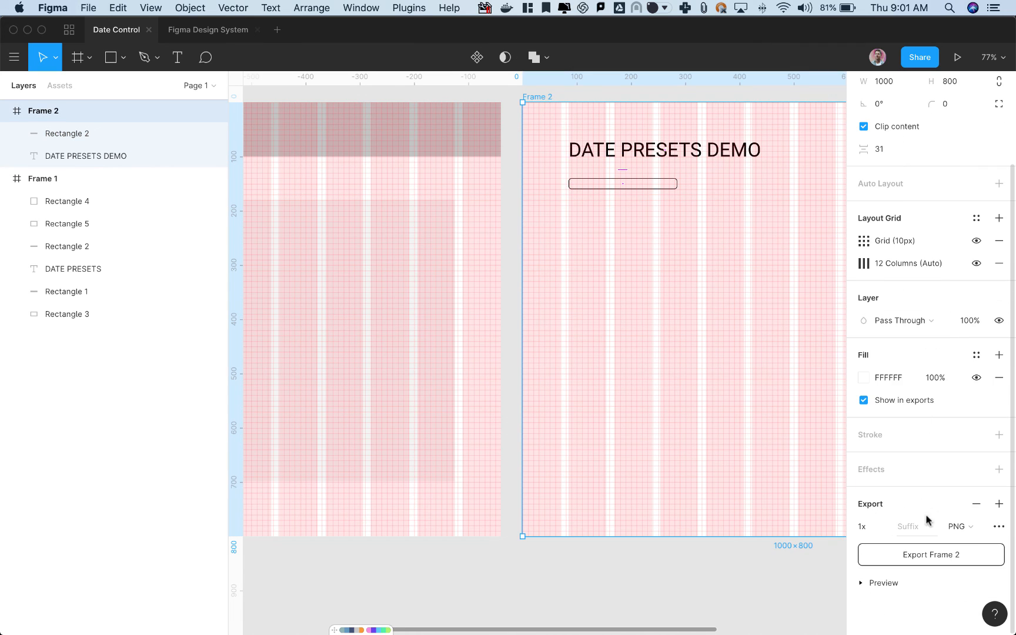
pyautogui.click(932, 553)
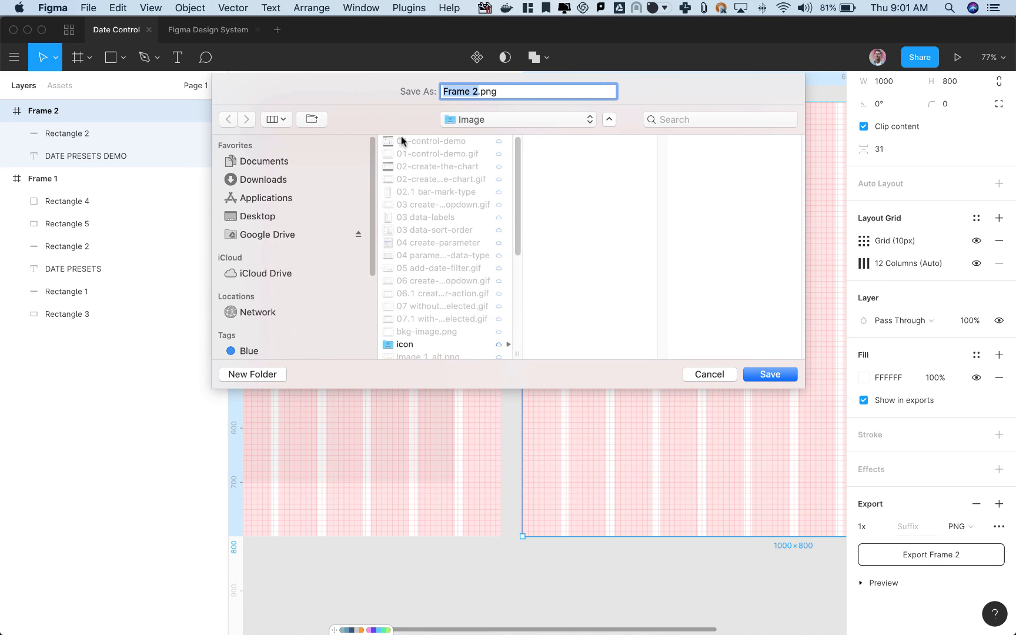
pyautogui.click(433, 332)
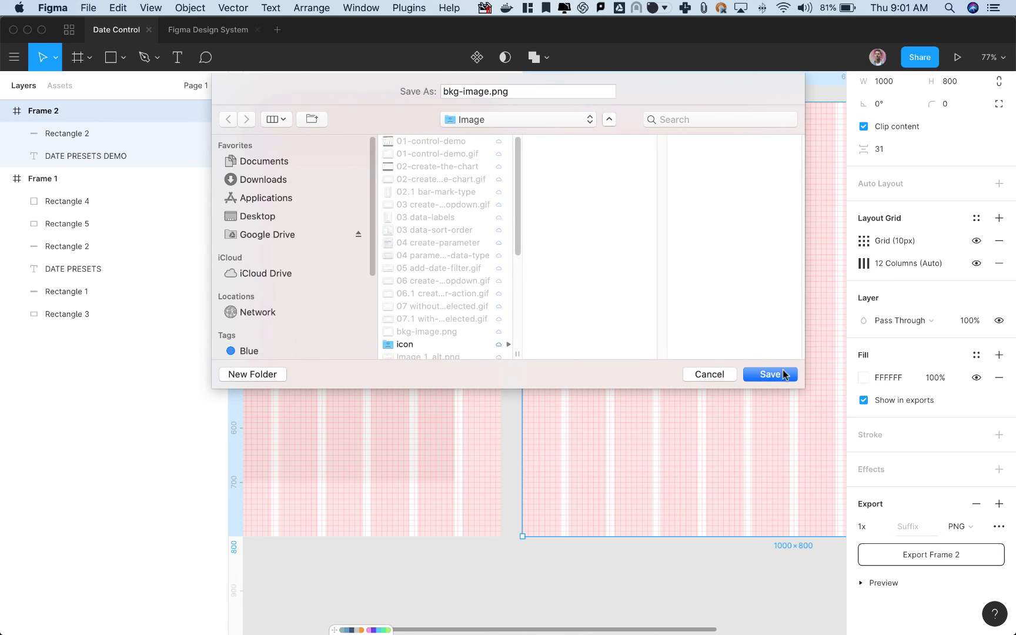
pyautogui.click(785, 375)
pyautogui.click(610, 156)
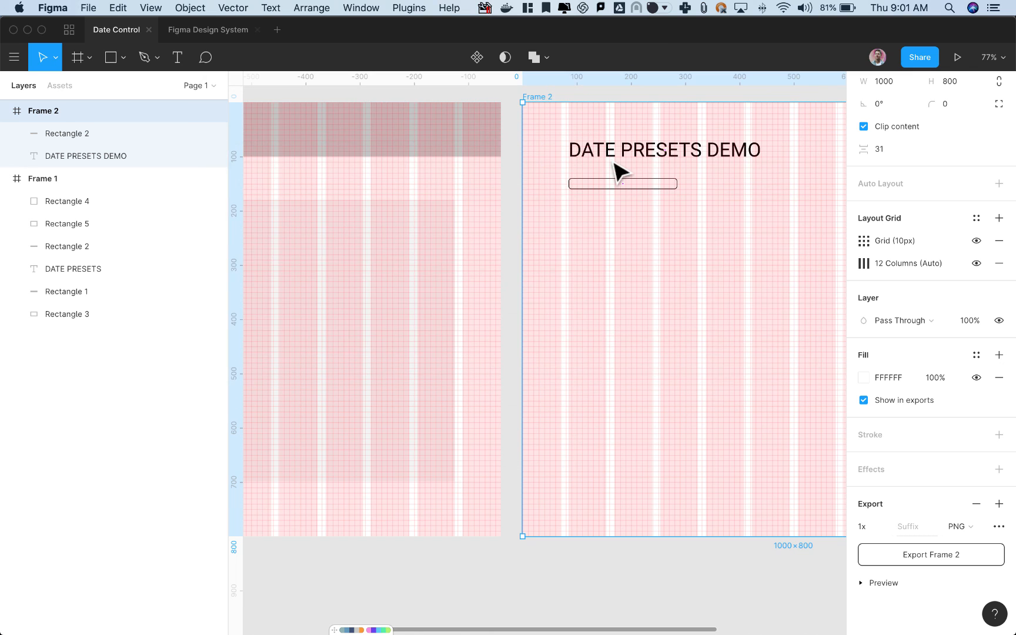
# Switch back to Tableau, leave presentation mode and set the x position of the dropdown's 1M text object to 90.
pyautogui.press('super+Tab')
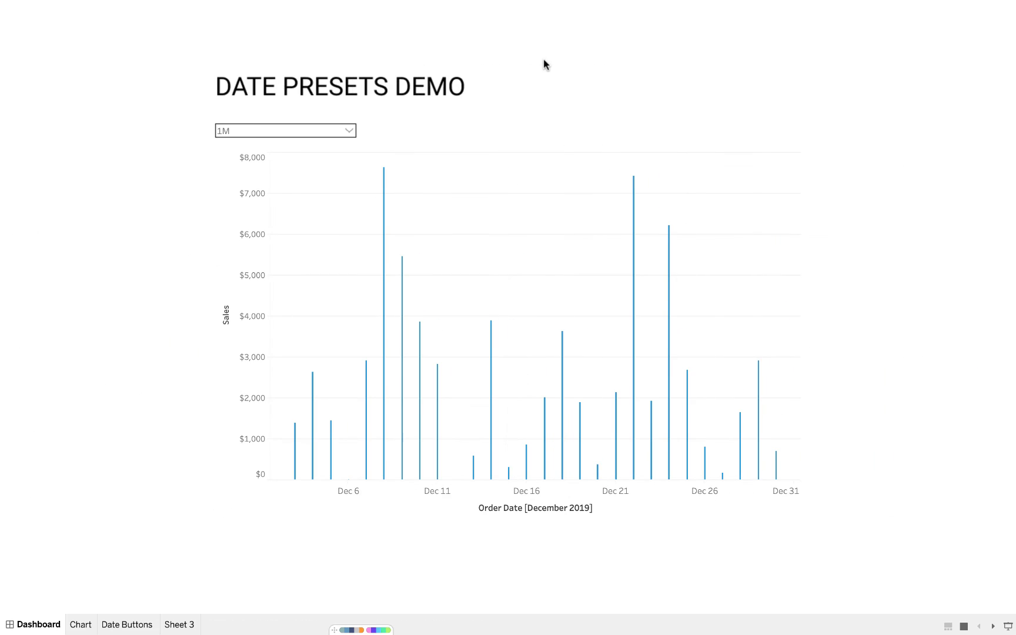
pyautogui.press('Escape')
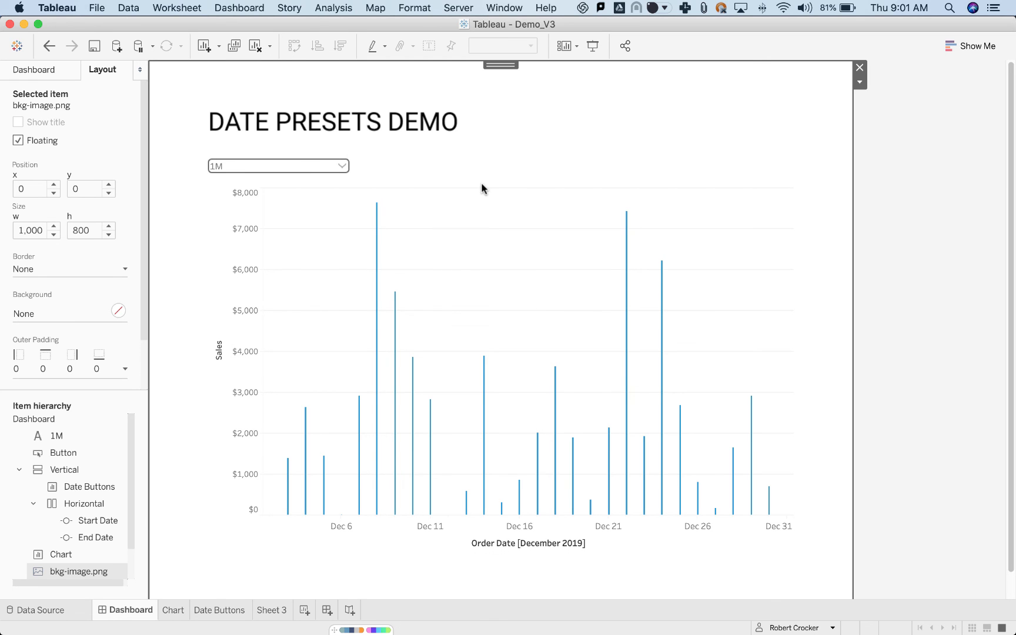
pyautogui.click(247, 170)
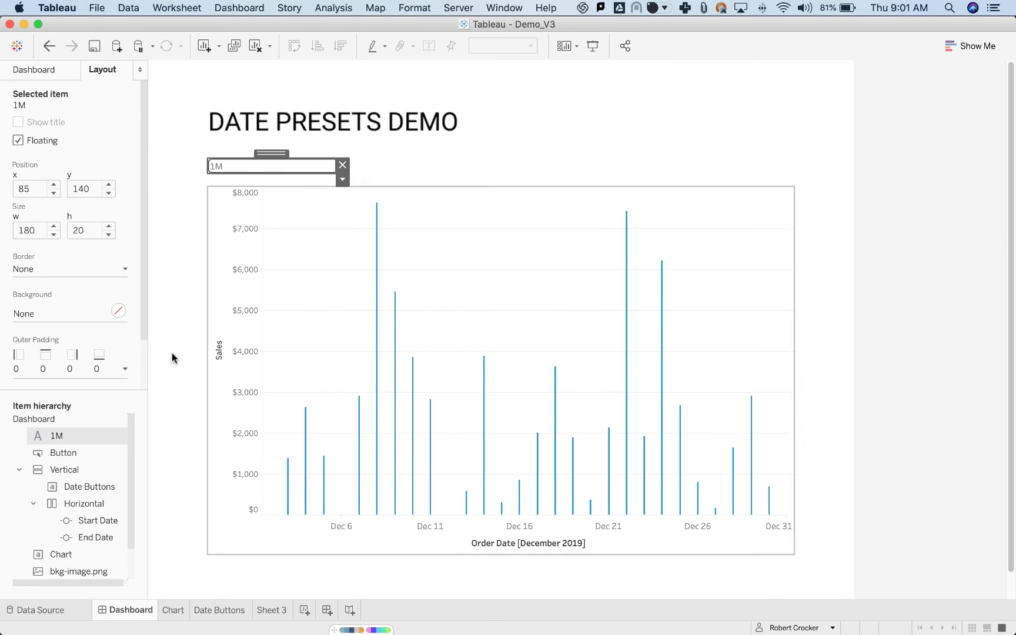
pyautogui.doubleClick(33, 189)
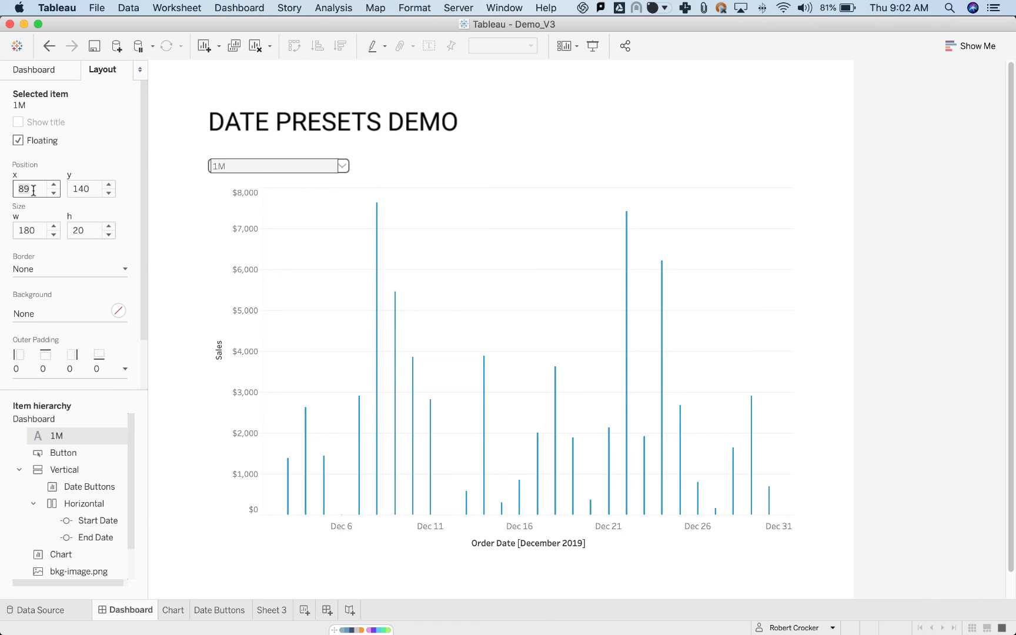
pyautogui.write('90')
pyautogui.press('Return')
pyautogui.press('Tab')
pyautogui.press('Tab')
pyautogui.press('Tab')
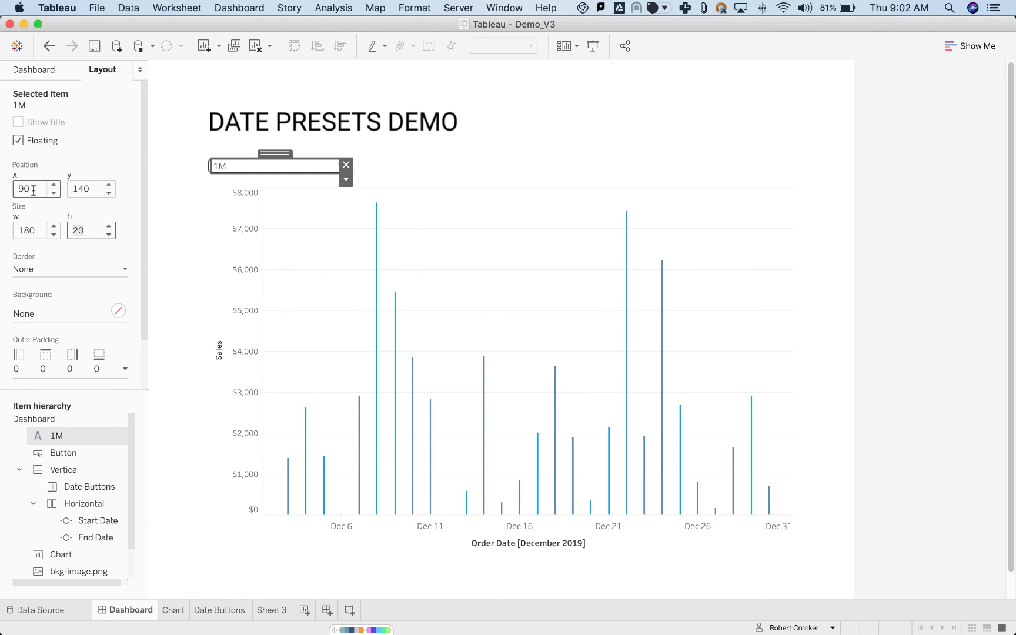
# Set the width of the dropdown's 1M text object to 175.
pyautogui.hotkey('shift', 'Tab')
pyautogui.write('177')
pyautogui.press('Return')
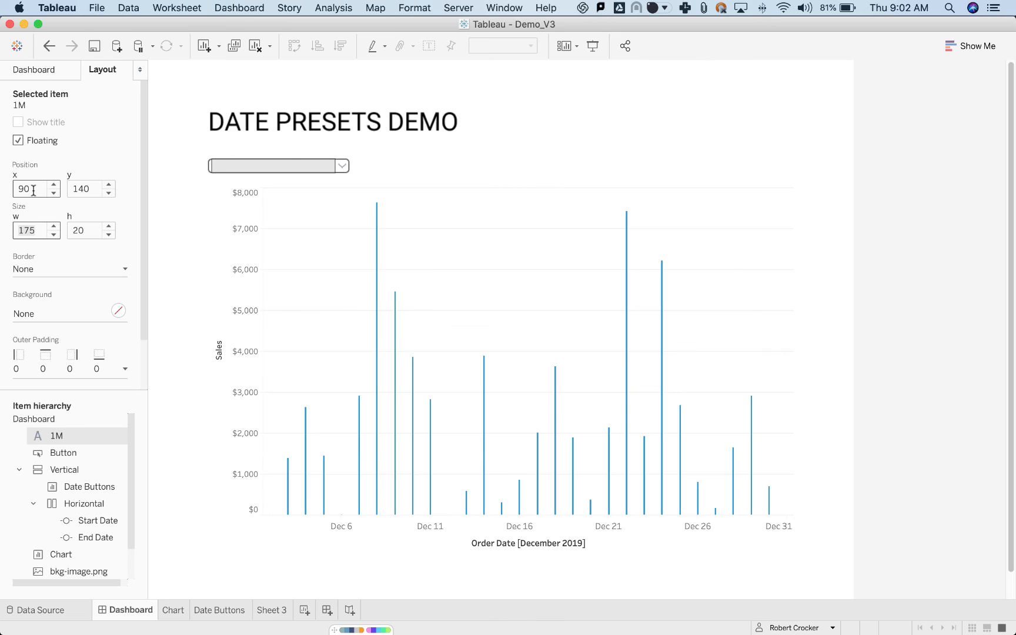
pyautogui.click(558, 168)
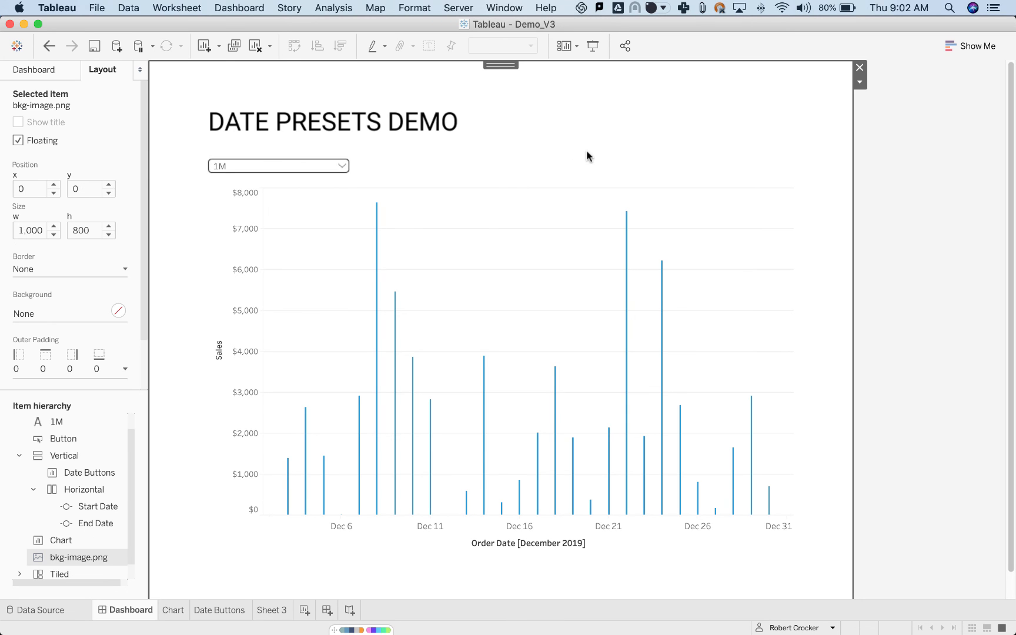
# Set the x position of the dropdown's arrow button to 260.
pyautogui.click(341, 166)
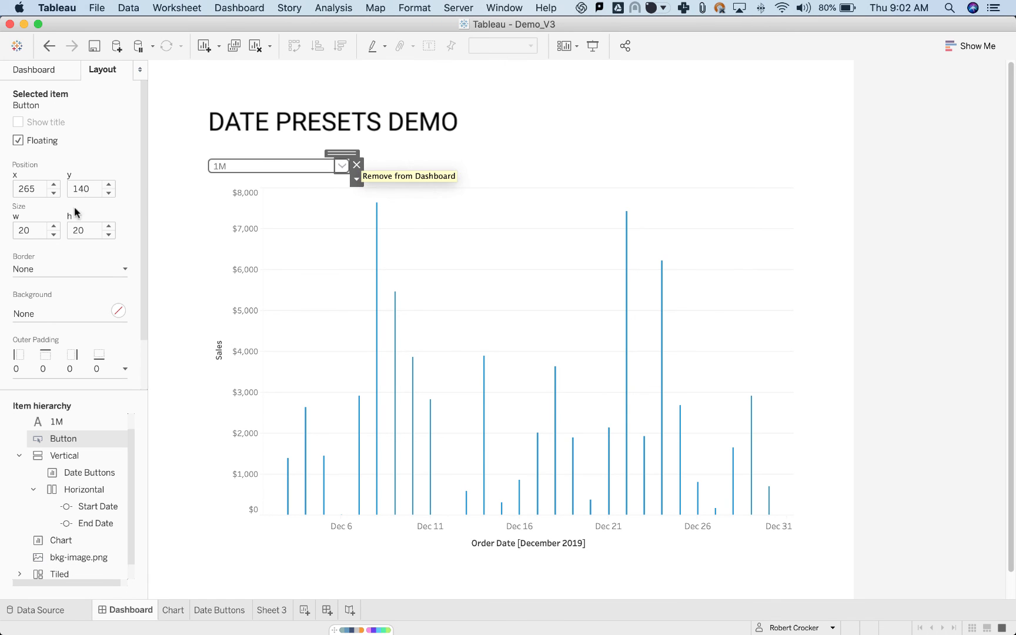
pyautogui.click(41, 190)
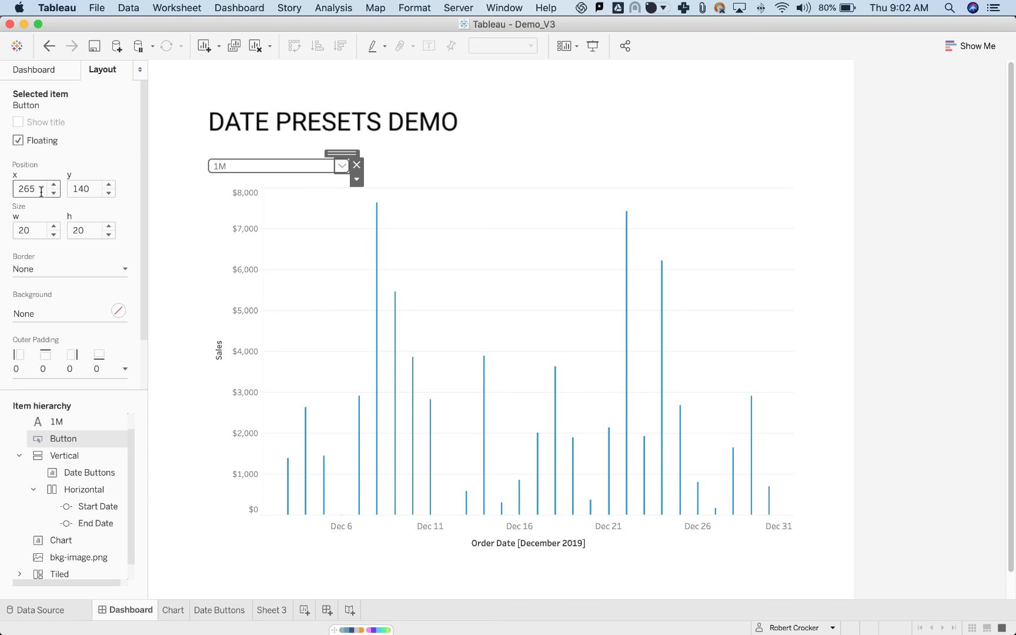
pyautogui.press('BackSpace')
pyautogui.write('0')
pyautogui.press('Return')
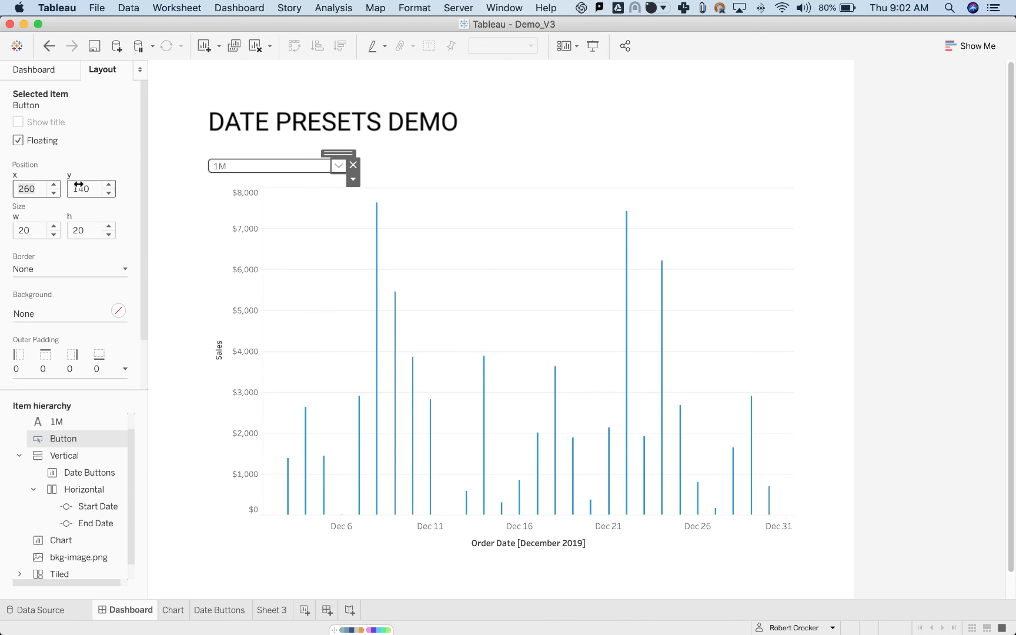
pyautogui.click(518, 158)
# Expand the date dropdown to check its alignment with the rounded frame, and collapse it.
pyautogui.click(342, 167)
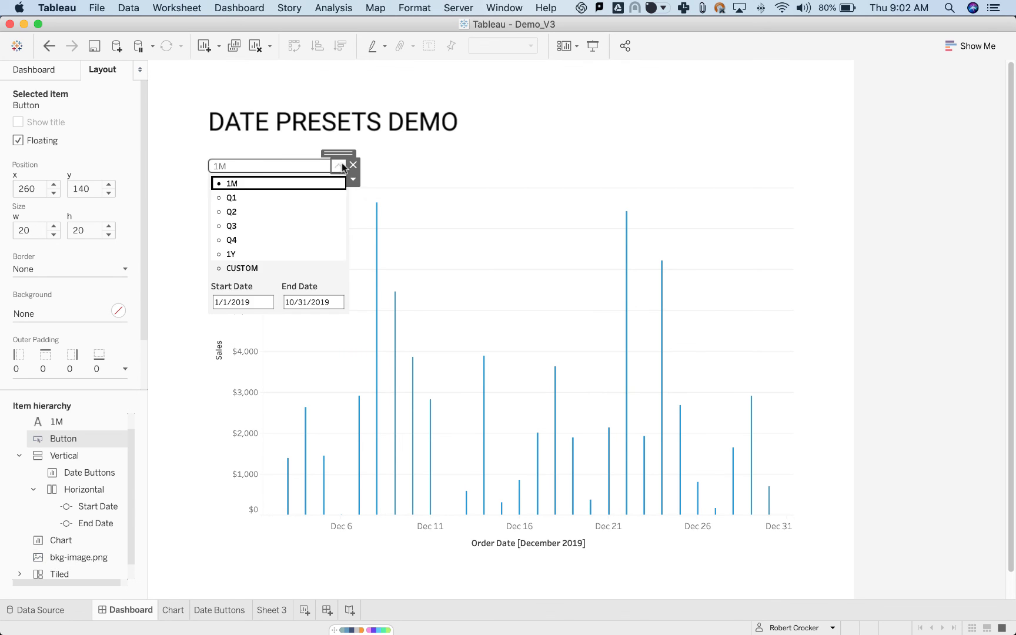
pyautogui.click(489, 160)
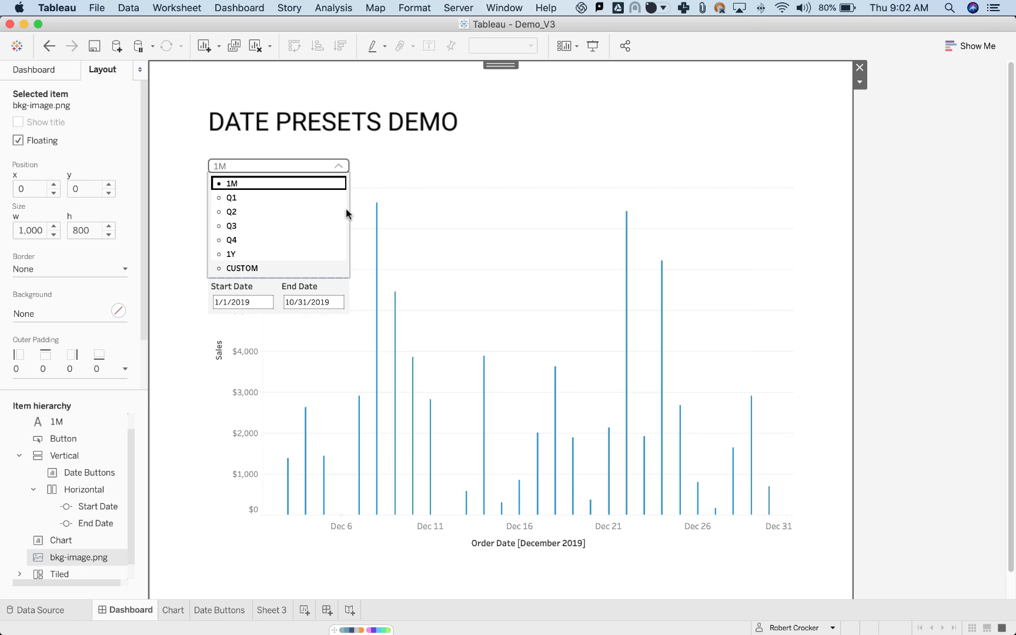
pyautogui.click(339, 166)
# Test expanding and collapsing the date dropdown in presentation mode, and return to the dashboard editor.
pyautogui.click(593, 46)
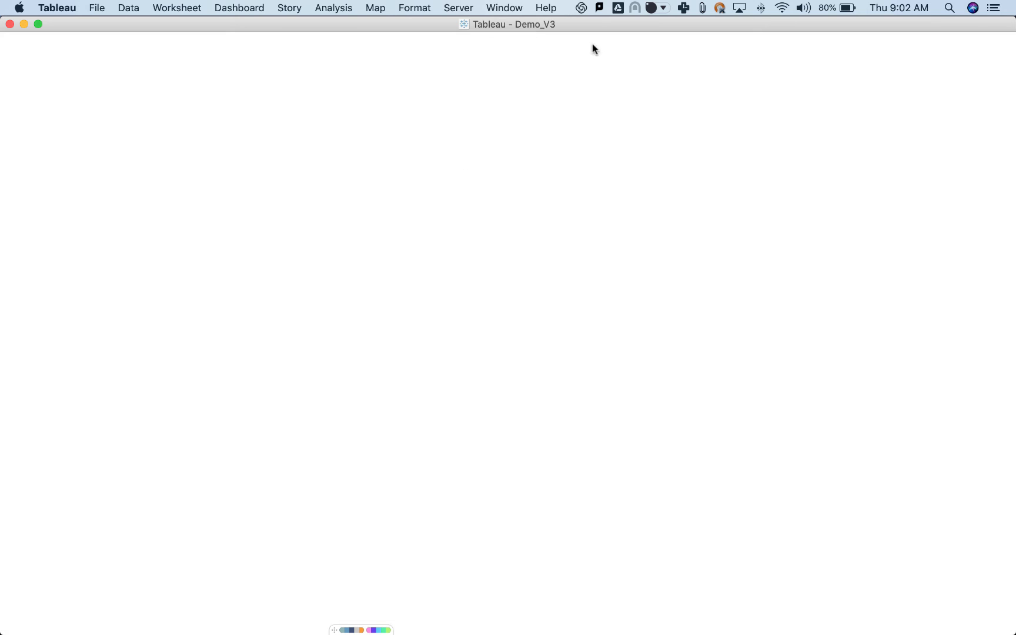
pyautogui.click(347, 131)
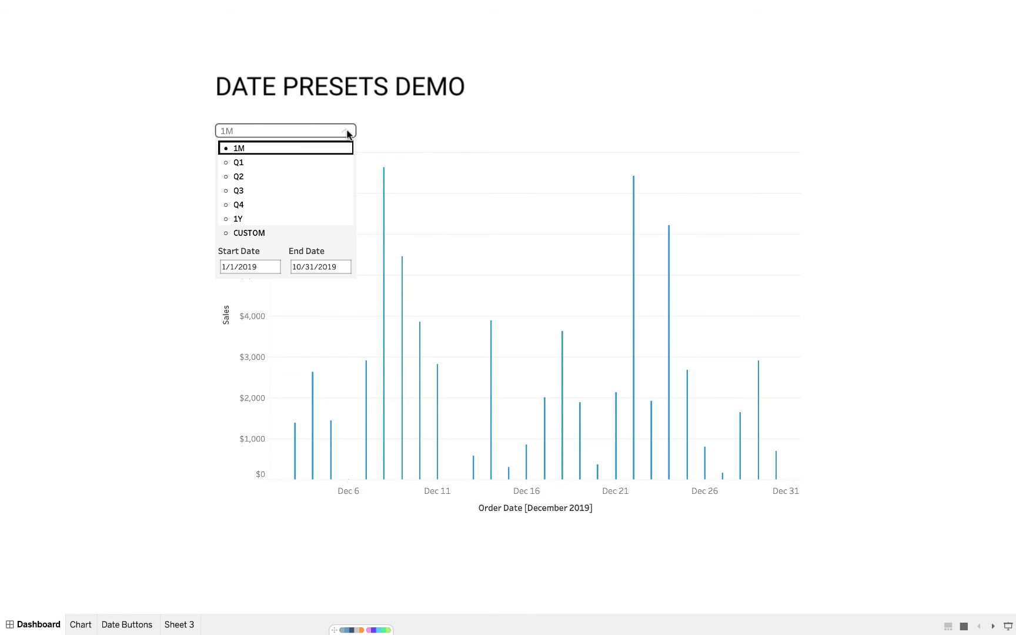
pyautogui.click(347, 131)
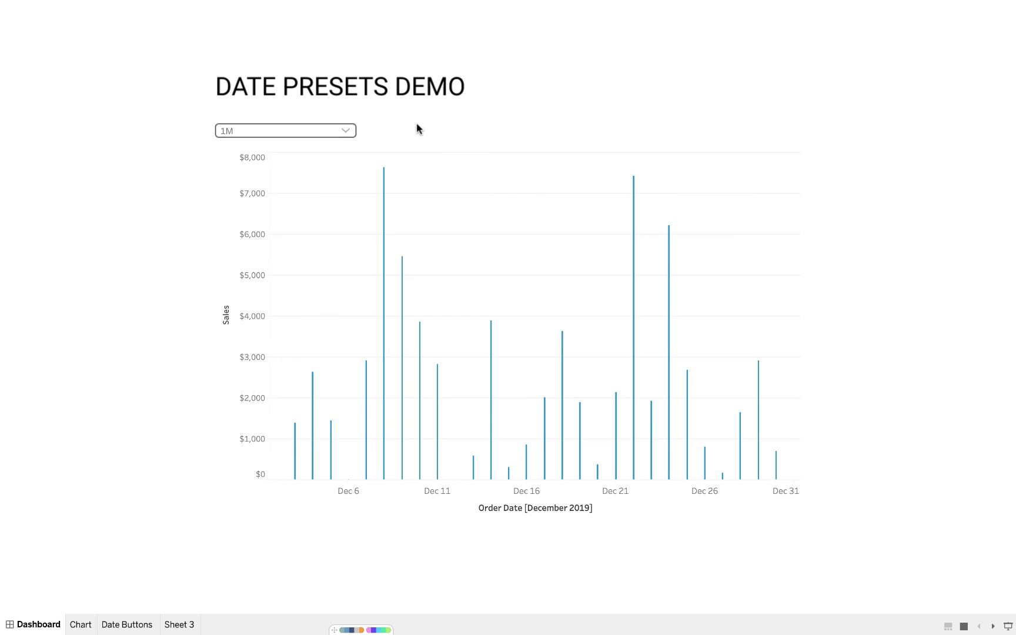
pyautogui.press('Escape')
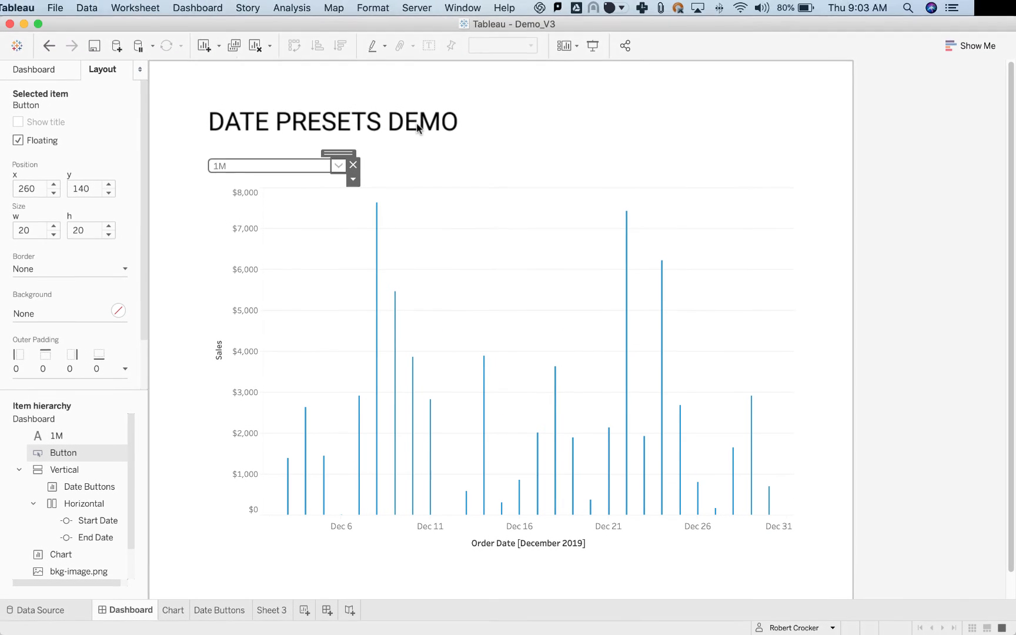